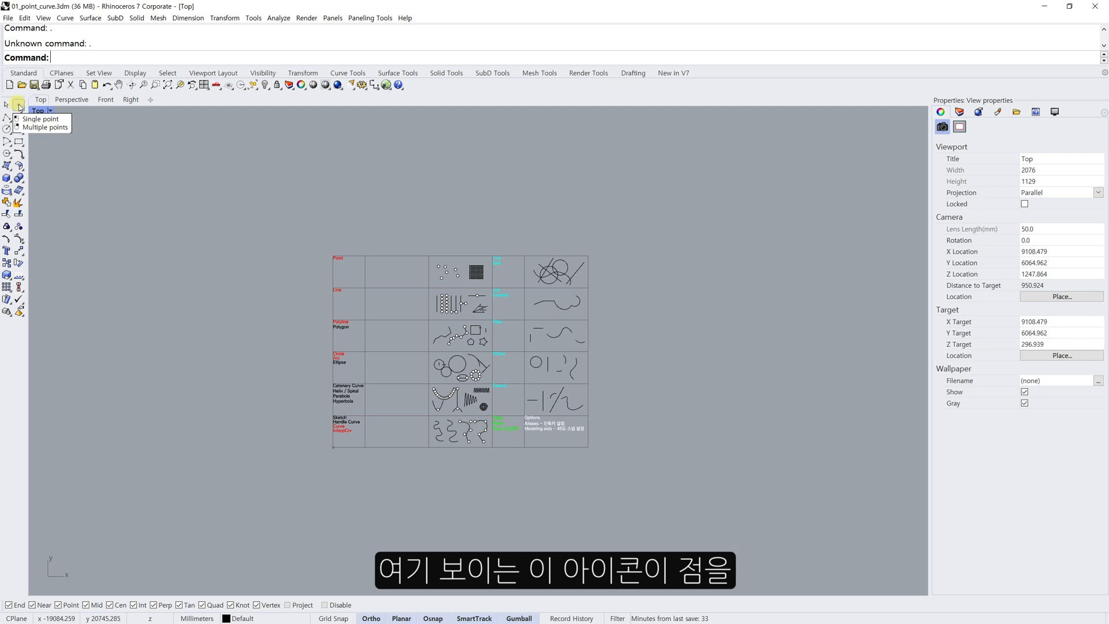
# - Place a single point in the upper-left area of the empty cell beside the Point label
pyautogui.scroll(10, 370, 284)
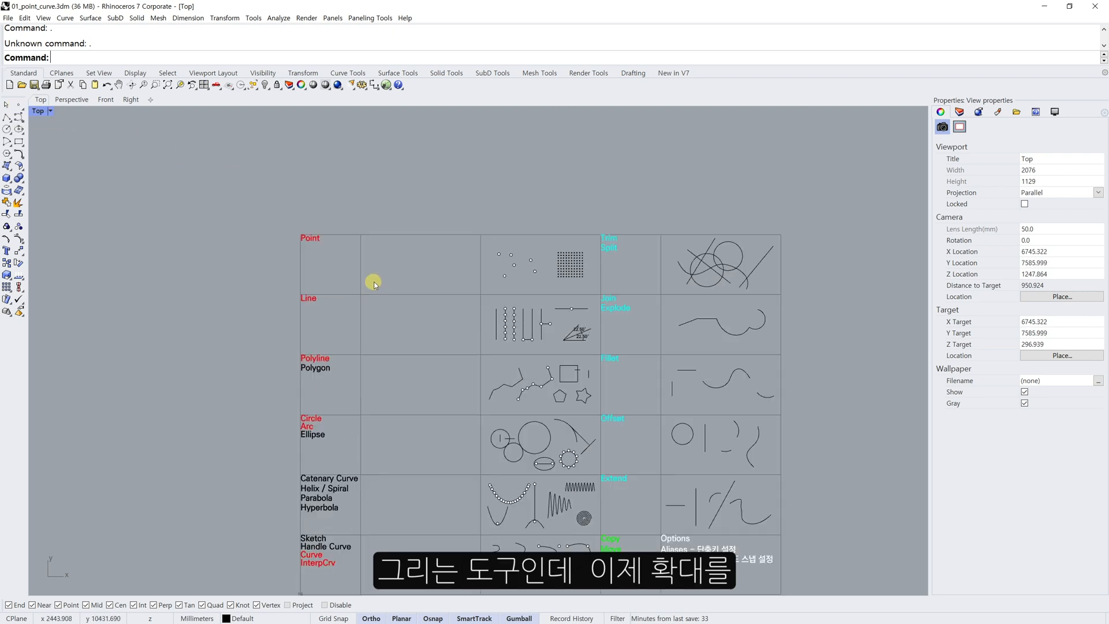
pyautogui.keyDown('shift'); pyautogui.moveTo(664, 258); pyautogui.dragTo(575, 227, button='right'); pyautogui.keyUp('shift')
pyautogui.moveTo(649, 392)
pyautogui.keyDown('shift'); pyautogui.mouseDown(button='right')
pyautogui.moveTo(666, 208)
pyautogui.moveTo(649, 32)
pyautogui.moveTo(682, 428)
pyautogui.moveTo(715, 171)
pyautogui.moveTo(651, 268)
pyautogui.moveTo(685, 334)
pyautogui.moveTo(699, 281)
pyautogui.moveTo(700, 453)
pyautogui.moveTo(730, 391)
pyautogui.mouseUp(button='right'); pyautogui.keyUp('shift')
pyautogui.keyDown('shift'); pyautogui.moveTo(735, 344); pyautogui.dragTo(700, 353, button='right'); pyautogui.keyUp('shift')
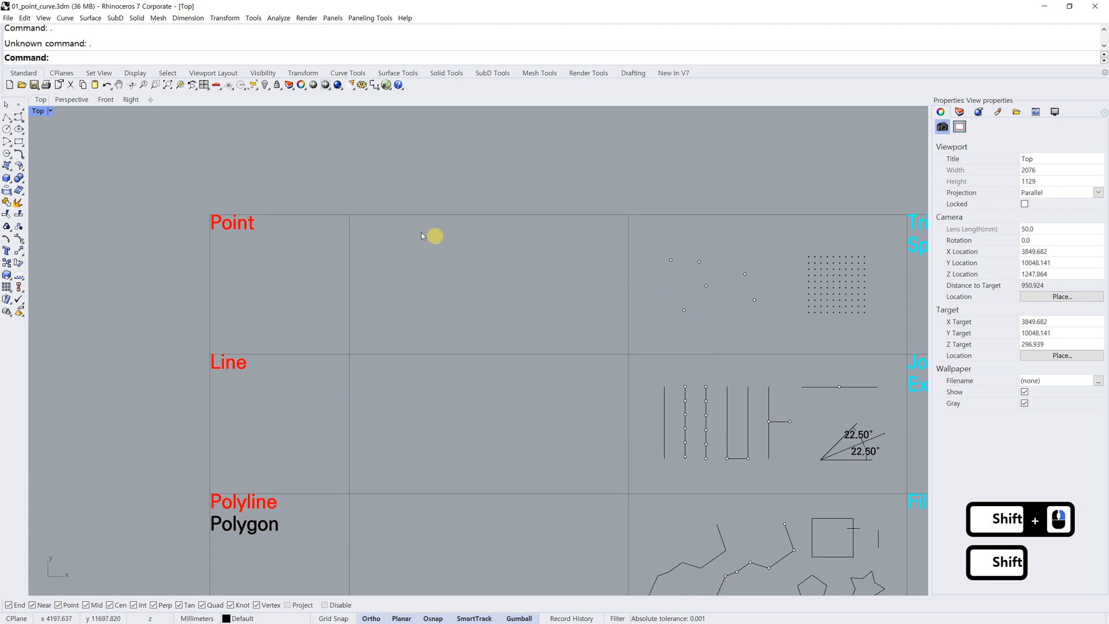
pyautogui.click(19, 105)
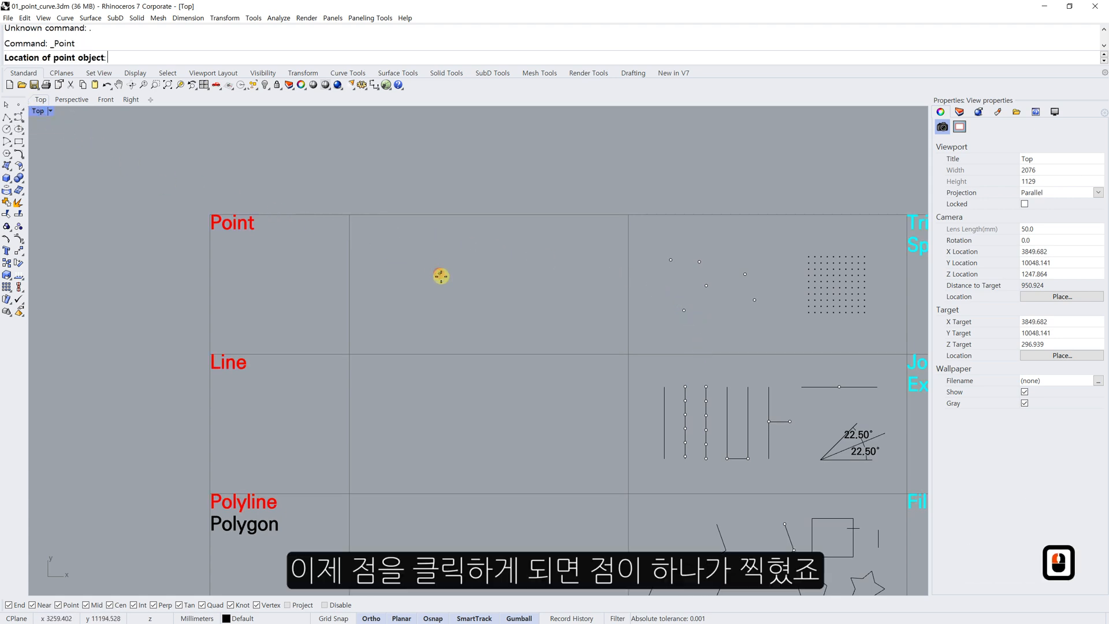
pyautogui.click(394, 255)
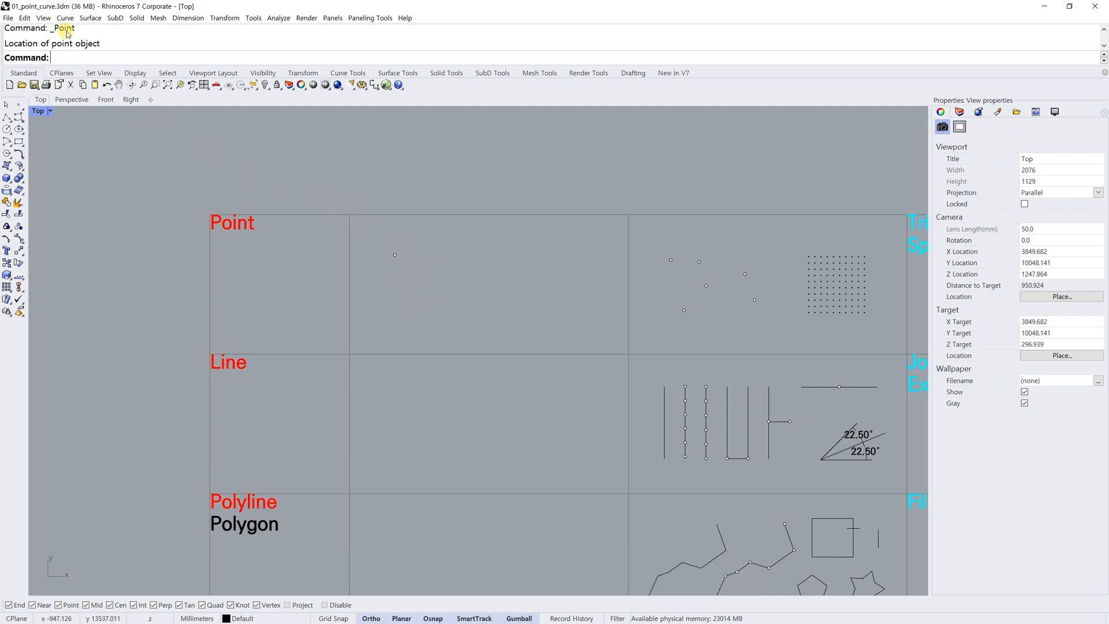
# - Scatter five more points across the same Point cell with the Multiple points tool
pyautogui.click(23, 112)
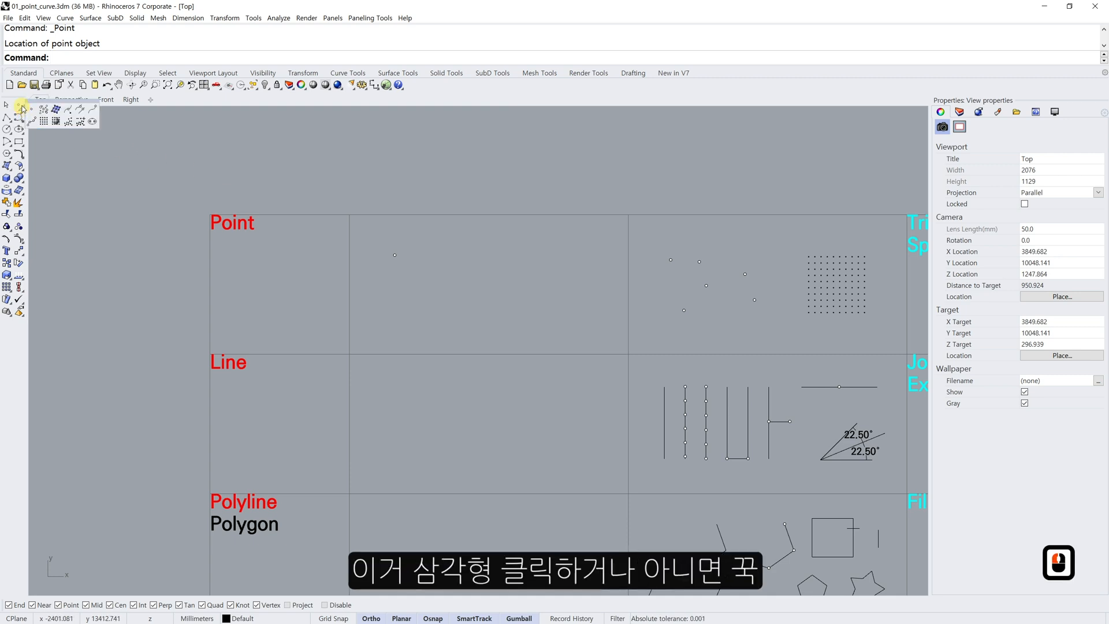
pyautogui.press('Escape')
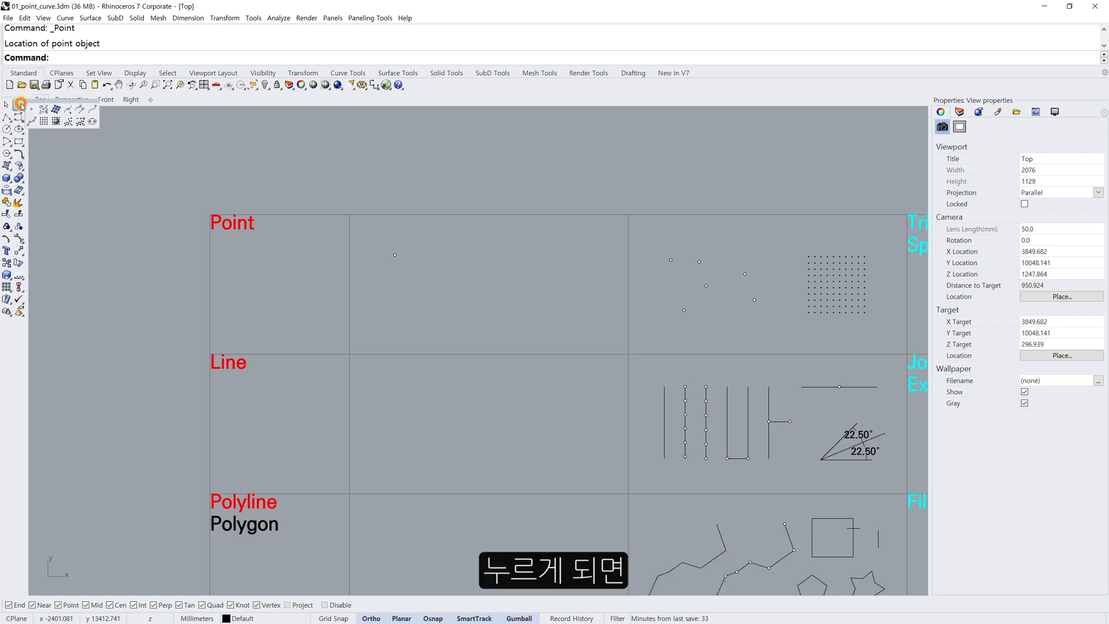
pyautogui.click(20, 105)
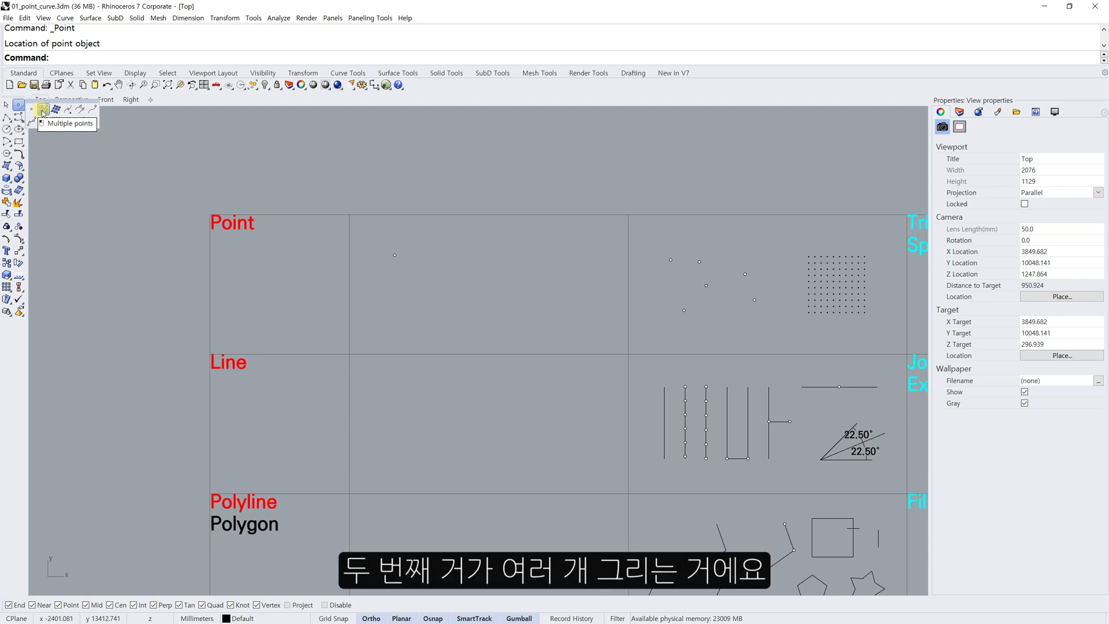
pyautogui.click(43, 109)
pyautogui.click(403, 309)
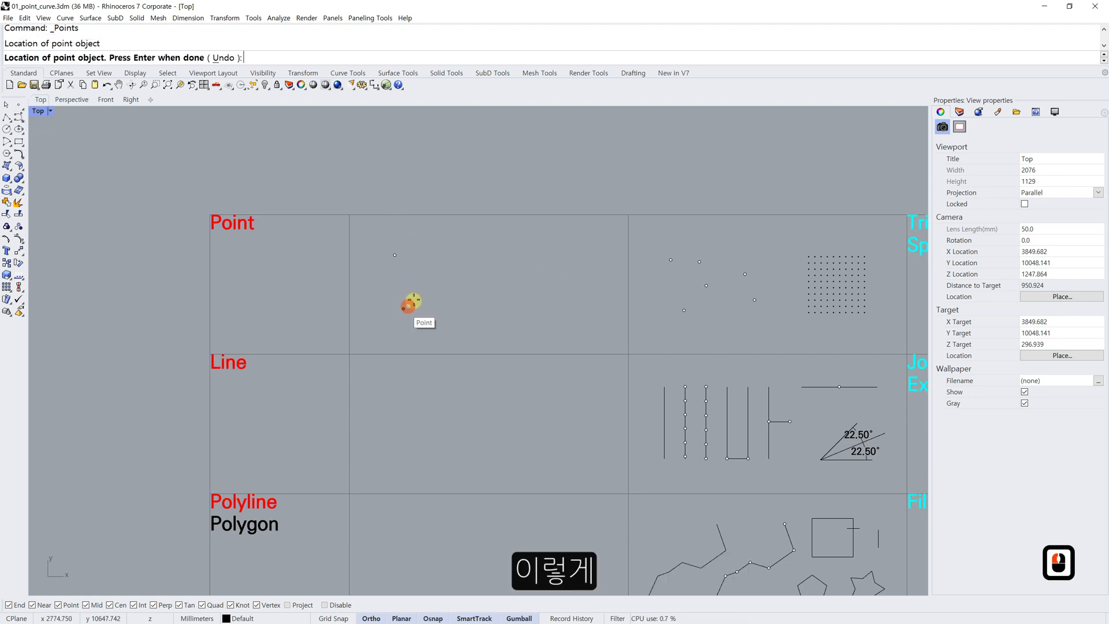
pyautogui.click(434, 252)
pyautogui.click(439, 293)
pyautogui.click(487, 257)
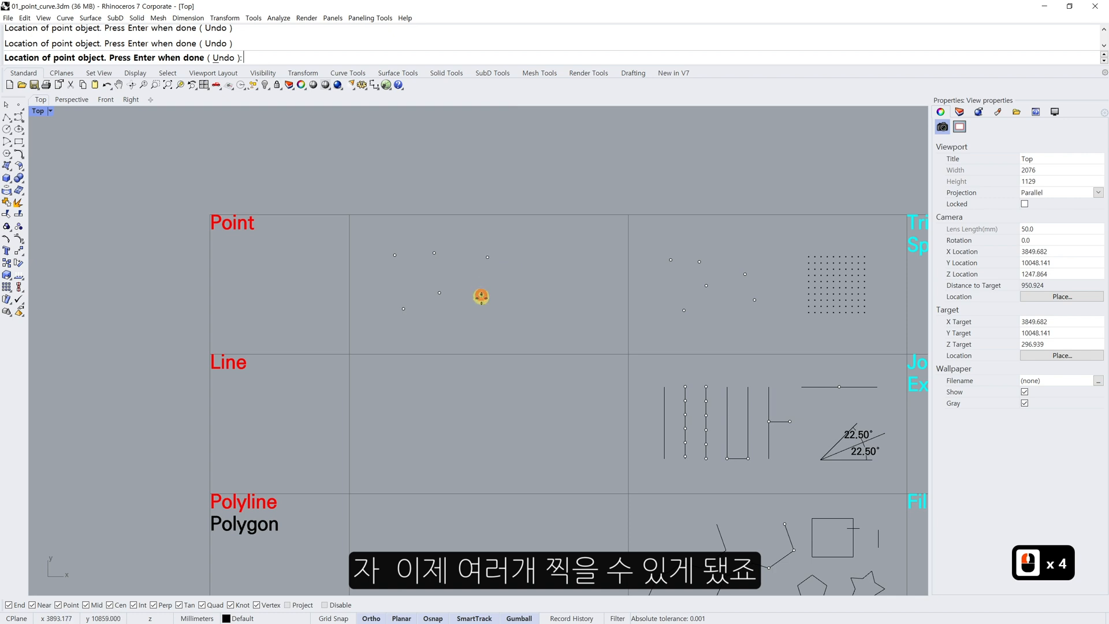
pyautogui.click(492, 287)
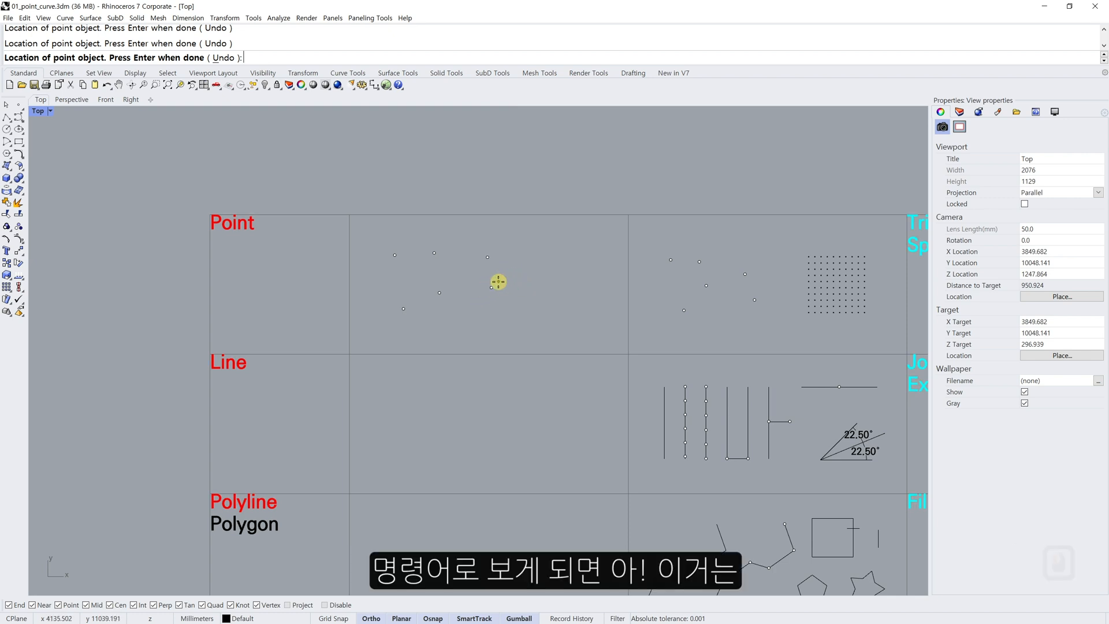
pyautogui.rightClick(498, 283)
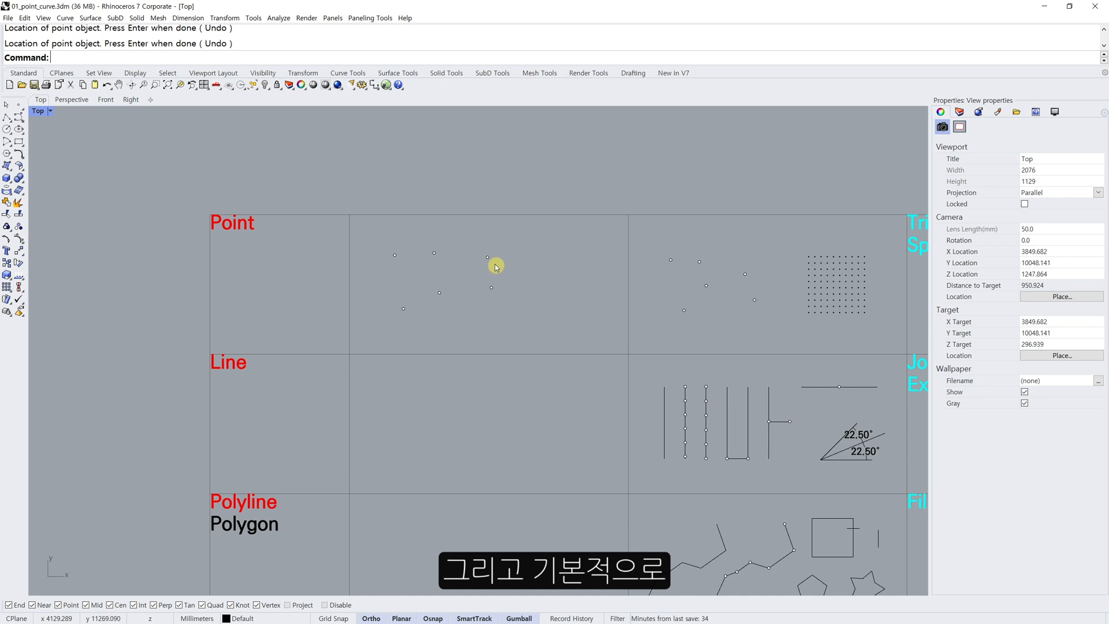
# - Run the Point command by name and add one point near the lower-left corner of the Point cell
pyautogui.write('ekjeklknflklwee')
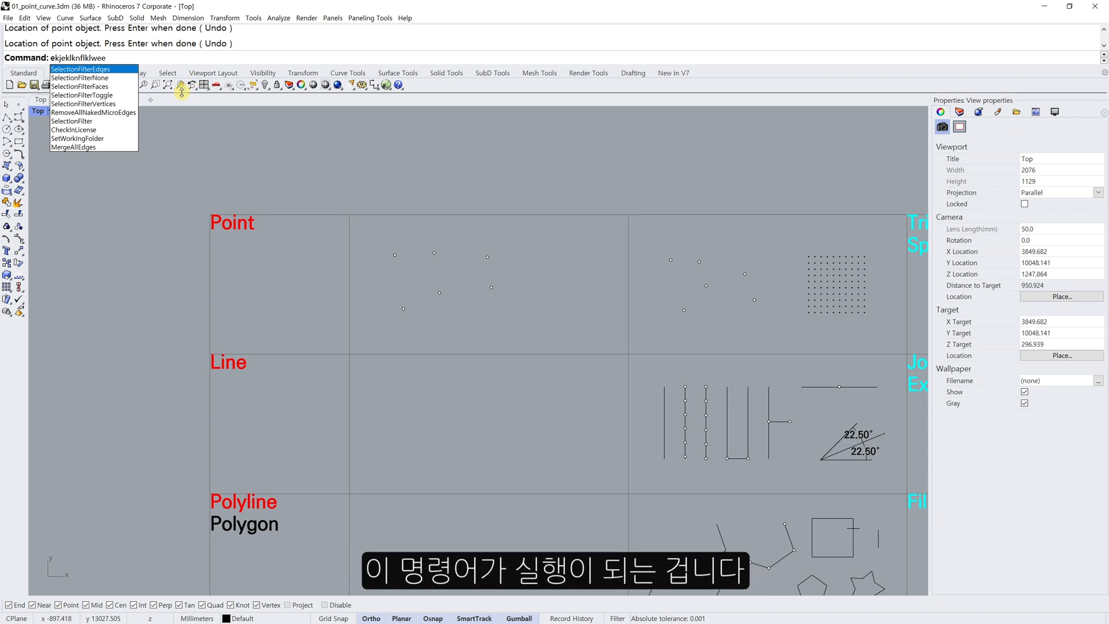
pyautogui.press('Escape')
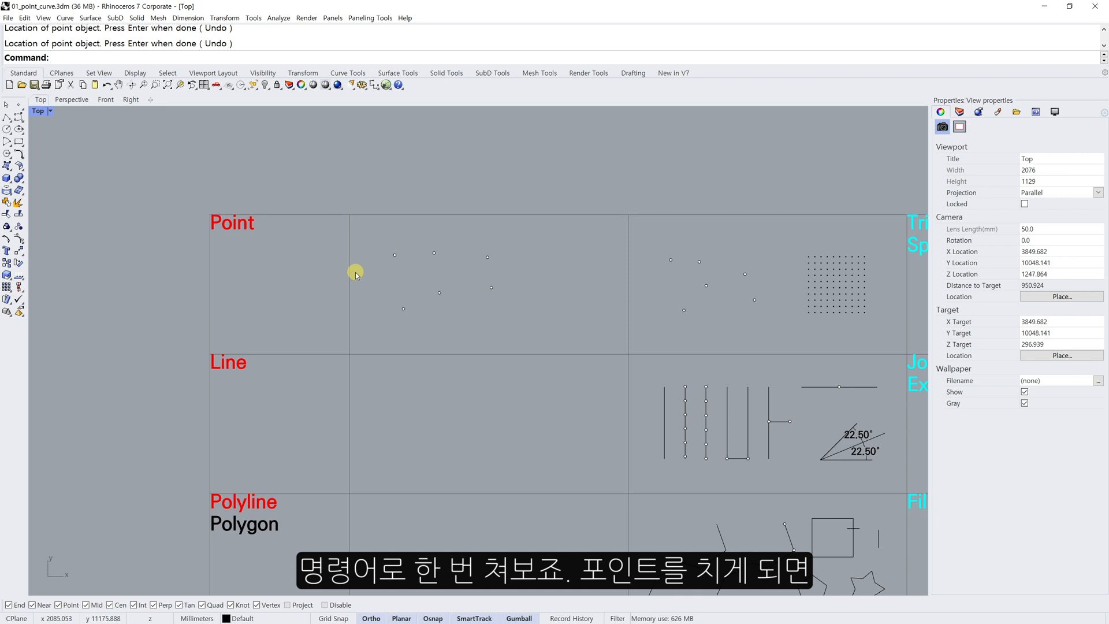
pyautogui.write('Point')
pyautogui.press('space')
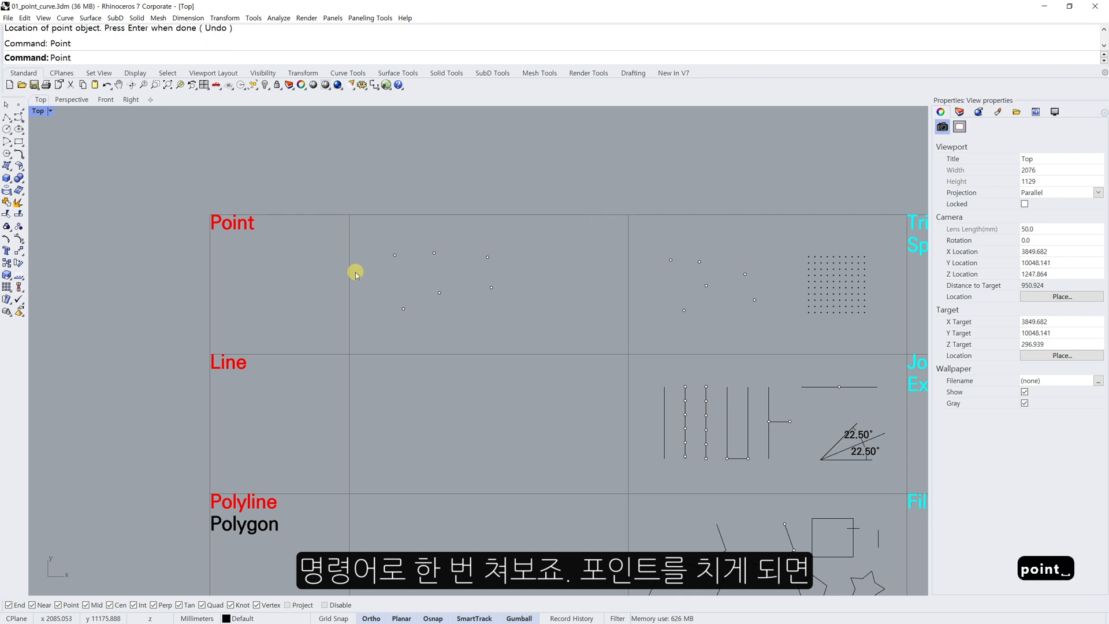
pyautogui.click(393, 329)
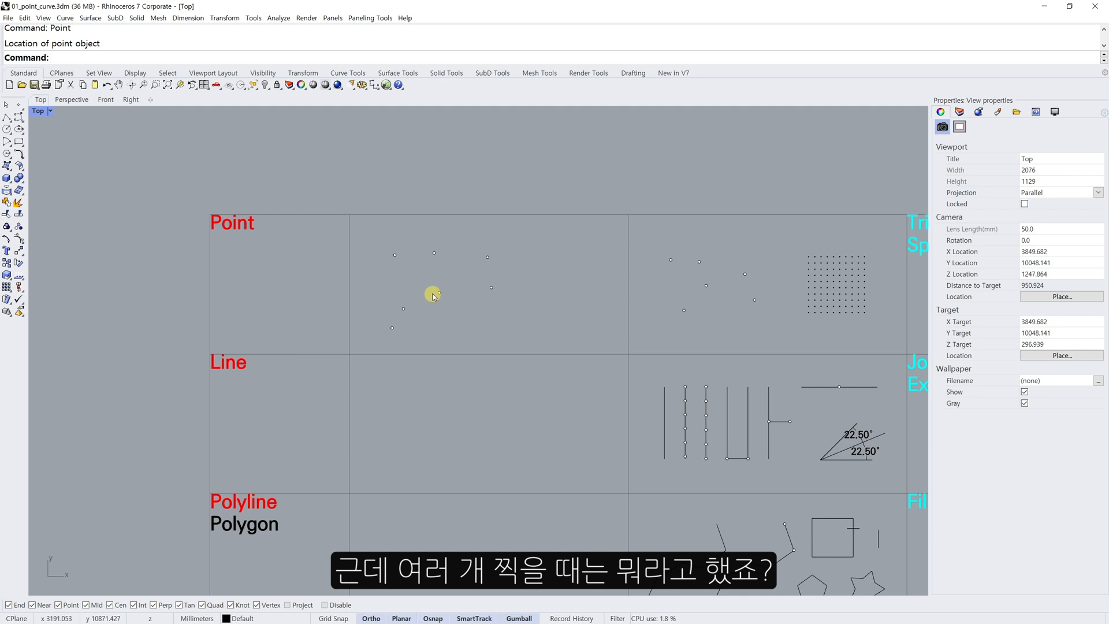
# - Run the Points command by name and place six points across the lower and right parts of the Point cell
pyautogui.write('P')
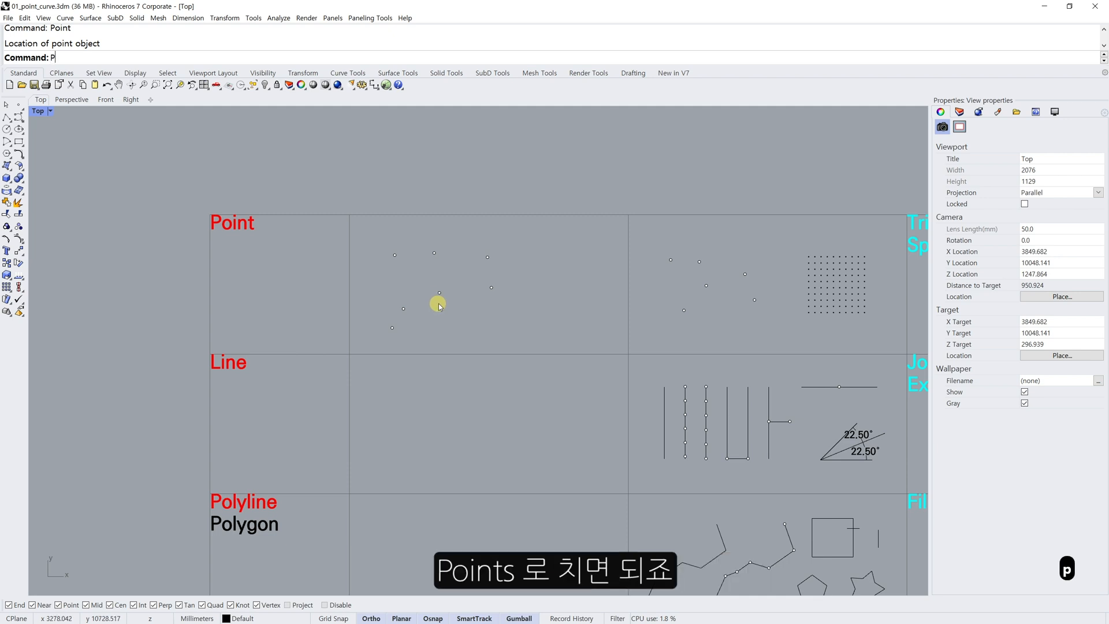
pyautogui.write('oints')
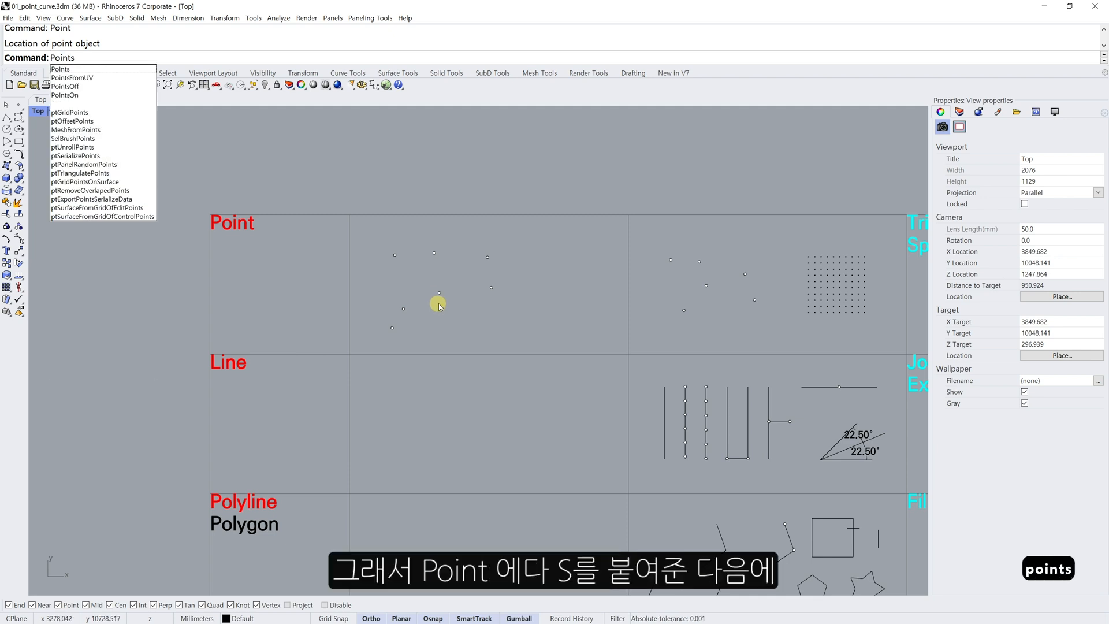
pyautogui.press('space')
pyautogui.click(464, 326)
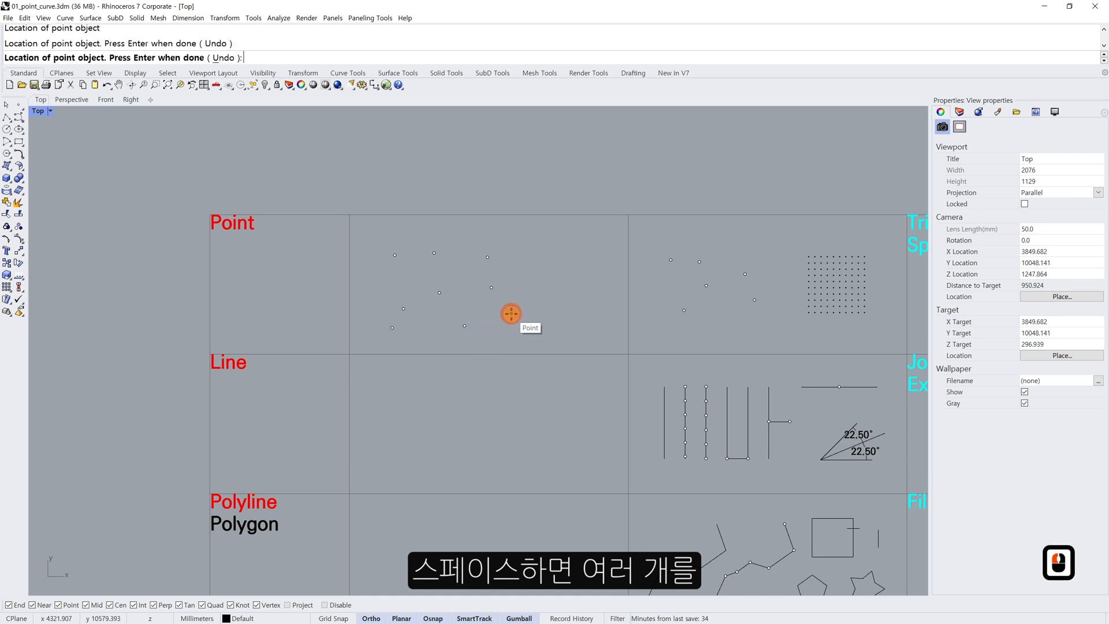
pyautogui.click(511, 314)
pyautogui.click(538, 319)
pyautogui.click(525, 282)
pyautogui.click(544, 286)
pyautogui.click(543, 258)
pyautogui.press('space')
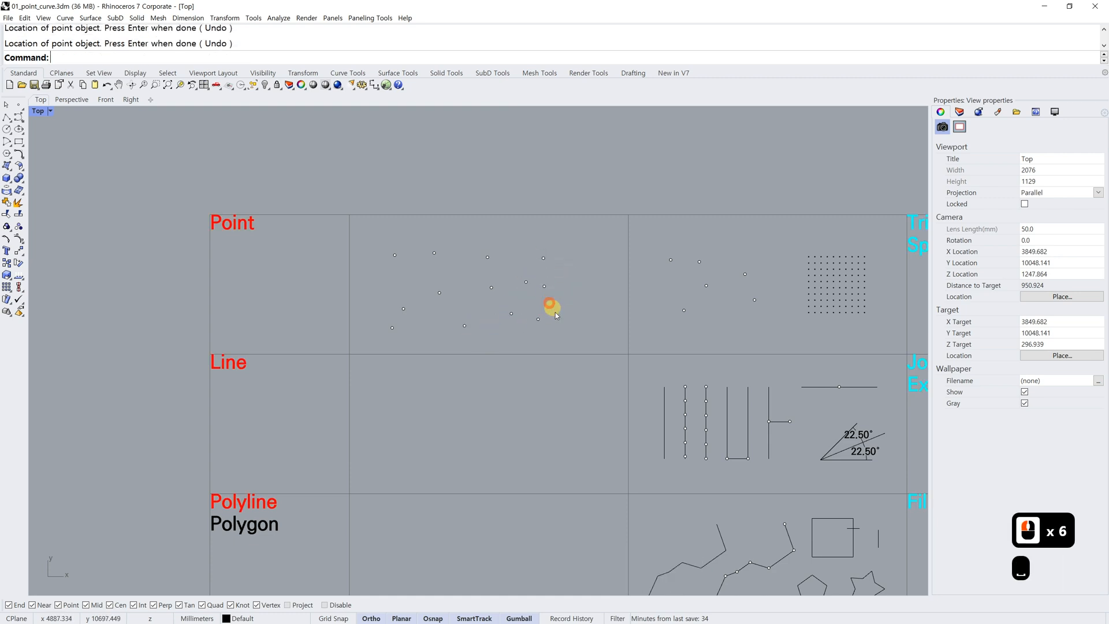
# - Delete the group of points in the right half of the Point practice cell
pyautogui.moveTo(565, 327); pyautogui.dragTo(477, 229)
pyautogui.press('Delete')
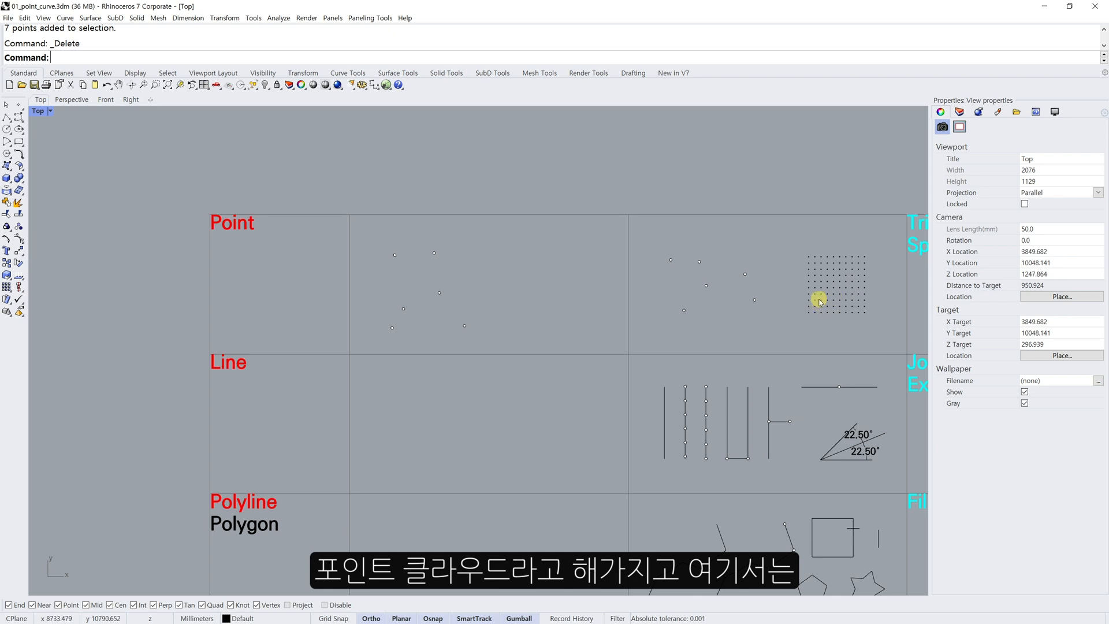
# - Create a 10 × 10 × 5 point grid with a rectangular base in the cleared area, setting its height in the Perspective view
pyautogui.click(18, 104)
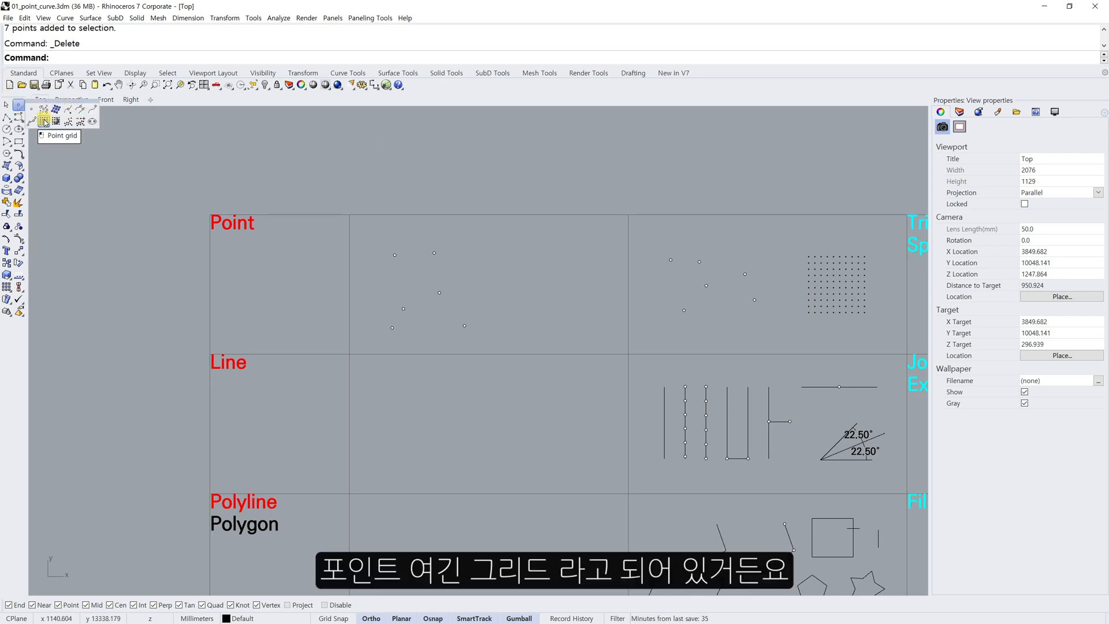
pyautogui.click(45, 121)
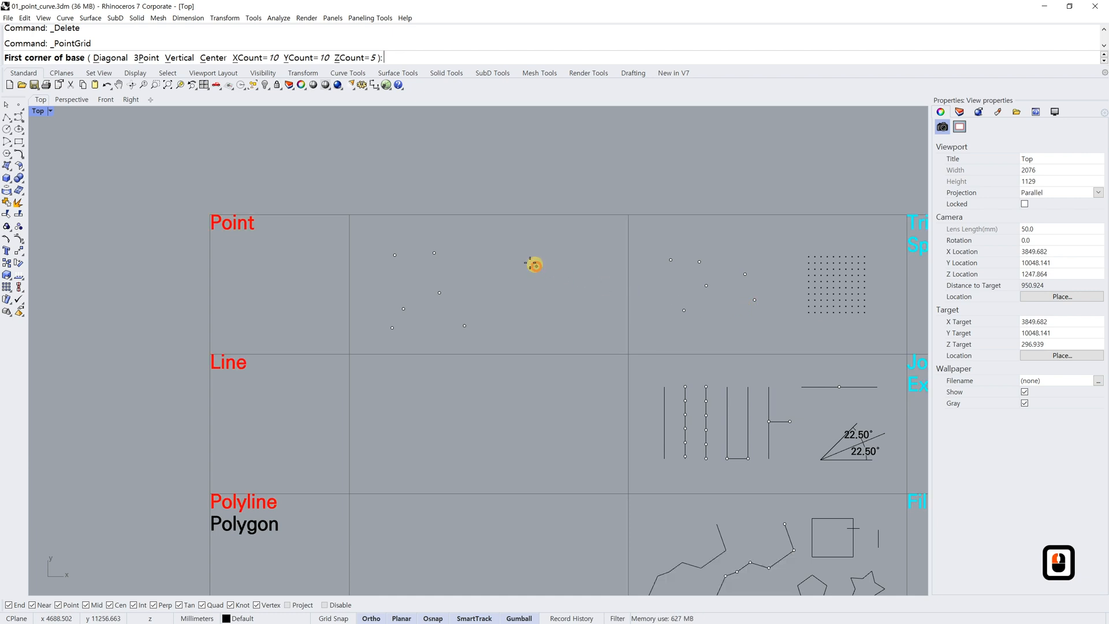
pyautogui.click(501, 251)
pyautogui.click(589, 327)
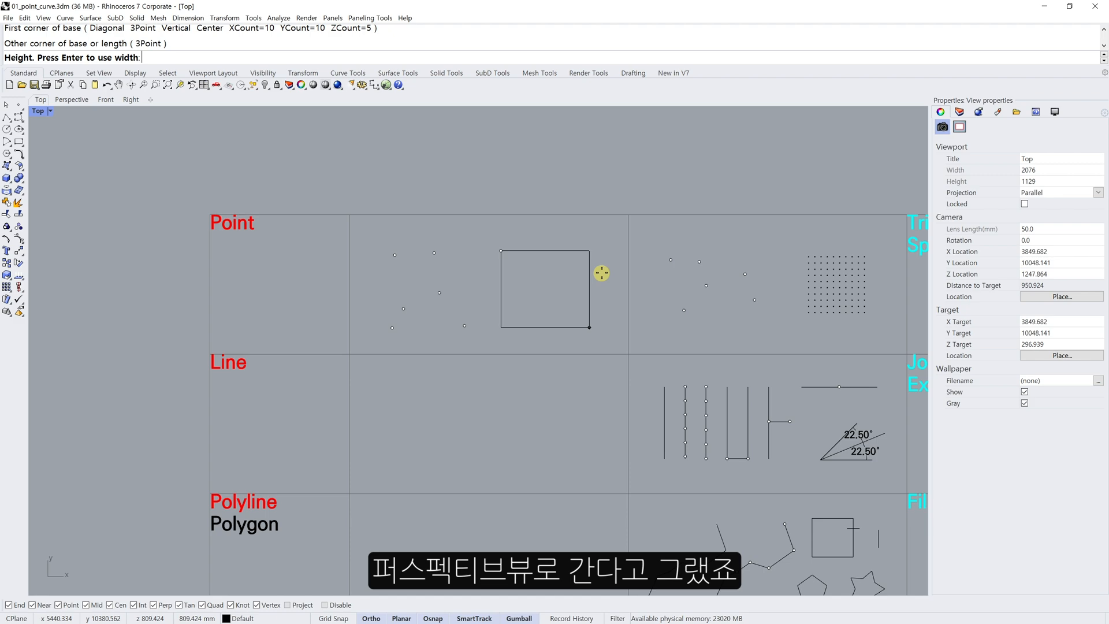
pyautogui.press('ctrl')
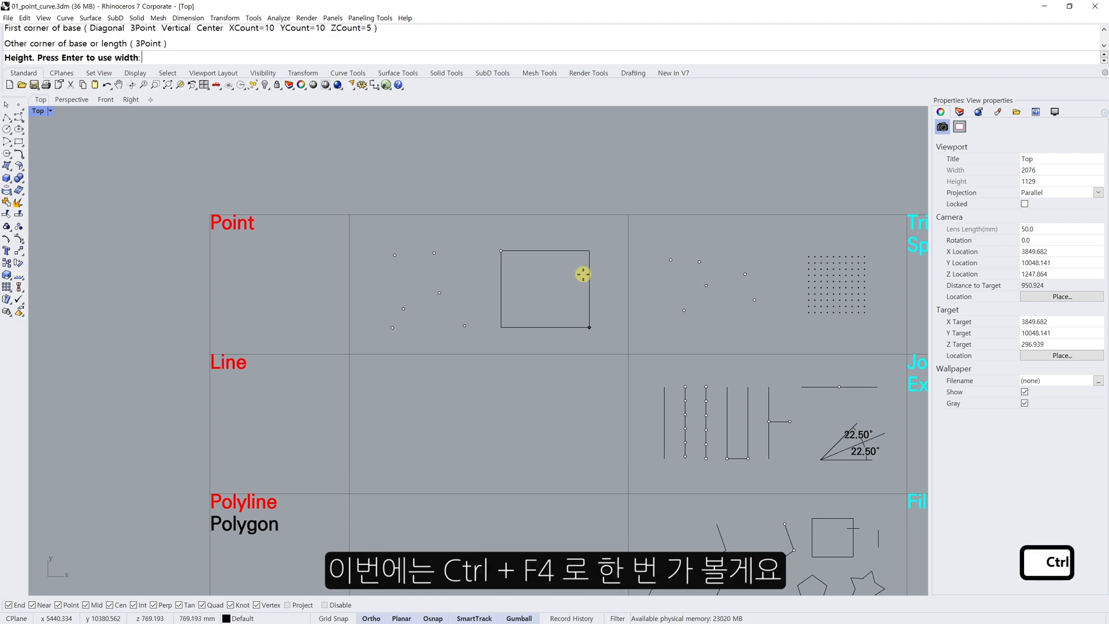
pyautogui.hotkey('ctrl', 'F4')
pyautogui.scroll(10, 493, 302)
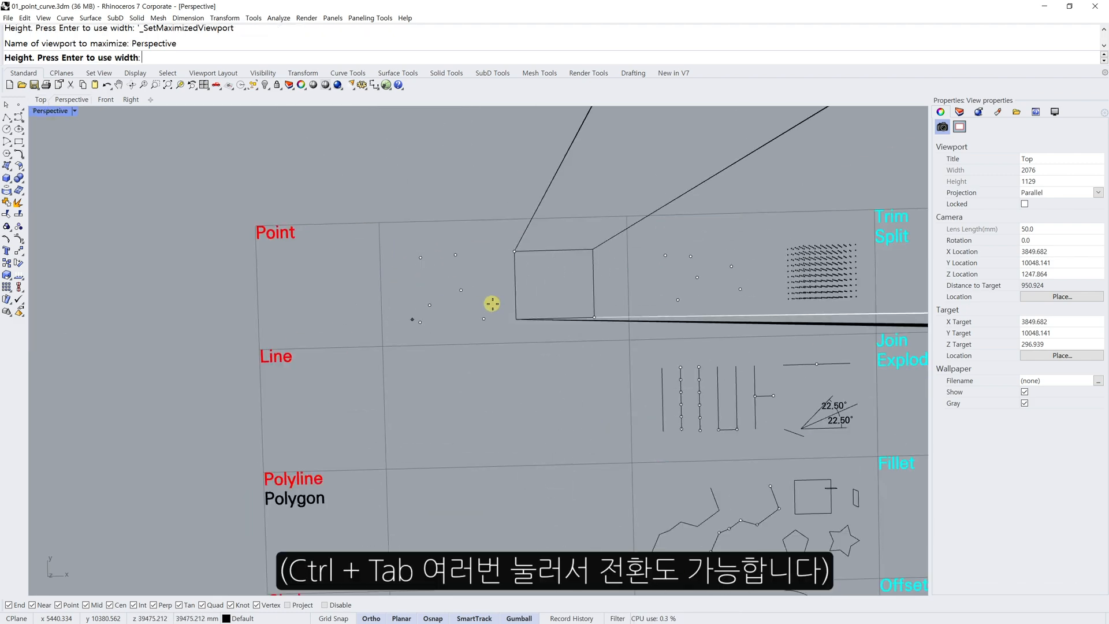
pyautogui.keyDown('shift'); pyautogui.moveTo(674, 222); pyautogui.dragTo(567, 284, button='right'); pyautogui.keyUp('shift')
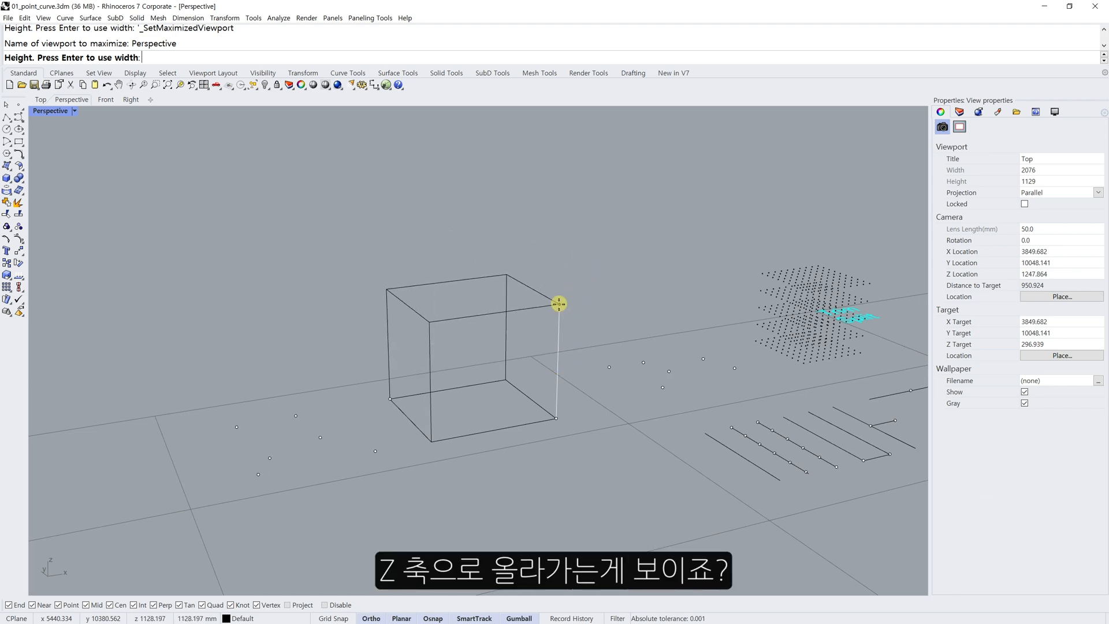
pyautogui.click(607, 283)
# - Select the new point grid and examine its object type in the properties
pyautogui.moveTo(478, 356); pyautogui.dragTo(495, 404, button='right')
pyautogui.click(497, 435)
pyautogui.moveTo(460, 329); pyautogui.dragTo(584, 334, button='right')
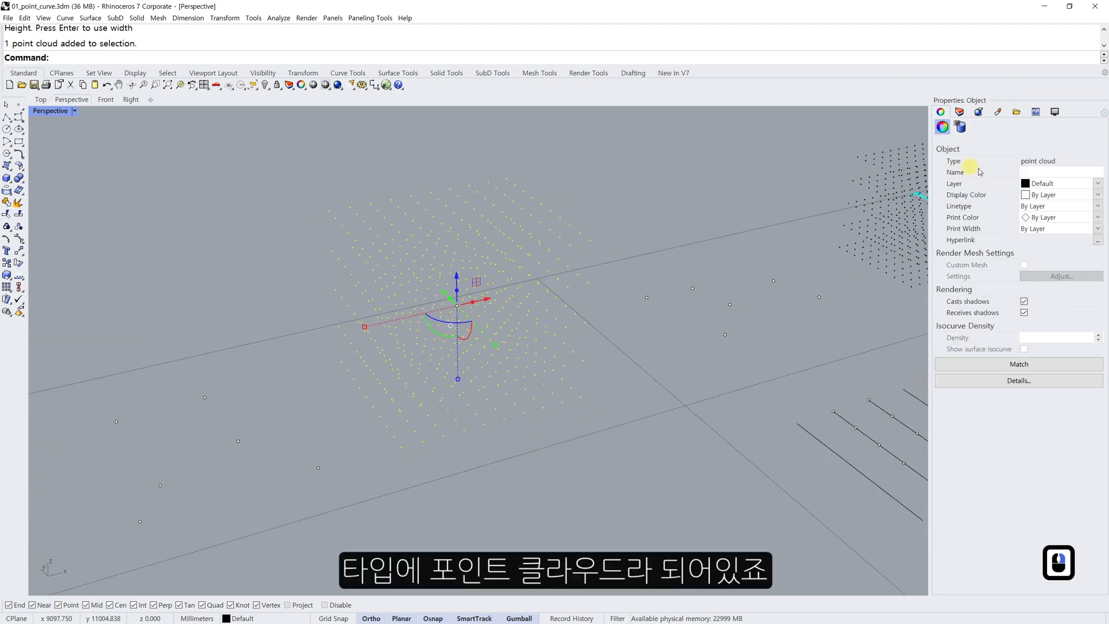
pyautogui.moveTo(457, 335)
pyautogui.mouseDown(button='right')
pyautogui.moveTo(458, 324)
pyautogui.moveTo(424, 324)
pyautogui.moveTo(462, 363)
pyautogui.moveTo(477, 357)
pyautogui.moveTo(441, 333)
pyautogui.mouseUp(button='right')
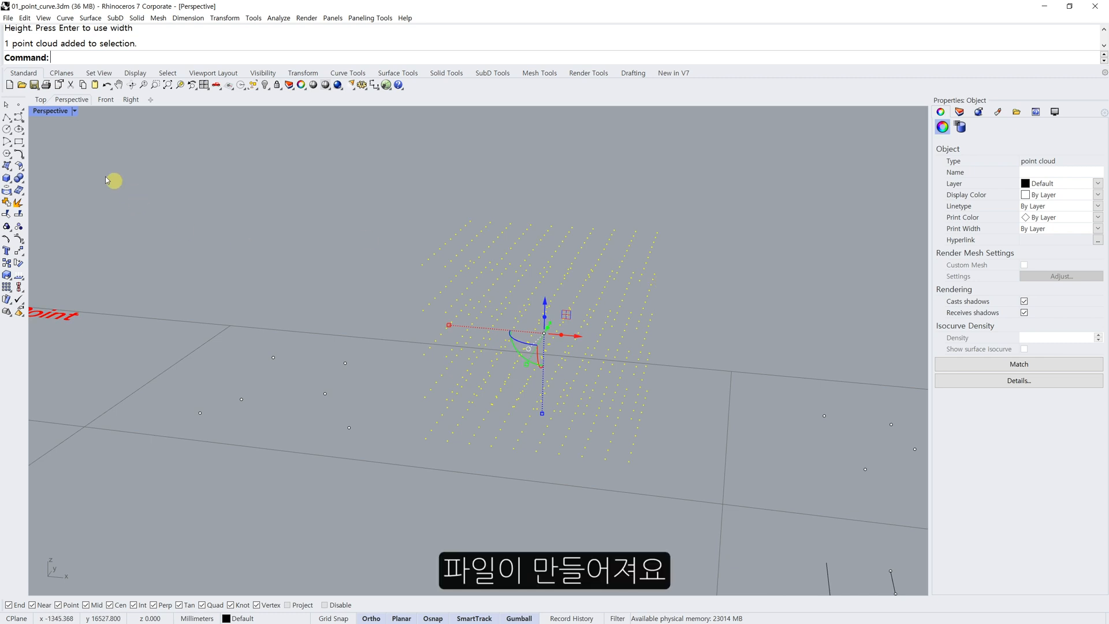
pyautogui.click(19, 104)
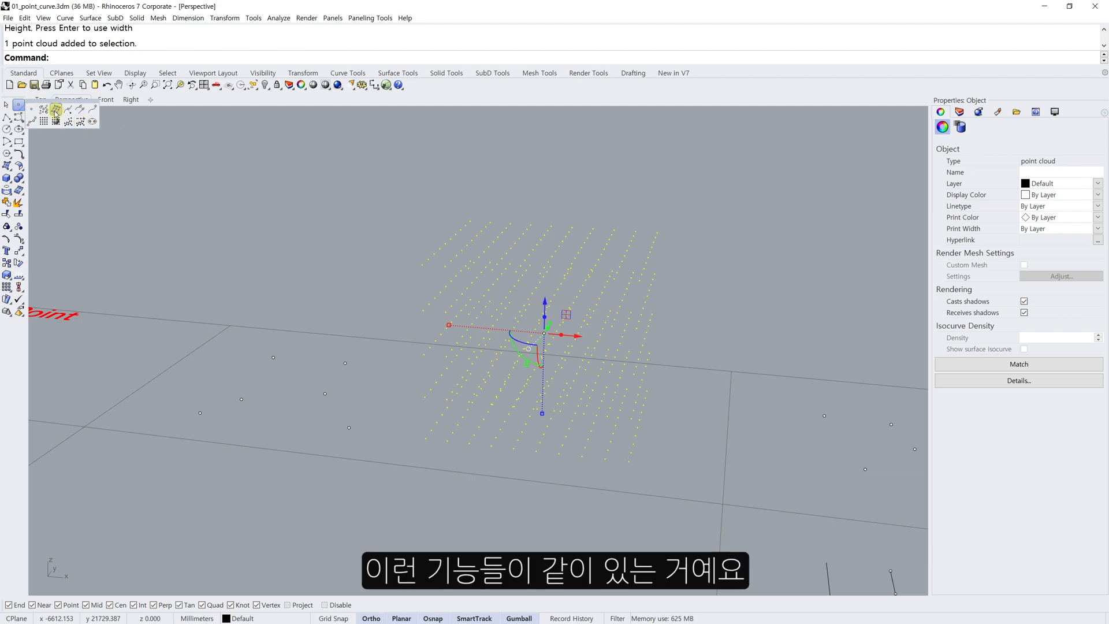
pyautogui.press('Escape')
# - Try to delete the selected point grid from the Point practice cell
pyautogui.scroll(-3, 426, 241)
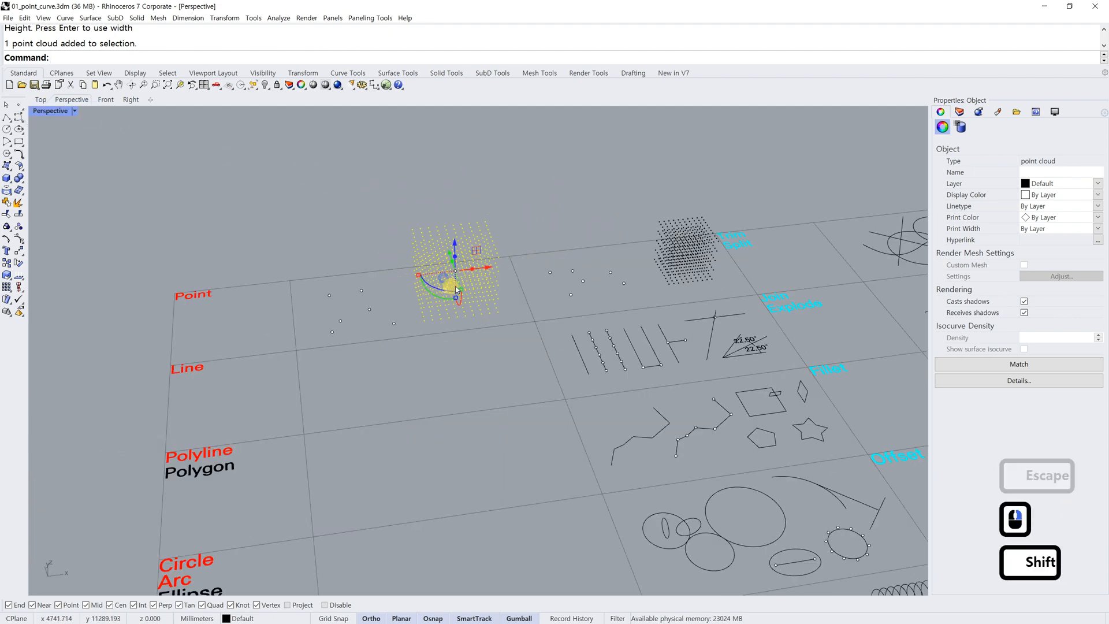
pyautogui.moveTo(451, 289)
pyautogui.keyDown('shift'); pyautogui.mouseDown(button='right')
pyautogui.moveTo(480, 269)
pyautogui.moveTo(470, 296)
pyautogui.moveTo(440, 303)
pyautogui.mouseUp(button='right'); pyautogui.keyUp('shift')
pyautogui.press('Delete')
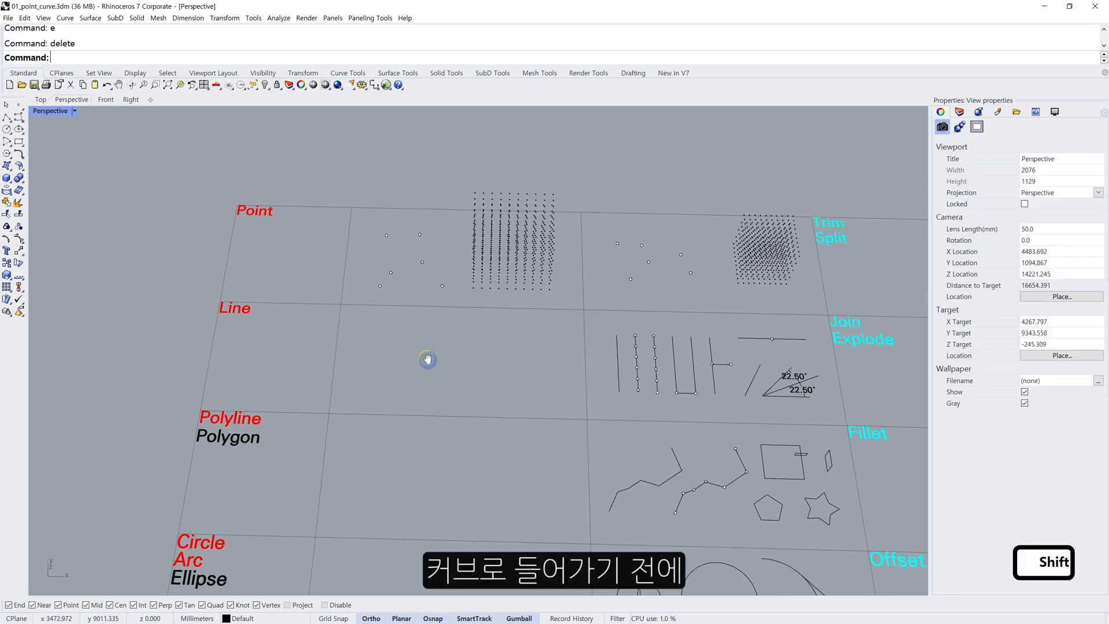
# - Run the Options command and show the Aliases page of the Rhino Options
pyautogui.scroll(-5, 425, 361)
pyautogui.keyDown('shift'); pyautogui.moveTo(425, 362); pyautogui.dragTo(359, 275, button='right'); pyautogui.keyUp('shift')
pyautogui.keyDown('shift'); pyautogui.moveTo(626, 421); pyautogui.dragTo(580, 469, button='right'); pyautogui.keyUp('shift')
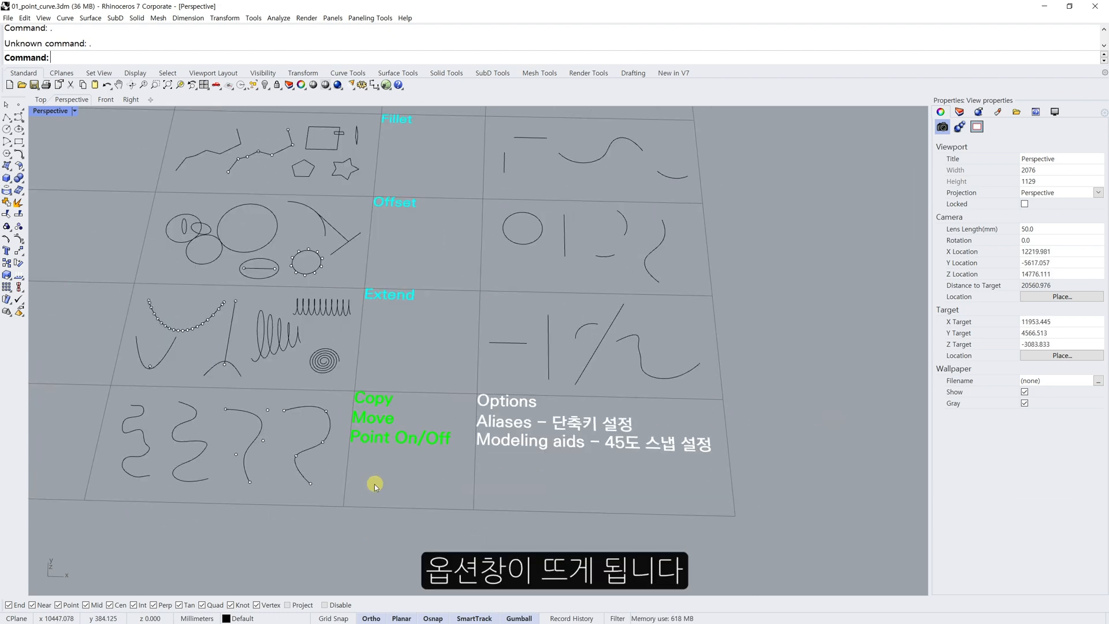
pyautogui.write('Options')
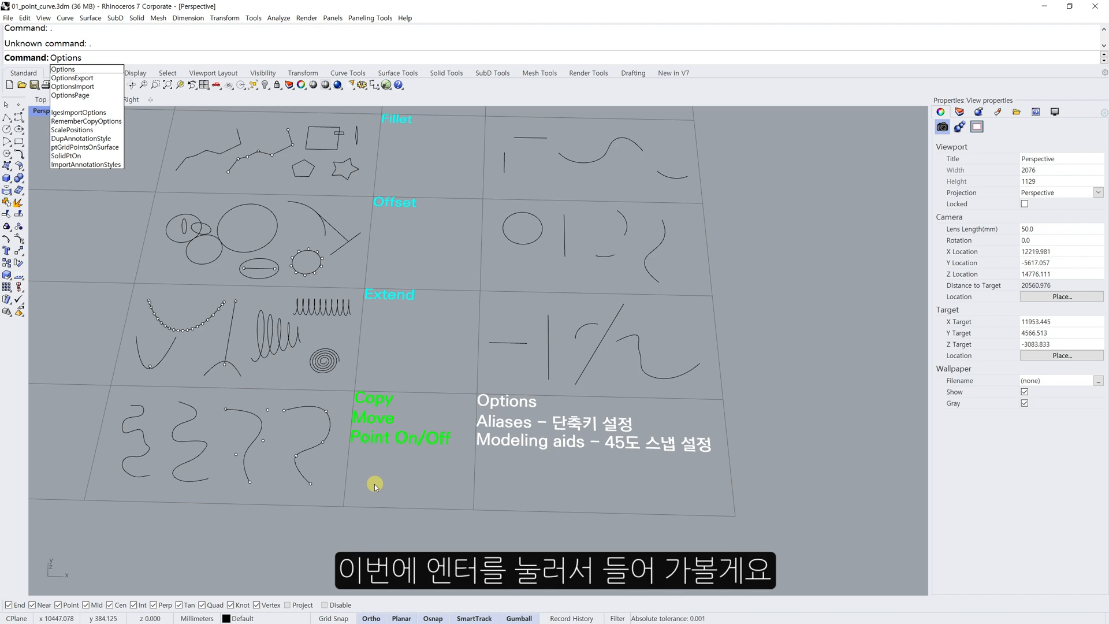
pyautogui.press('Return')
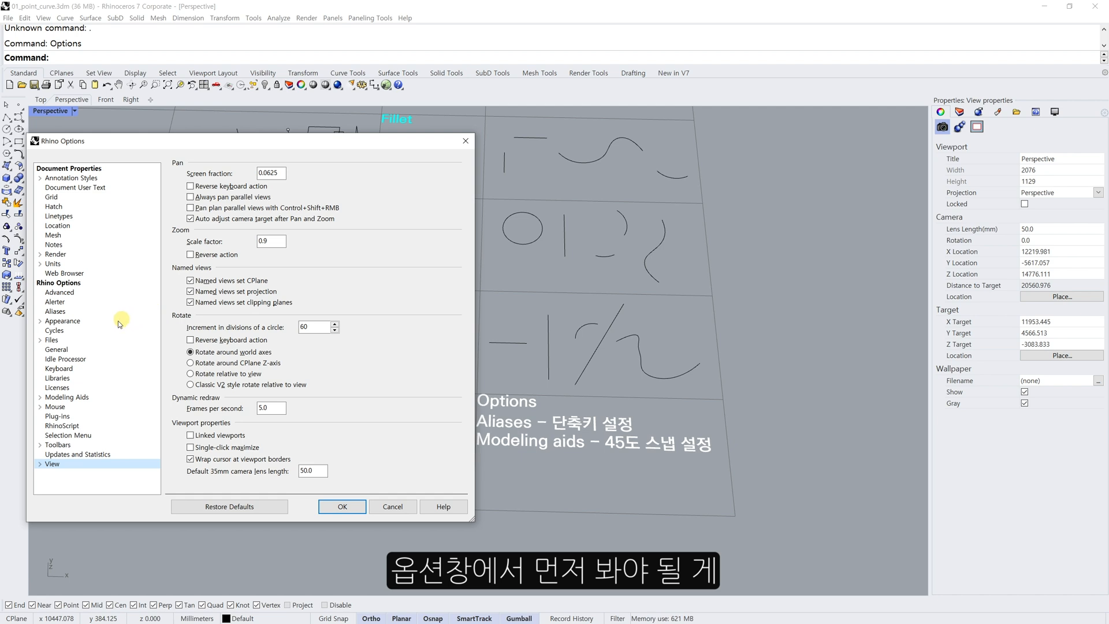
pyautogui.click(55, 312)
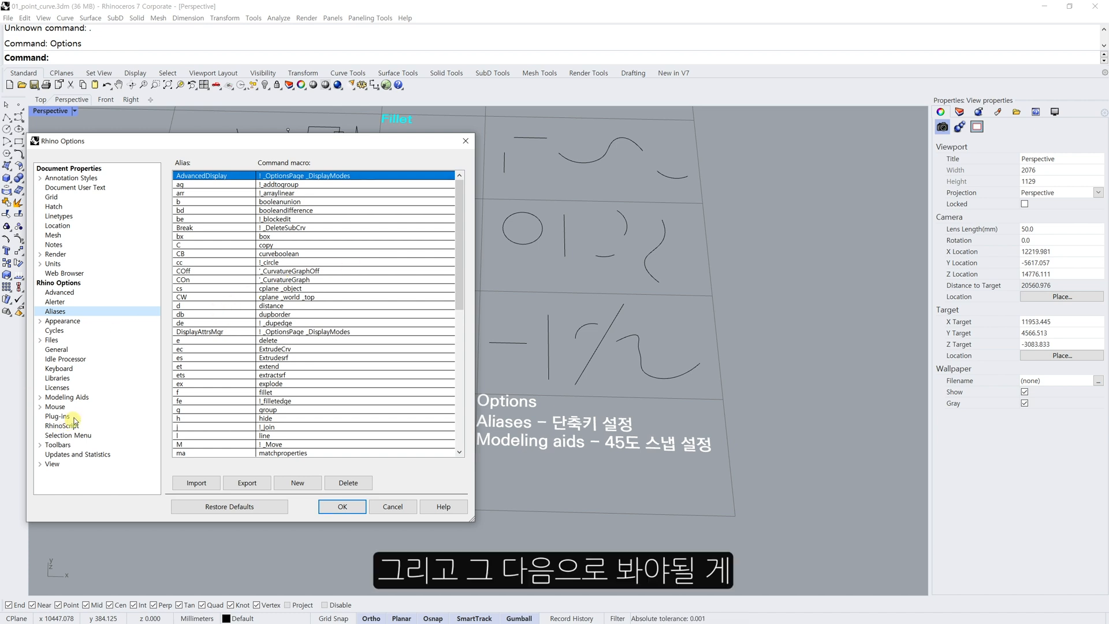
# - Set the ortho snap to every 45 degrees and turn off planar mode in the Modeling Aids options
pyautogui.scroll(-3, 325, 388)
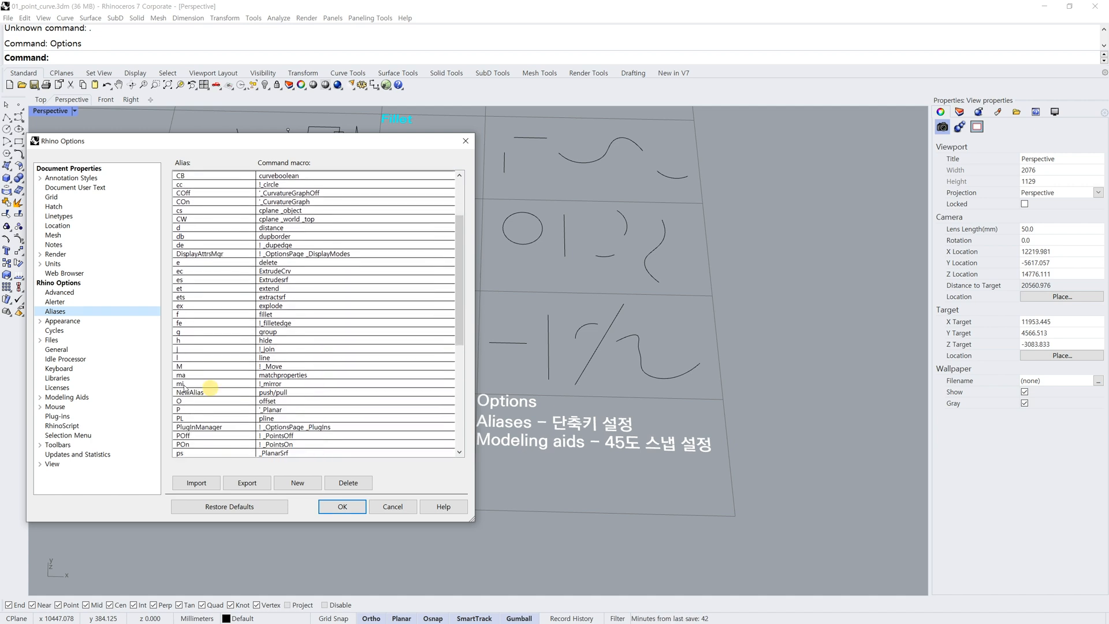
pyautogui.click(67, 397)
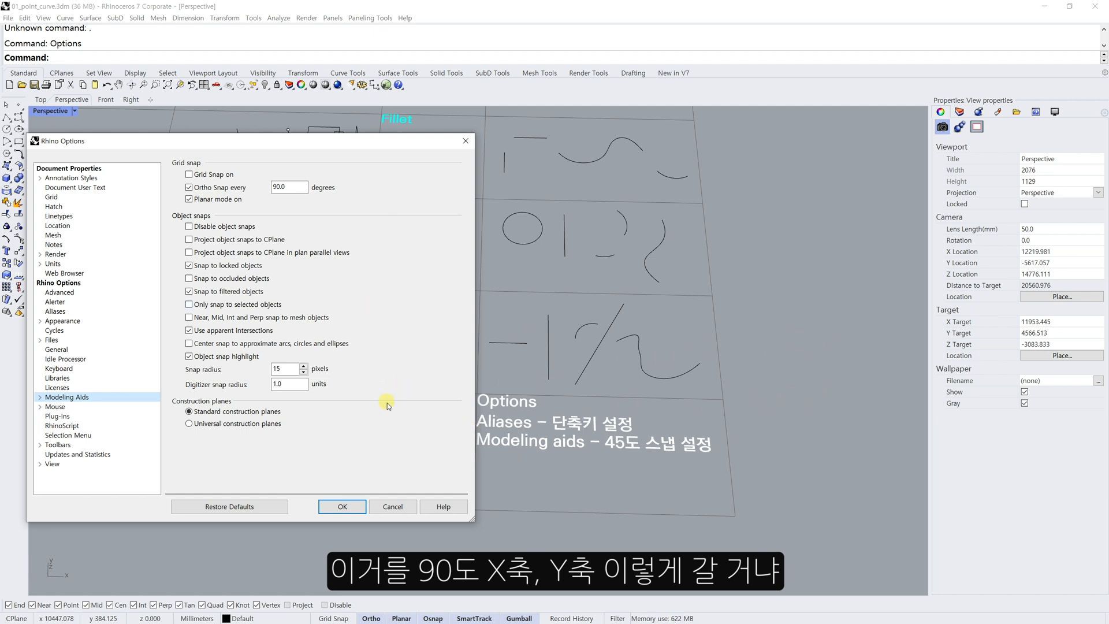
pyautogui.doubleClick(281, 187)
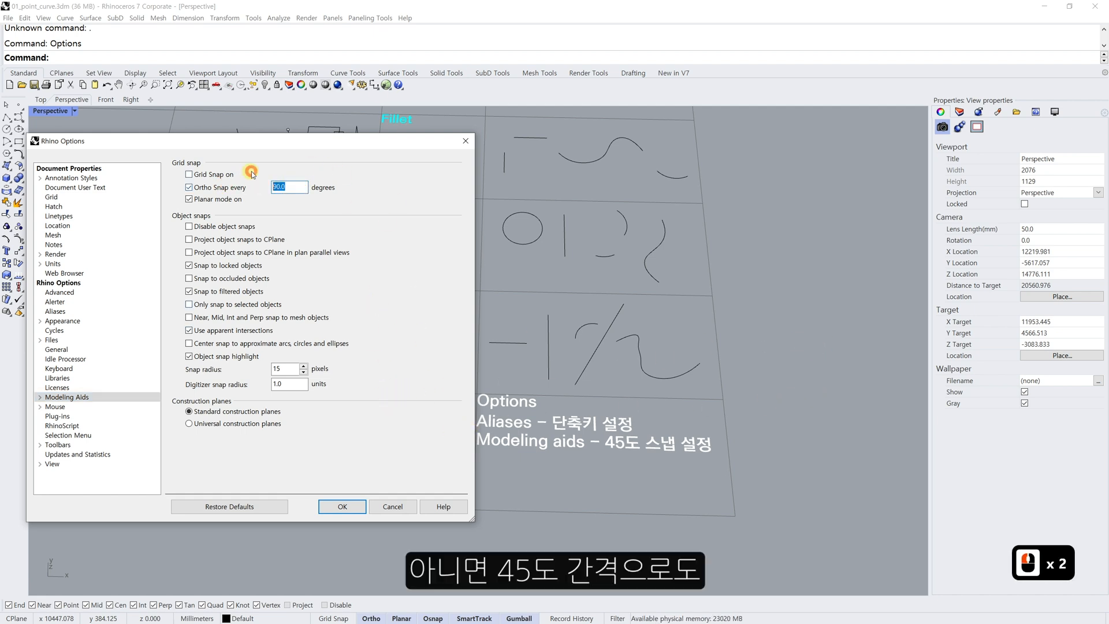
pyautogui.write('45')
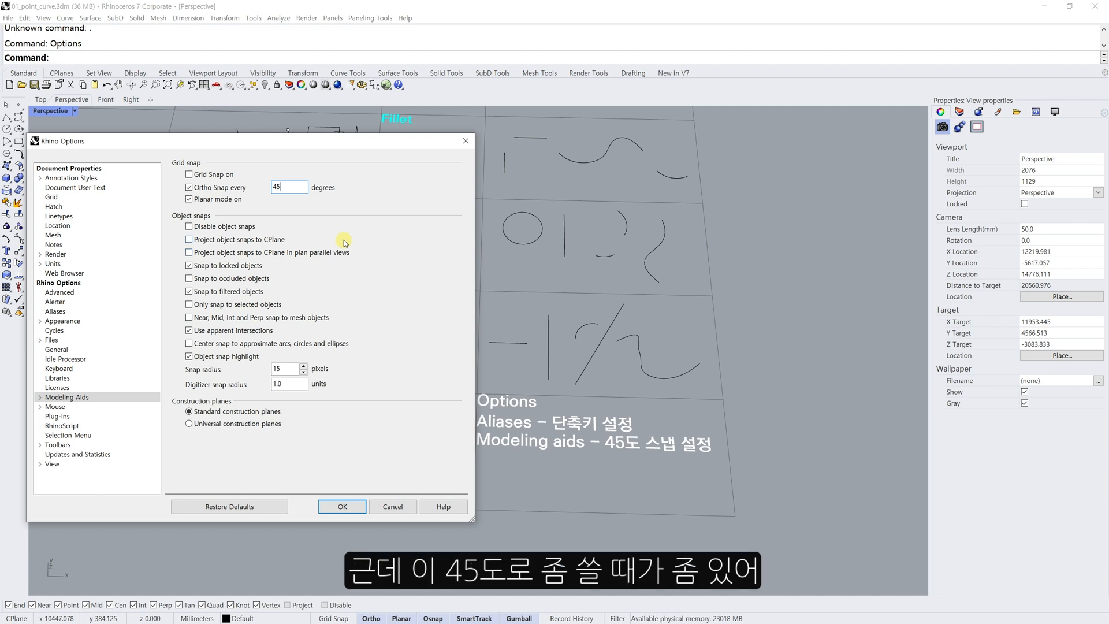
pyautogui.click(344, 204)
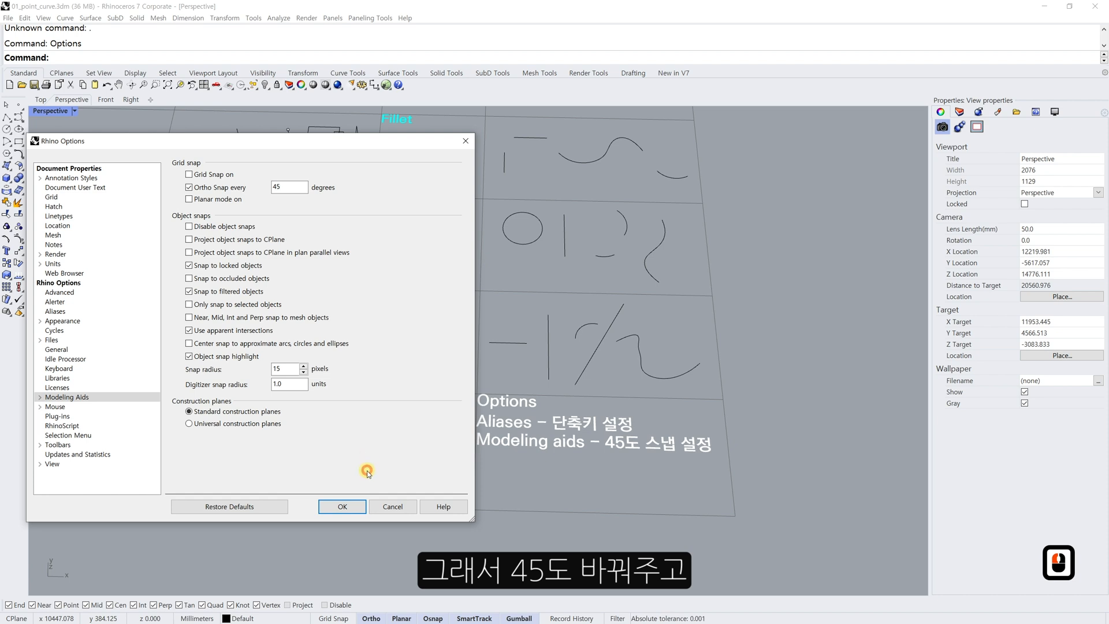
pyautogui.click(344, 506)
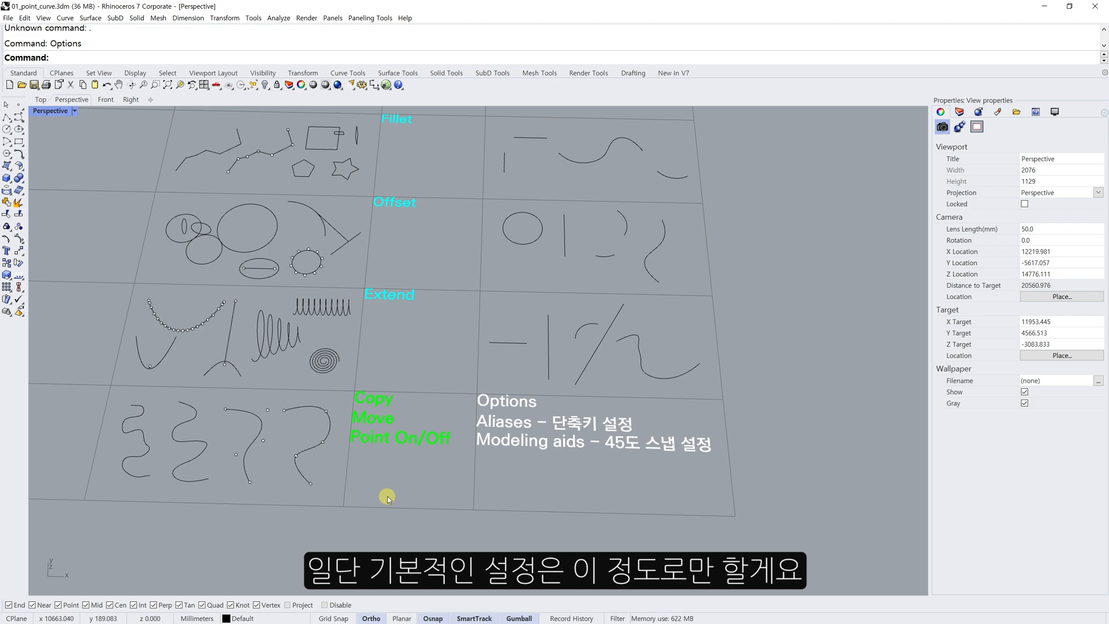
# - Draw a single straight line along the Y direction in the empty practice cell beside the Line label
pyautogui.keyDown('shift'); pyautogui.moveTo(180, 220); pyautogui.dragTo(490, 368, button='right'); pyautogui.keyUp('shift')
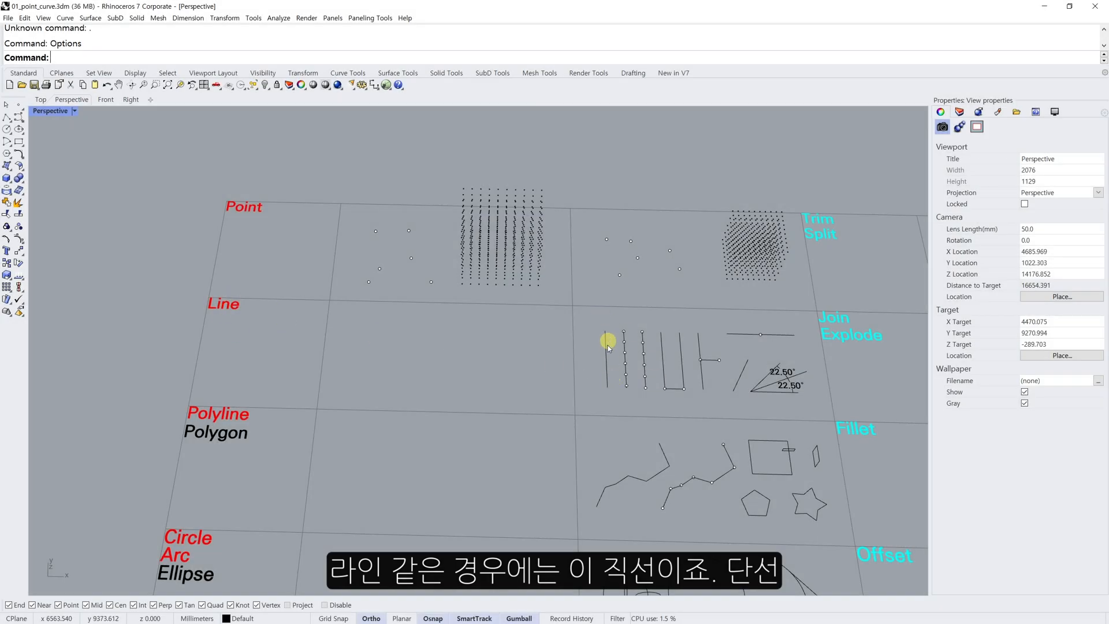
pyautogui.click(6, 120)
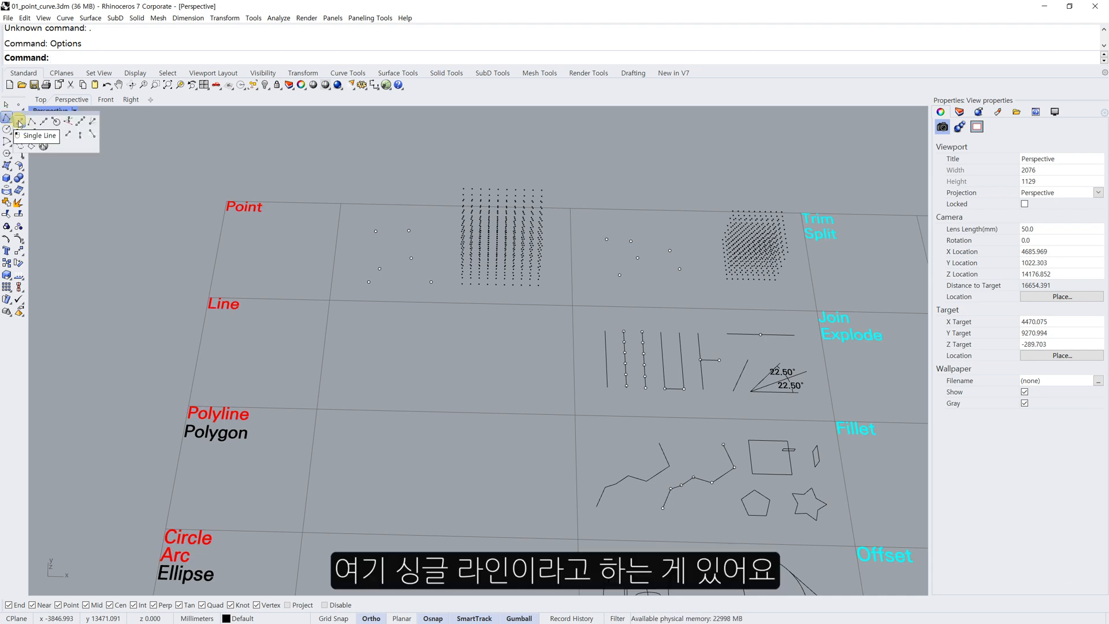
pyautogui.click(19, 123)
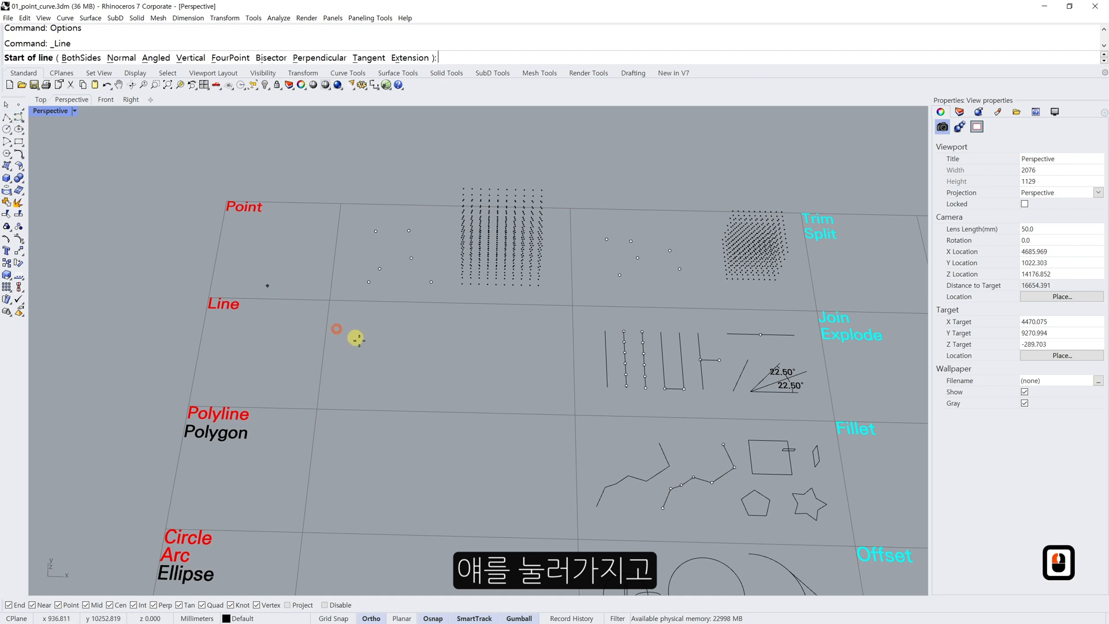
pyautogui.click(349, 318)
pyautogui.click(344, 378)
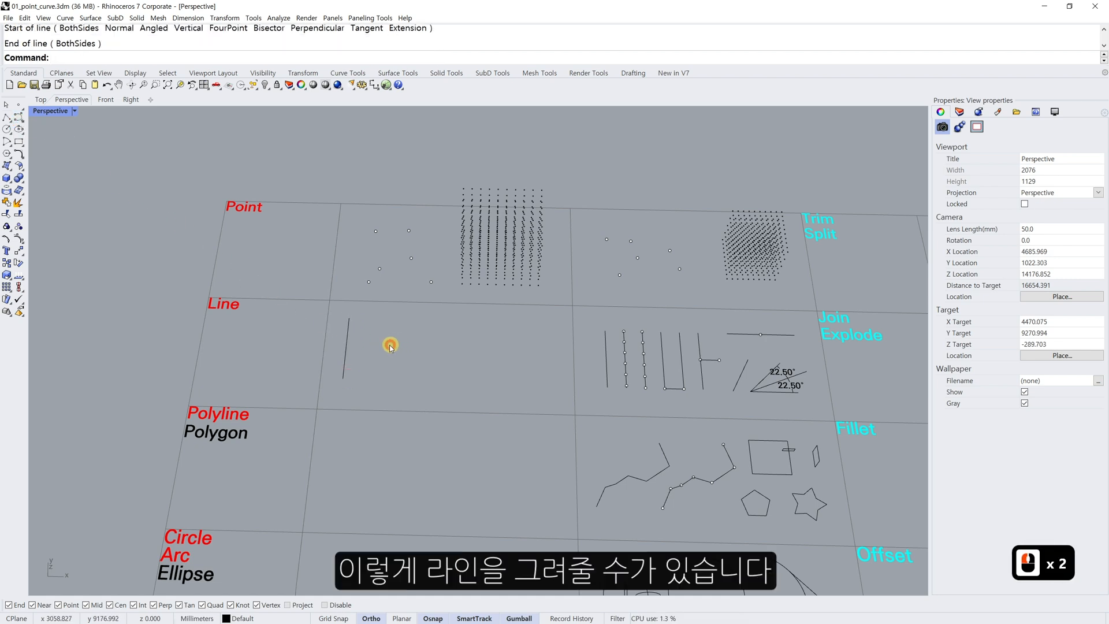
# - Delete the line just drawn in the Line practice cell
pyautogui.click(359, 341)
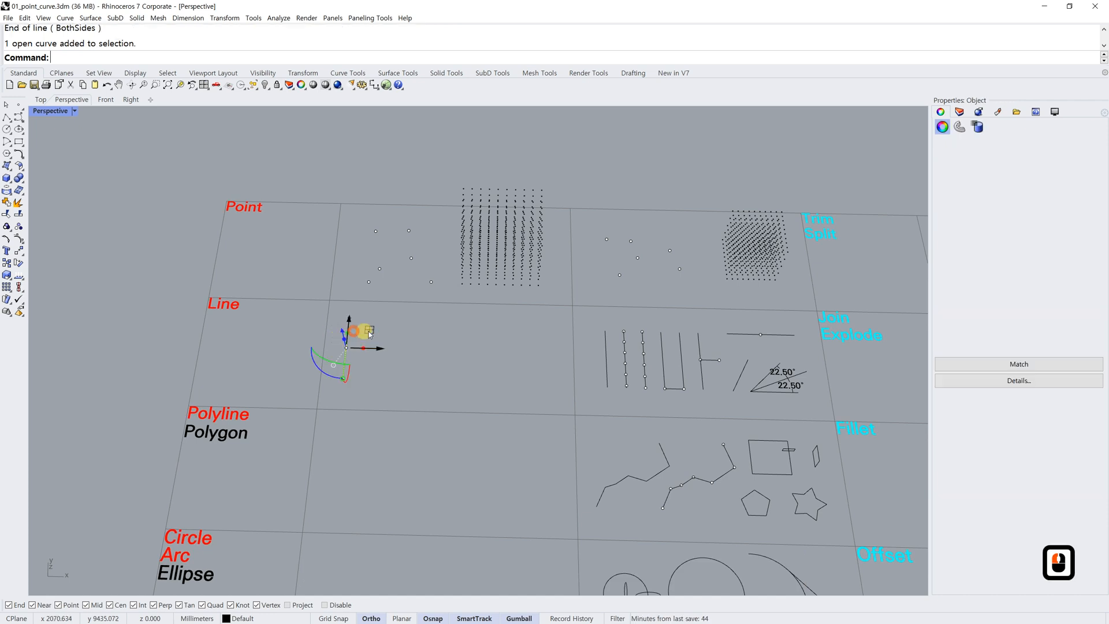
pyautogui.write('e')
pyautogui.press('space')
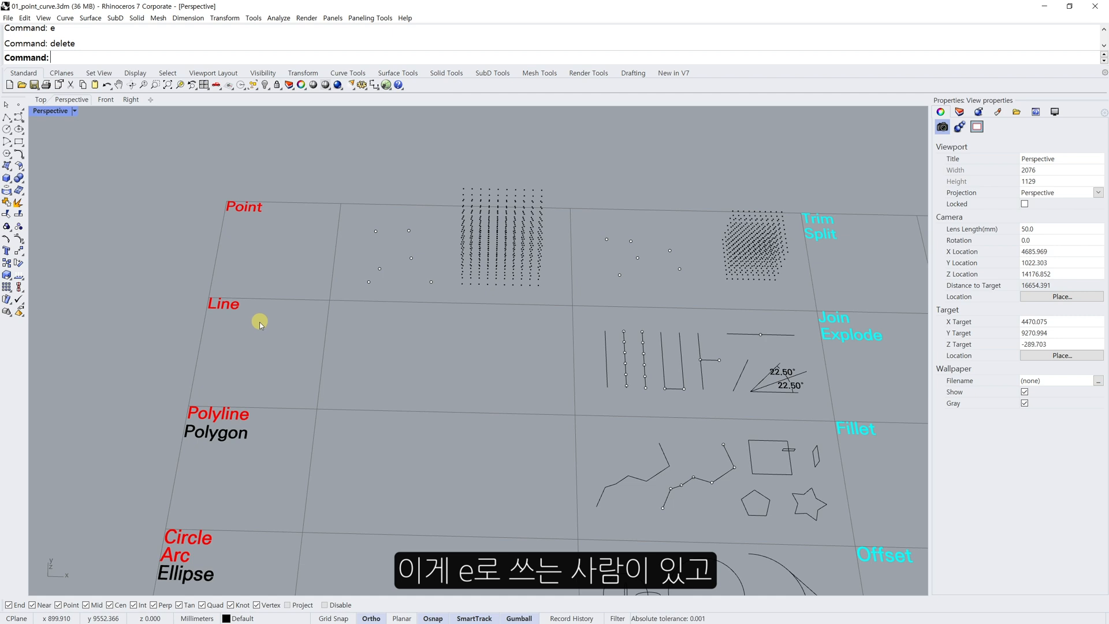
pyautogui.press('Delete')
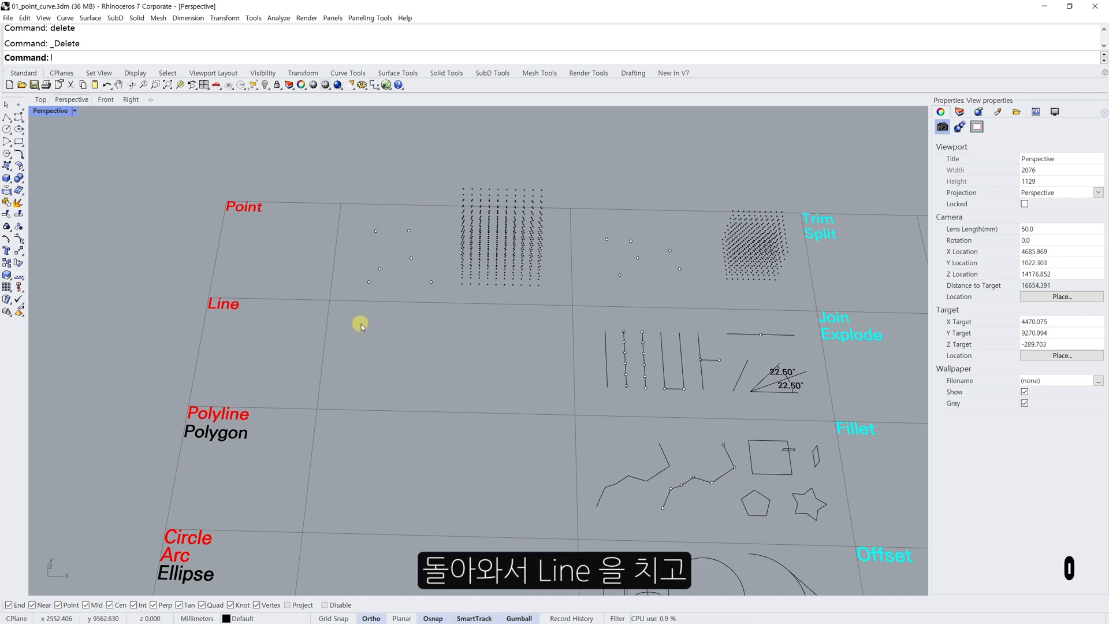
# - Draw a line about 1169 mm long along the Y direction at the left side of the Line practice cell
pyautogui.write('ine')
pyautogui.press('space')
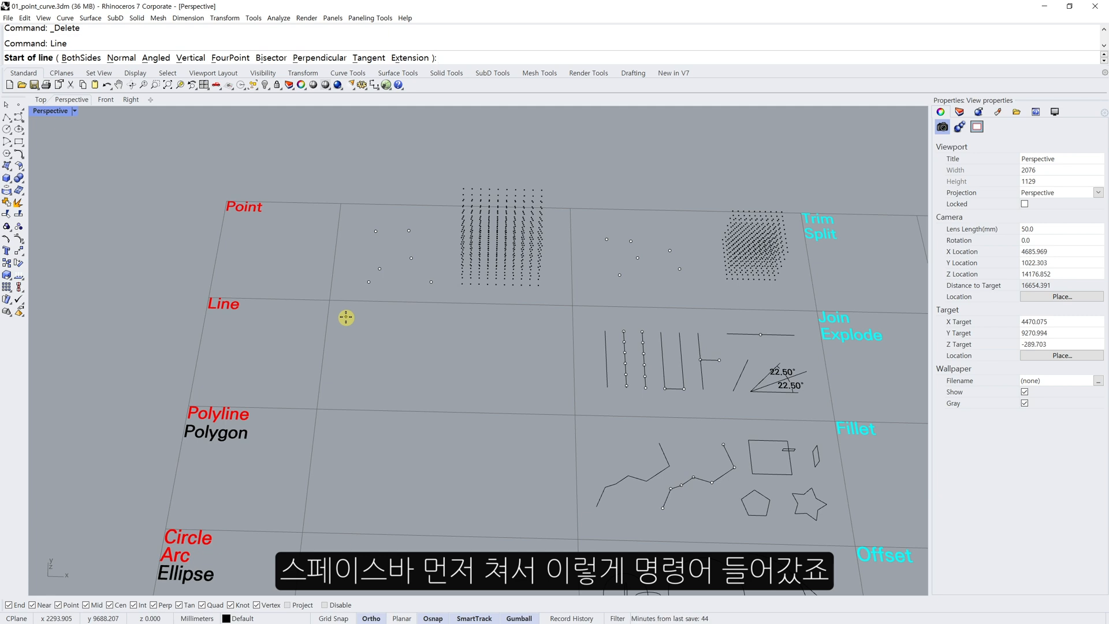
pyautogui.click(347, 318)
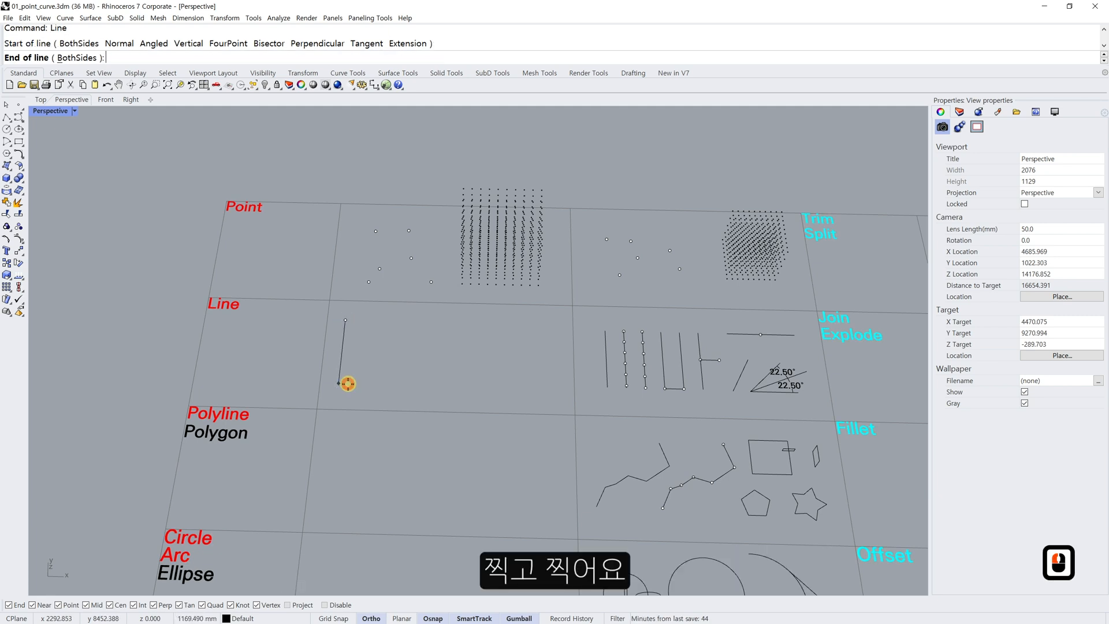
pyautogui.click(346, 383)
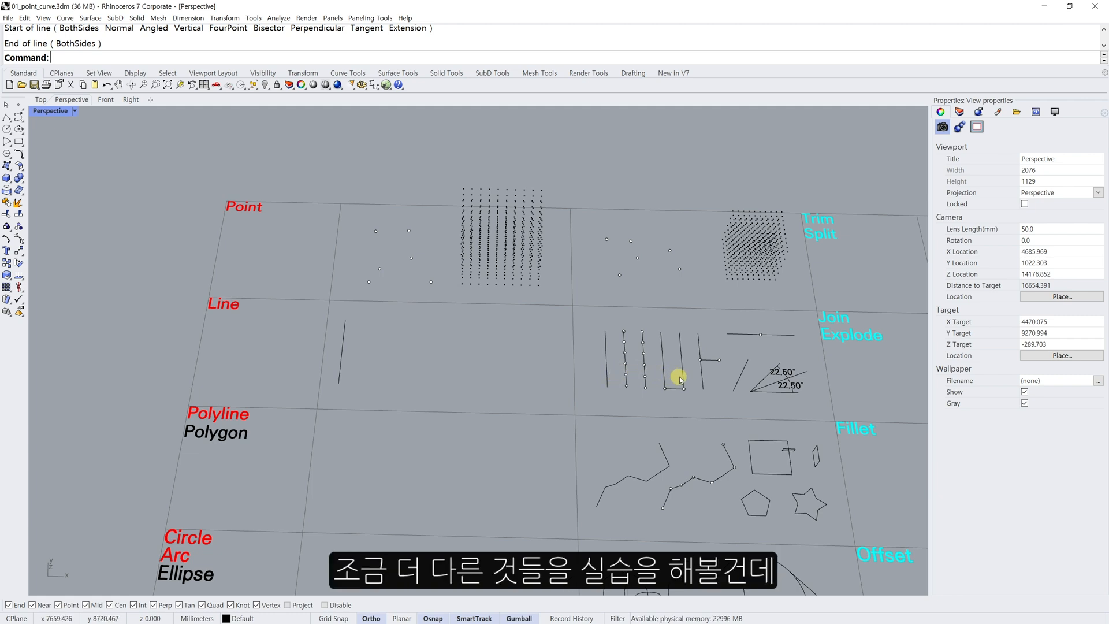
pyautogui.write('.')
pyautogui.press('Return')
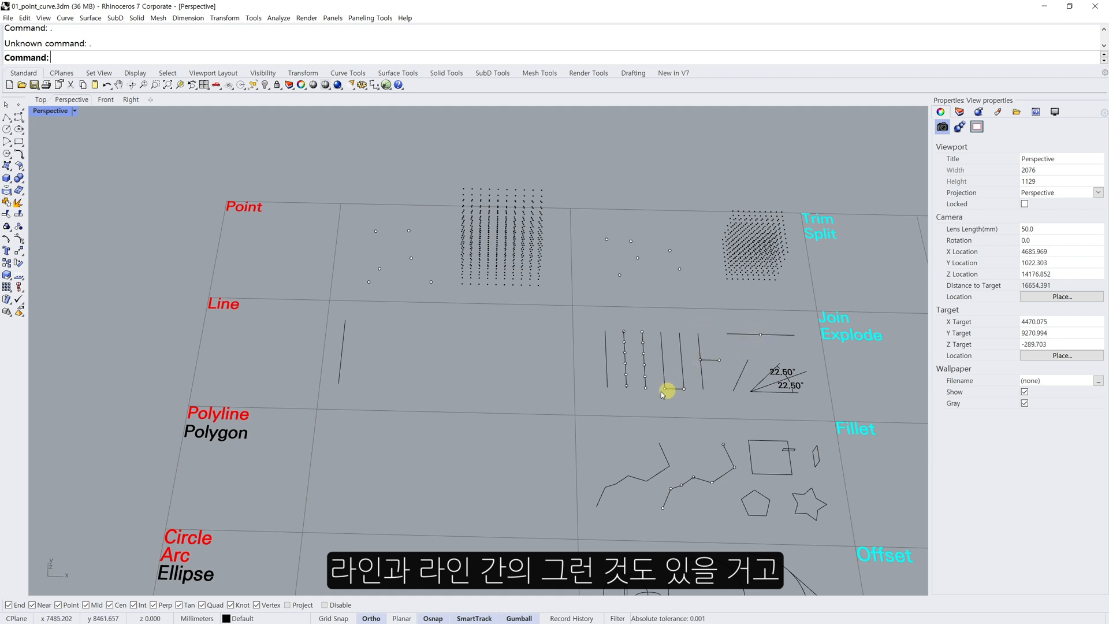
# - Copy the line five times along the X direction to form a roughly even row in the Line practice cell
pyautogui.click(343, 345)
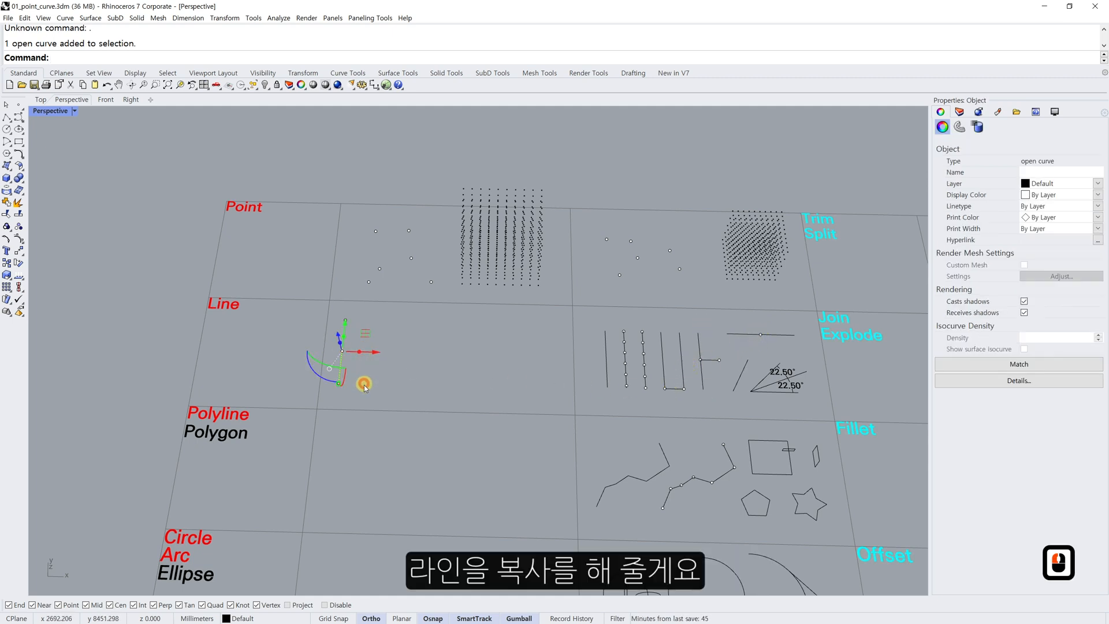
pyautogui.write('copy')
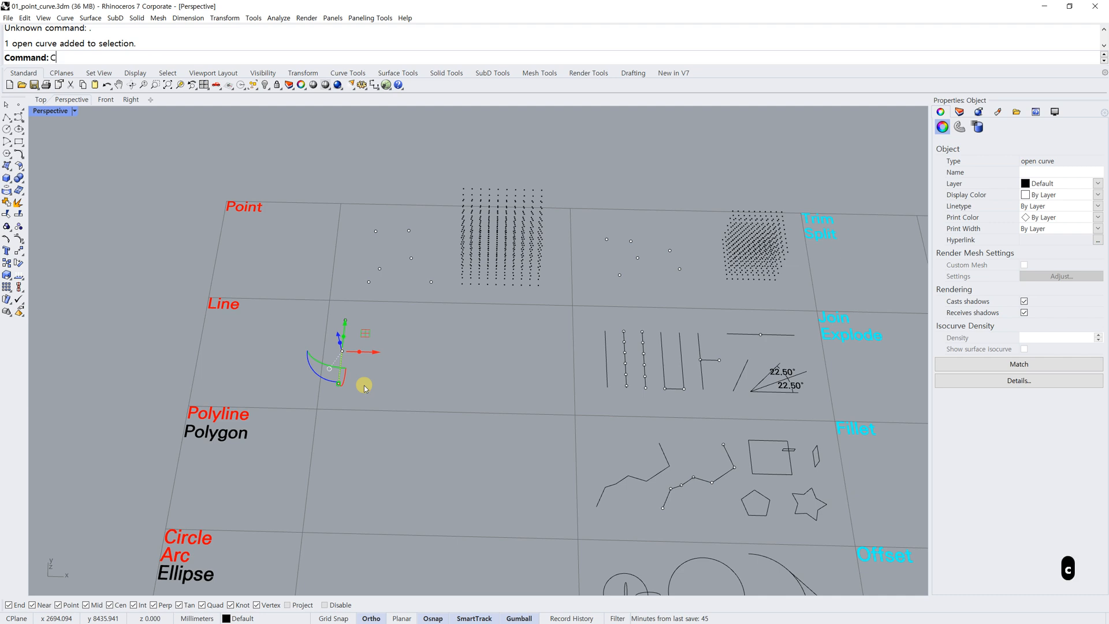
pyautogui.press('Return')
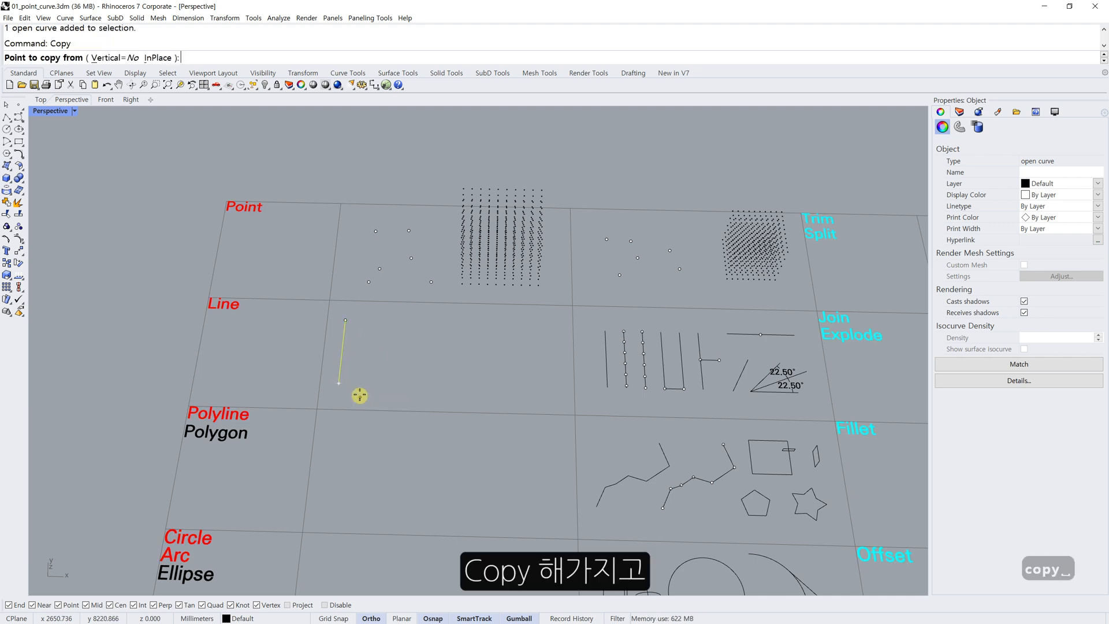
pyautogui.click(355, 388)
pyautogui.click(378, 390)
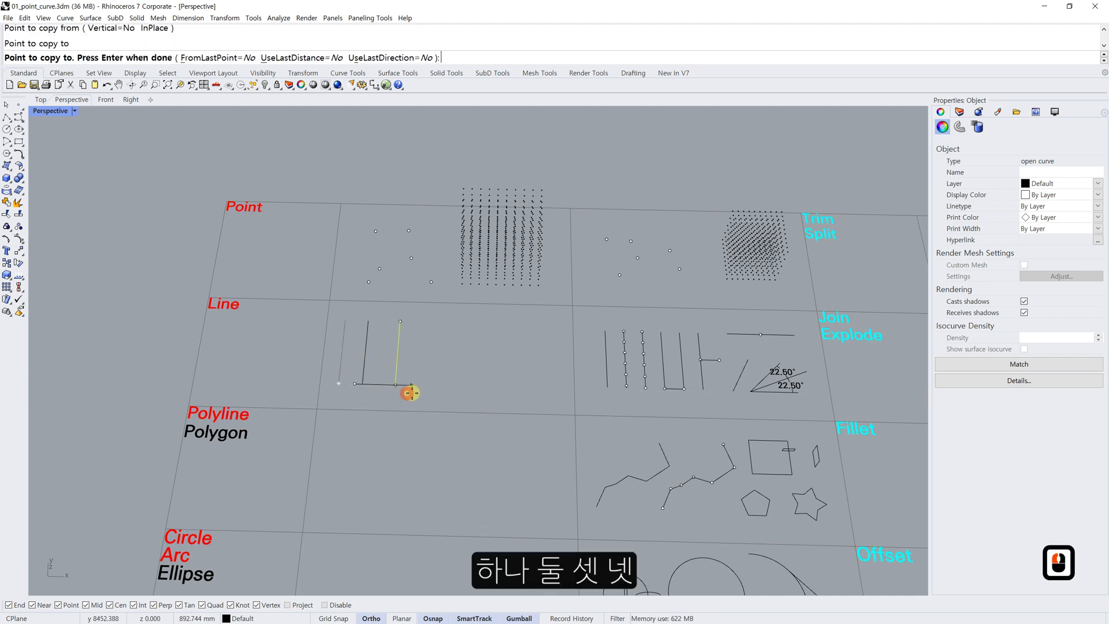
pyautogui.click(409, 391)
pyautogui.click(436, 394)
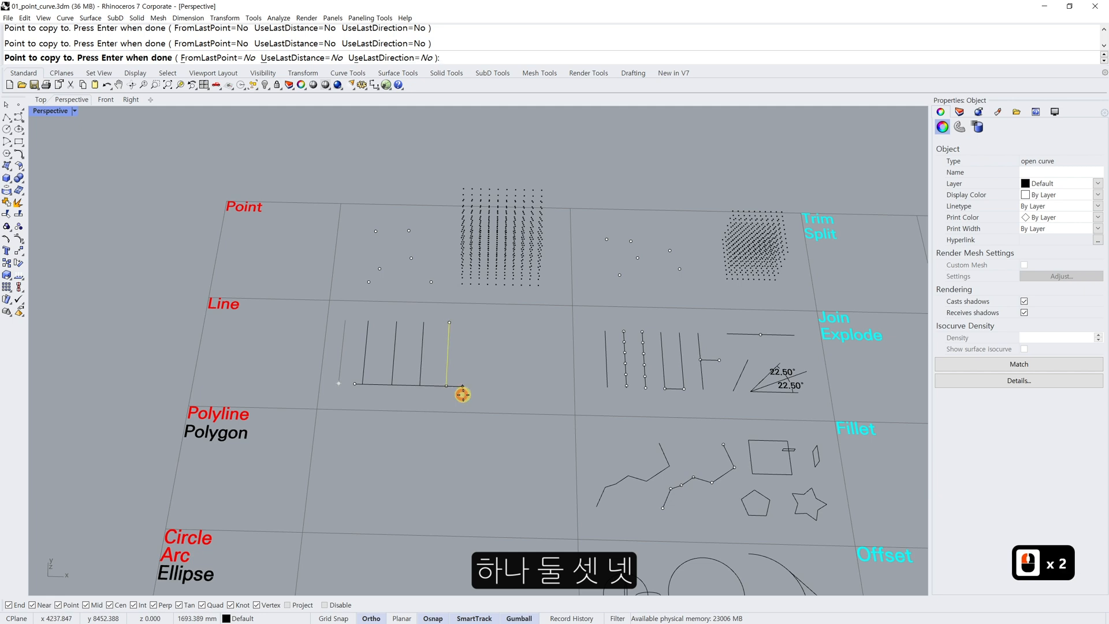
pyautogui.click(464, 395)
pyautogui.click(492, 396)
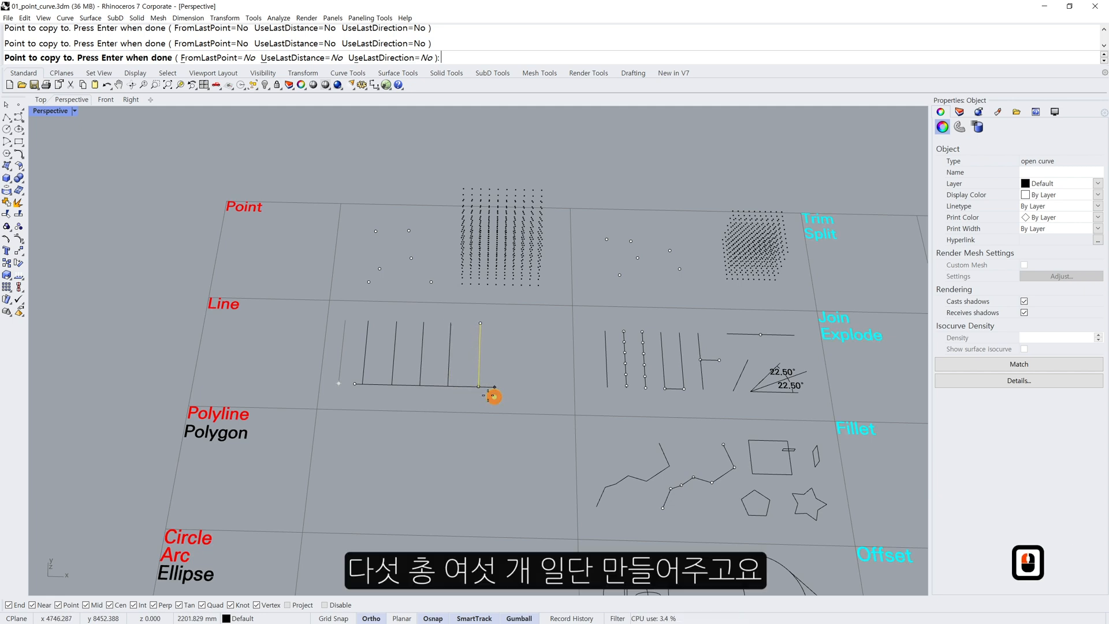
pyautogui.press('Return')
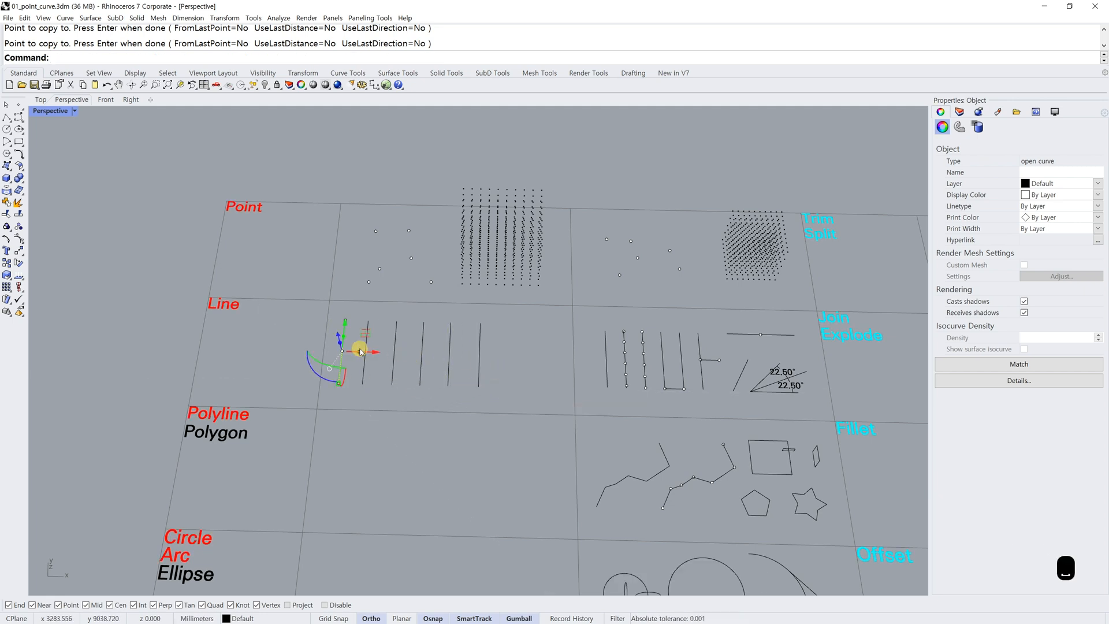
pyautogui.click(430, 353)
# - Divide the second practice line by length, placing points at 350 mm intervals without splitting the line
pyautogui.scroll(10, 636, 383)
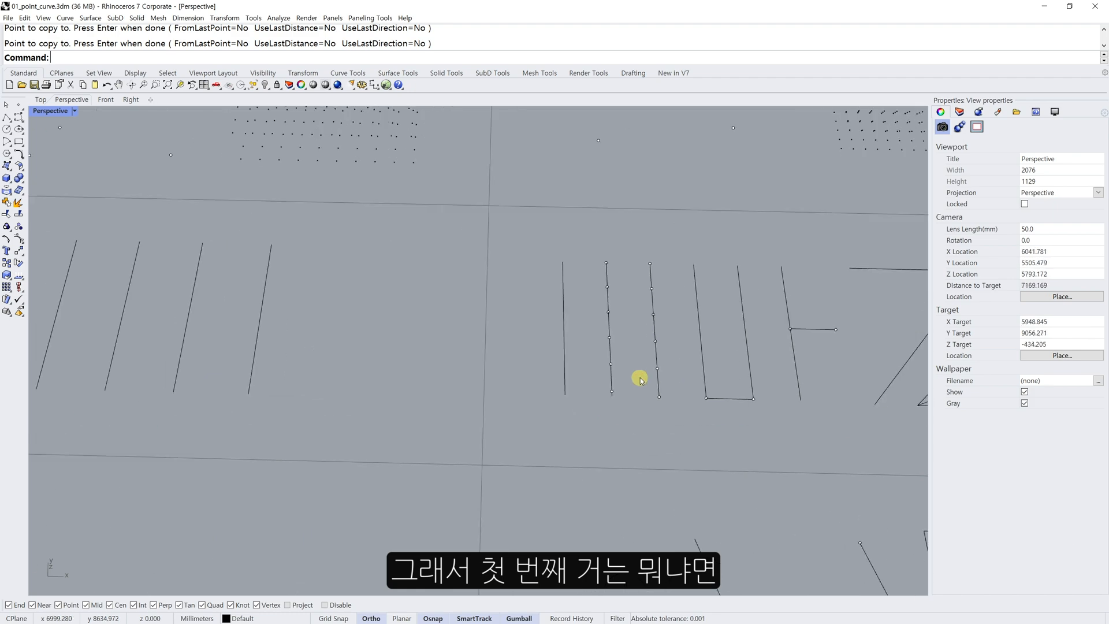
pyautogui.keyDown('shift'); pyautogui.moveTo(627, 360); pyautogui.dragTo(604, 404, button='right'); pyautogui.keyUp('shift')
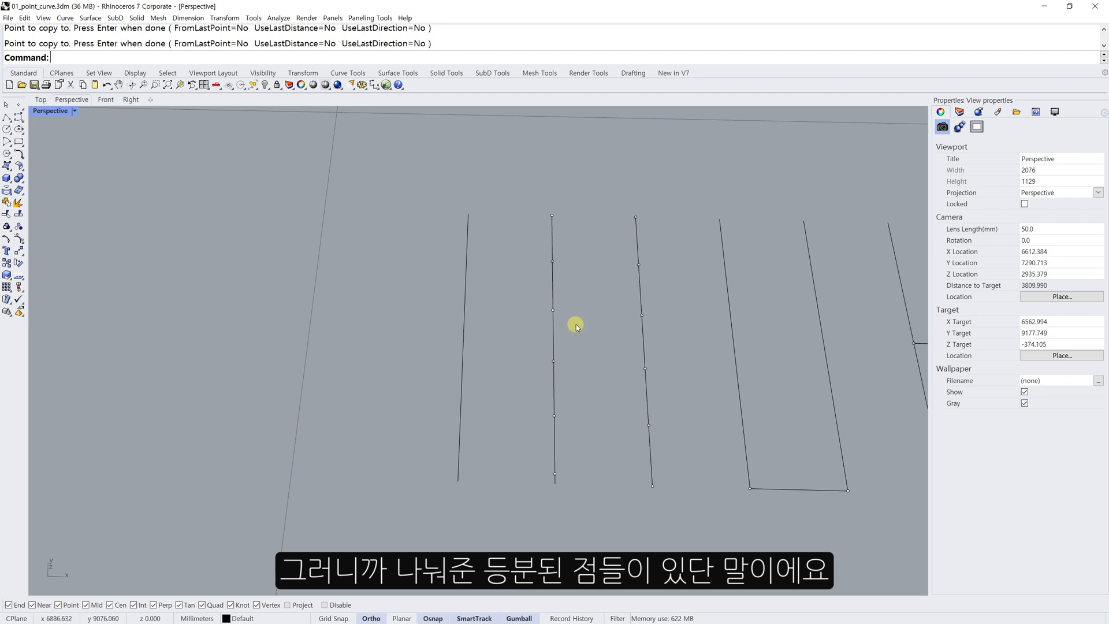
pyautogui.click(554, 361)
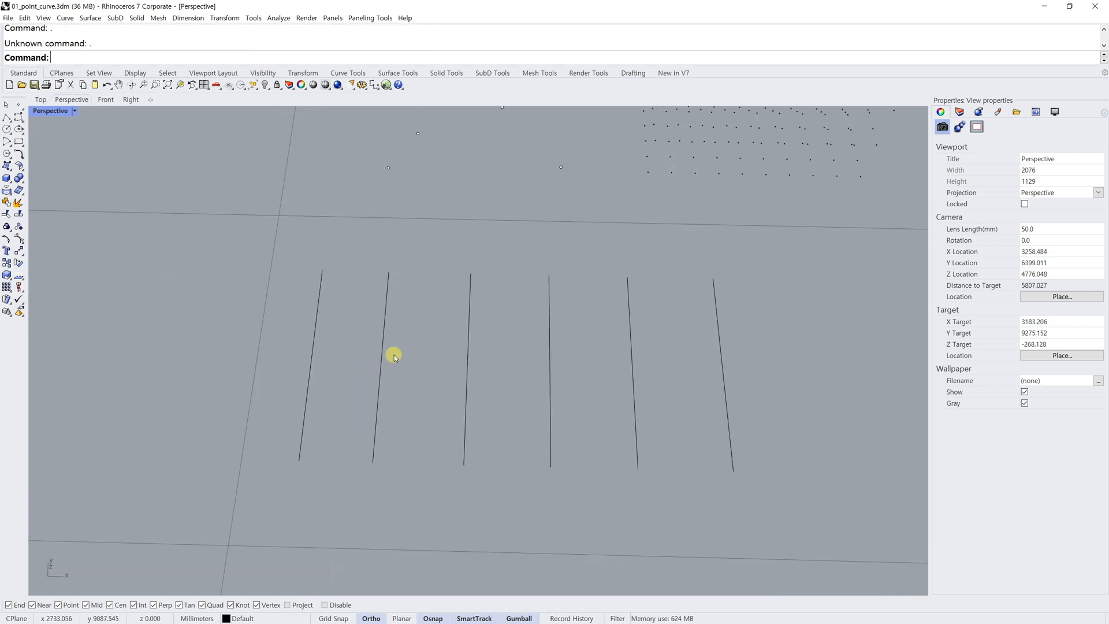
pyautogui.click(17, 105)
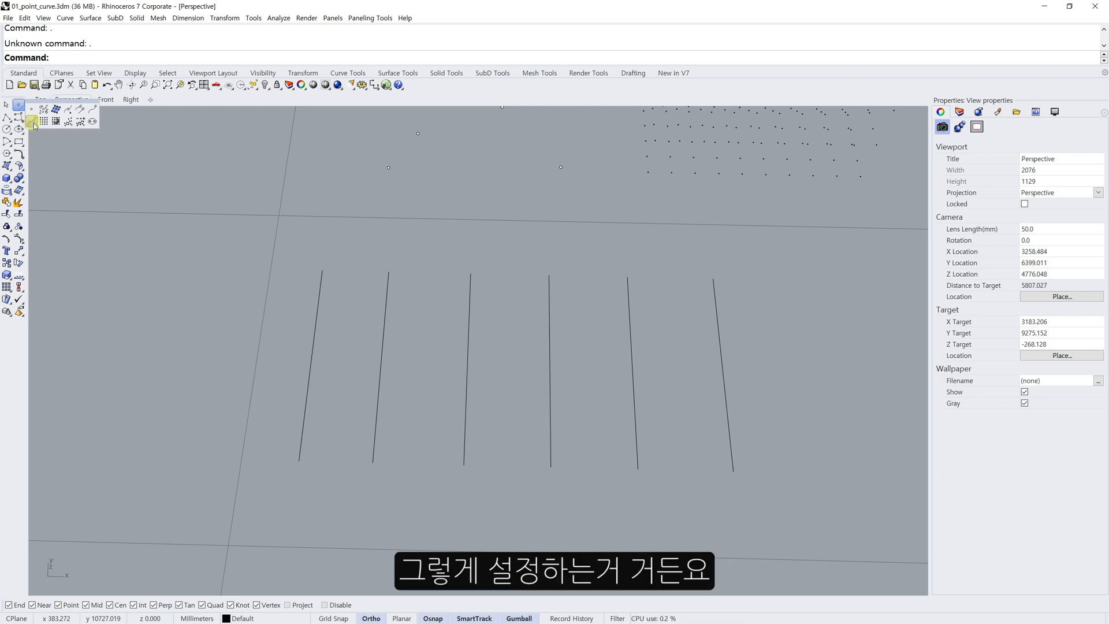
pyautogui.click(35, 124)
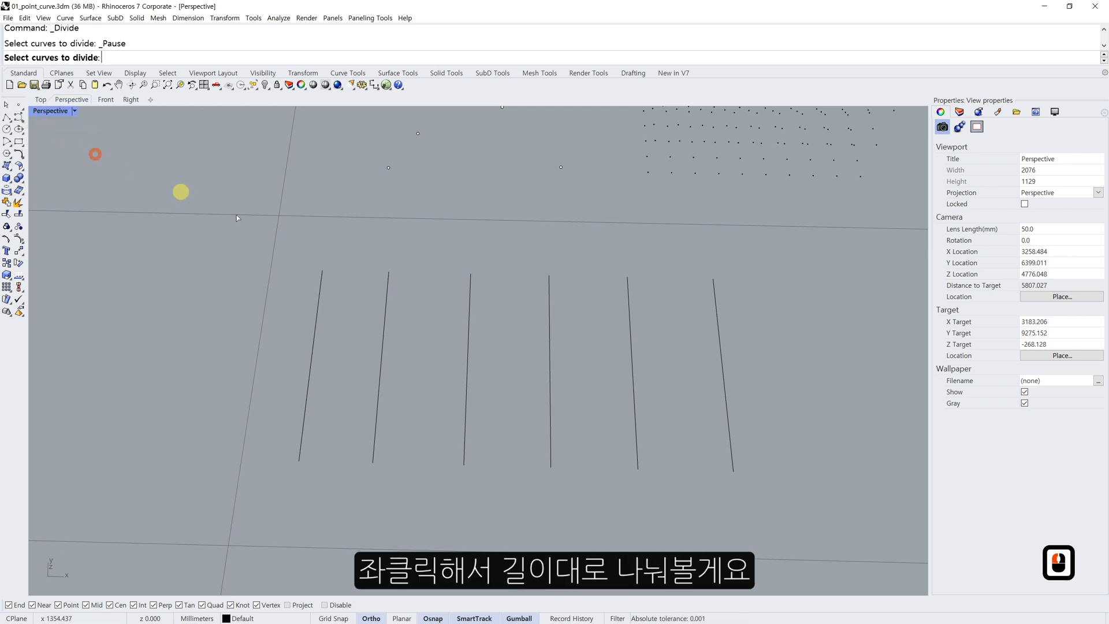
pyautogui.click(367, 295)
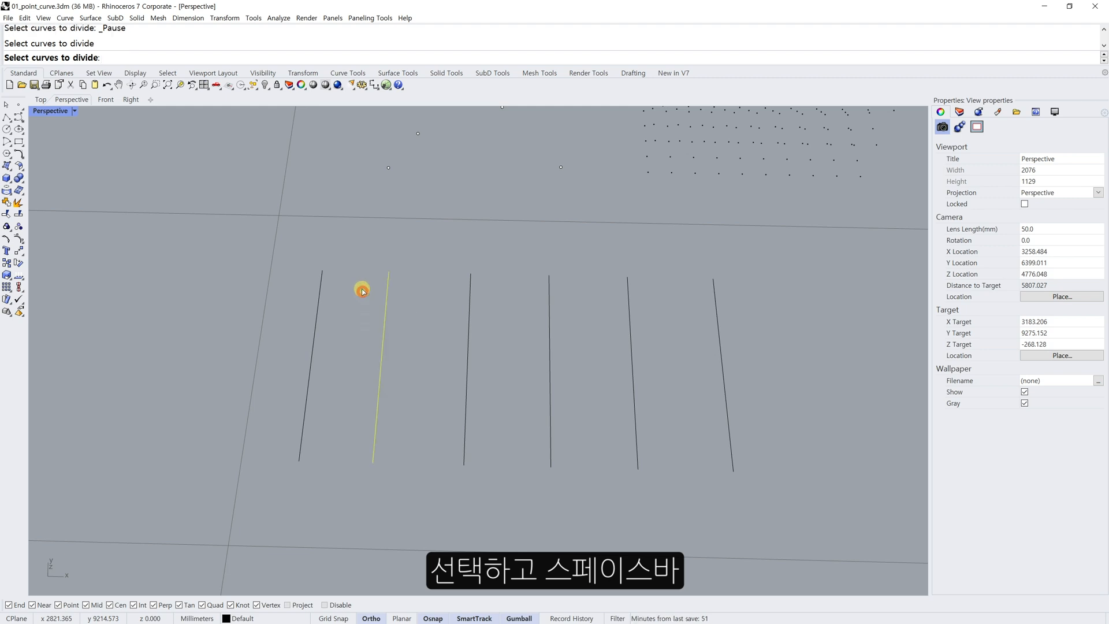
pyautogui.press('space')
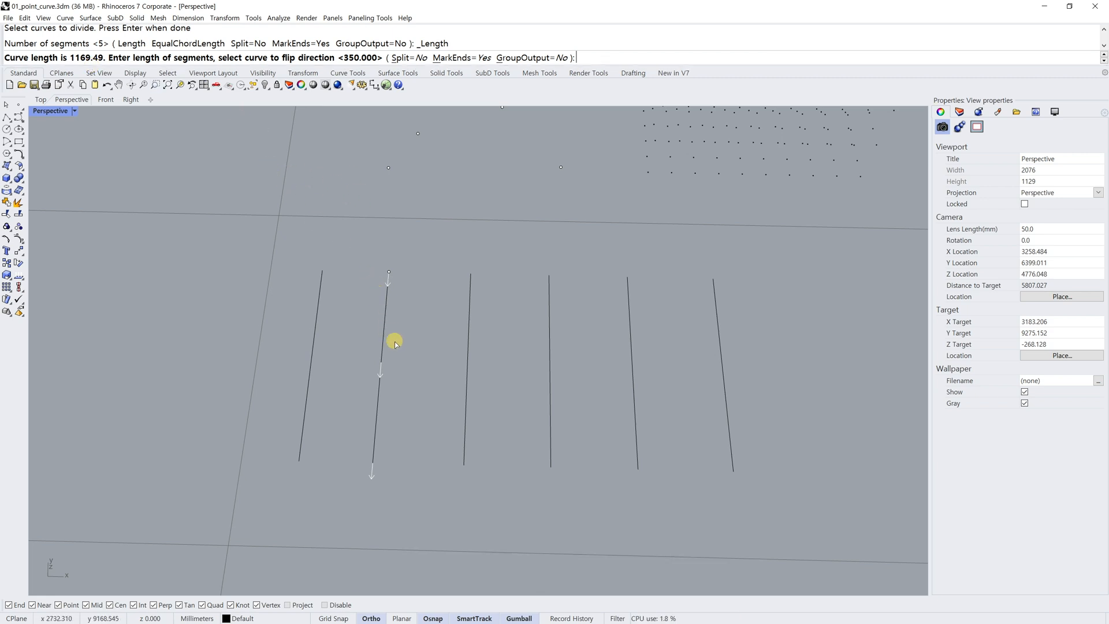
pyautogui.write('350')
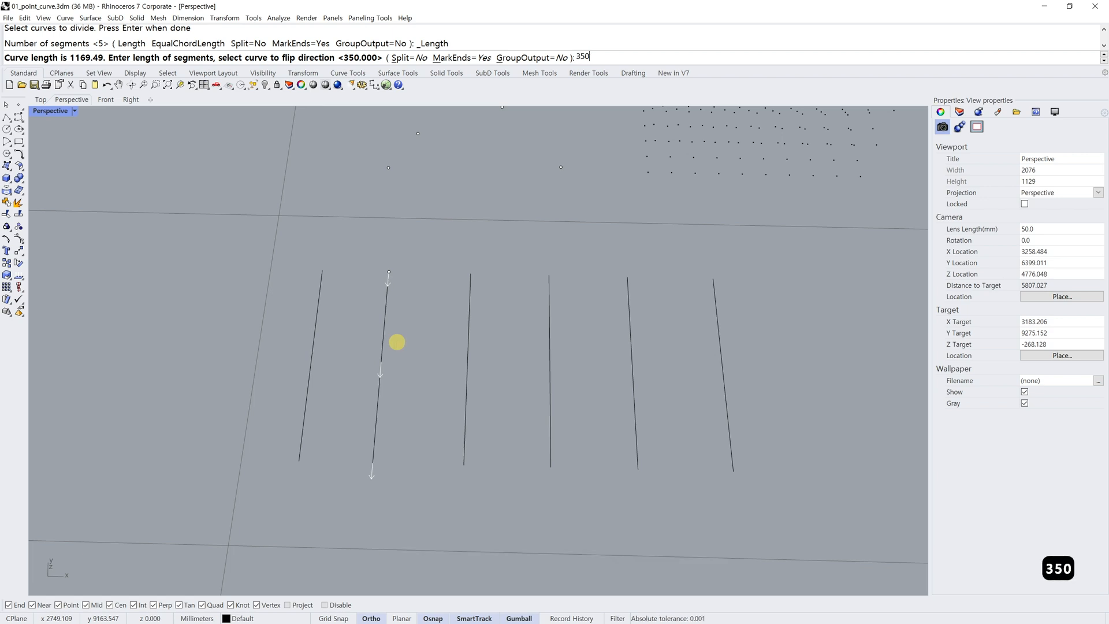
pyautogui.press('Return')
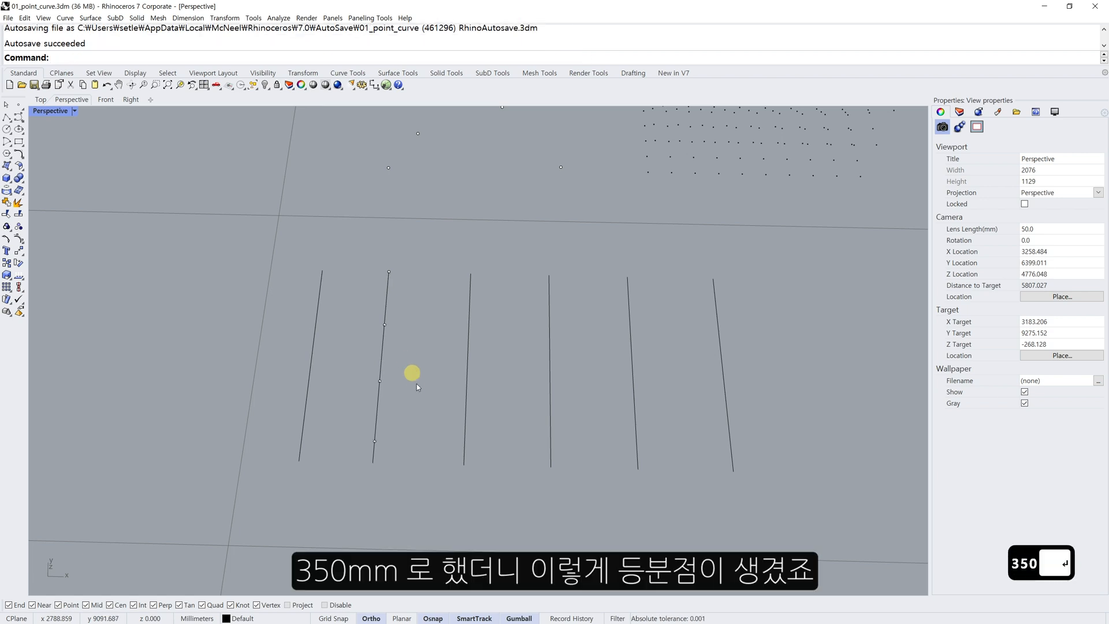
# - Select the division points on the second line to check them, and clear the selection
pyautogui.moveTo(366, 309); pyautogui.dragTo(396, 341)
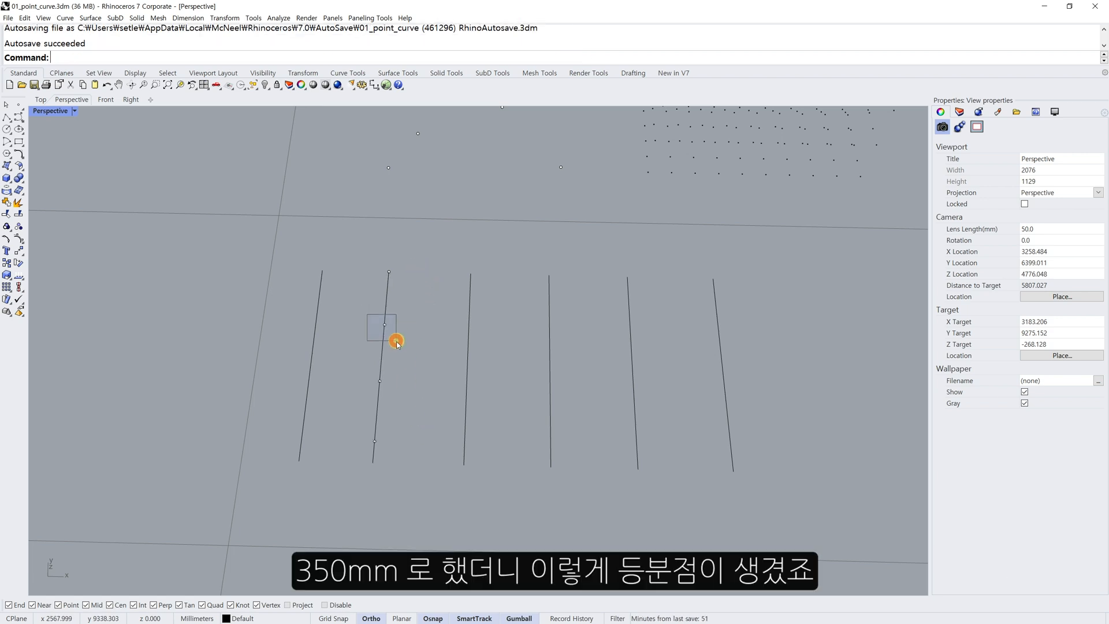
pyautogui.moveTo(345, 240); pyautogui.dragTo(441, 463)
pyautogui.click(428, 449)
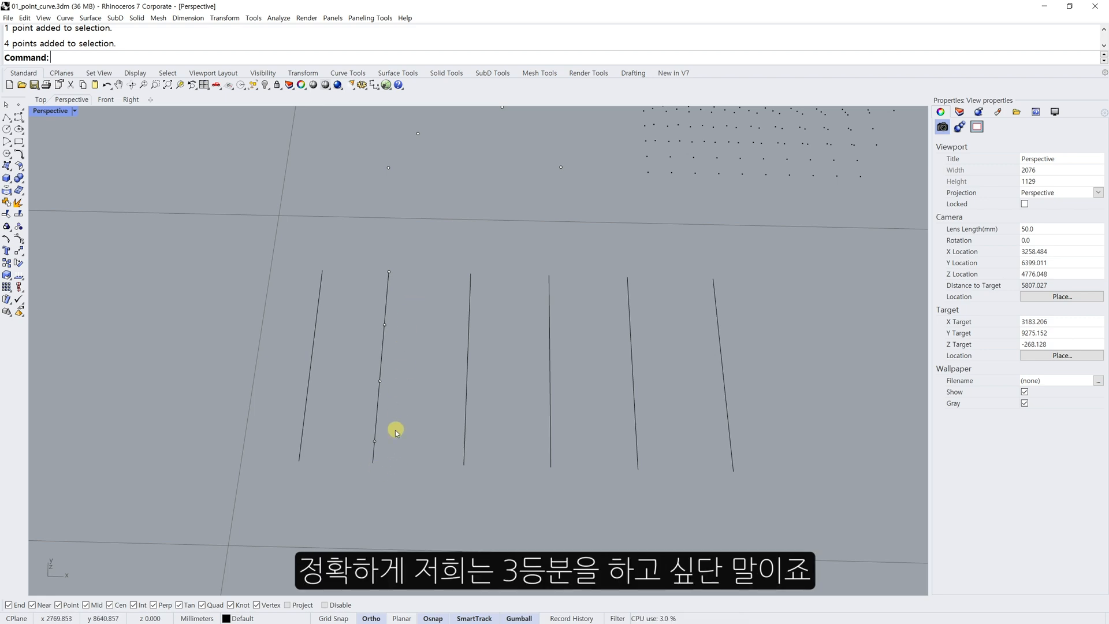
# - Divide the third practice line into 3 equal segments with points, including its ends and without splitting the line
pyautogui.click(487, 364)
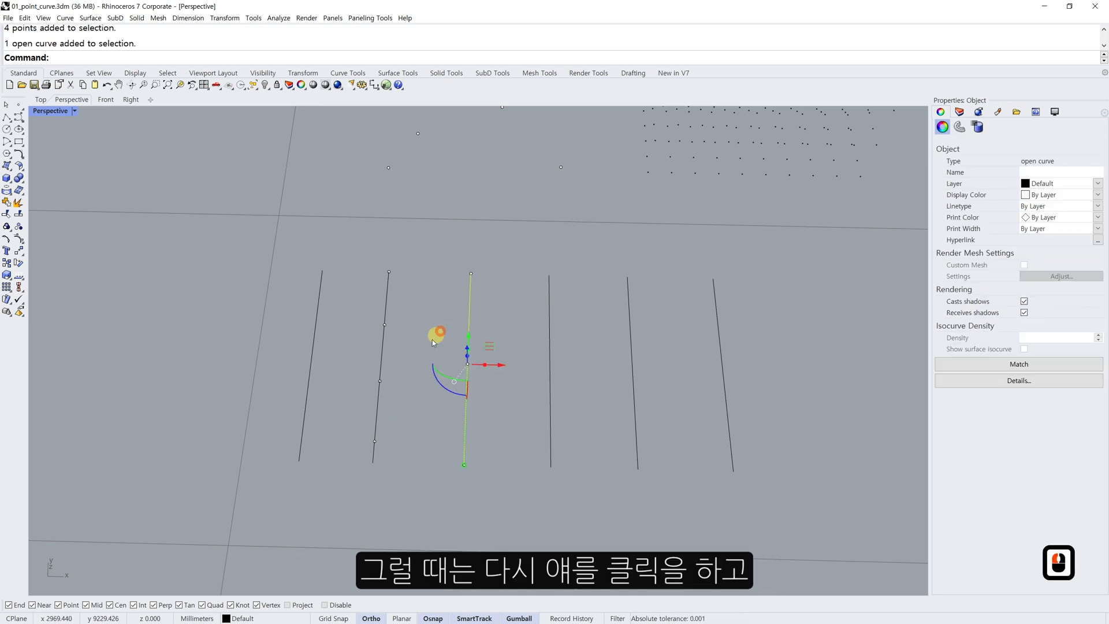
pyautogui.click(18, 107)
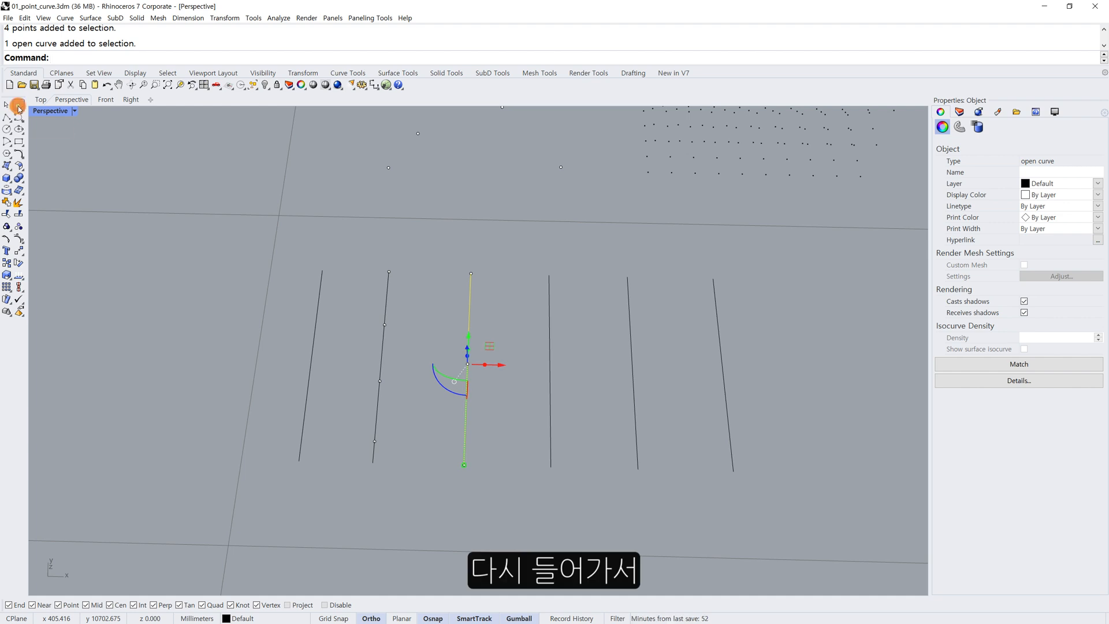
pyautogui.click(45, 126)
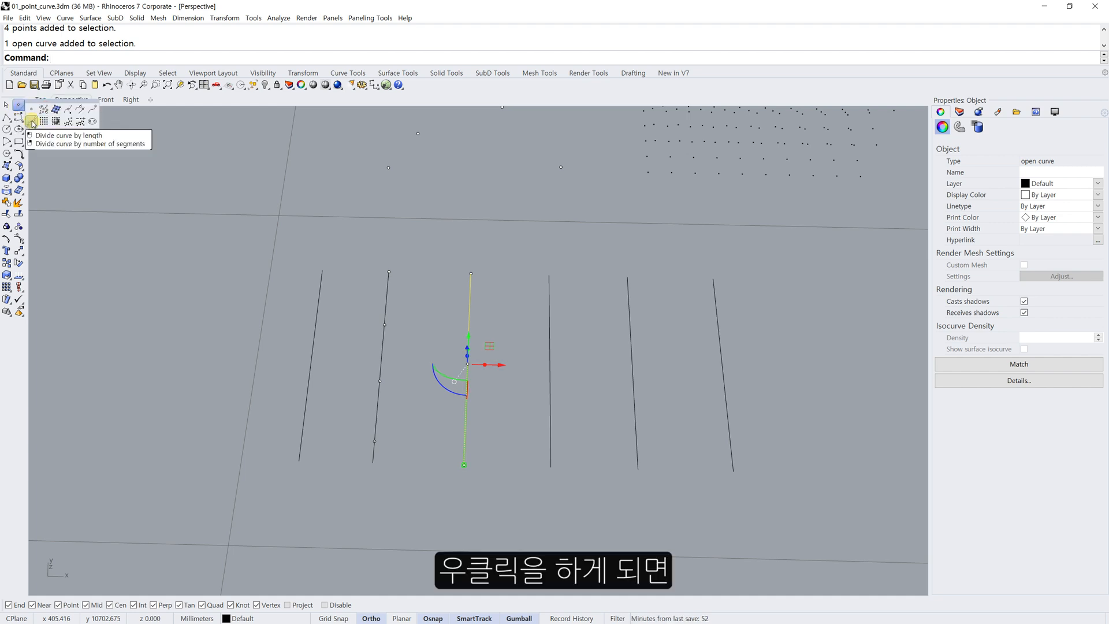
pyautogui.rightClick(32, 122)
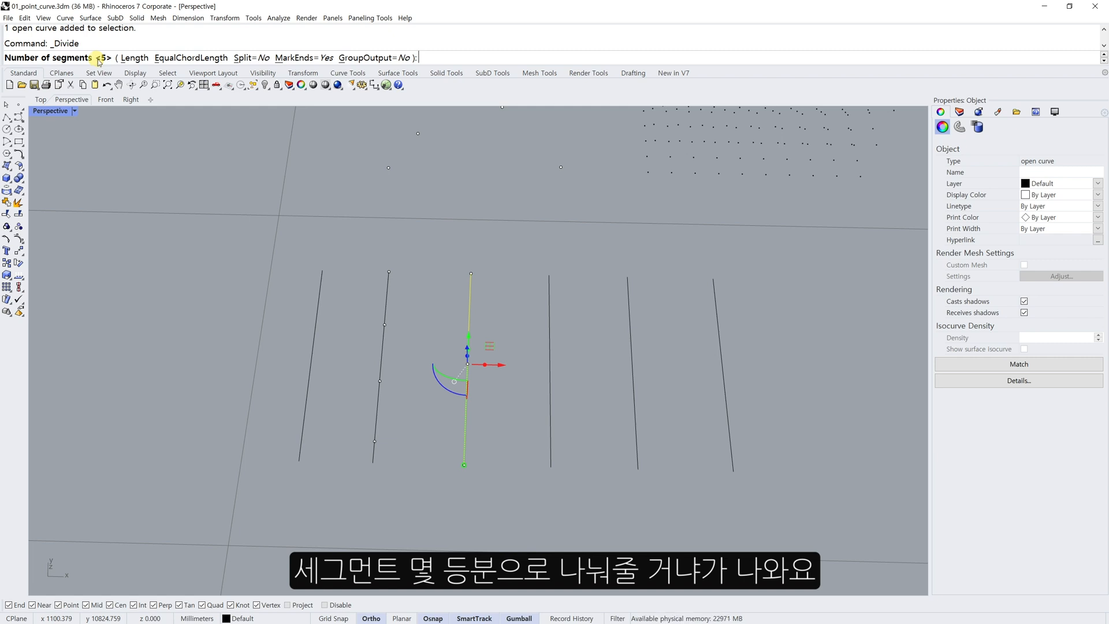
pyautogui.write('3')
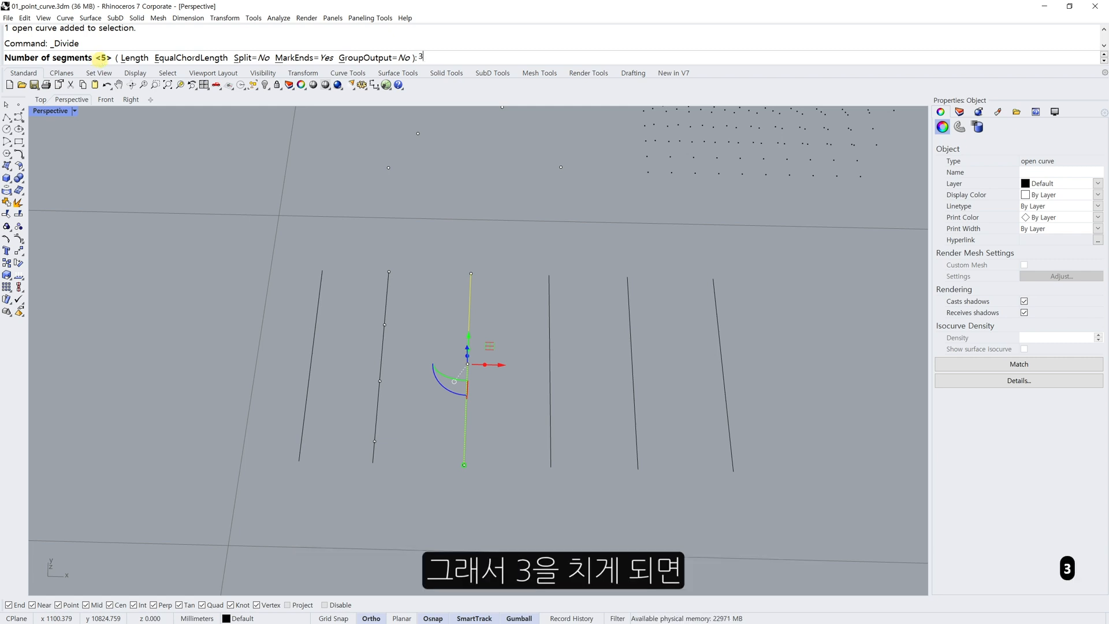
pyautogui.press('Return')
pyautogui.press('Escape')
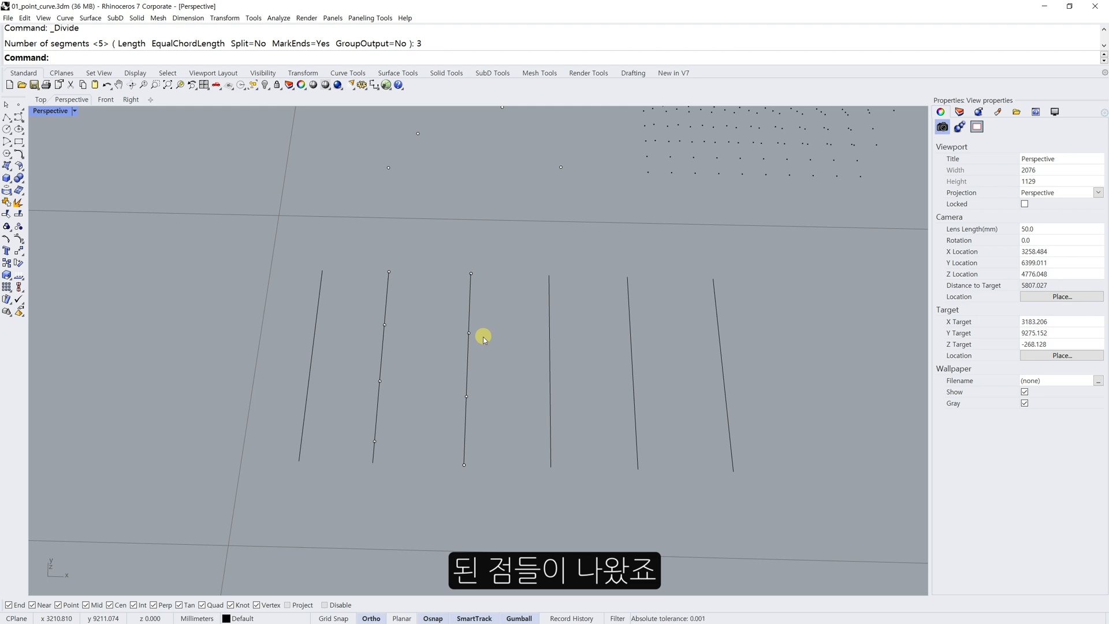
# - Find the closest points between the fifth practice line as target and the fourth line, with CreateLine set to Yes
pyautogui.scroll(-4, 479, 445)
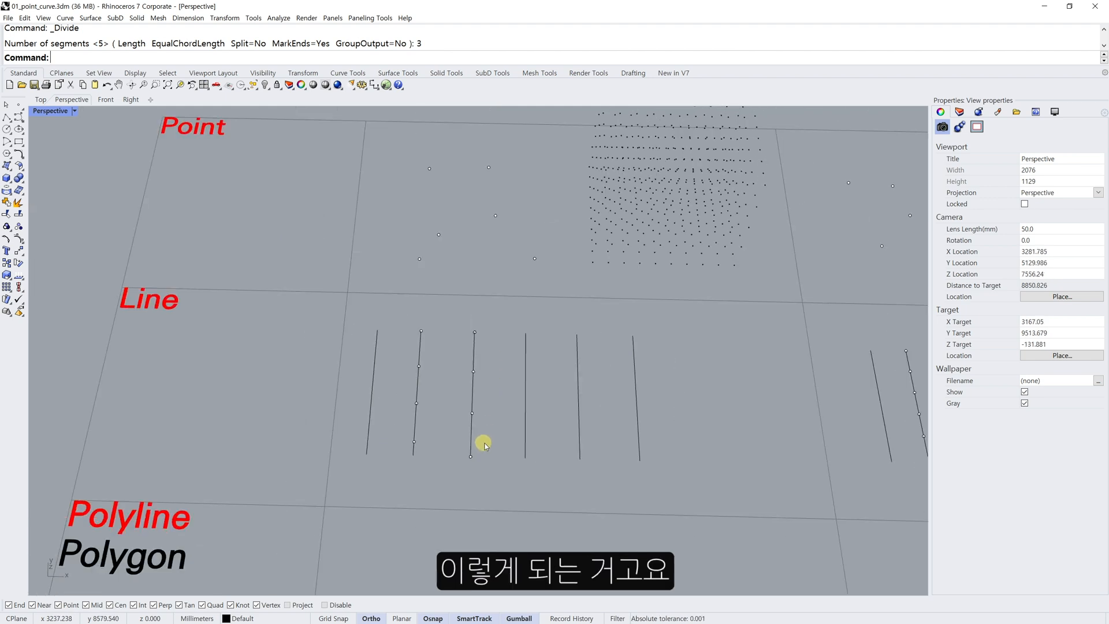
pyautogui.keyDown('shift'); pyautogui.moveTo(706, 377); pyautogui.dragTo(732, 440, button='right'); pyautogui.keyUp('shift')
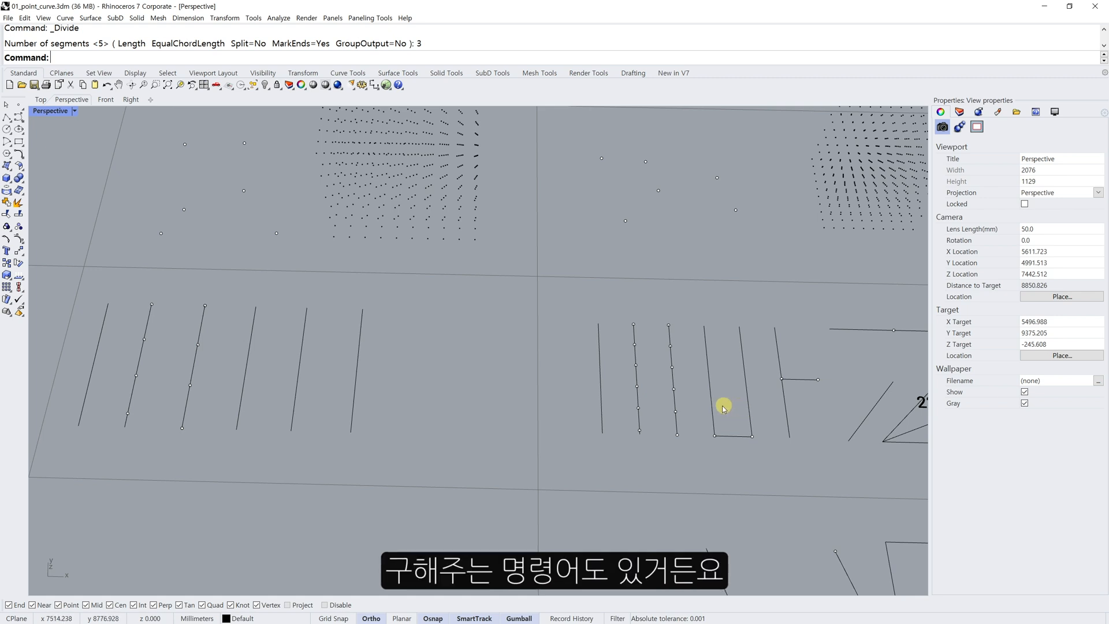
pyautogui.keyDown('shift'); pyautogui.moveTo(177, 333); pyautogui.dragTo(338, 330, button='right'); pyautogui.keyUp('shift')
pyautogui.scroll(2, 341, 333)
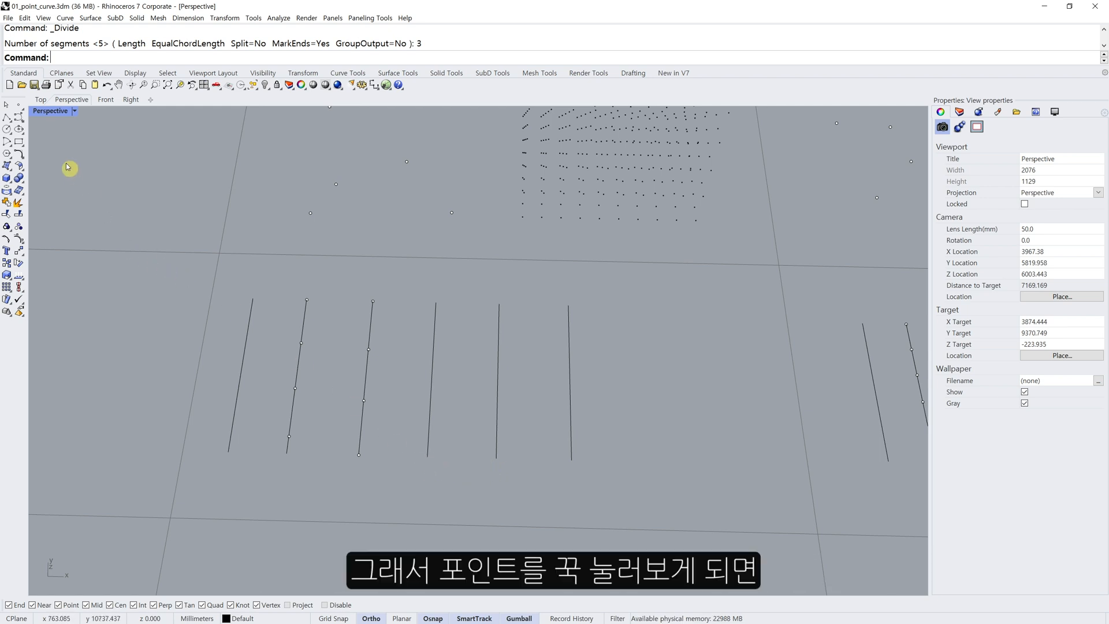
pyautogui.click(18, 104)
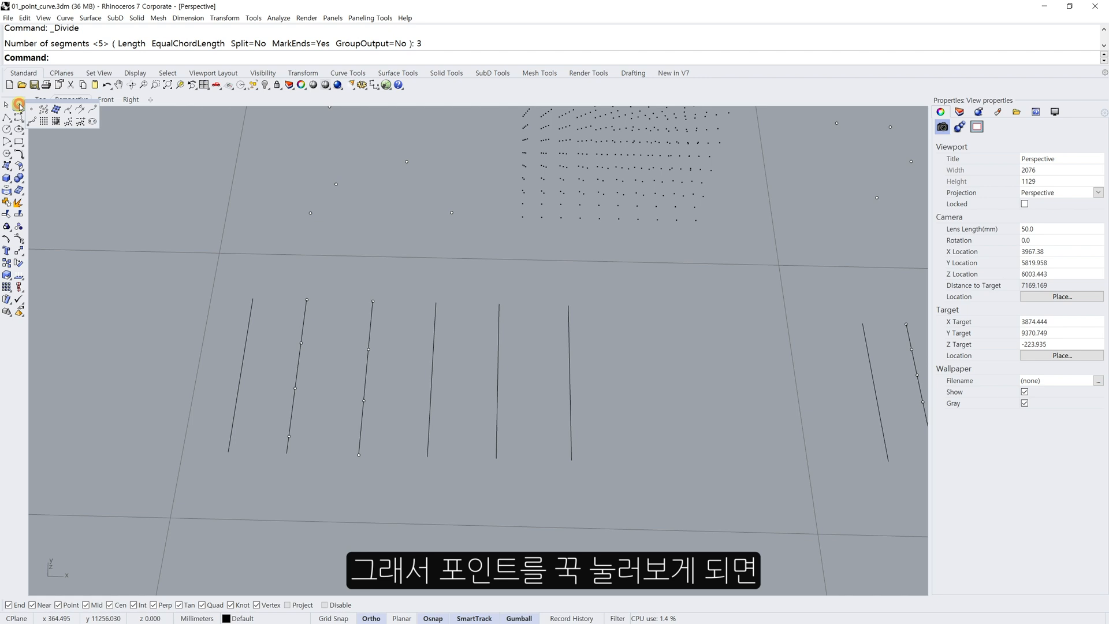
pyautogui.click(81, 114)
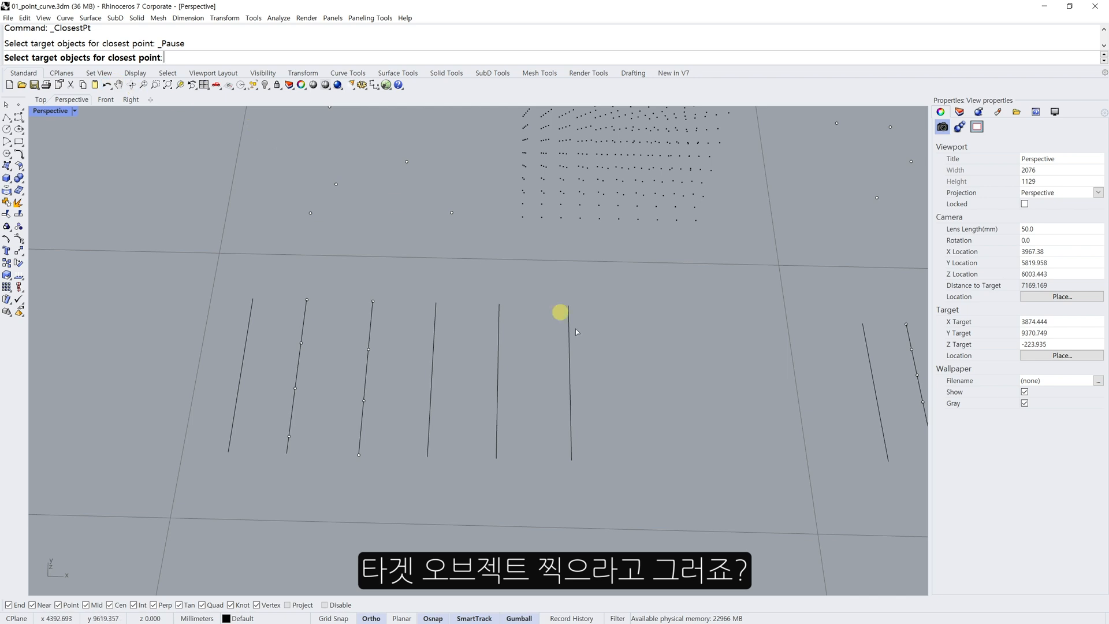
pyautogui.click(498, 357)
pyautogui.rightClick(523, 349)
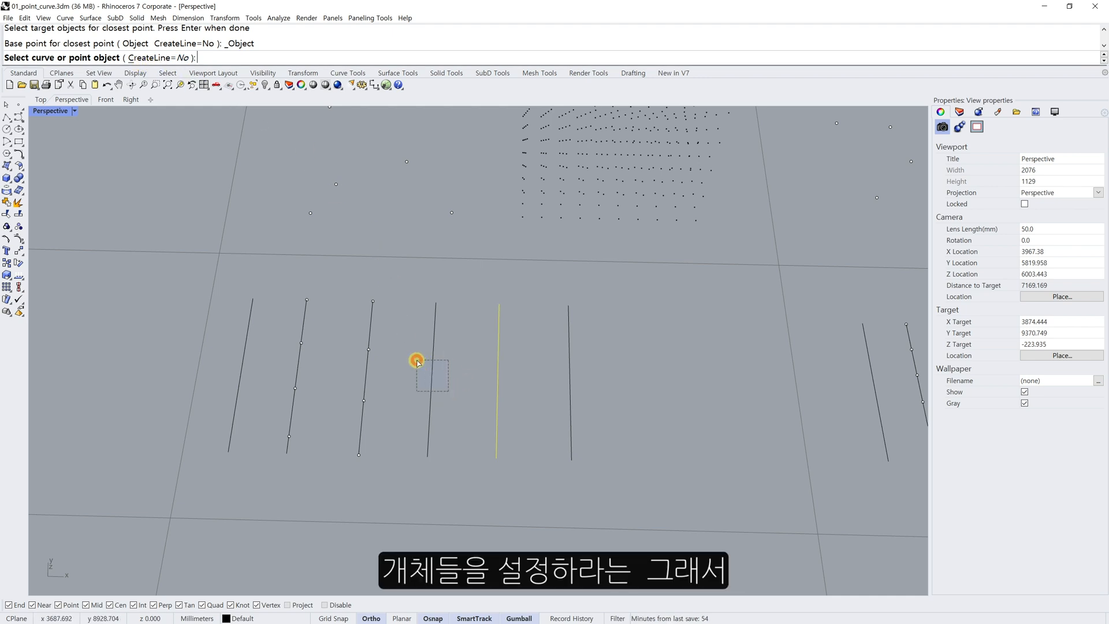
pyautogui.moveTo(449, 390); pyautogui.dragTo(469, 379)
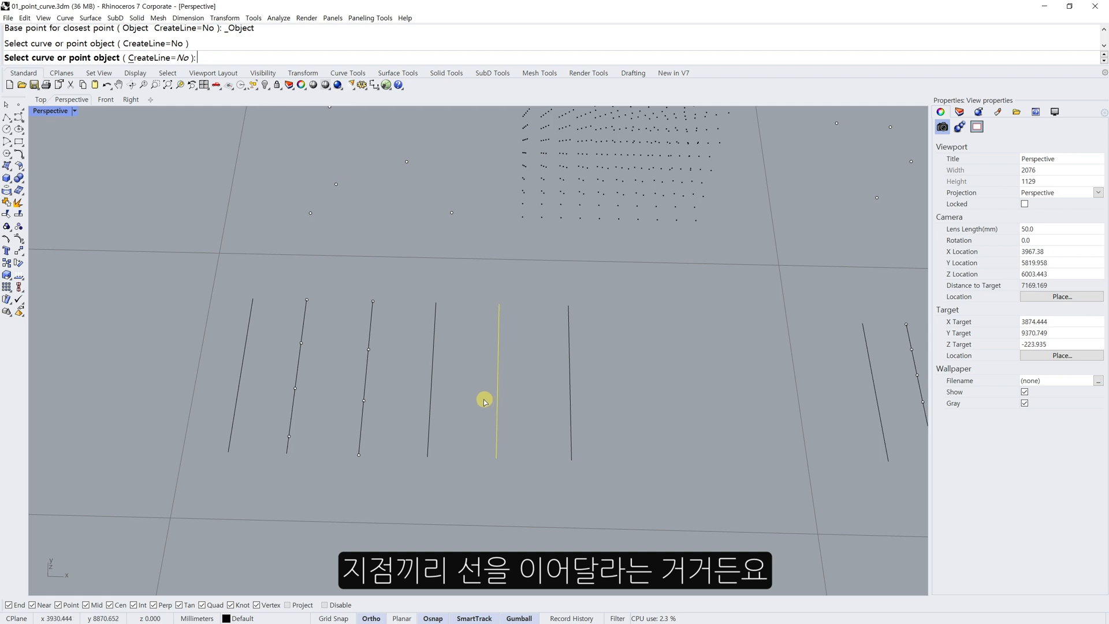
pyautogui.click(153, 58)
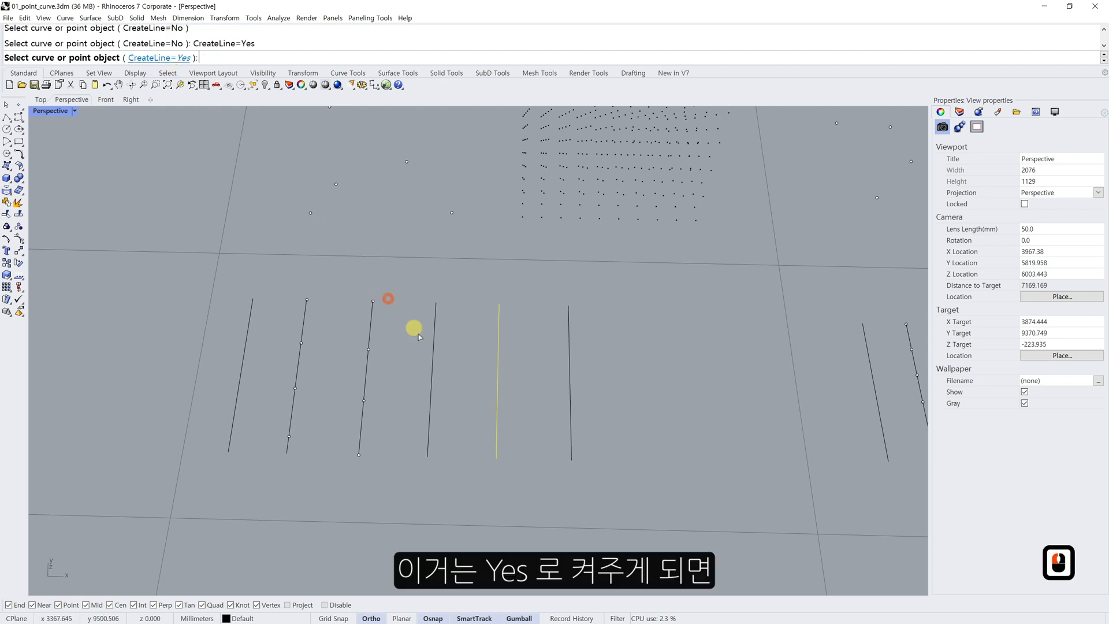
pyautogui.click(426, 388)
pyautogui.click(432, 383)
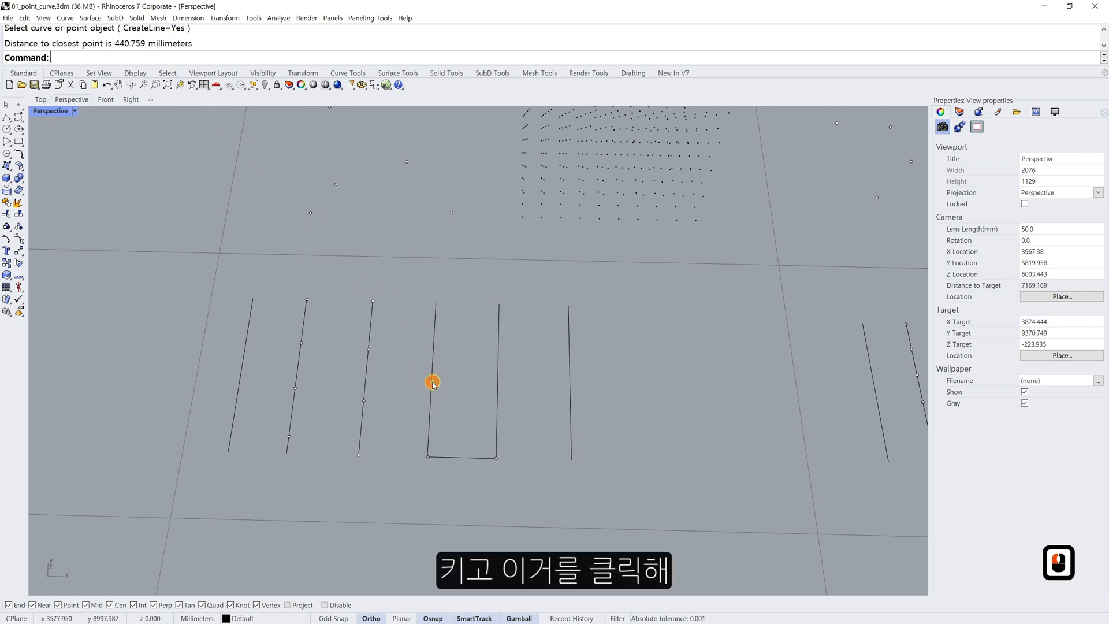
# - Select the connecting line between the fourth and fifth lines to check it, clear the selection, and compare with the finished example
pyautogui.click(457, 460)
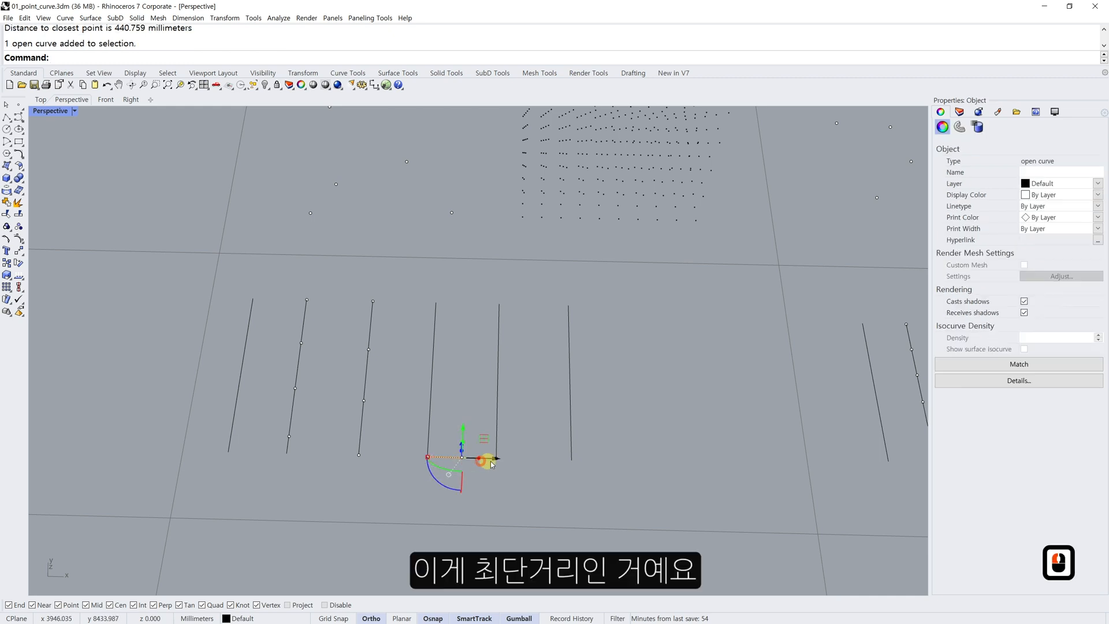
pyautogui.press('Escape')
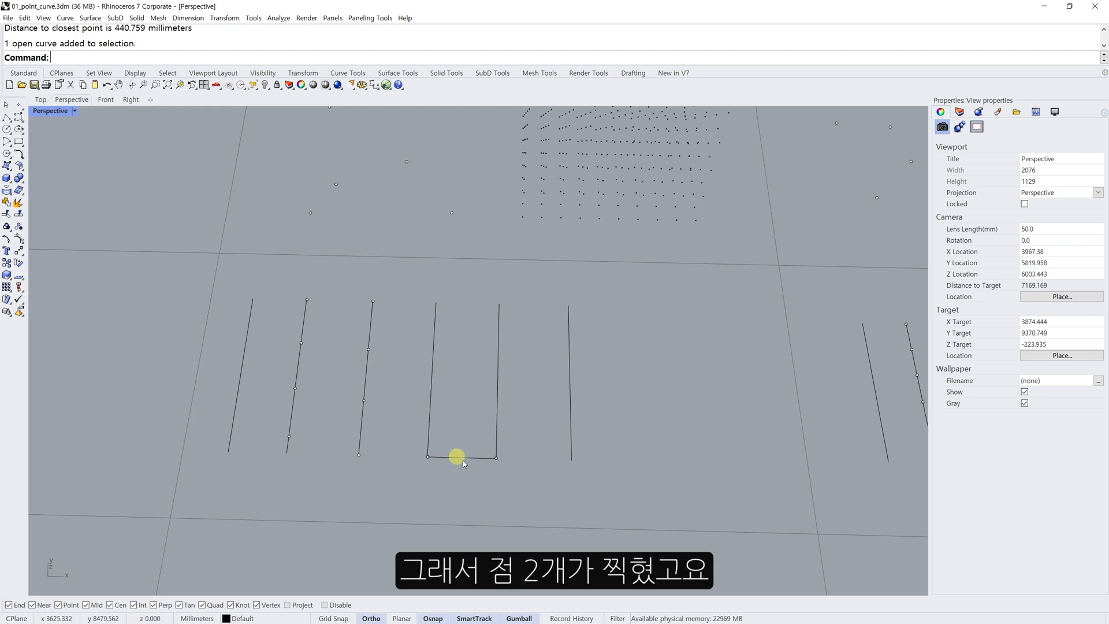
pyautogui.scroll(-3, 693, 387)
pyautogui.keyDown('shift'); pyautogui.moveTo(609, 379); pyautogui.dragTo(780, 441, button='right'); pyautogui.keyUp('shift')
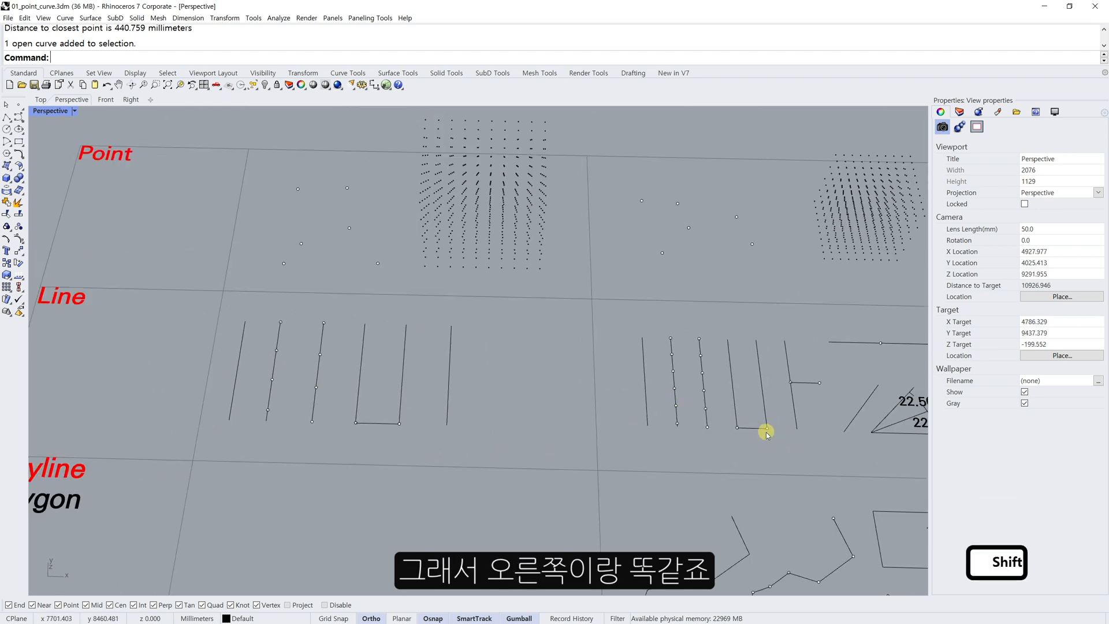
pyautogui.keyDown('shift'); pyautogui.scroll(2, 572, 384); pyautogui.keyUp('shift')
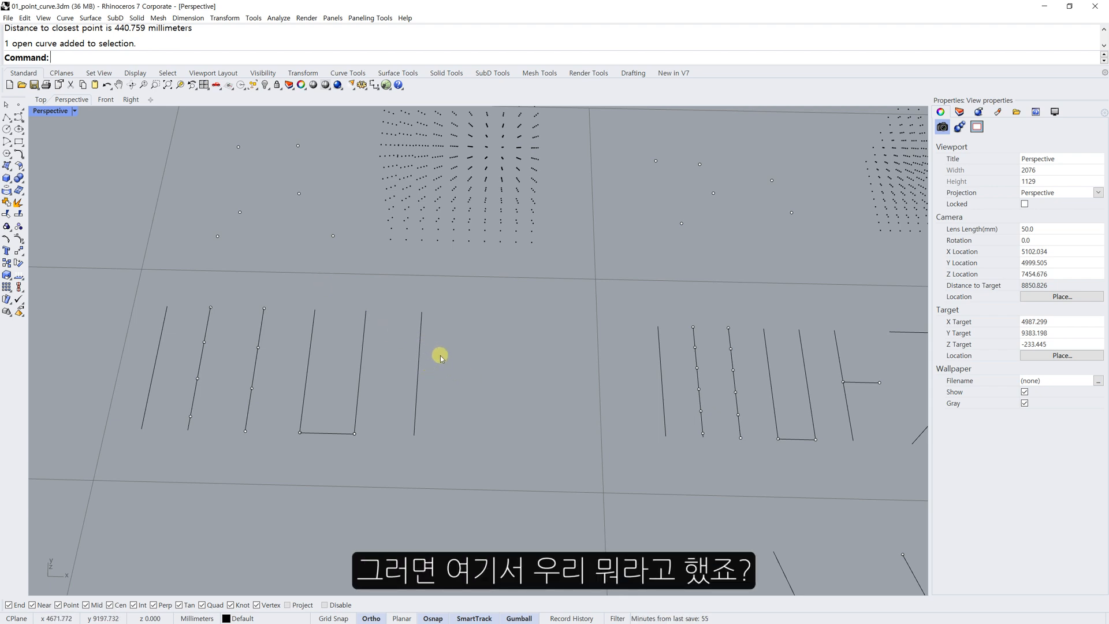
# - Place a single point about 311 mm from the sixth practice line, on its free side near mid-height
pyautogui.write('point')
pyautogui.press('space')
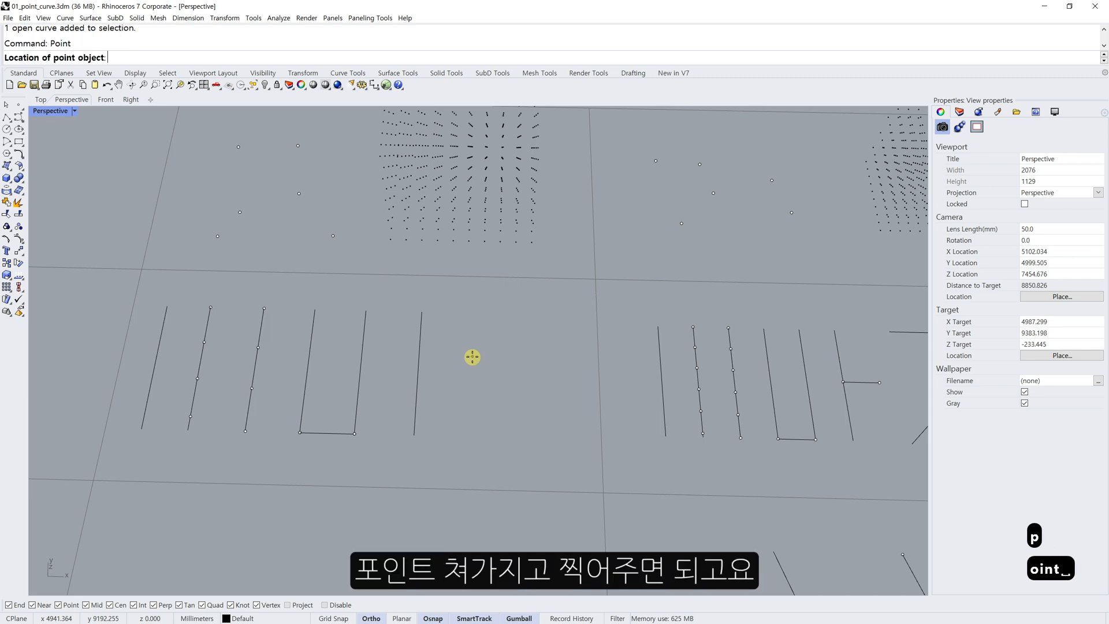
pyautogui.click(455, 374)
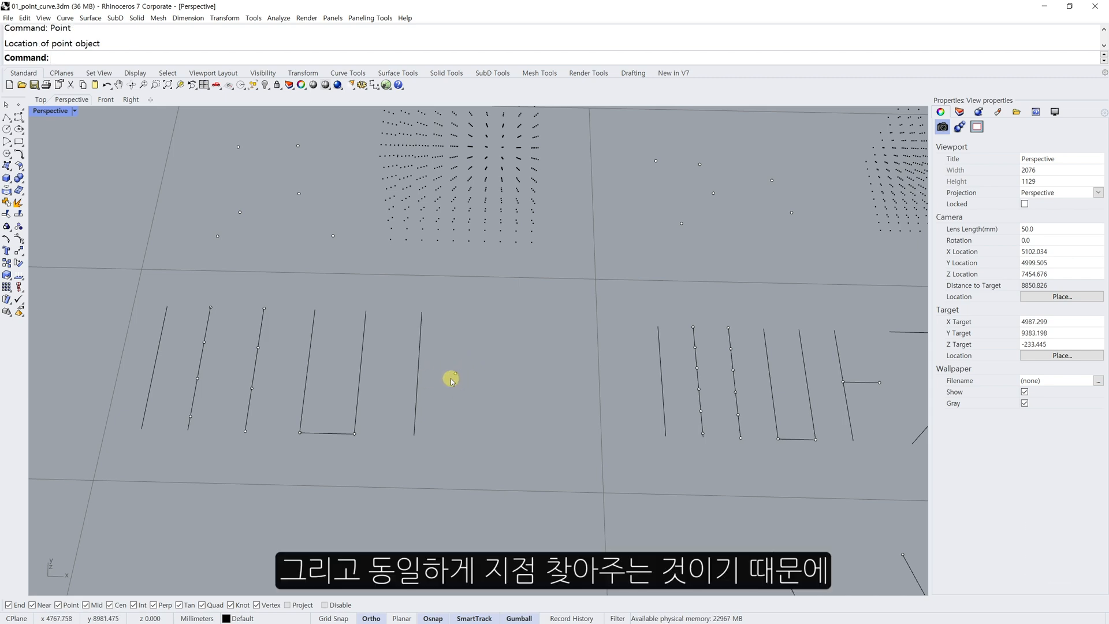
pyautogui.click(16, 102)
pyautogui.press('Escape')
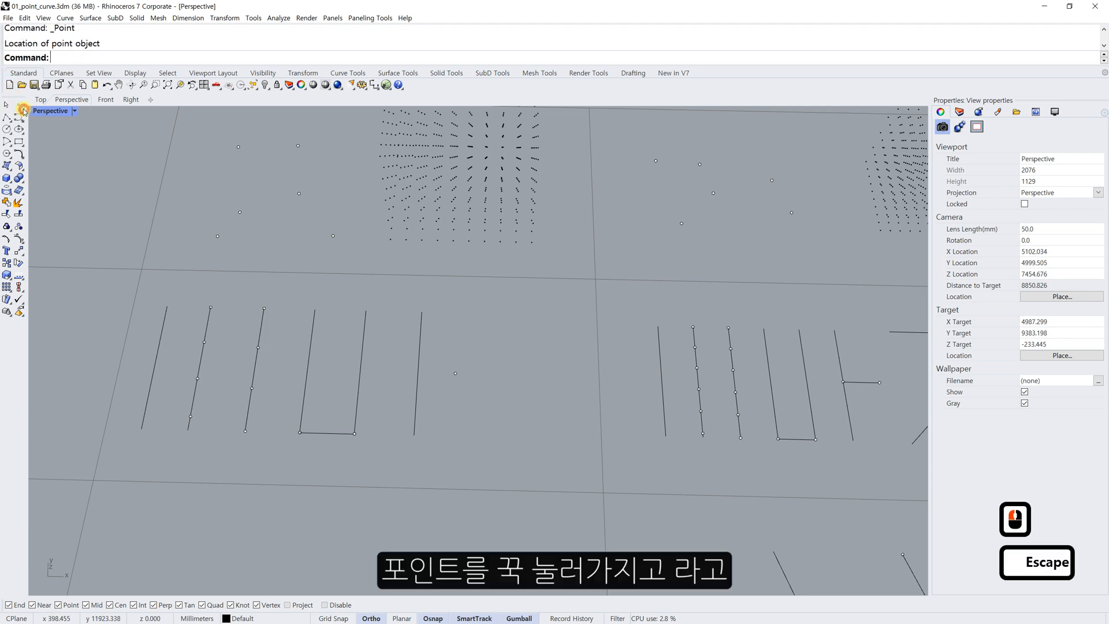
# - Create the closest point on the sixth line from the single point beside it, with a connecting line, and check that line
pyautogui.click(22, 108)
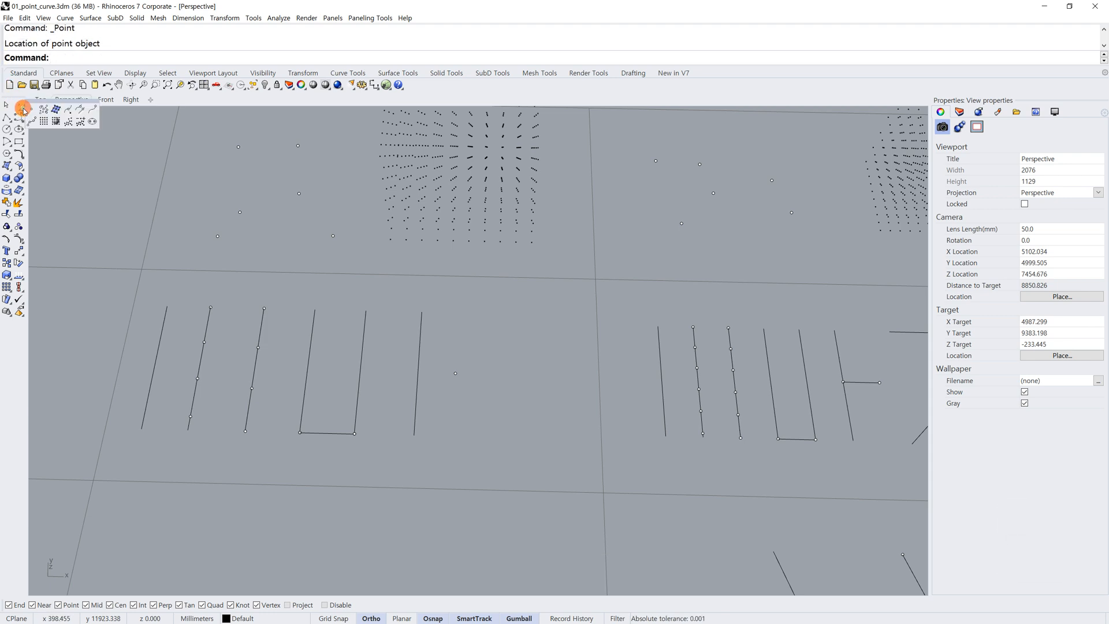
pyautogui.click(68, 114)
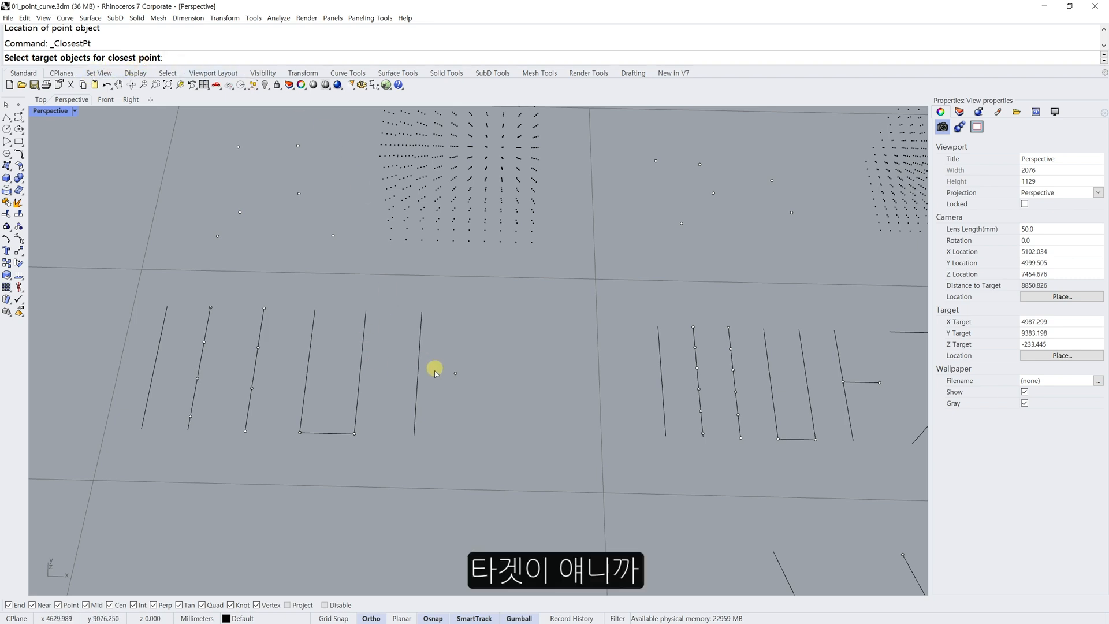
pyautogui.moveTo(434, 372); pyautogui.dragTo(411, 350)
pyautogui.press('Return')
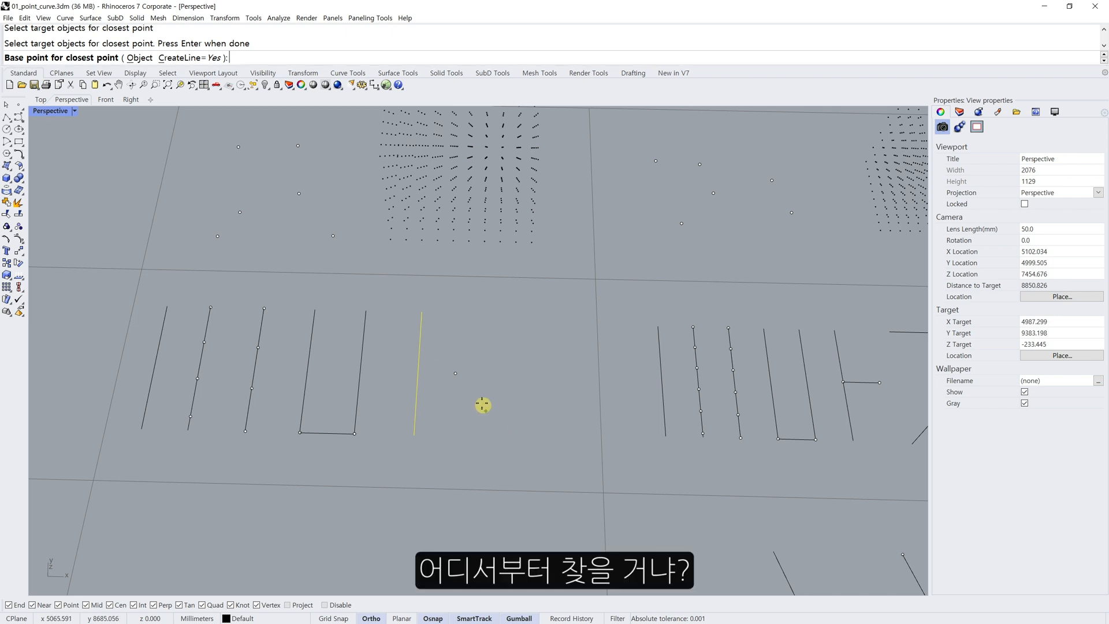
pyautogui.click(457, 376)
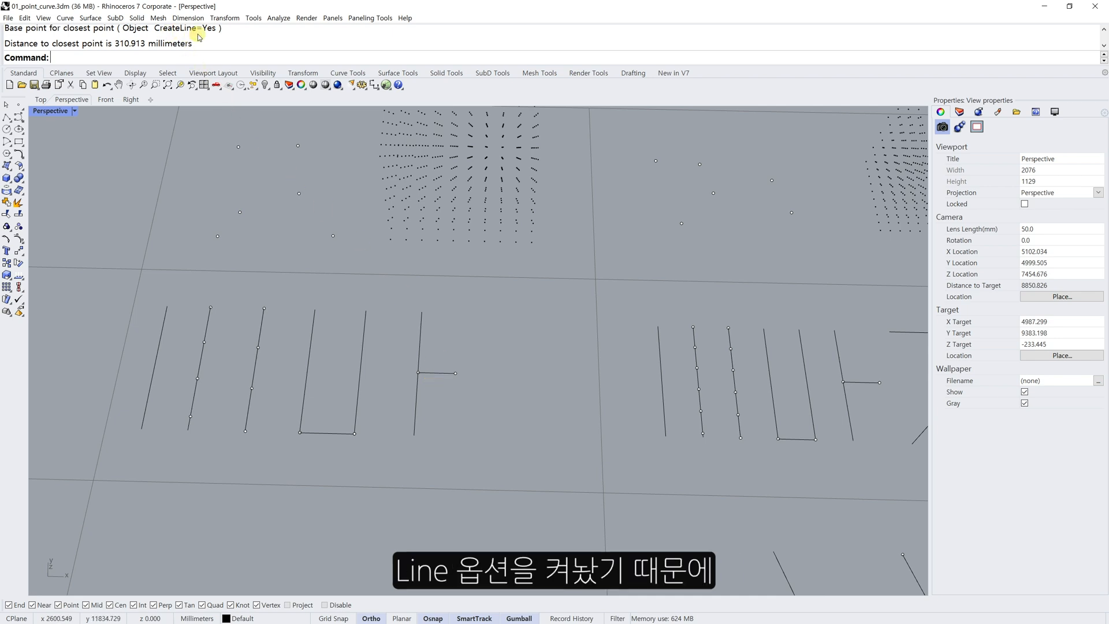
pyautogui.click(436, 372)
pyautogui.click(459, 423)
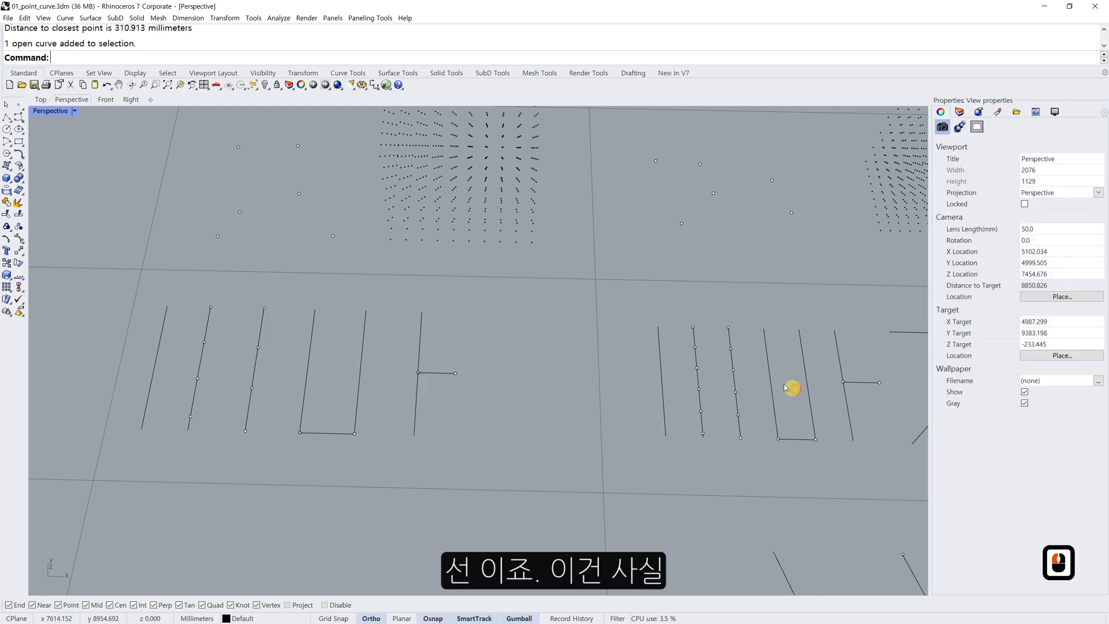
# - Draw a line from its midpoint along the X direction in the empty area beyond the sixth practice line
pyautogui.keyDown('shift'); pyautogui.moveTo(793, 389); pyautogui.dragTo(577, 389, button='right'); pyautogui.keyUp('shift')
pyautogui.scroll(-2, 584, 384)
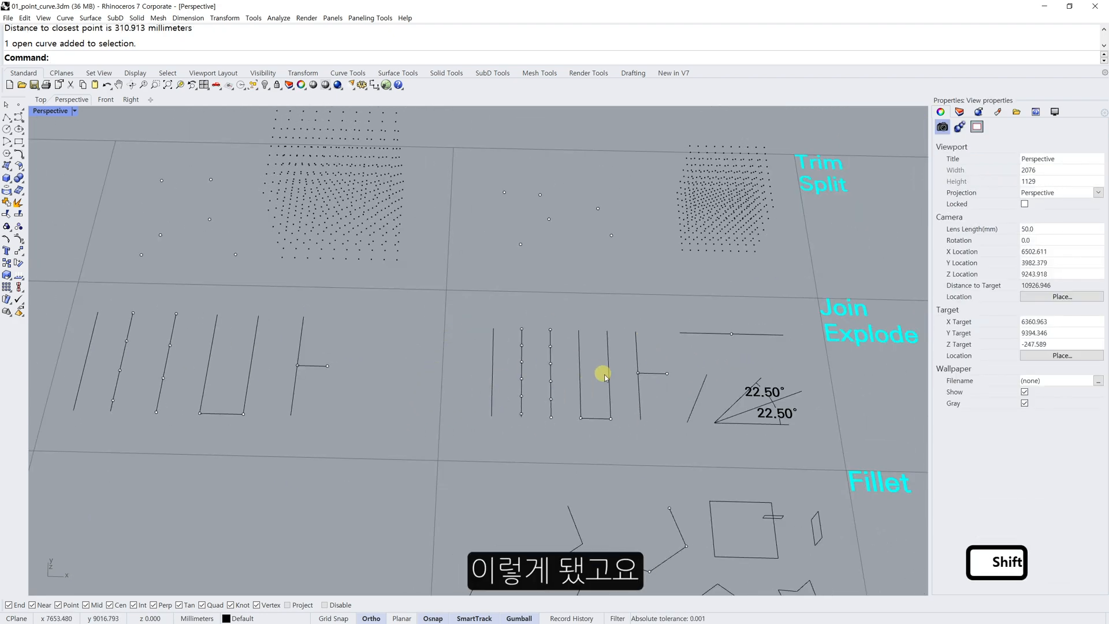
pyautogui.keyDown('shift'); pyautogui.moveTo(411, 355); pyautogui.dragTo(535, 358, button='right'); pyautogui.keyUp('shift')
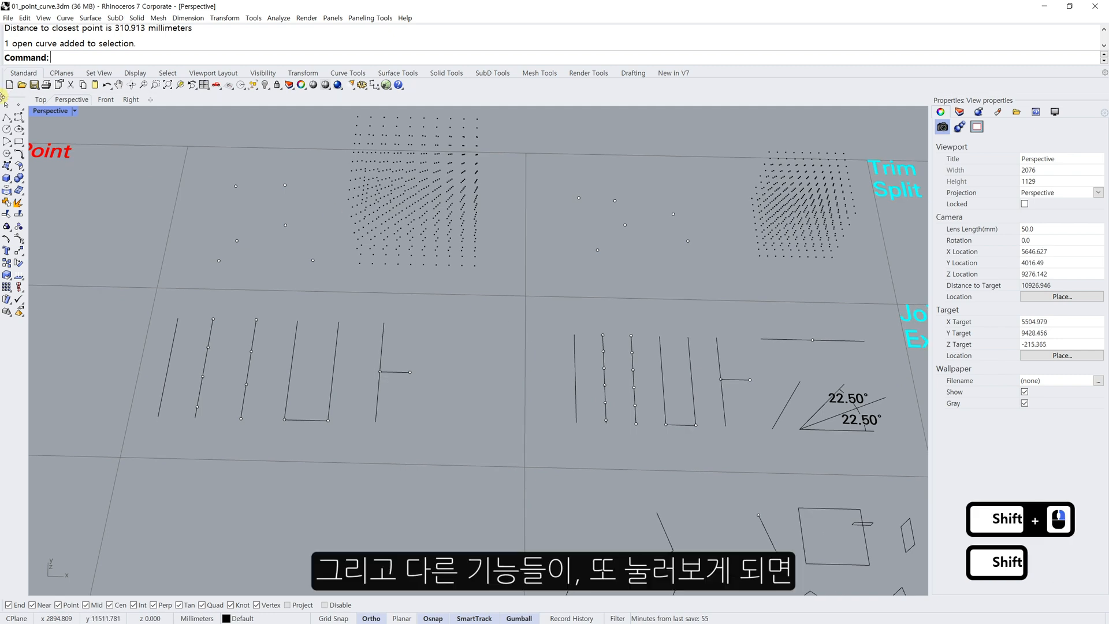
pyautogui.click(12, 122)
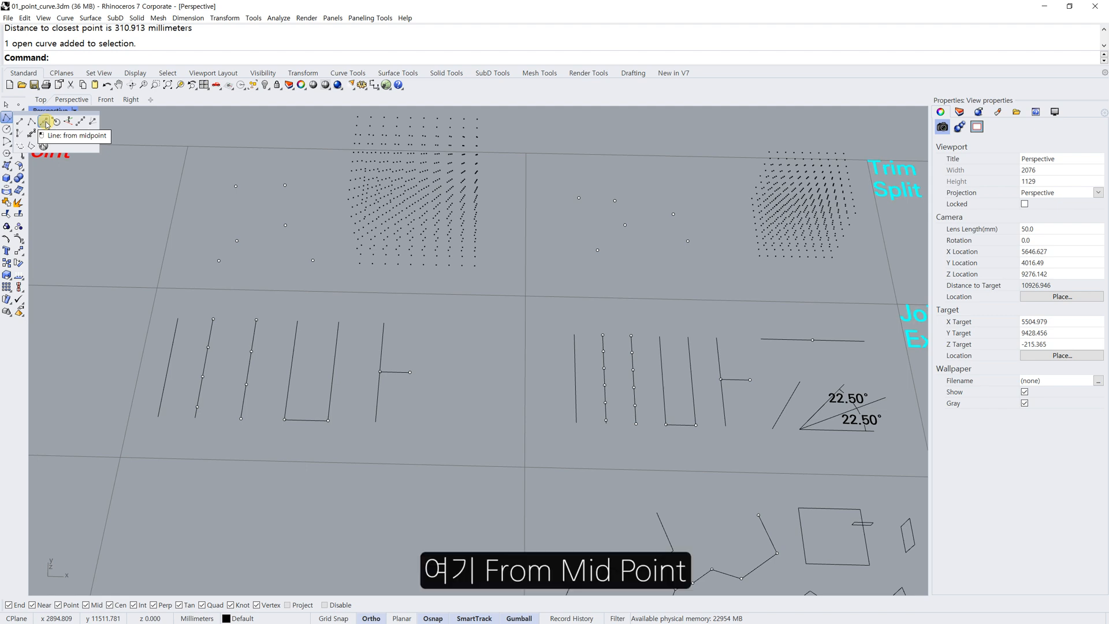
pyautogui.click(45, 123)
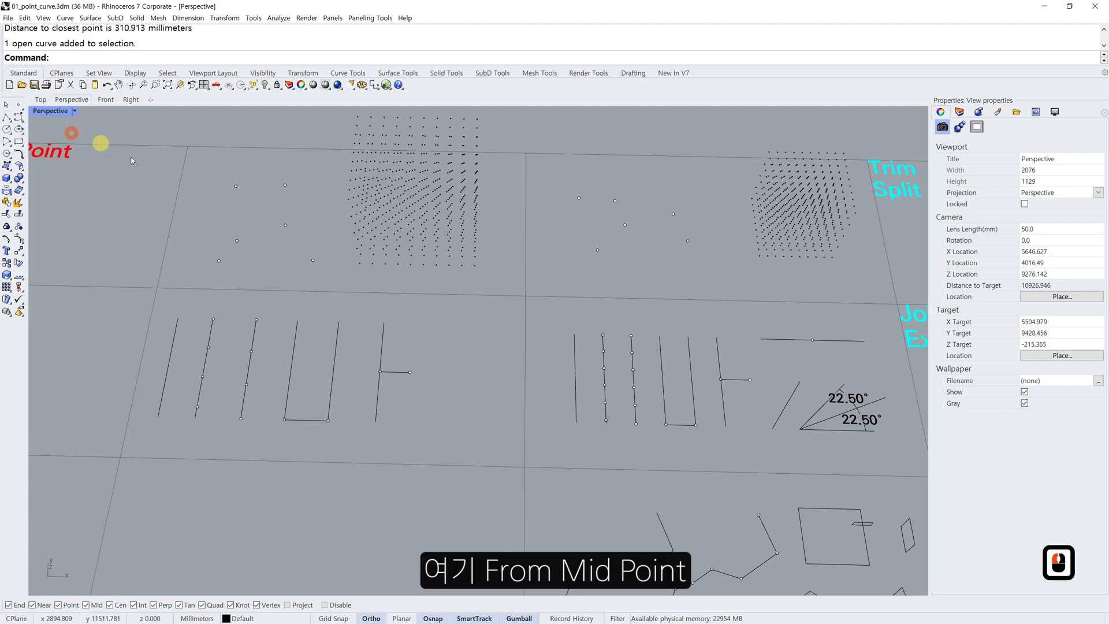
pyautogui.click(461, 338)
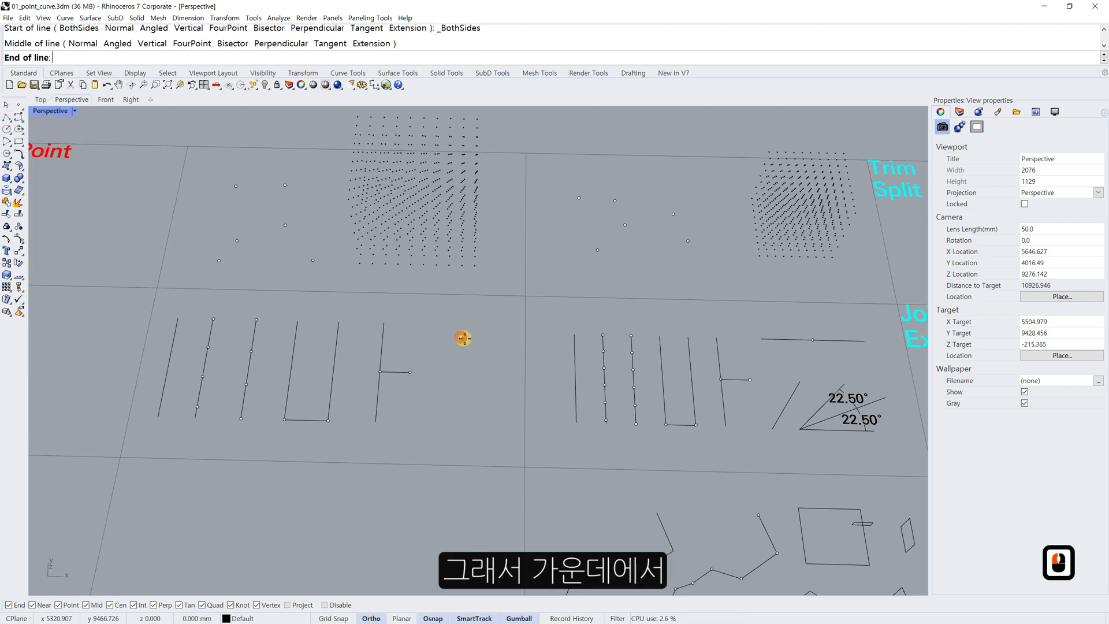
pyautogui.click(493, 344)
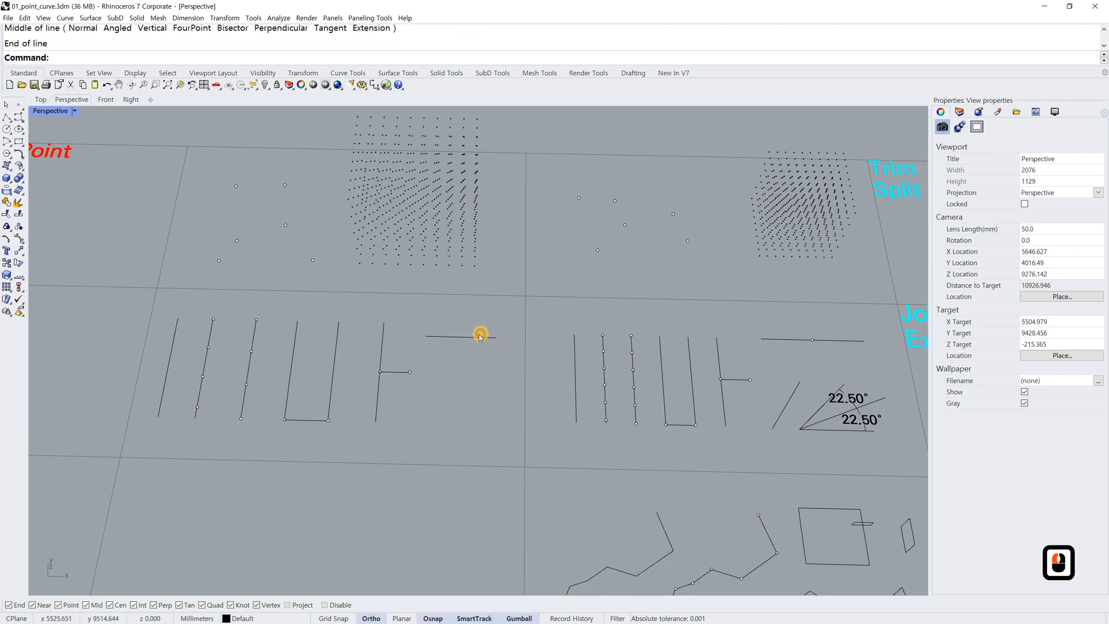
# - Place a point at the midpoint of the new X-direction line using the Mid snap
pyautogui.click(19, 105)
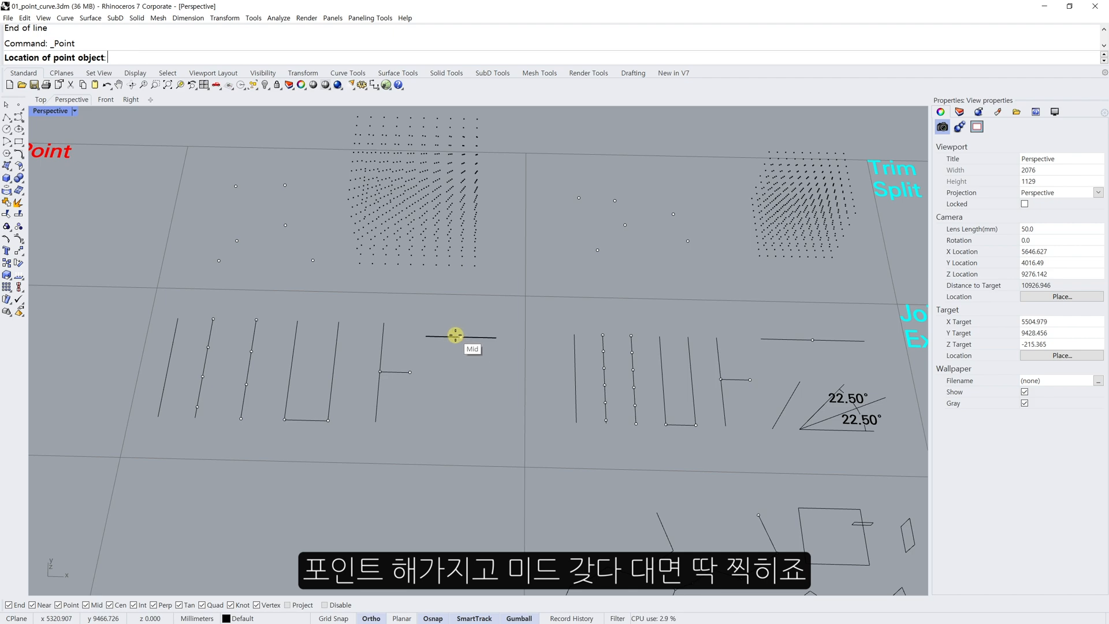
pyautogui.click(463, 341)
pyautogui.scroll(3, 475, 354)
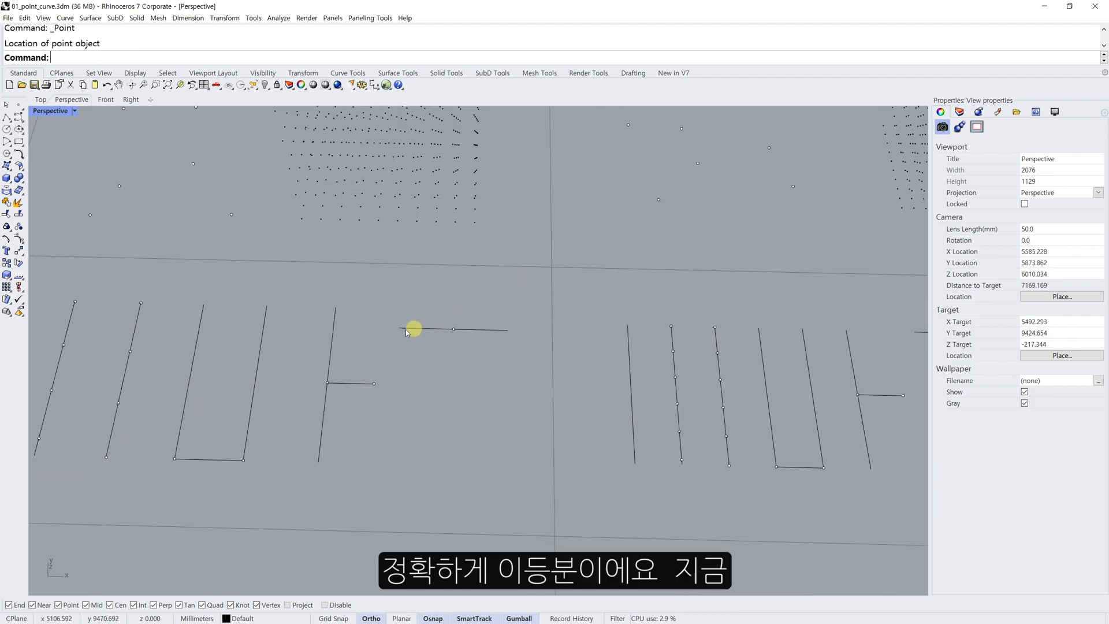
# - Try a diagonal line with the Single Line tool below the X-direction line, then delete it
pyautogui.scroll(-5, 462, 339)
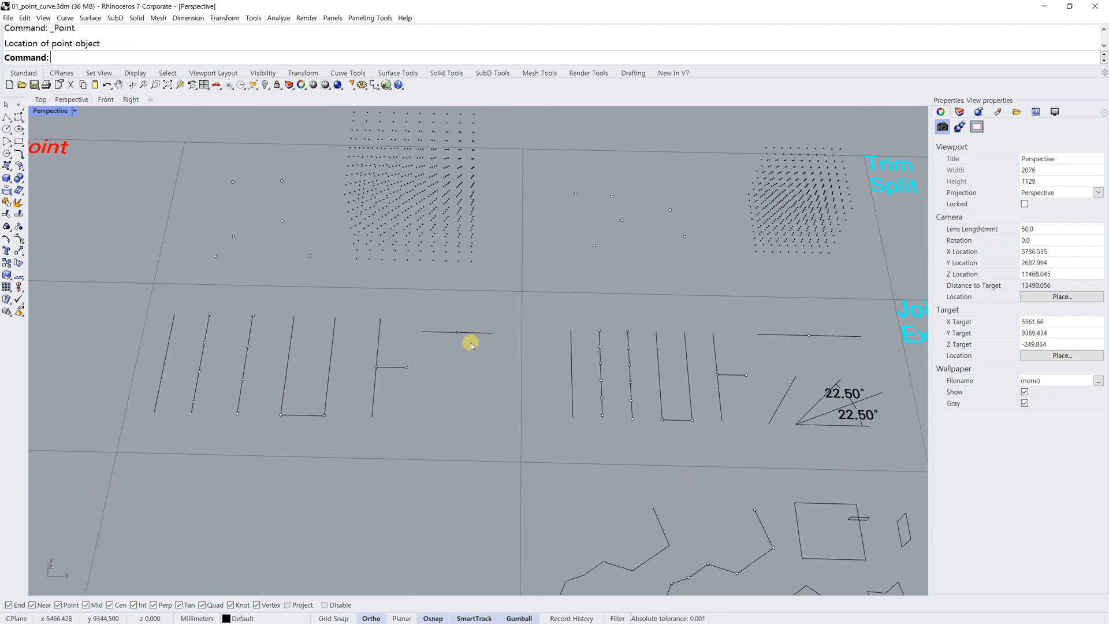
pyautogui.click(775, 406)
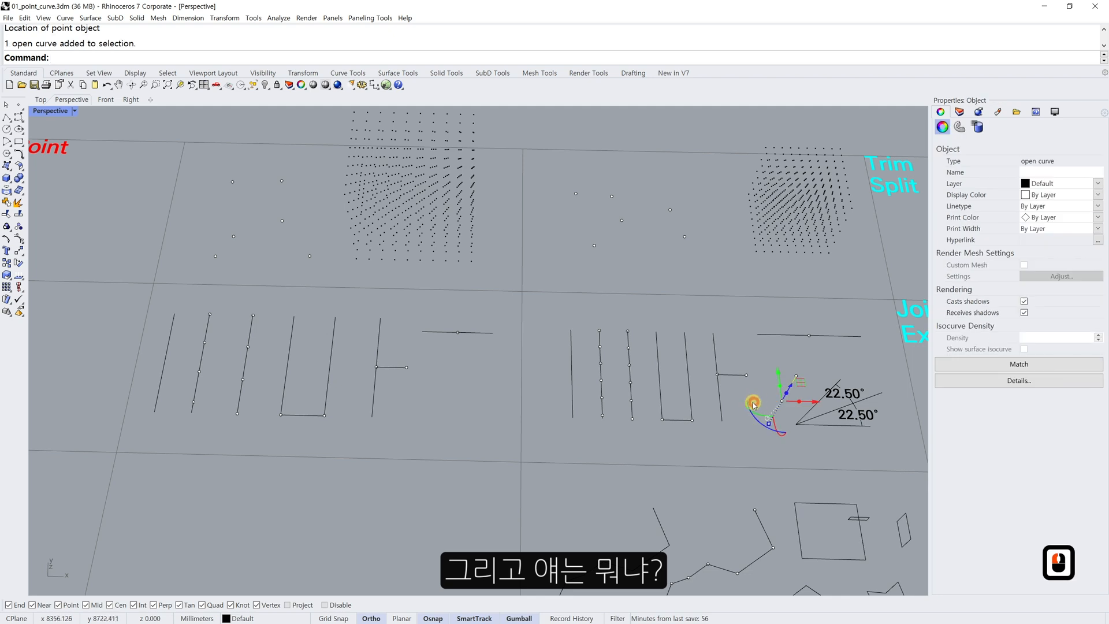
pyautogui.click(750, 425)
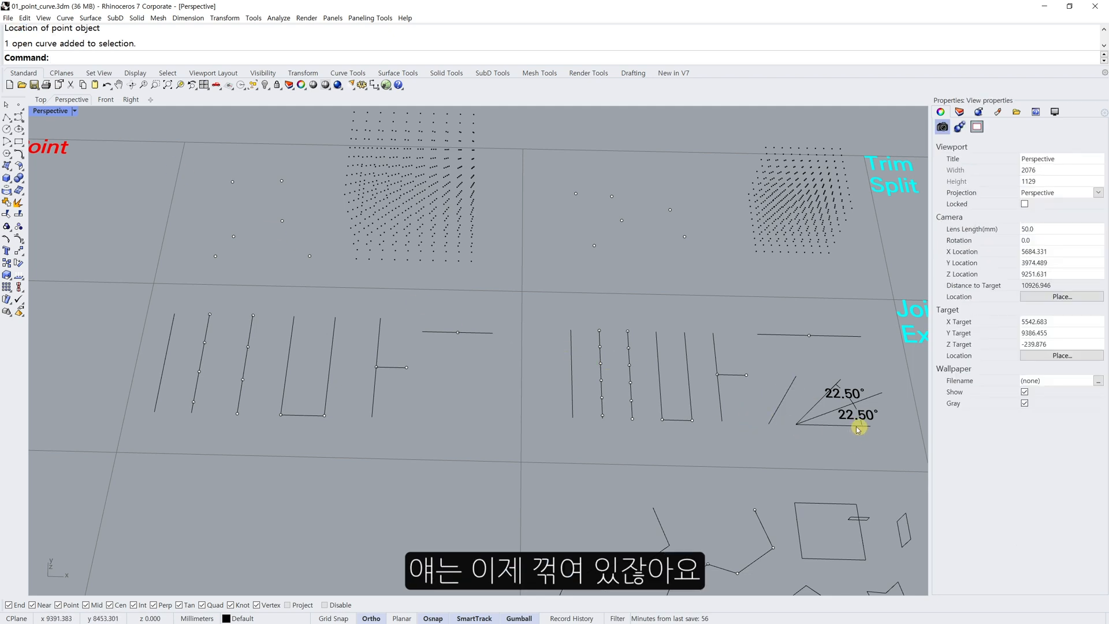
pyautogui.click(10, 123)
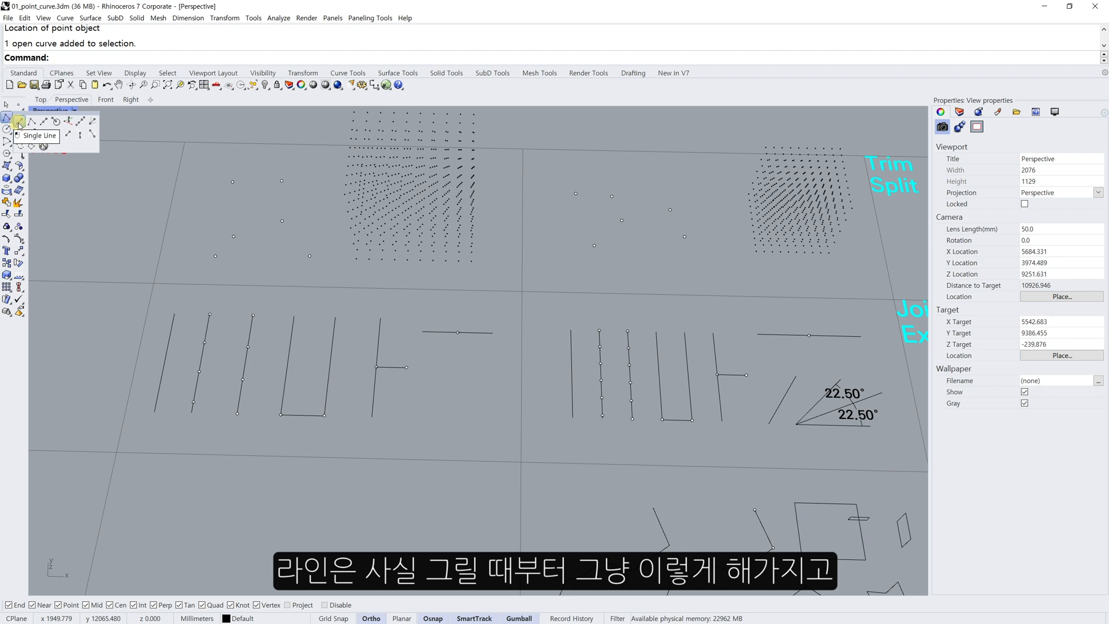
pyautogui.click(19, 123)
pyautogui.click(417, 402)
pyautogui.click(456, 369)
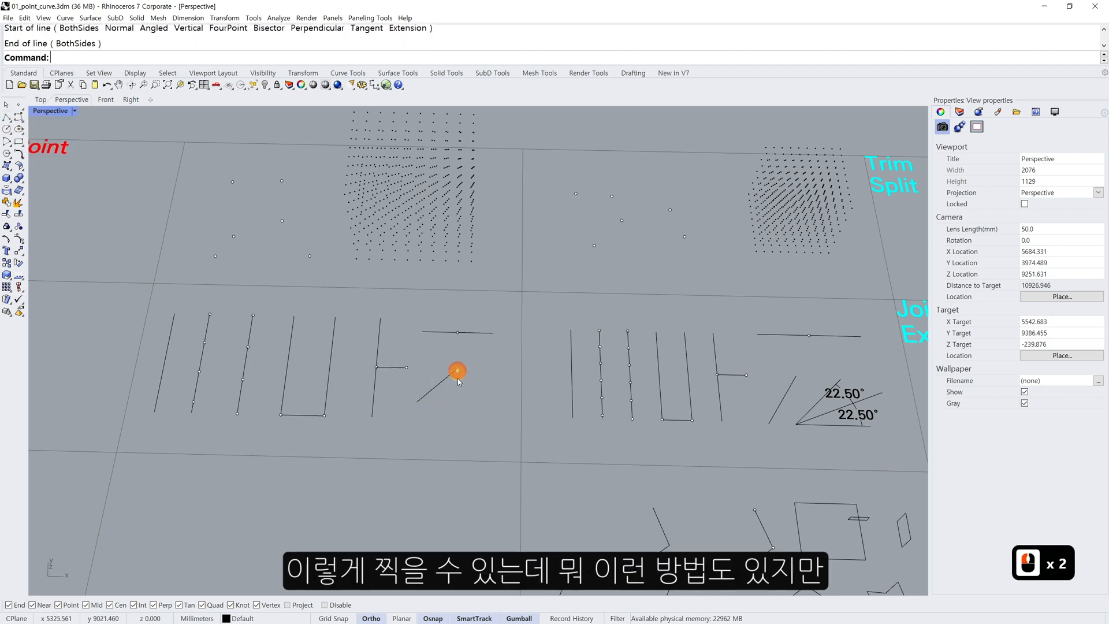
pyautogui.click(442, 377)
pyautogui.press('Delete')
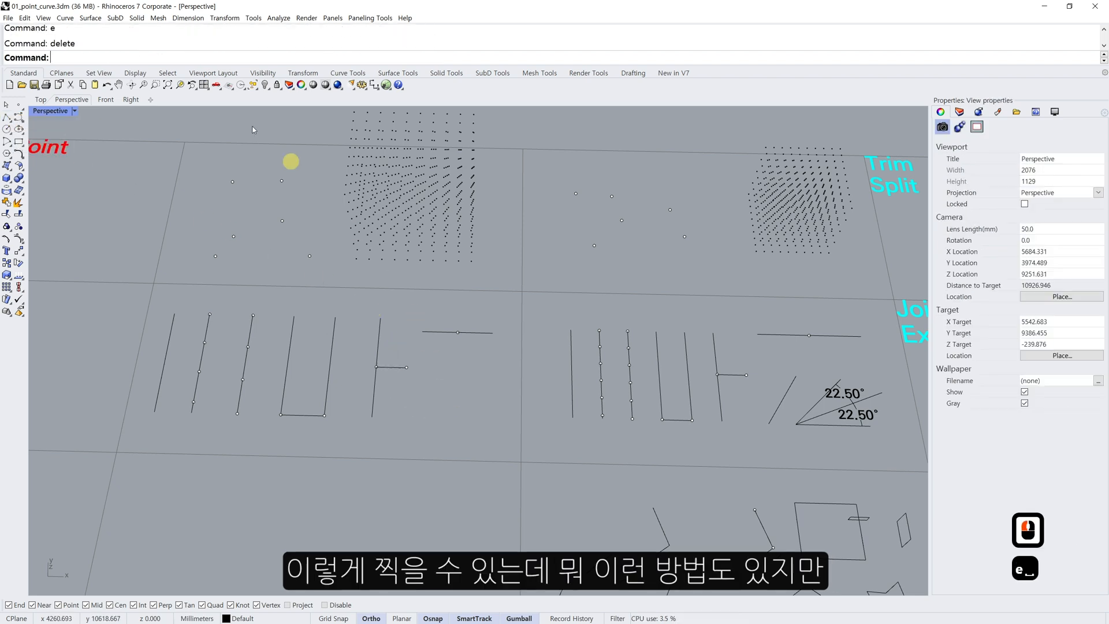
# - Draw an angled line at 45° from an X-direction base line below the midpoint line, then delete it
pyautogui.click(13, 122)
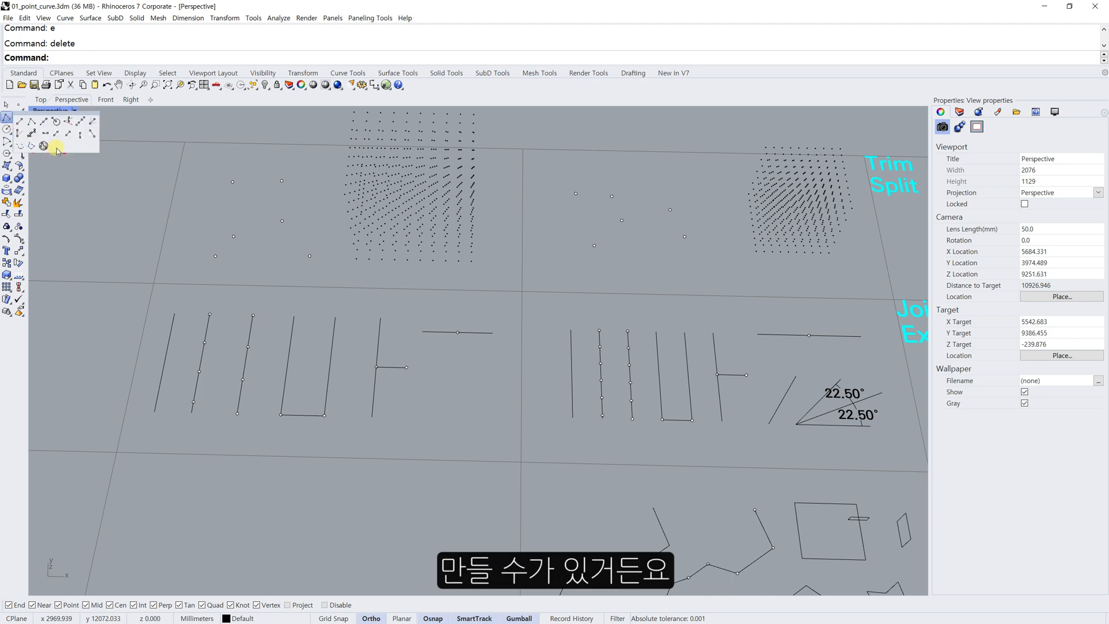
pyautogui.click(21, 137)
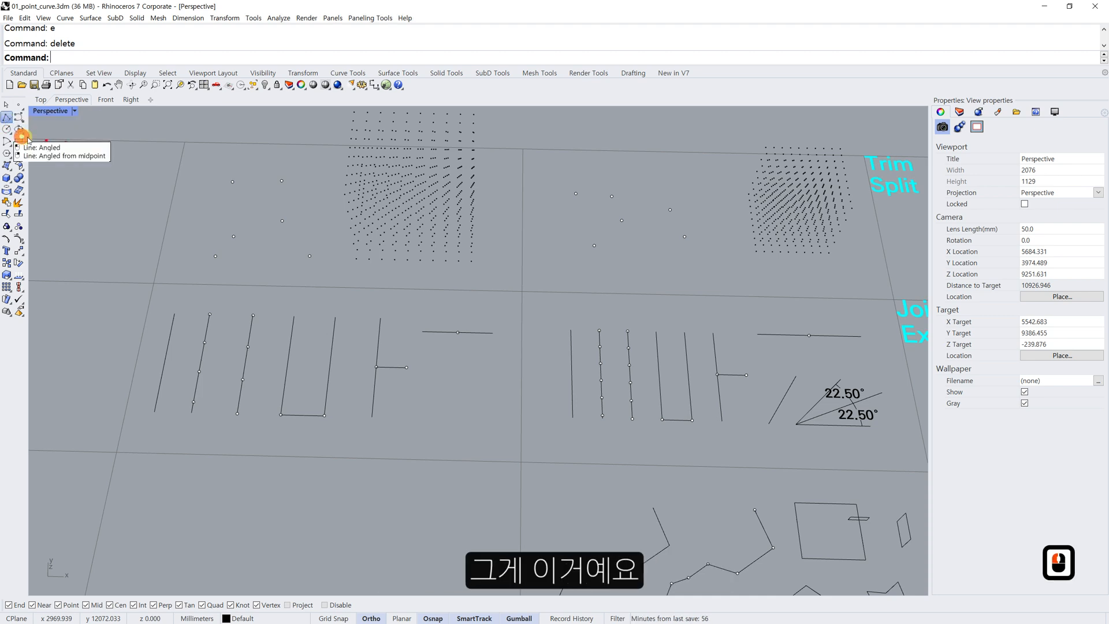
pyautogui.click(423, 391)
pyautogui.click(484, 397)
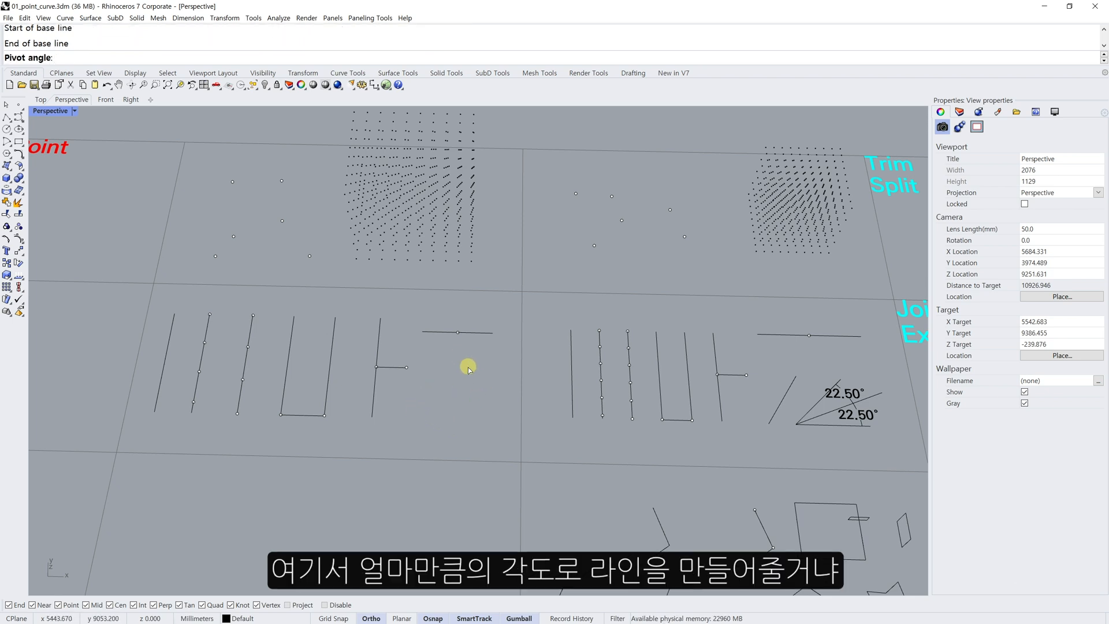
pyautogui.write('45')
pyautogui.press('Return')
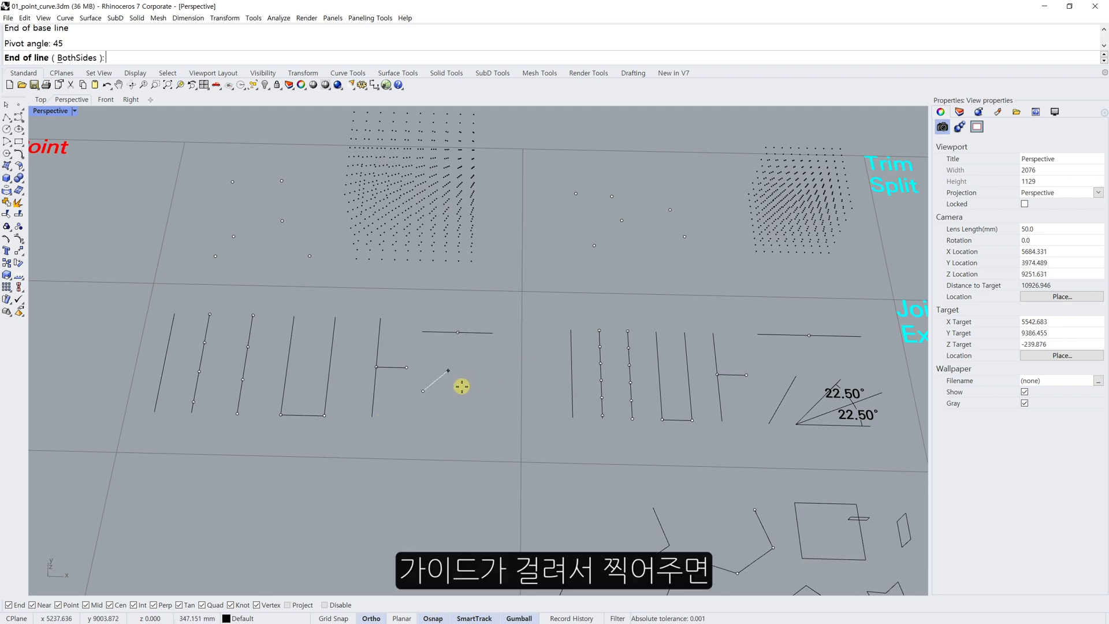
pyautogui.click(488, 384)
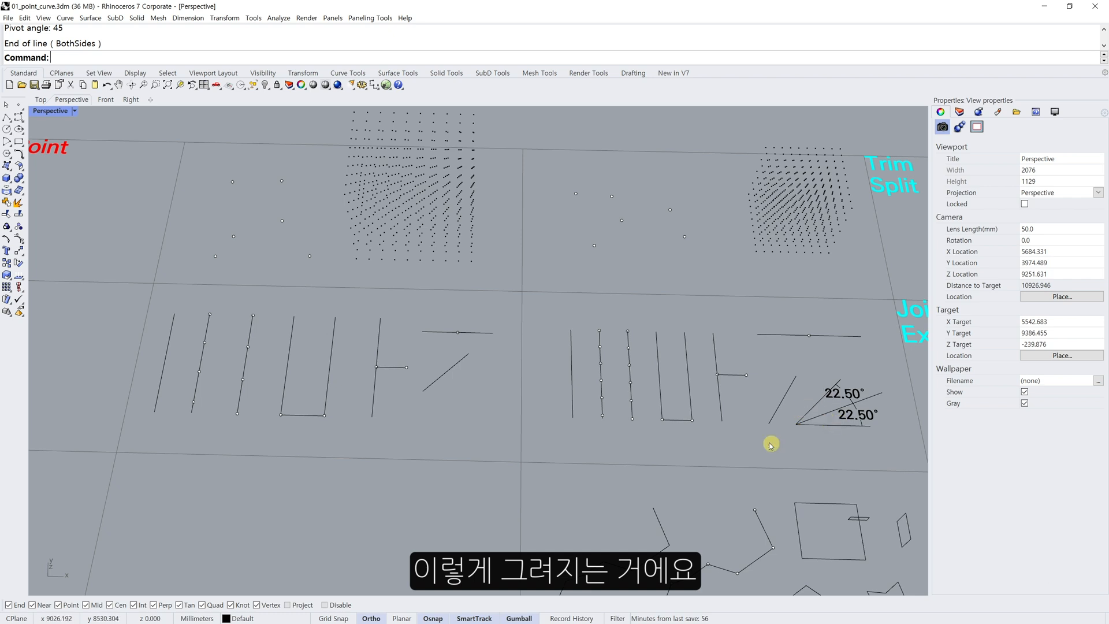
pyautogui.click(441, 376)
pyautogui.write('e')
pyautogui.press('Return')
# - Draw a line at 45° to an X-direction base line using the Angled option of the Line command
pyautogui.write('l')
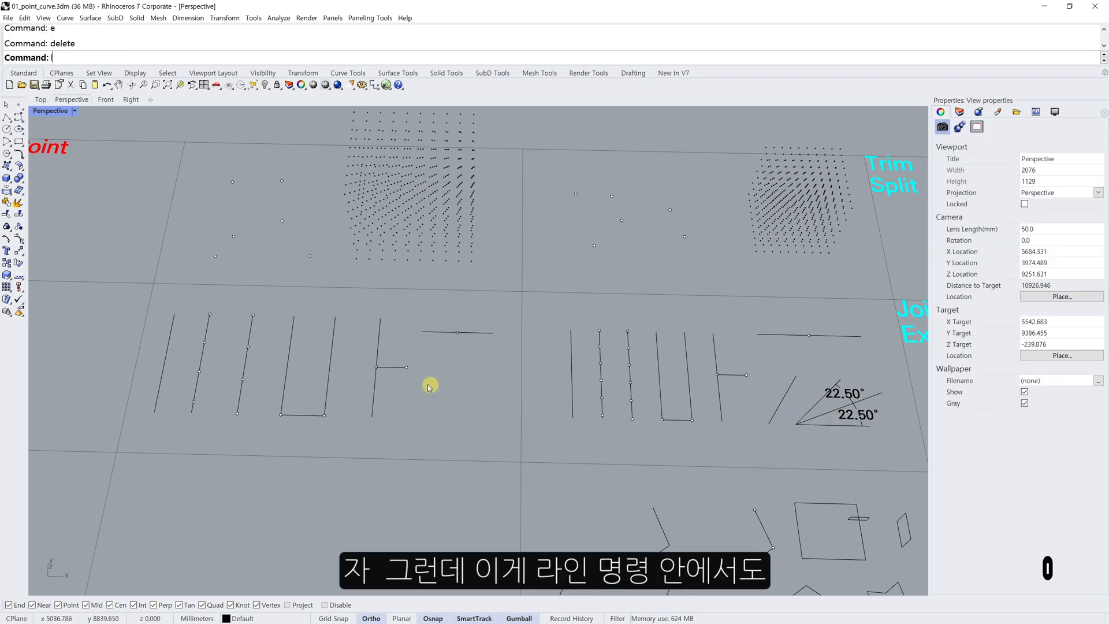
pyautogui.write('ine')
pyautogui.press('Return')
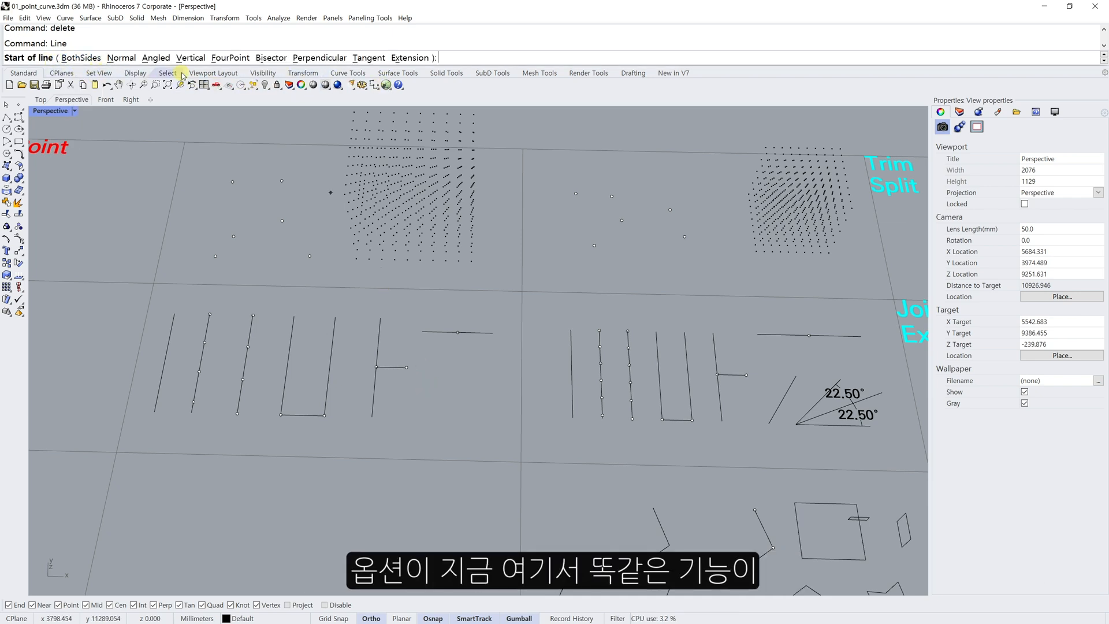
pyautogui.click(154, 58)
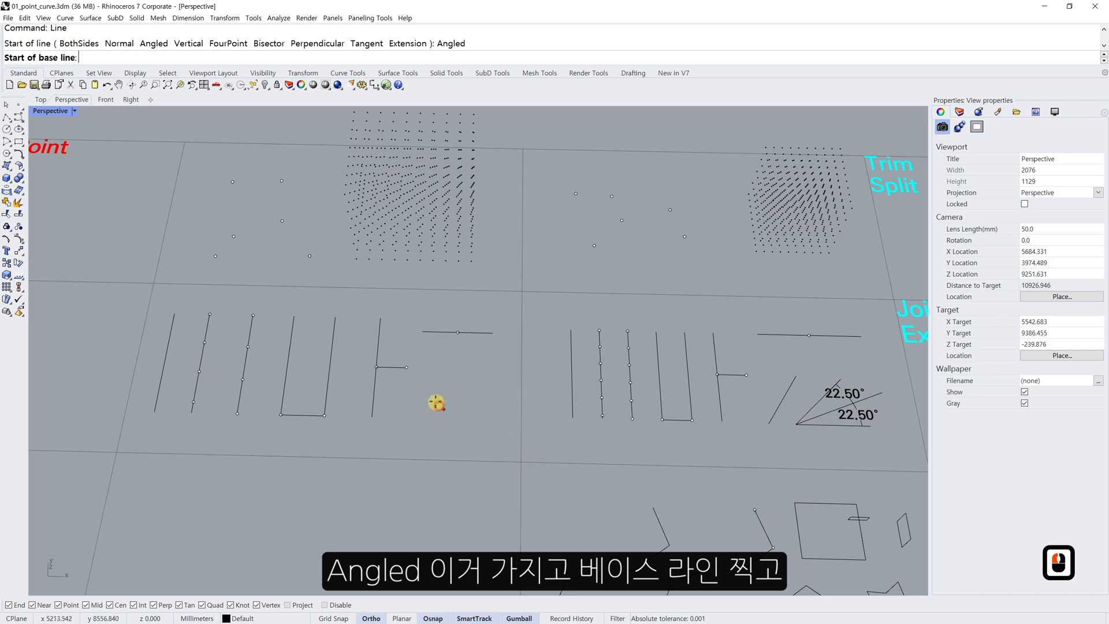
pyautogui.click(432, 389)
pyautogui.click(494, 387)
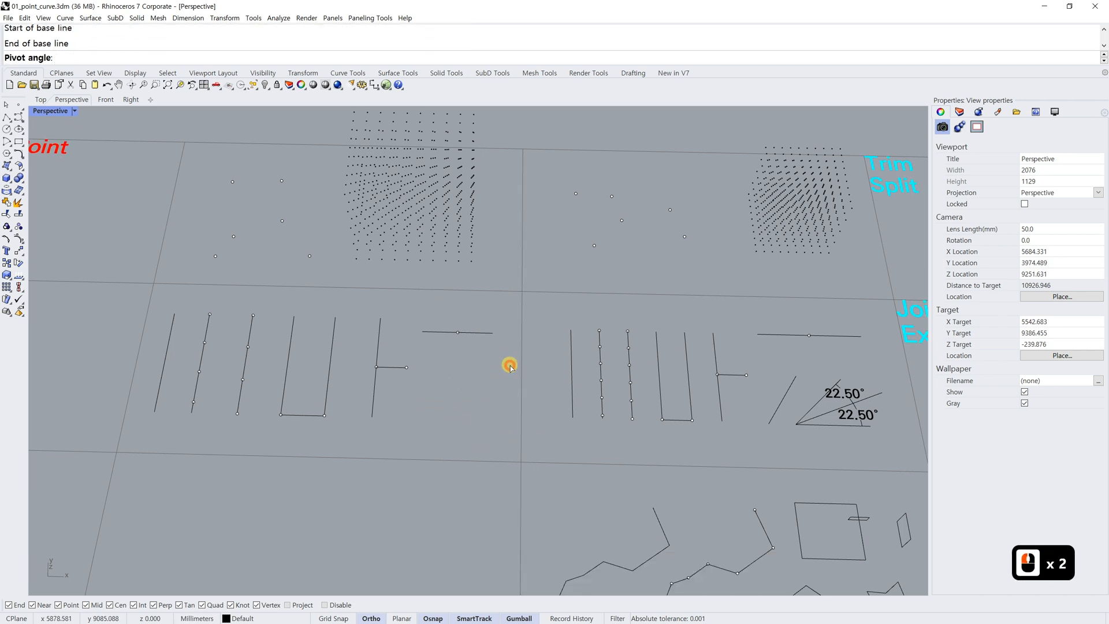
pyautogui.write('45')
pyautogui.press('Return')
pyautogui.click(461, 387)
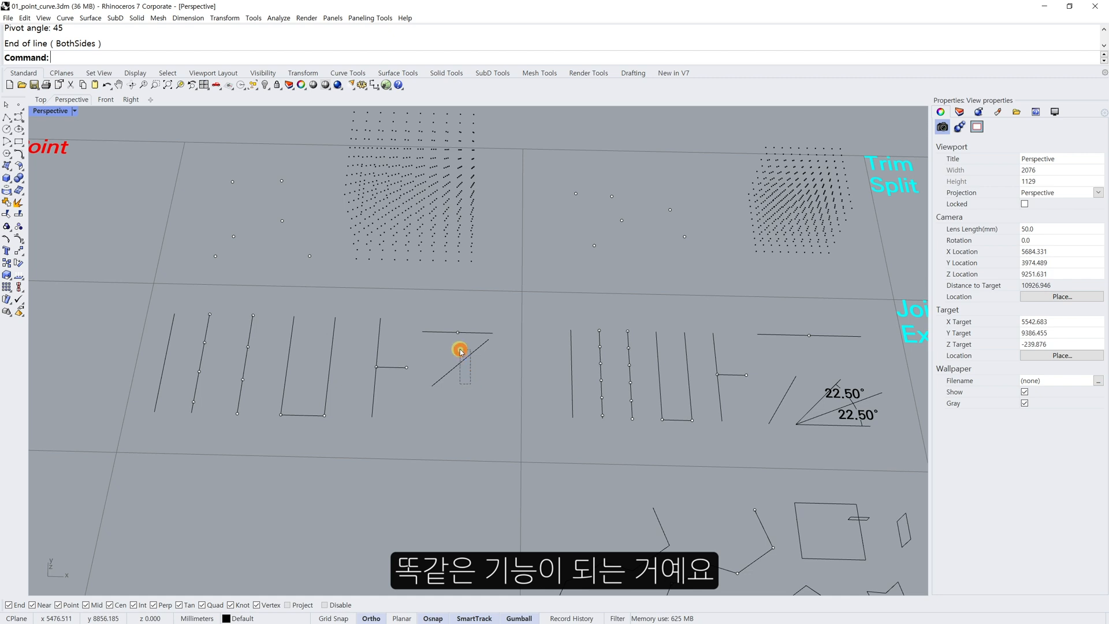
# - Move the 45° line from its lower endpoint about 426 mm along the 225° direction
pyautogui.moveTo(461, 352); pyautogui.dragTo(456, 341)
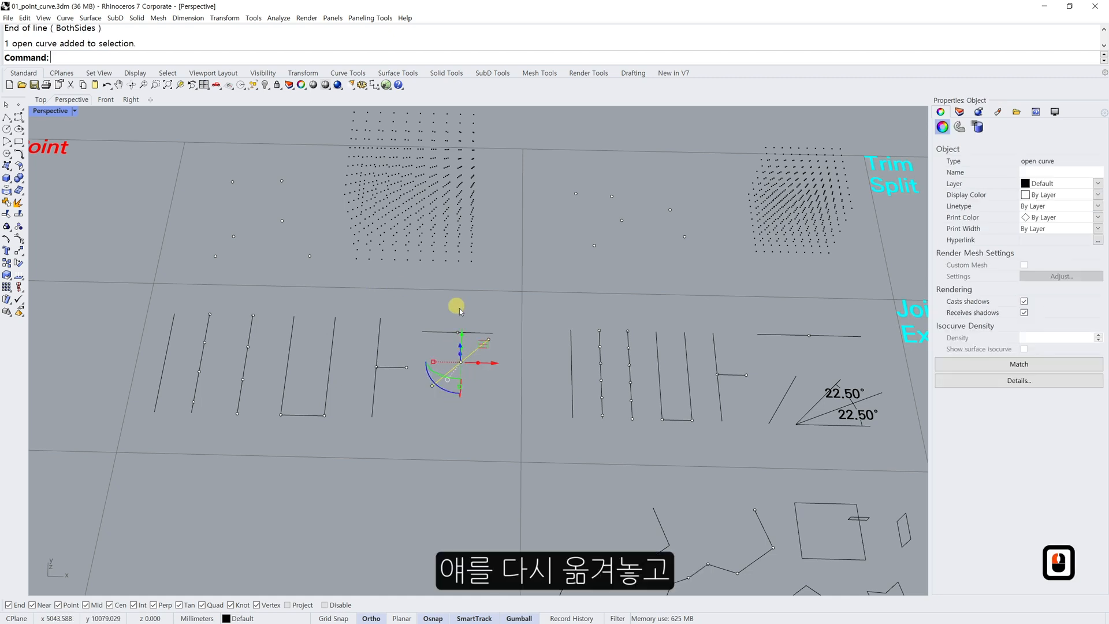
pyautogui.write('M')
pyautogui.press('Return')
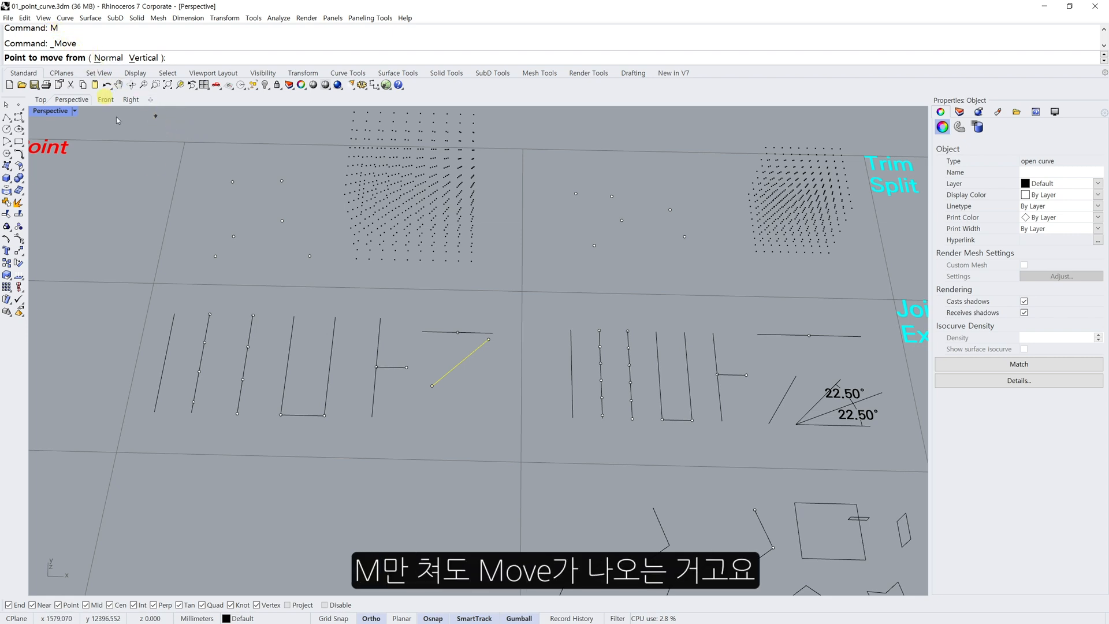
pyautogui.click(432, 385)
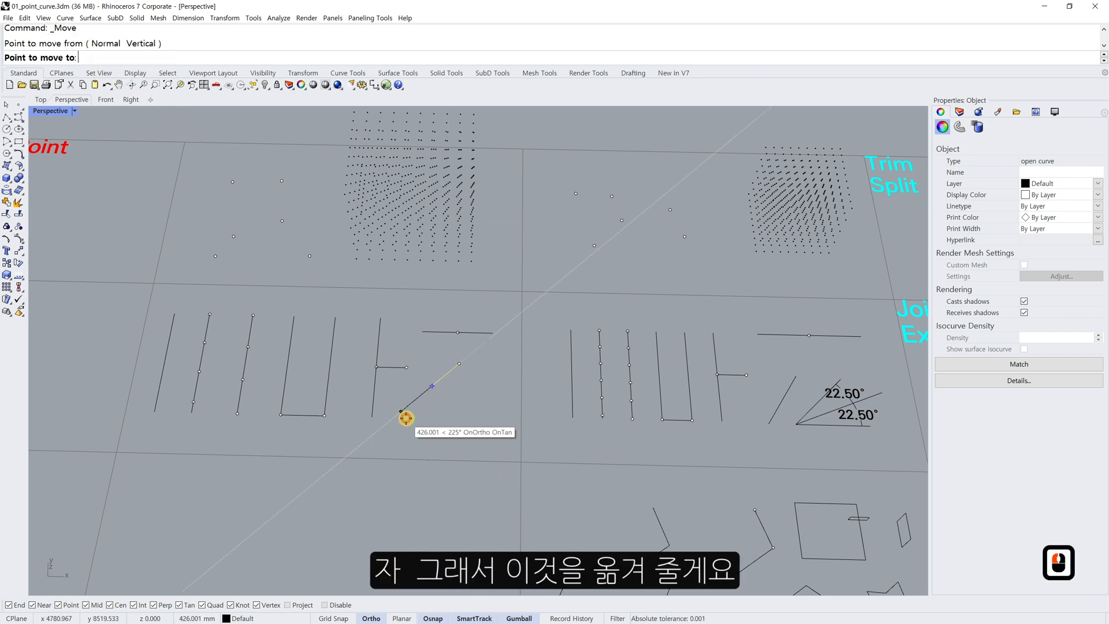
pyautogui.press('Escape')
pyautogui.press('Escape')
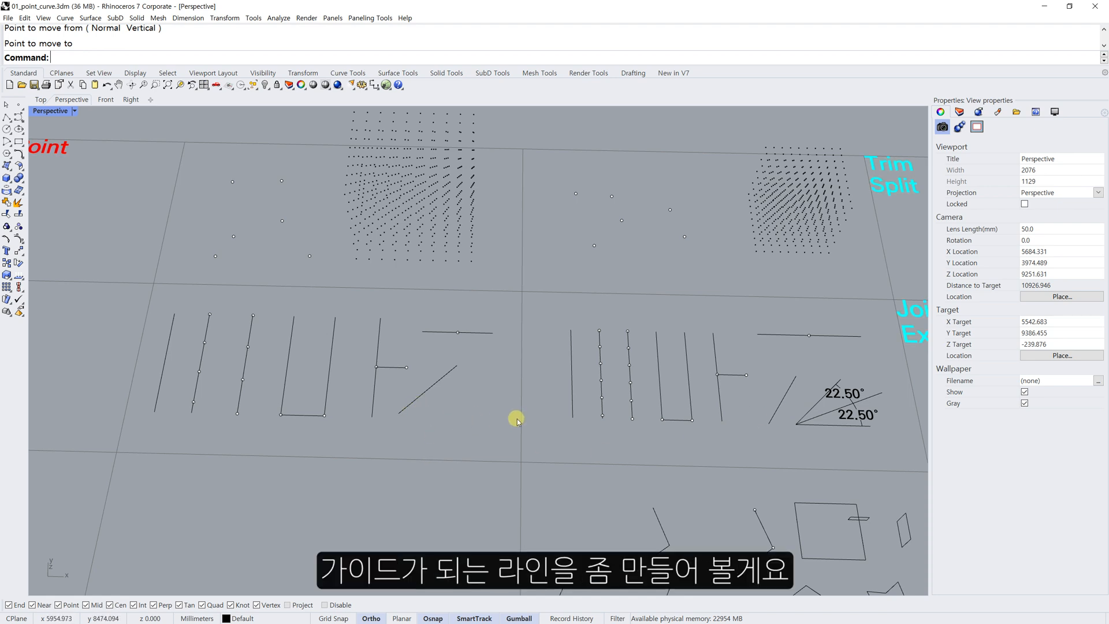
# - Draw two lines from one shared start point beside the moved line, one about 433 mm along X and one at 45°
pyautogui.write('l')
pyautogui.press('space')
pyautogui.click(457, 413)
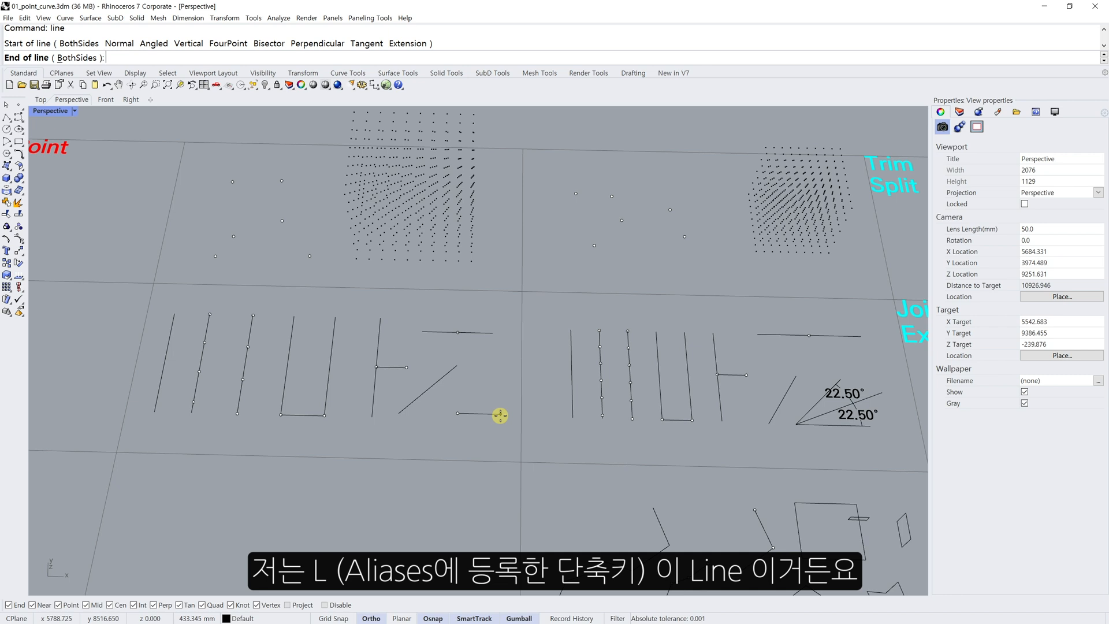
pyautogui.click(500, 416)
pyautogui.rightClick(450, 412)
pyautogui.click(458, 413)
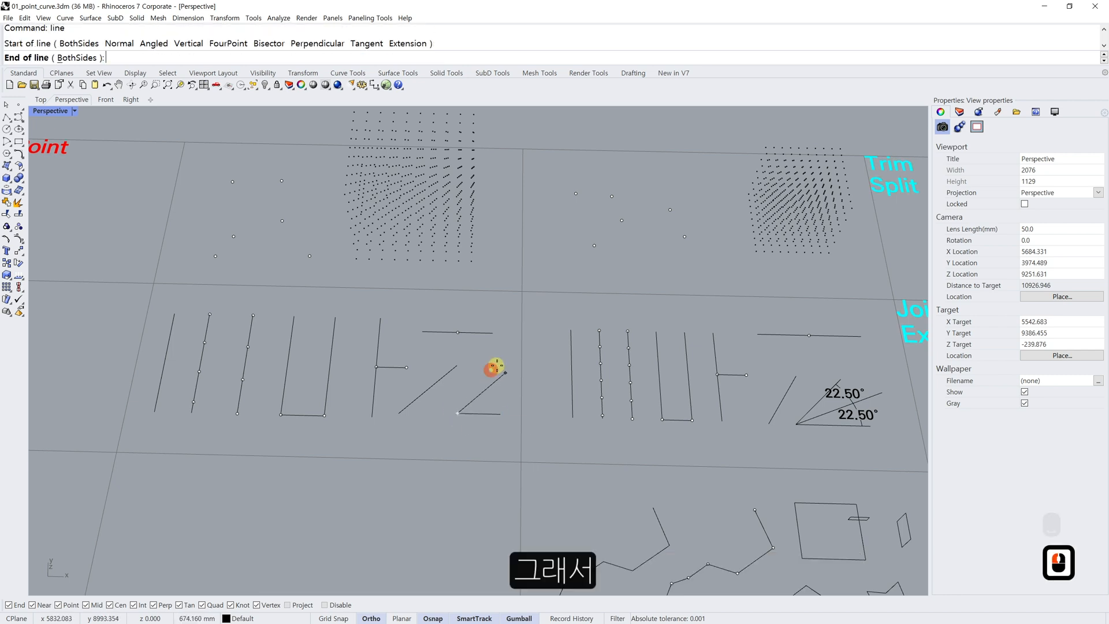
pyautogui.click(494, 379)
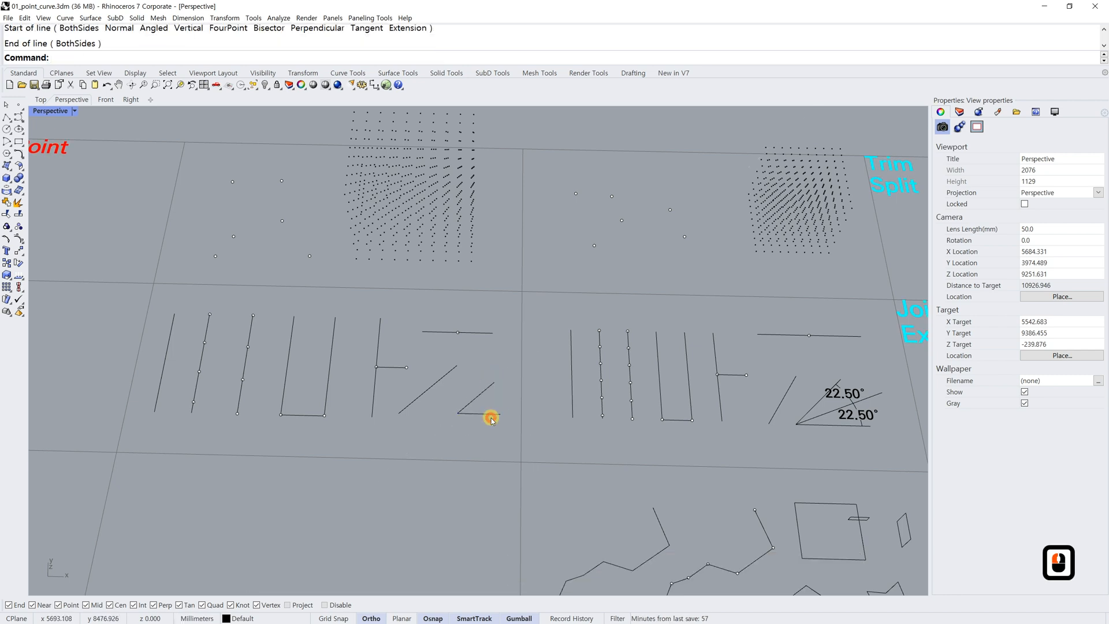
# - Draw a bisector line from the shared vertex between the X-direction and 45° lines, then delete it
pyautogui.scroll(4, 489, 419)
pyautogui.scroll(-4, 477, 393)
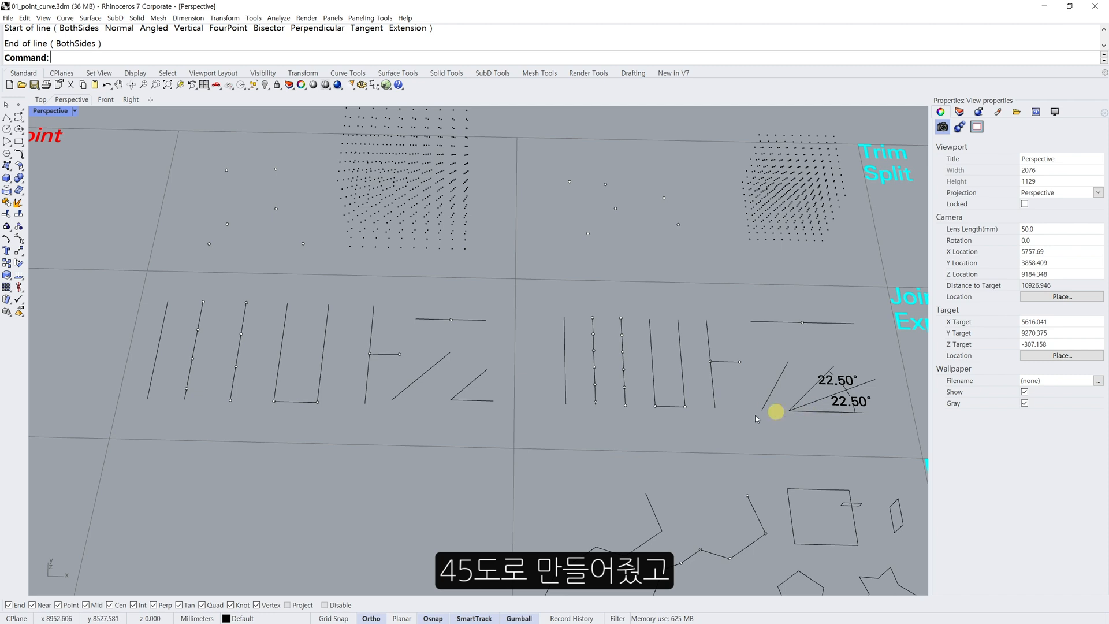
pyautogui.scroll(2, 445, 389)
pyautogui.moveTo(467, 377); pyautogui.dragTo(466, 376)
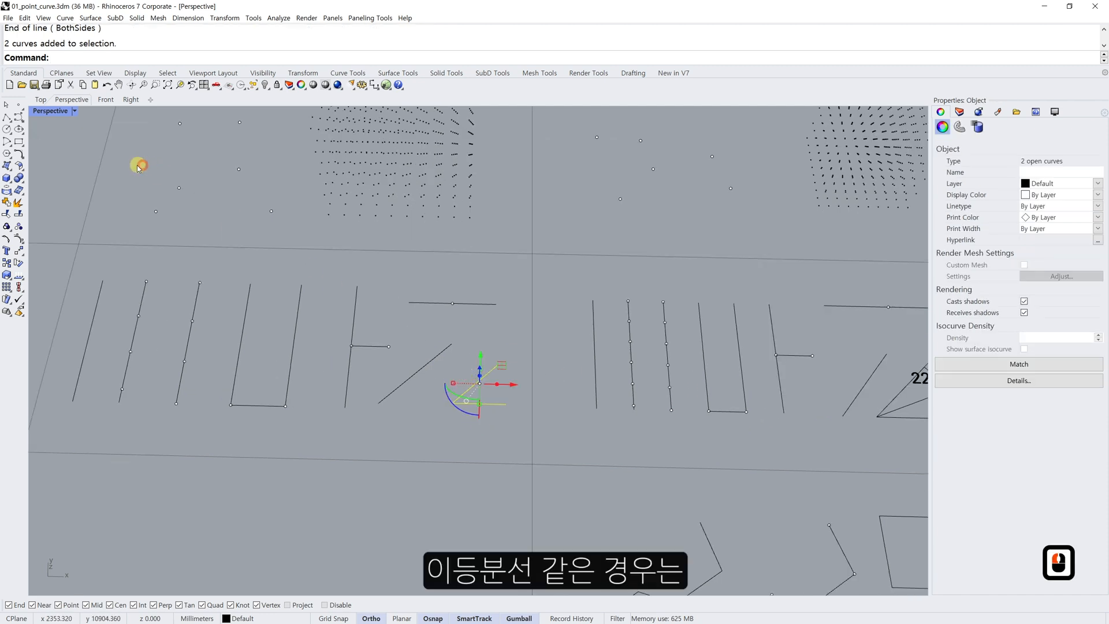
pyautogui.press('Escape')
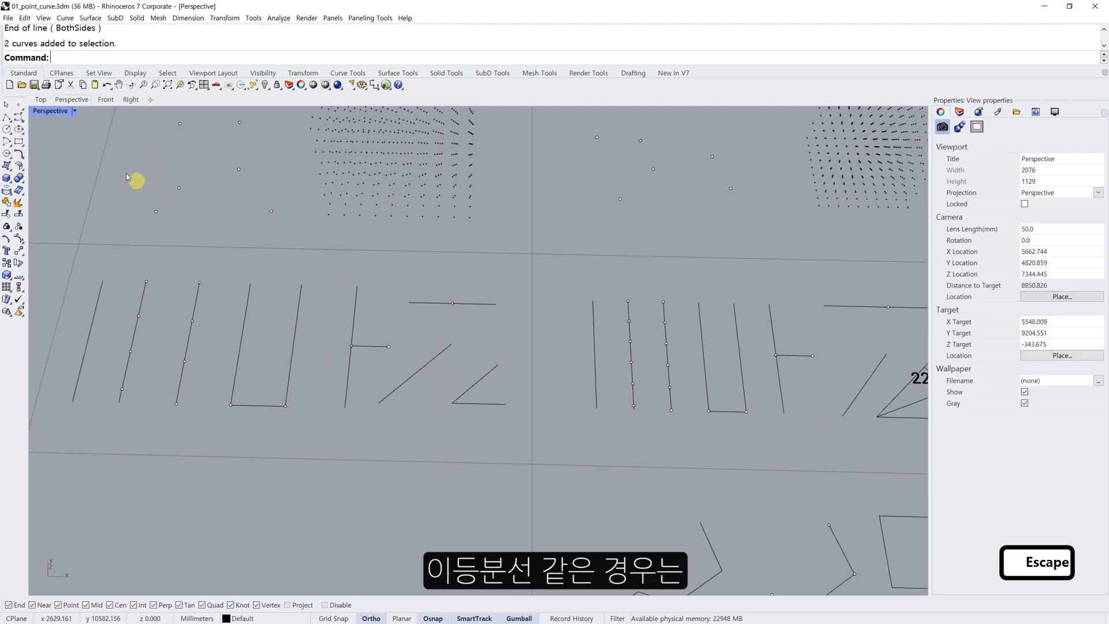
pyautogui.click(9, 123)
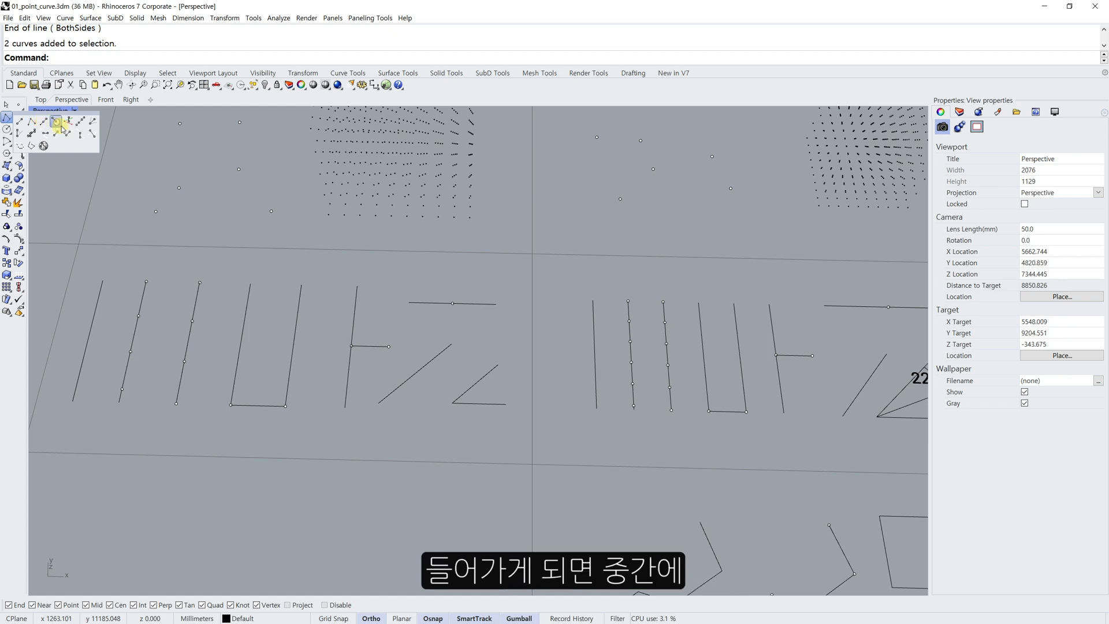
pyautogui.click(93, 124)
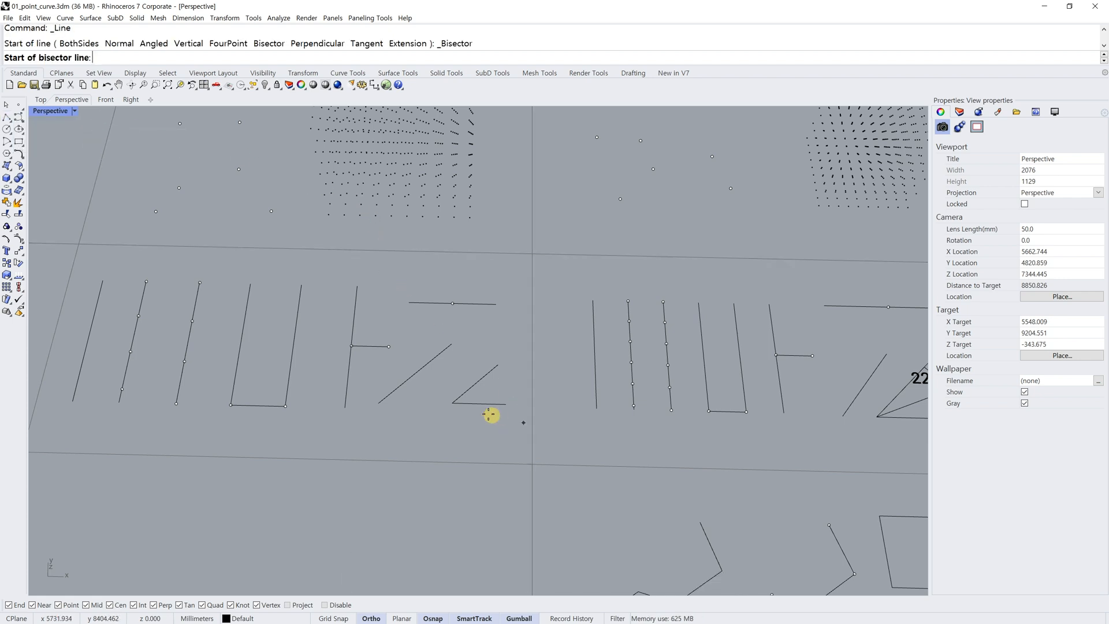
pyautogui.click(452, 402)
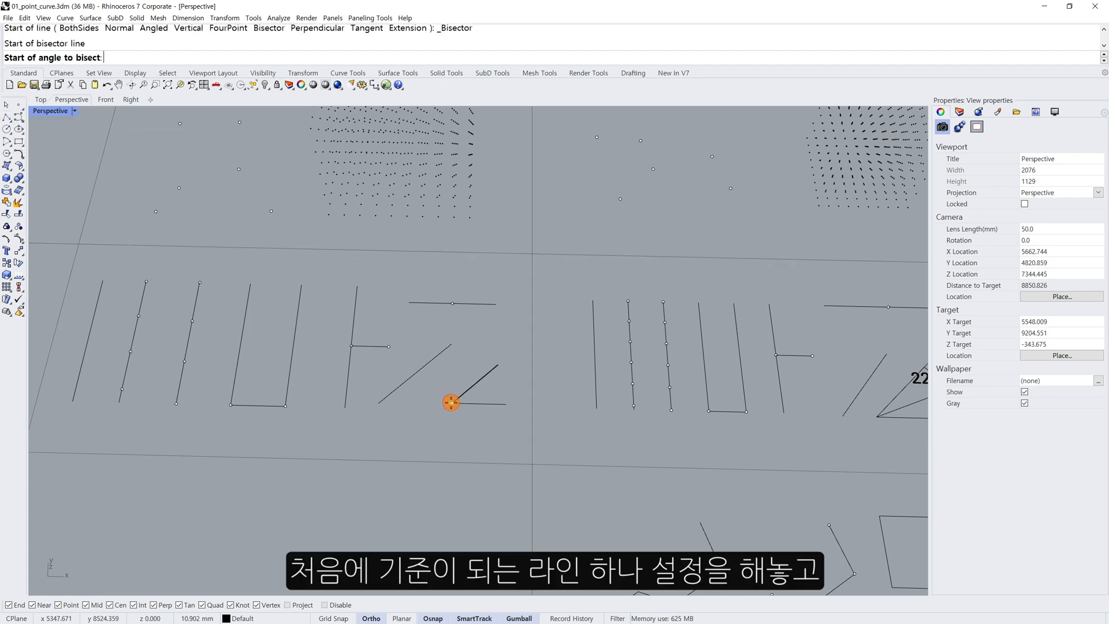
pyautogui.click(506, 403)
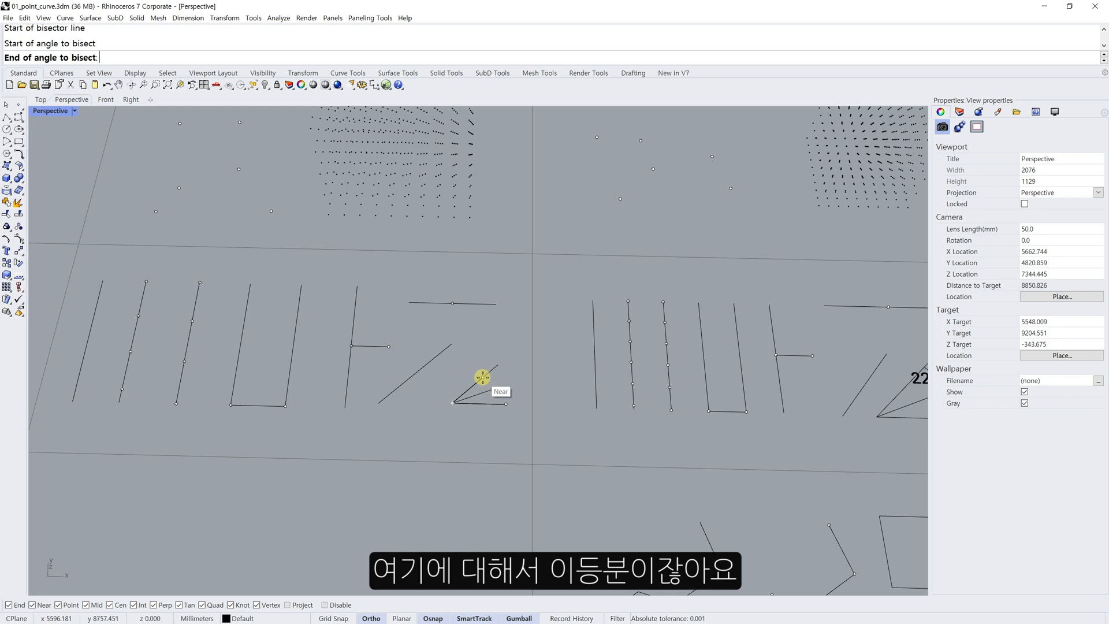
pyautogui.click(490, 369)
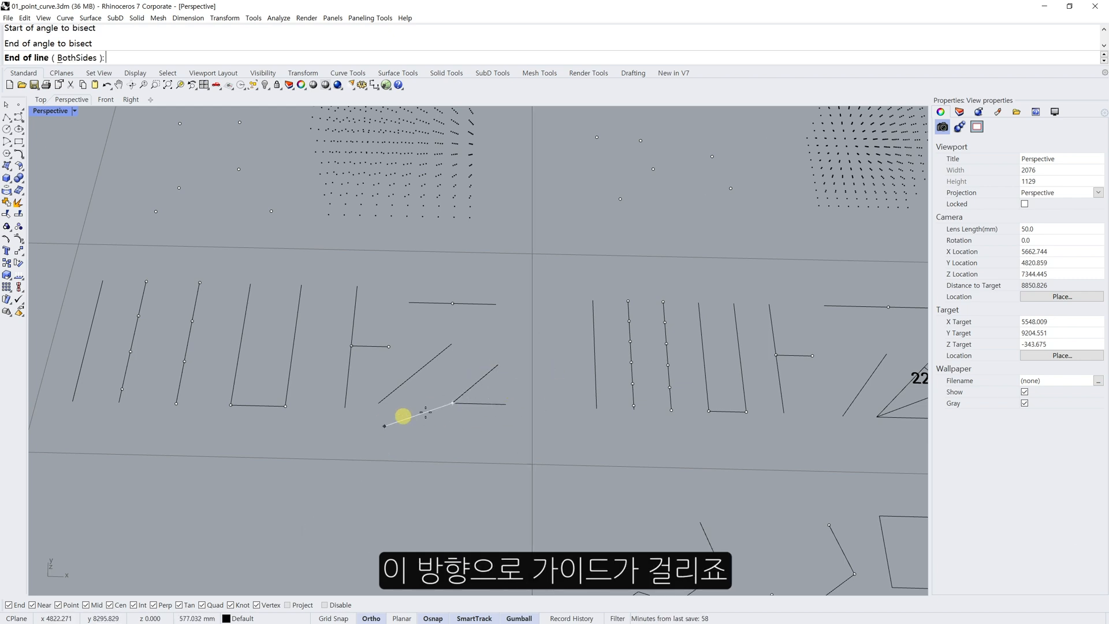
pyautogui.click(515, 382)
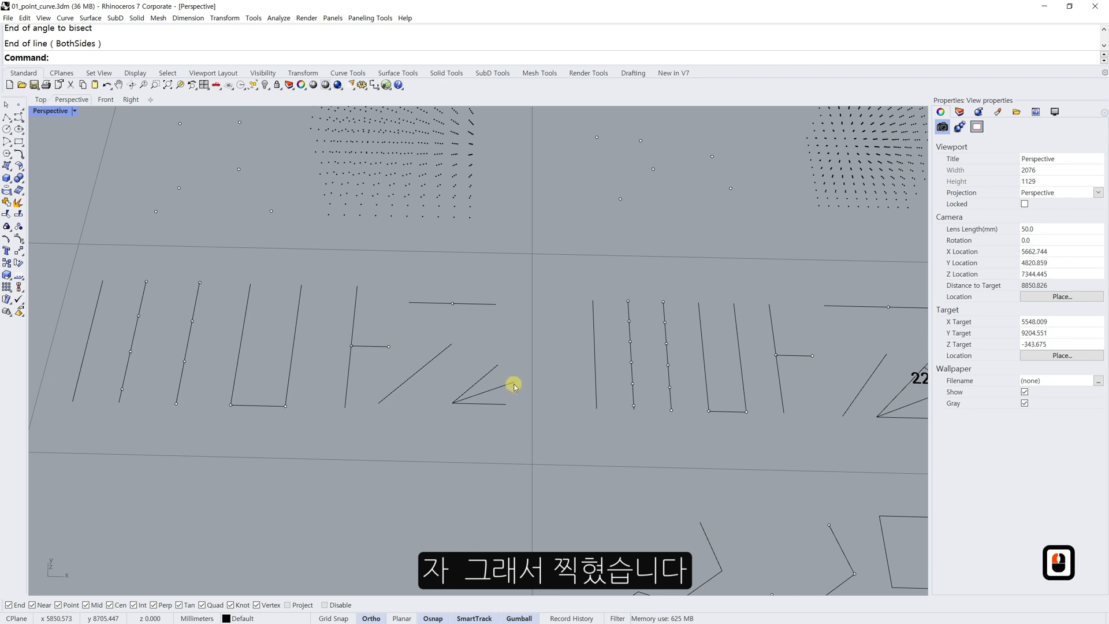
pyautogui.click(507, 381)
pyautogui.press('Delete')
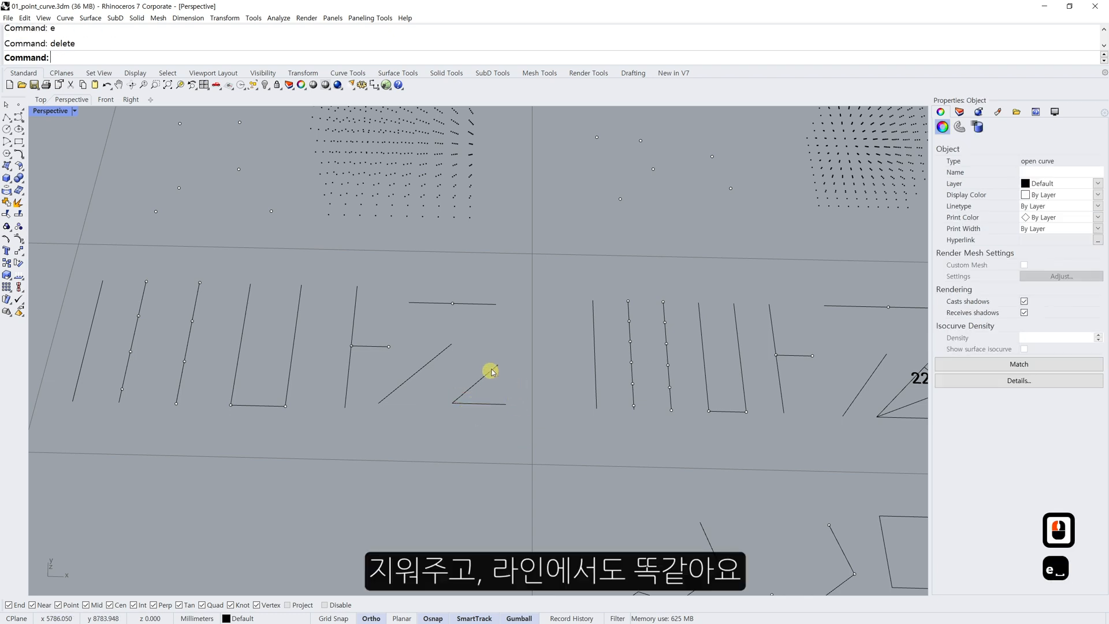
pyautogui.write('ine')
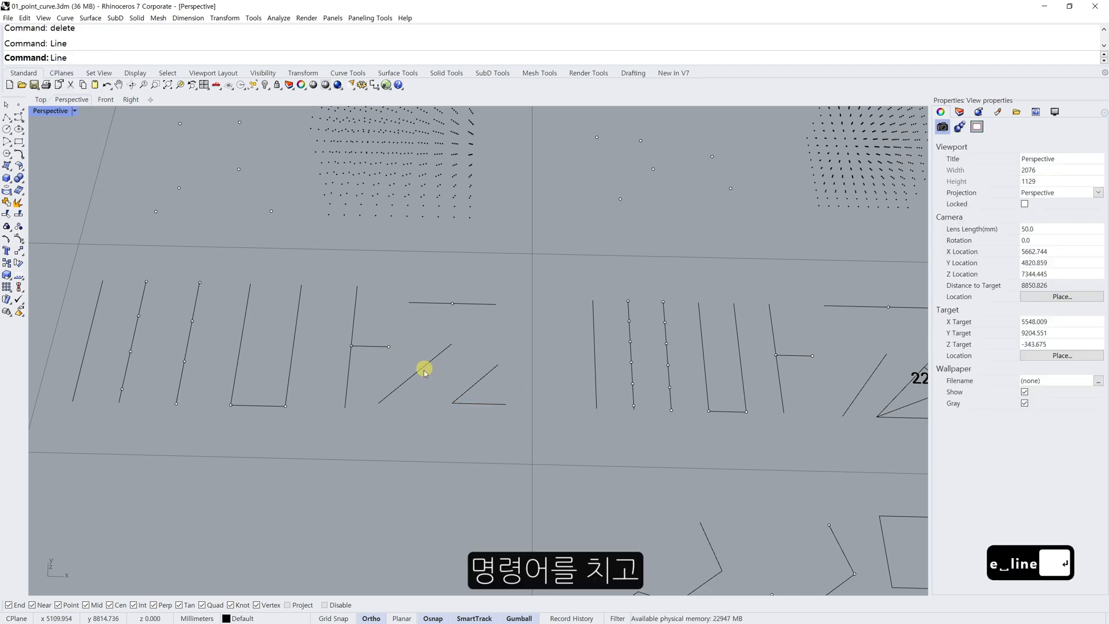
pyautogui.press('Return')
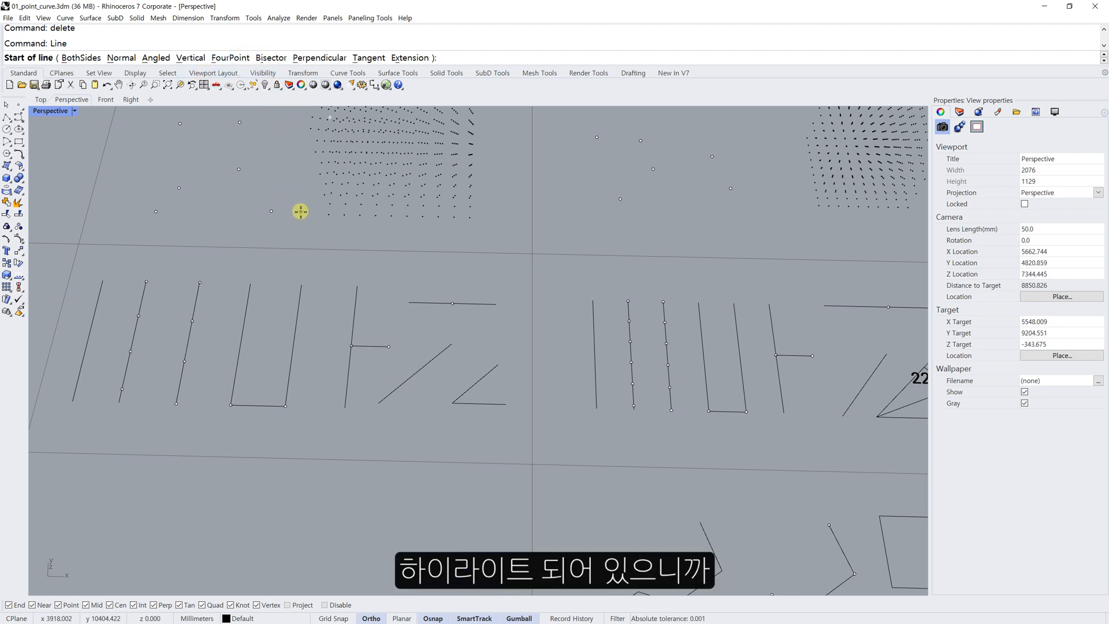
pyautogui.write('i')
pyautogui.press('space')
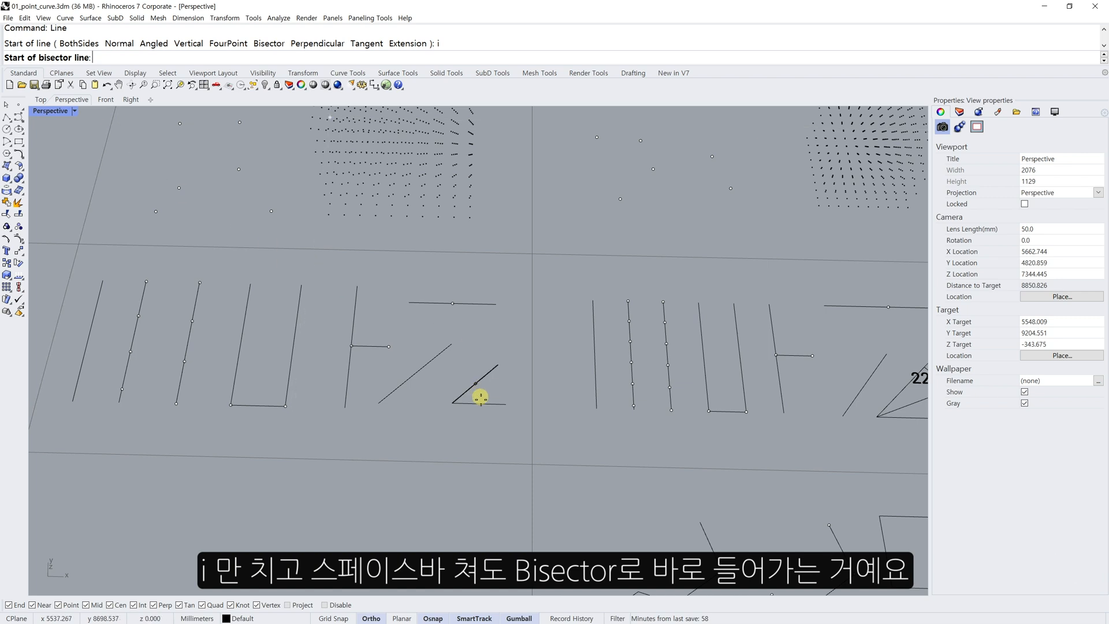
pyautogui.click(453, 403)
pyautogui.click(509, 408)
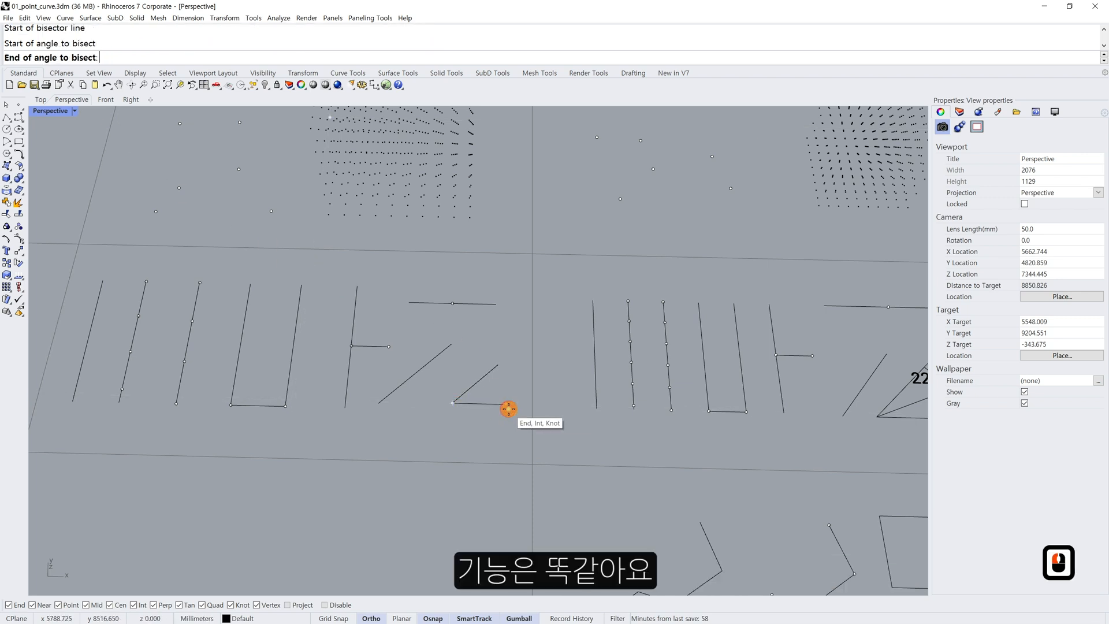
pyautogui.press('Escape')
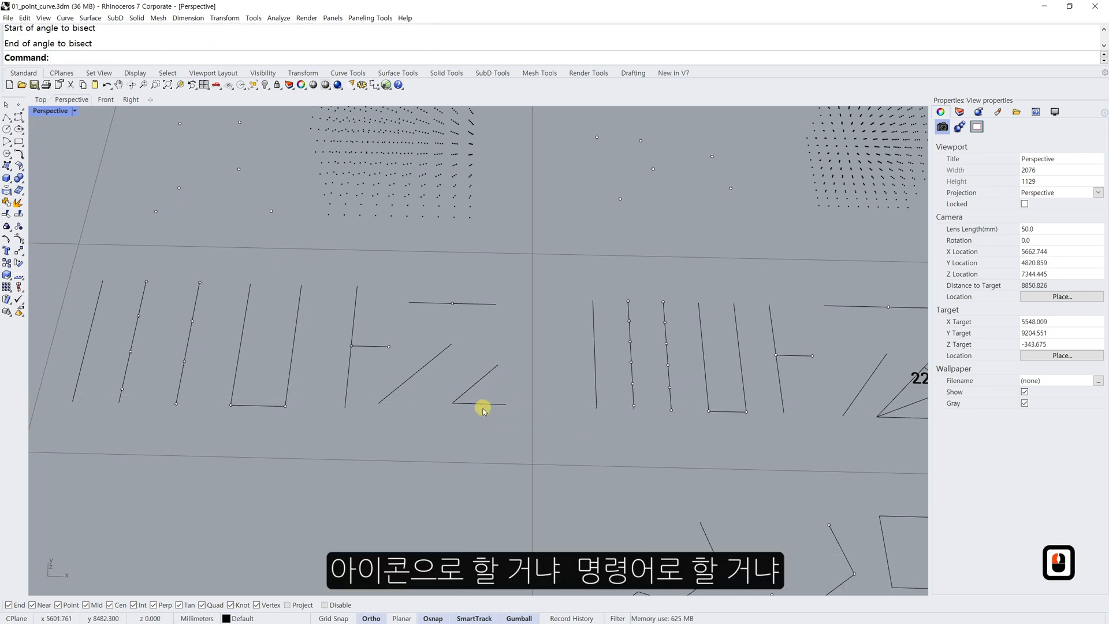
pyautogui.press('Escape')
pyautogui.press('Escape')
pyautogui.rightClick(465, 411)
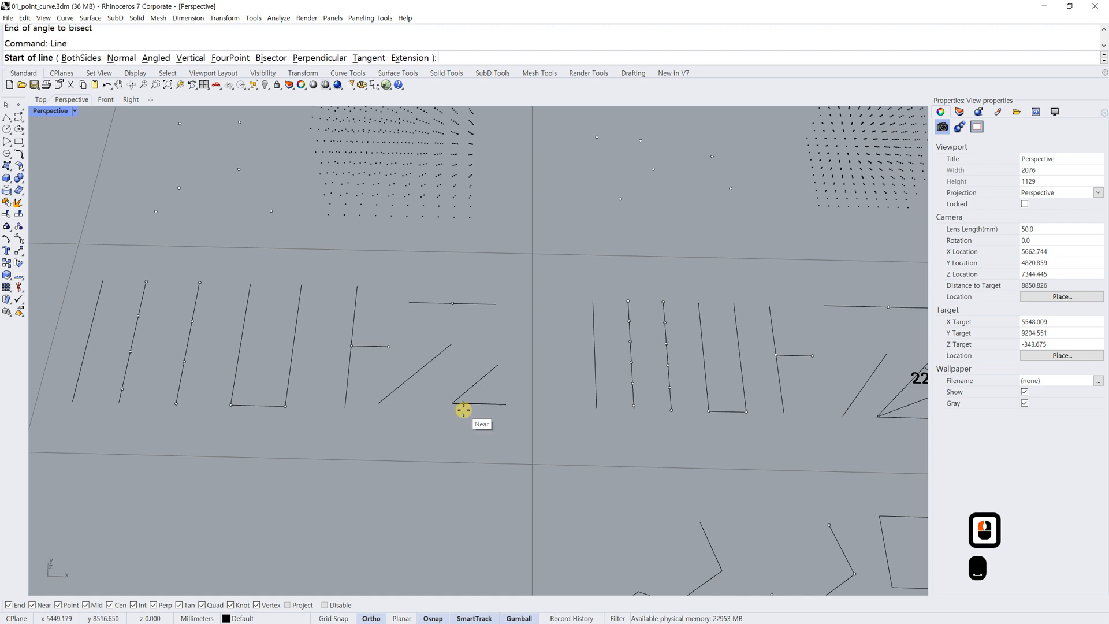
pyautogui.write('i')
pyautogui.press('Return')
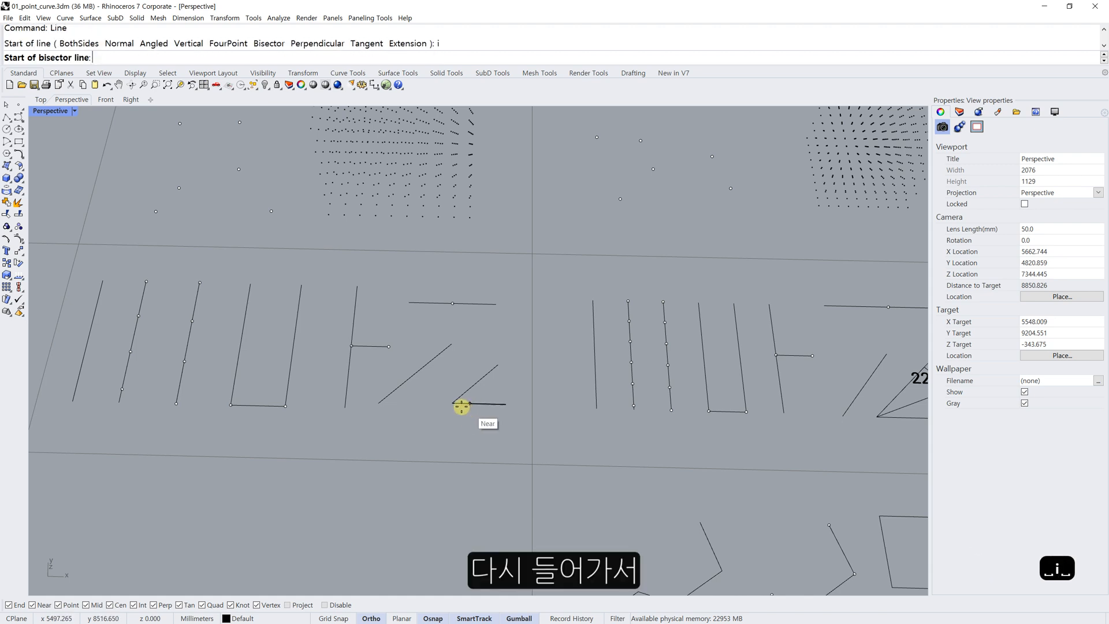
pyautogui.press('Escape')
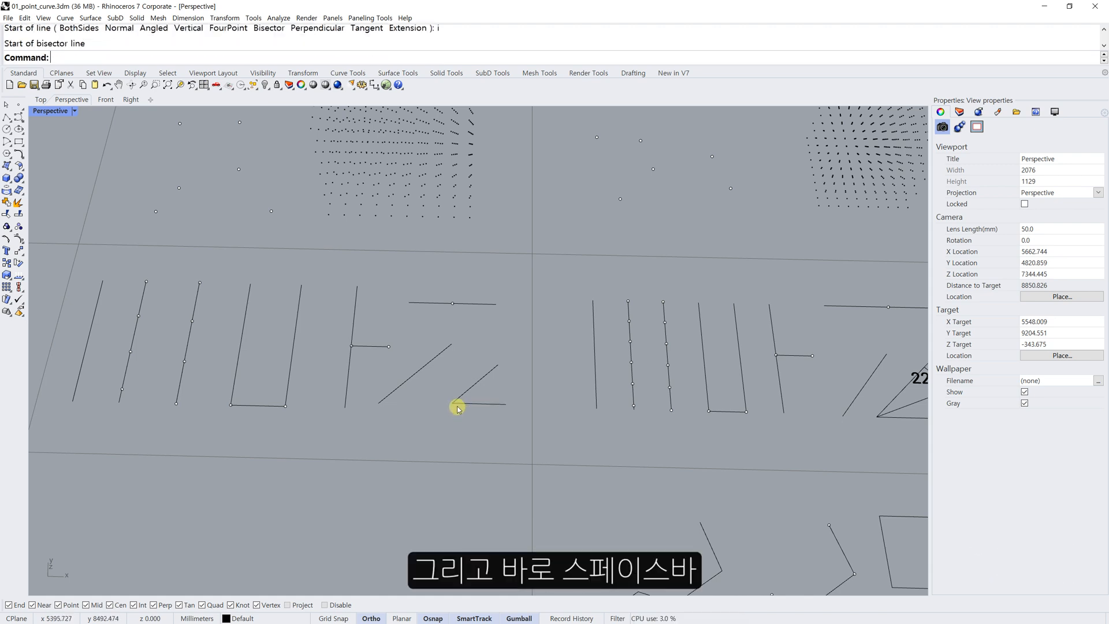
pyautogui.press('space')
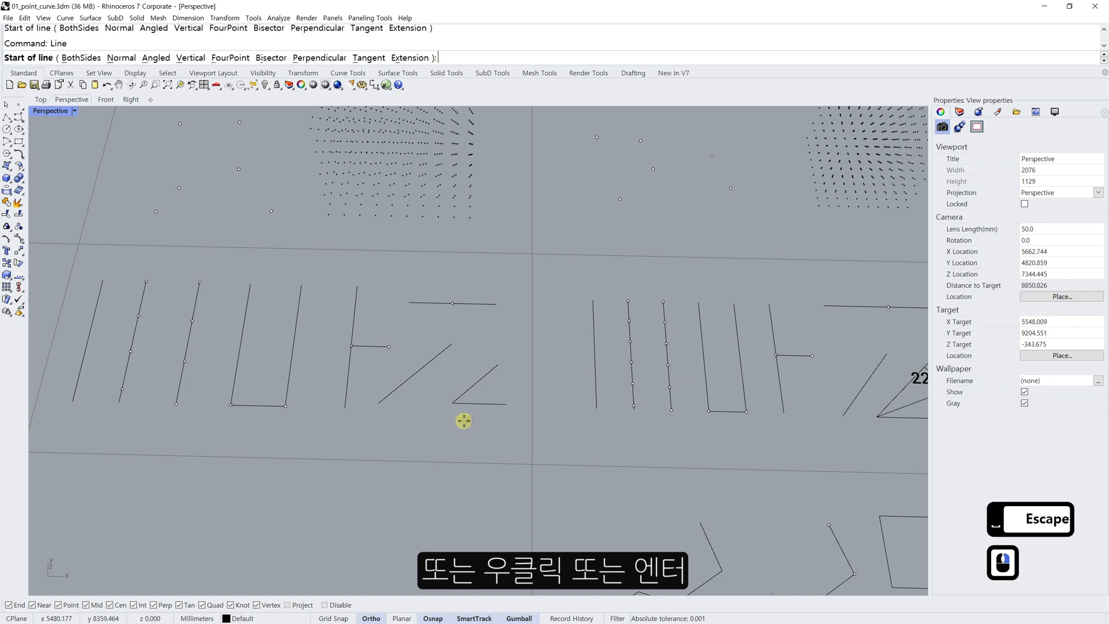
pyautogui.press('Return')
pyautogui.press('Escape')
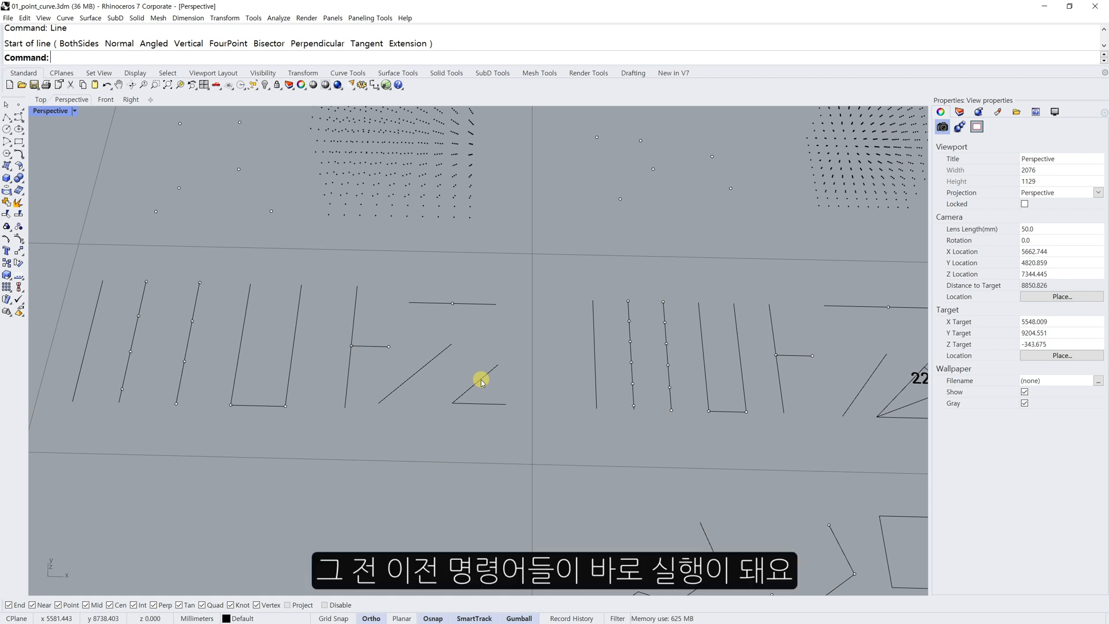
# - Draw a bisector line from the shared vertex between the X-direction line and the 45° line, using the Line command's Bisector option
pyautogui.press('space')
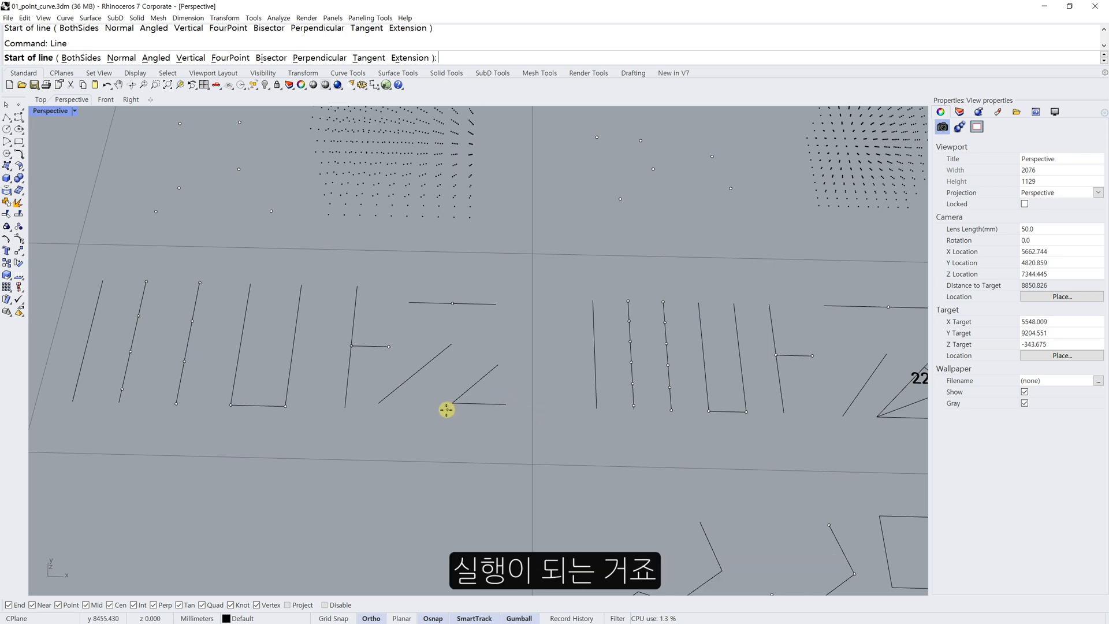
pyautogui.write('i')
pyautogui.press('Return')
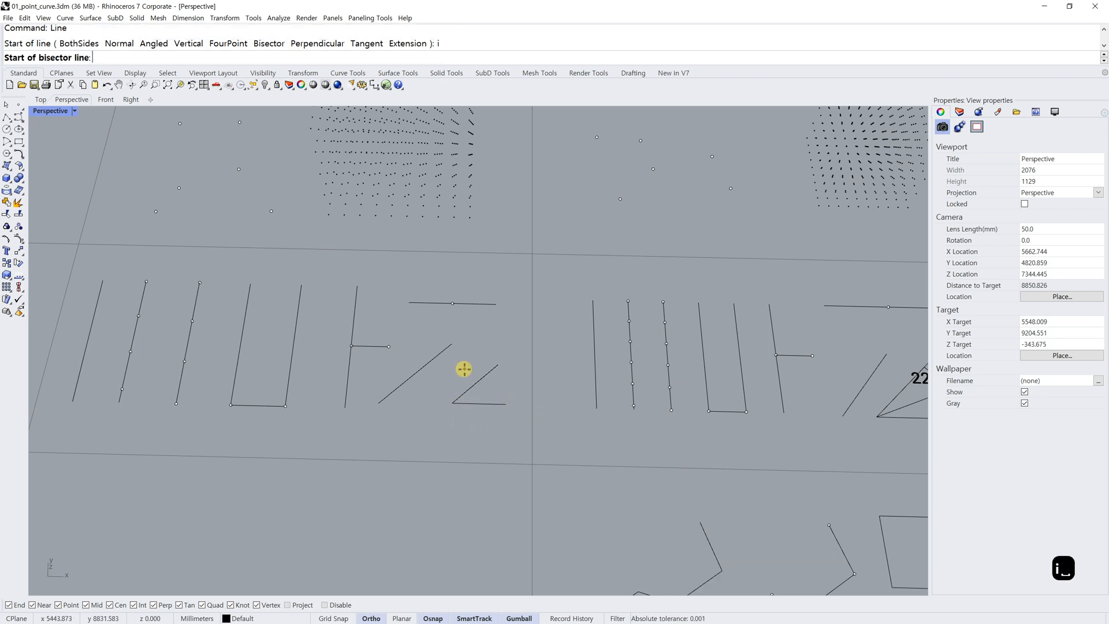
pyautogui.click(453, 402)
pyautogui.click(506, 404)
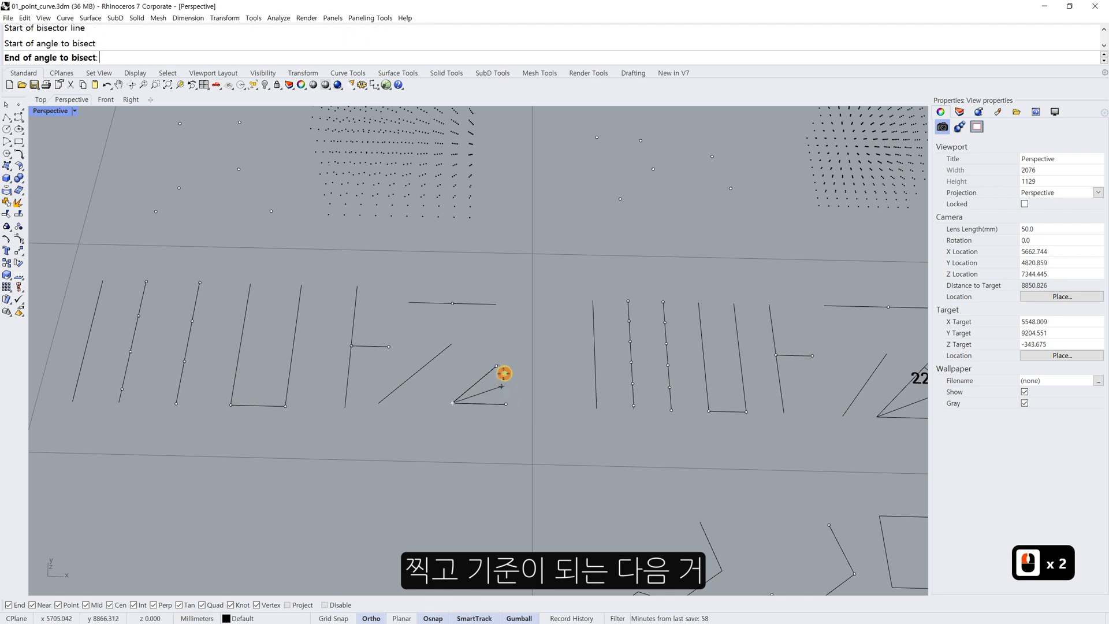
pyautogui.click(488, 376)
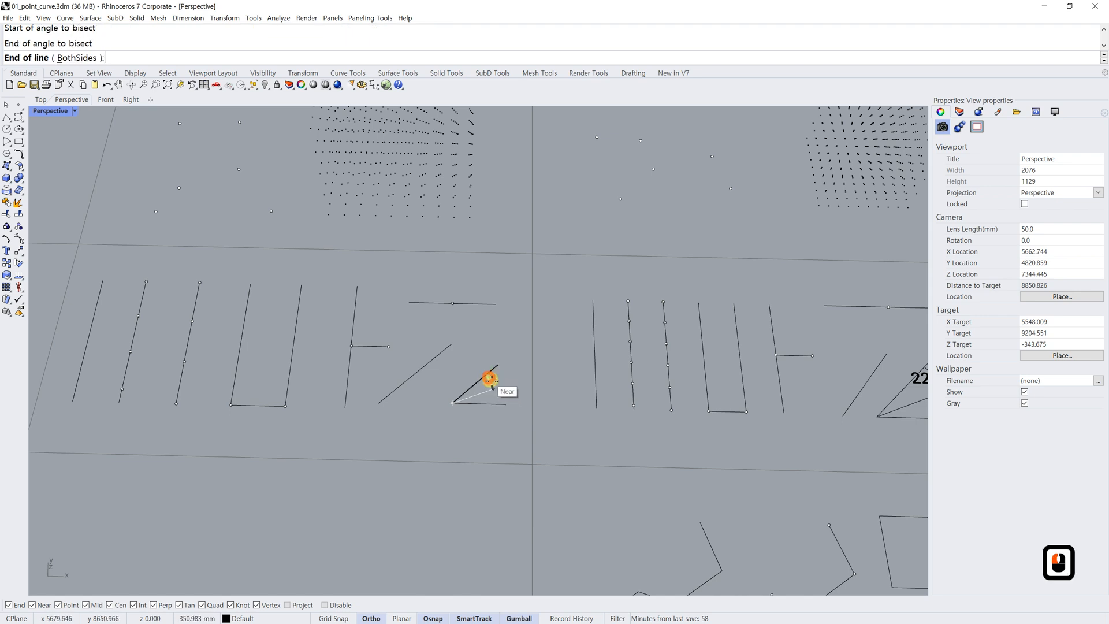
pyautogui.click(509, 392)
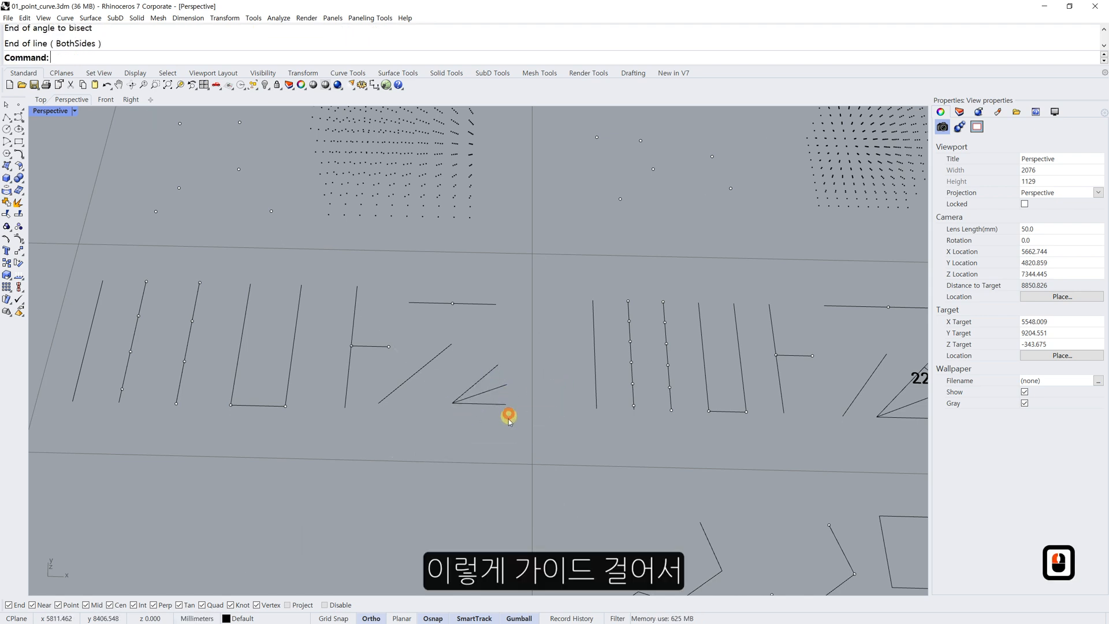
# - Add an angular dimension between the X-direction line and the bisector with the DimAngle command
pyautogui.scroll(-4, 508, 417)
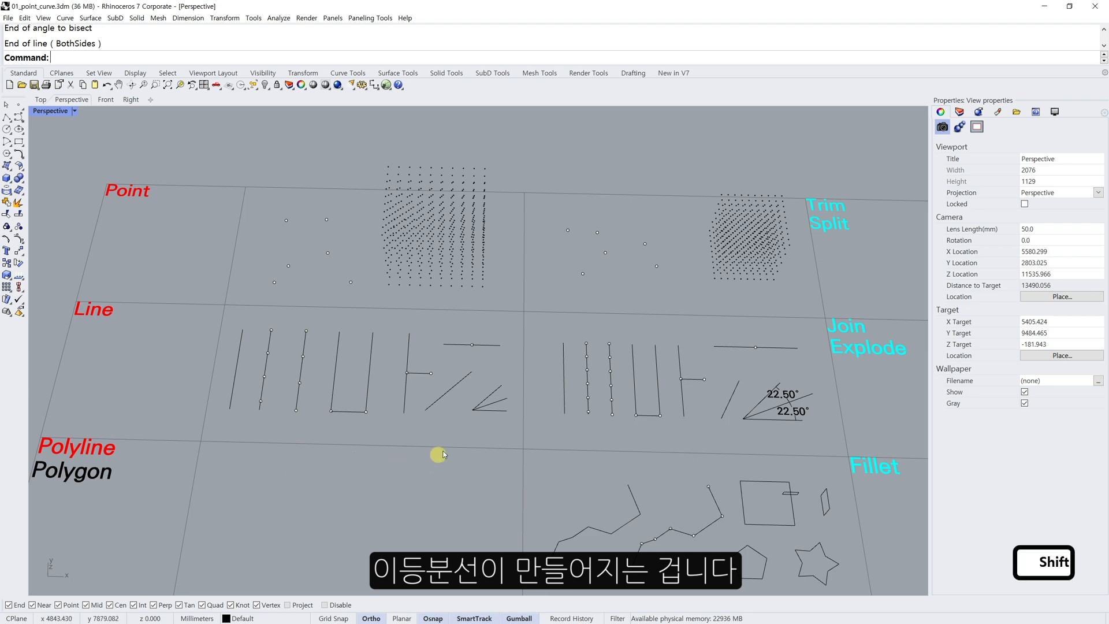
pyautogui.keyDown('shift'); pyautogui.moveTo(438, 453); pyautogui.dragTo(522, 348, button='right'); pyautogui.keyUp('shift')
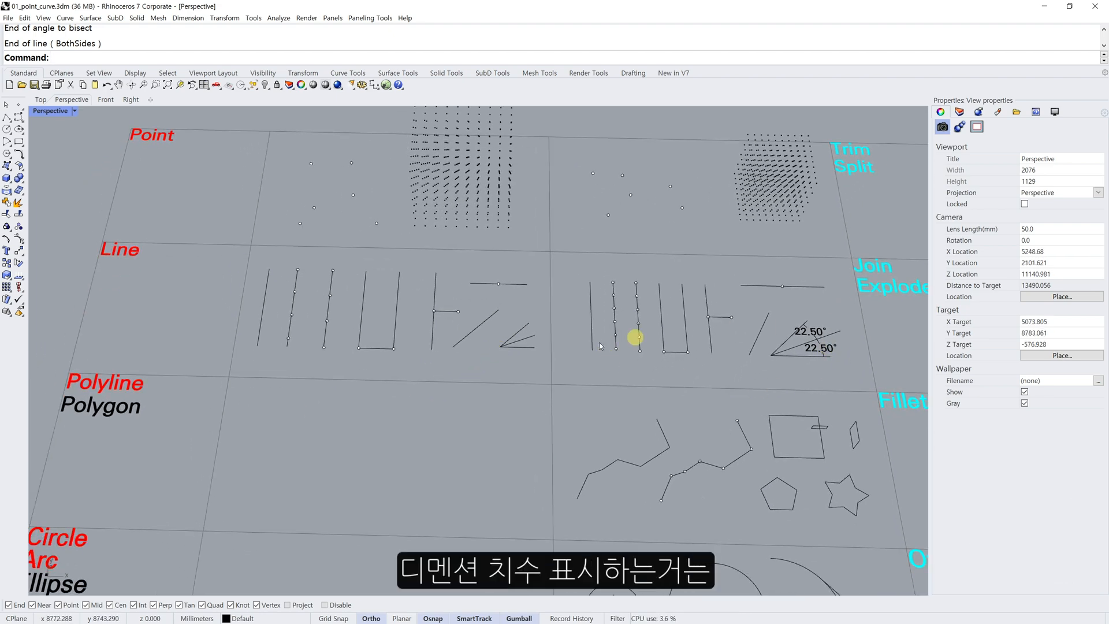
pyautogui.scroll(2, 595, 339)
pyautogui.keyDown('shift'); pyautogui.moveTo(594, 339); pyautogui.dragTo(426, 359, button='right'); pyautogui.keyUp('shift')
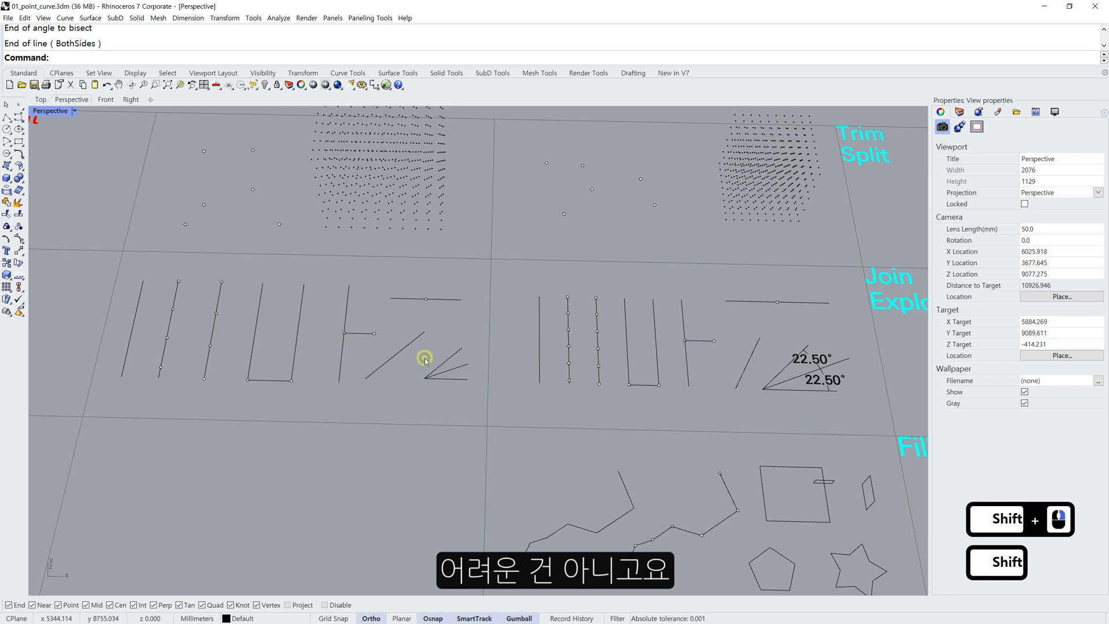
pyautogui.write('dun')
pyautogui.press('BackSpace')
pyautogui.press('BackSpace')
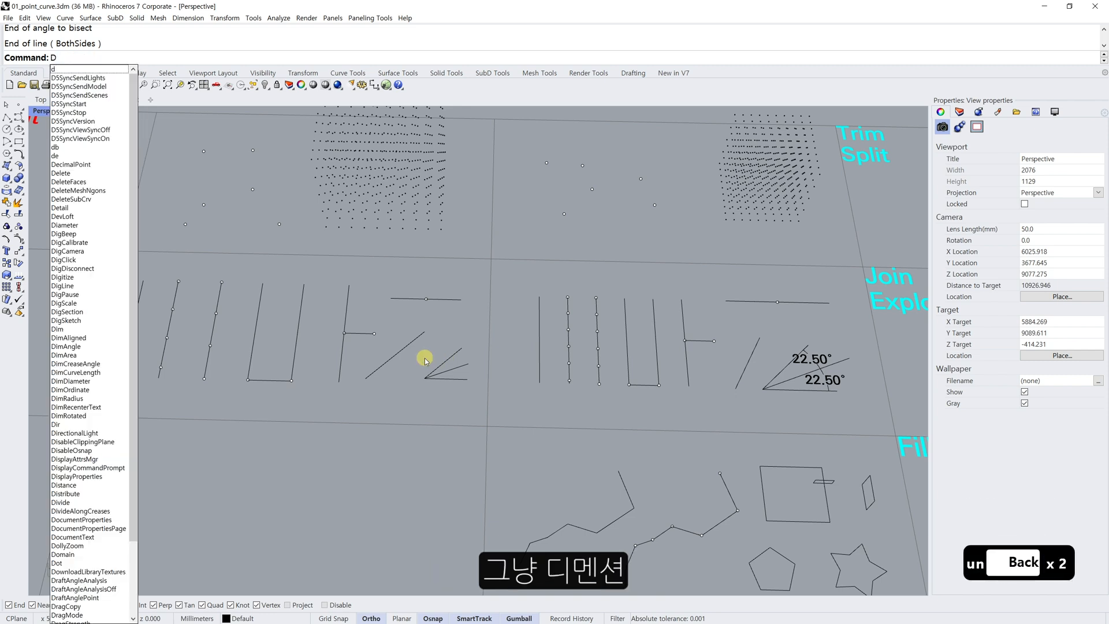
pyautogui.write('imangle')
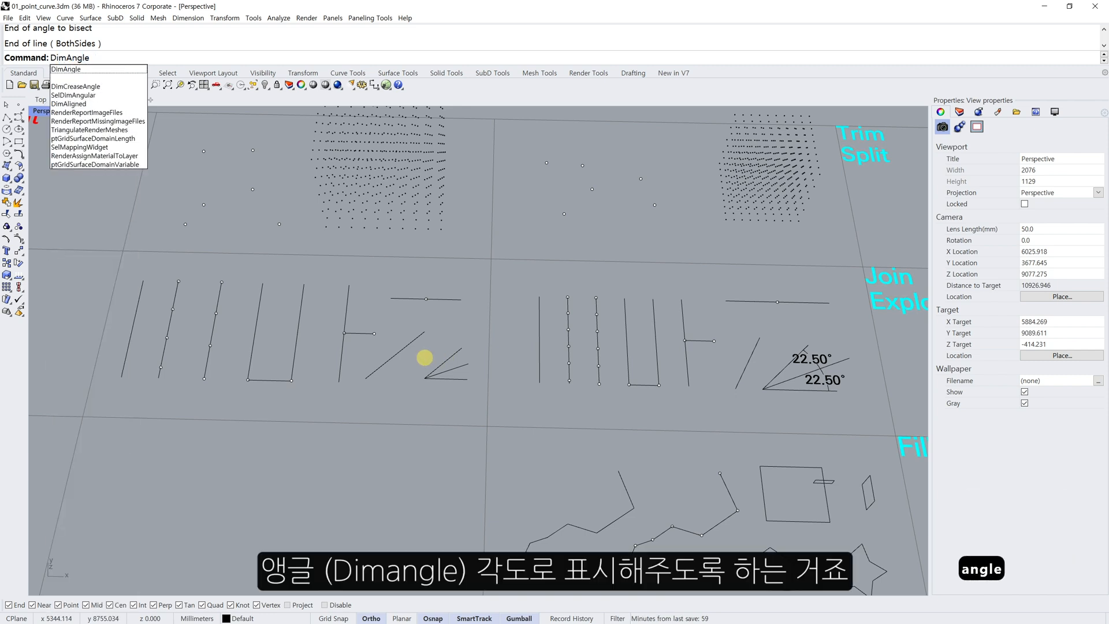
pyautogui.press('Return')
pyautogui.scroll(3, 434, 366)
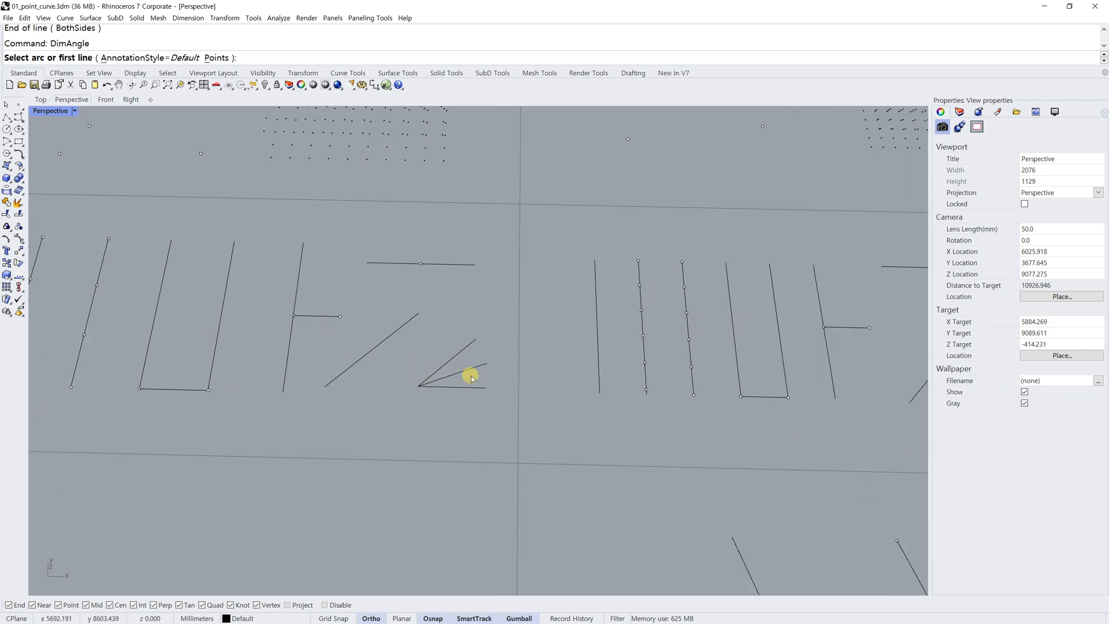
pyautogui.click(463, 387)
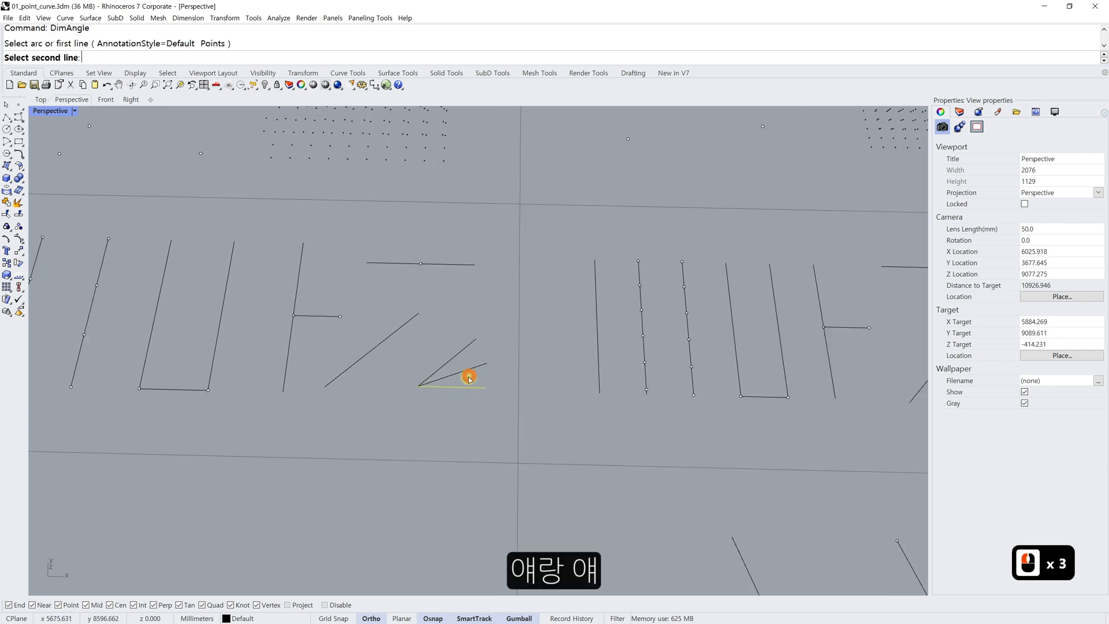
pyautogui.click(468, 377)
pyautogui.scroll(2, 469, 377)
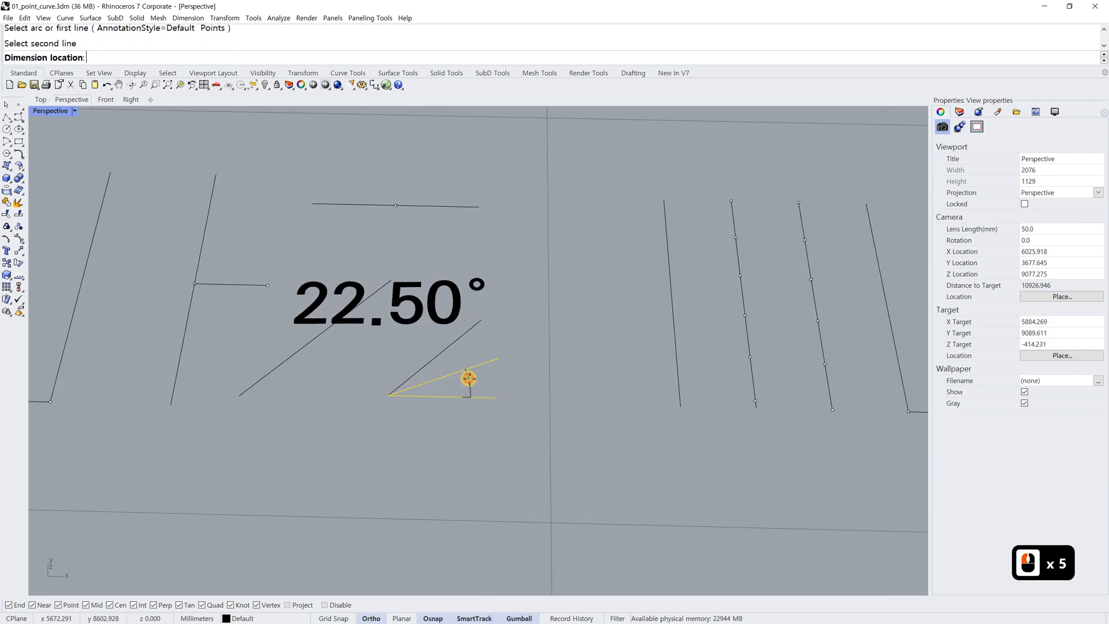
pyautogui.click(478, 378)
# - Add a second angular dimension between the bisector and the 45° line
pyautogui.press('space')
pyautogui.click(460, 375)
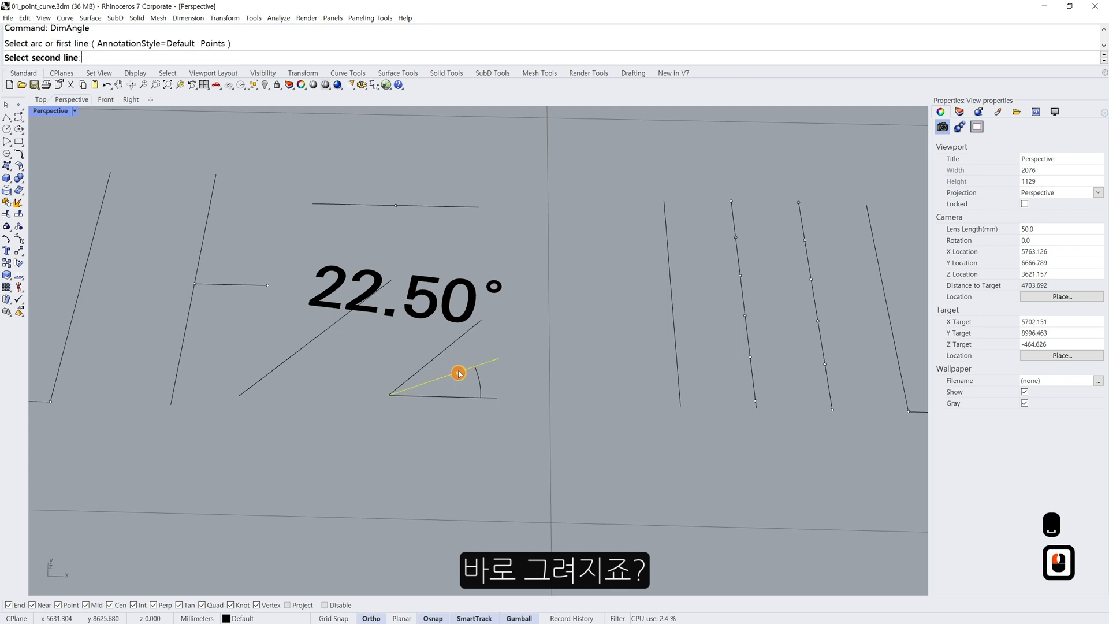
pyautogui.click(447, 347)
pyautogui.click(472, 350)
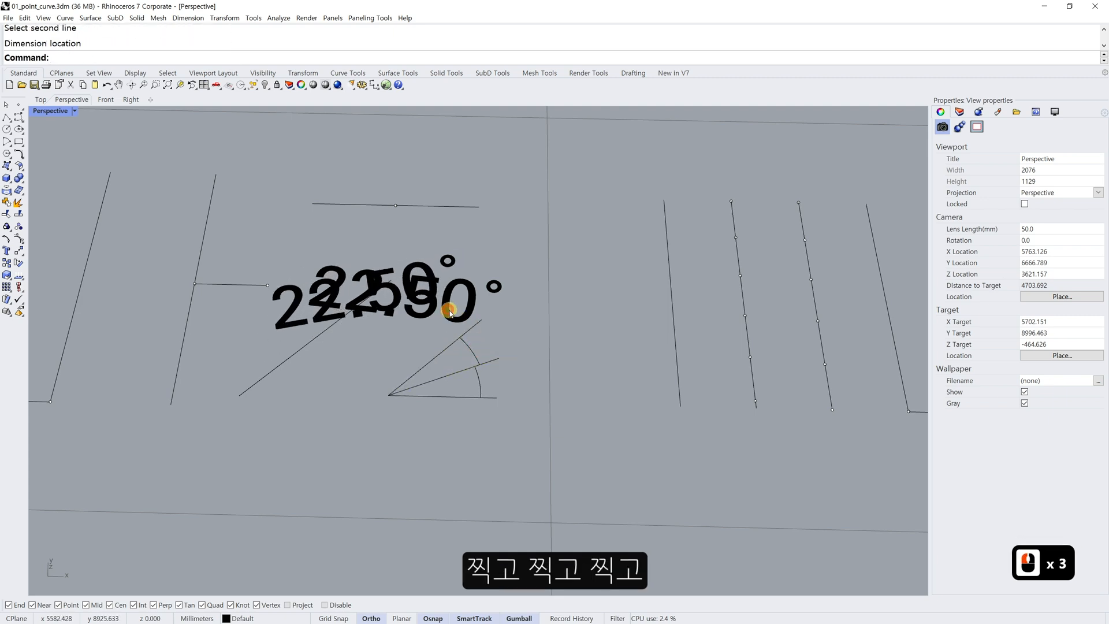
pyautogui.press('Escape')
# - Examine the text and dimension line properties of one of the new angular dimensions
pyautogui.scroll(-5, 451, 314)
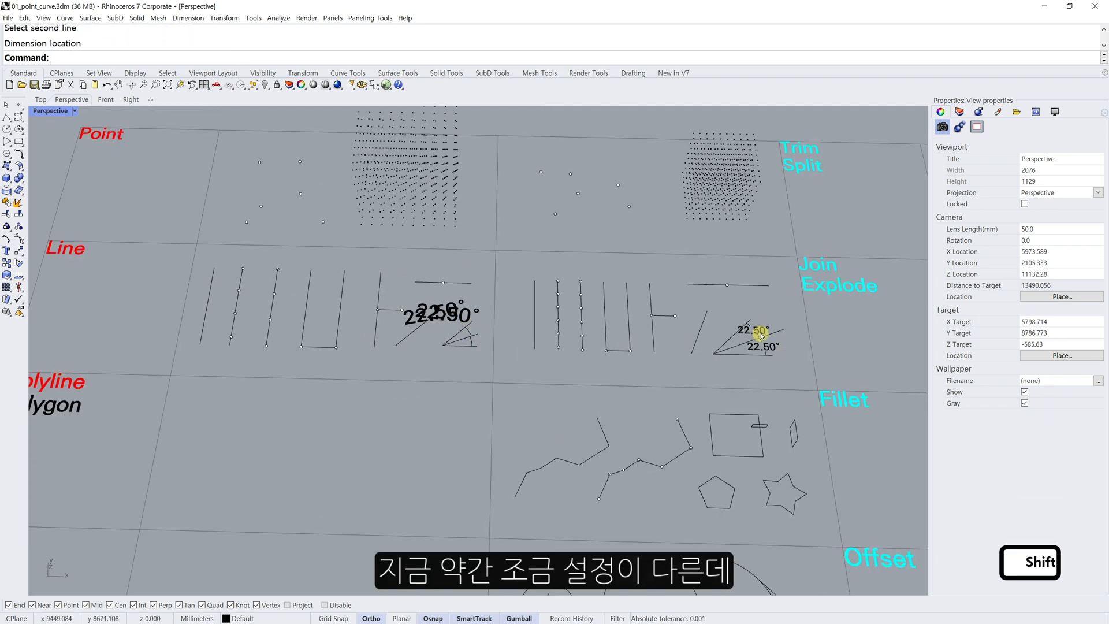
pyautogui.click(454, 321)
pyautogui.click(519, 346)
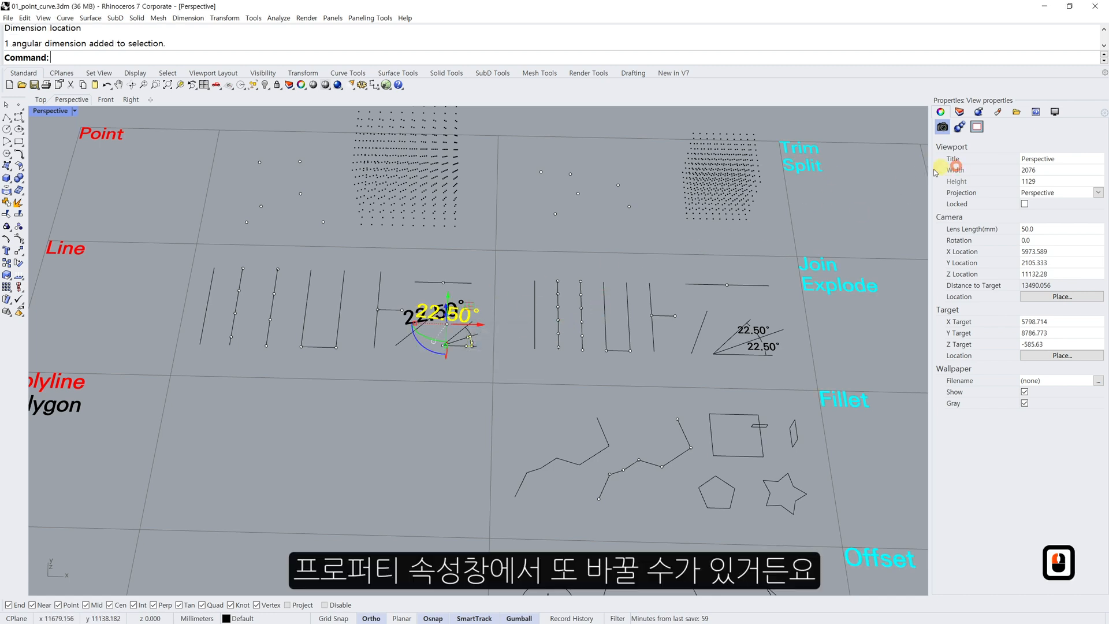
pyautogui.click(941, 112)
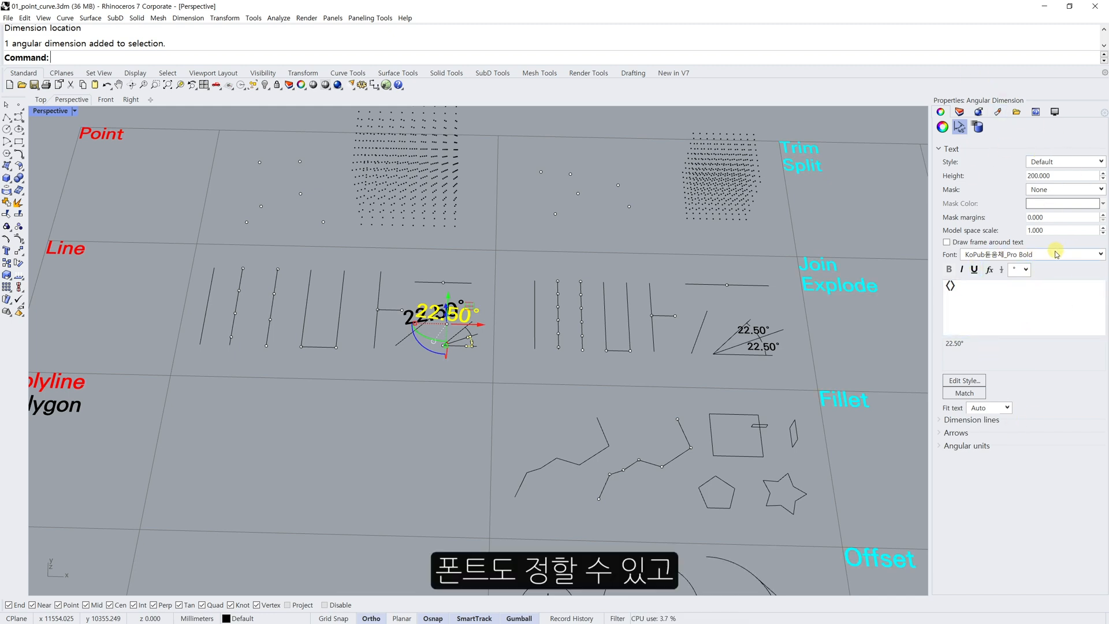
pyautogui.click(952, 422)
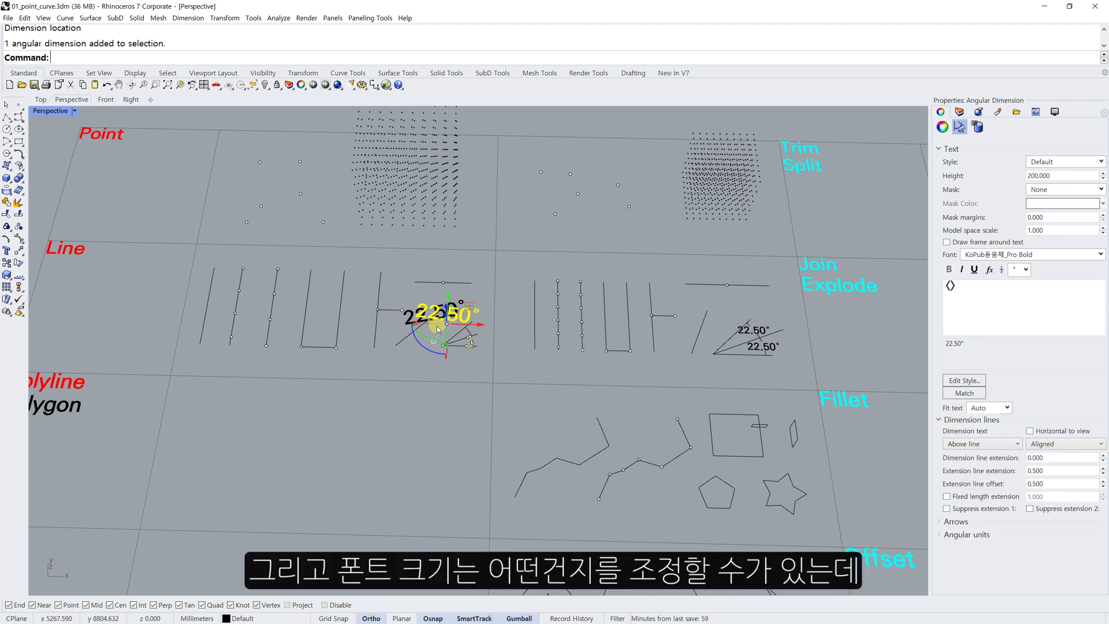
pyautogui.press('Escape')
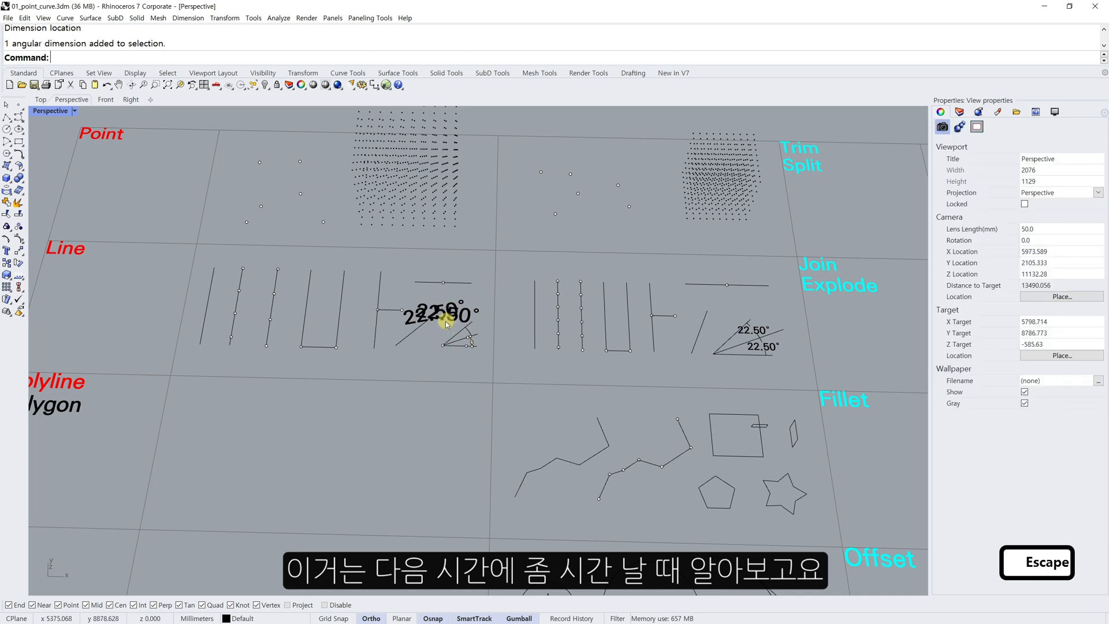
pyautogui.scroll(2, 445, 322)
pyautogui.scroll(6, 445, 322)
pyautogui.scroll(-8, 446, 335)
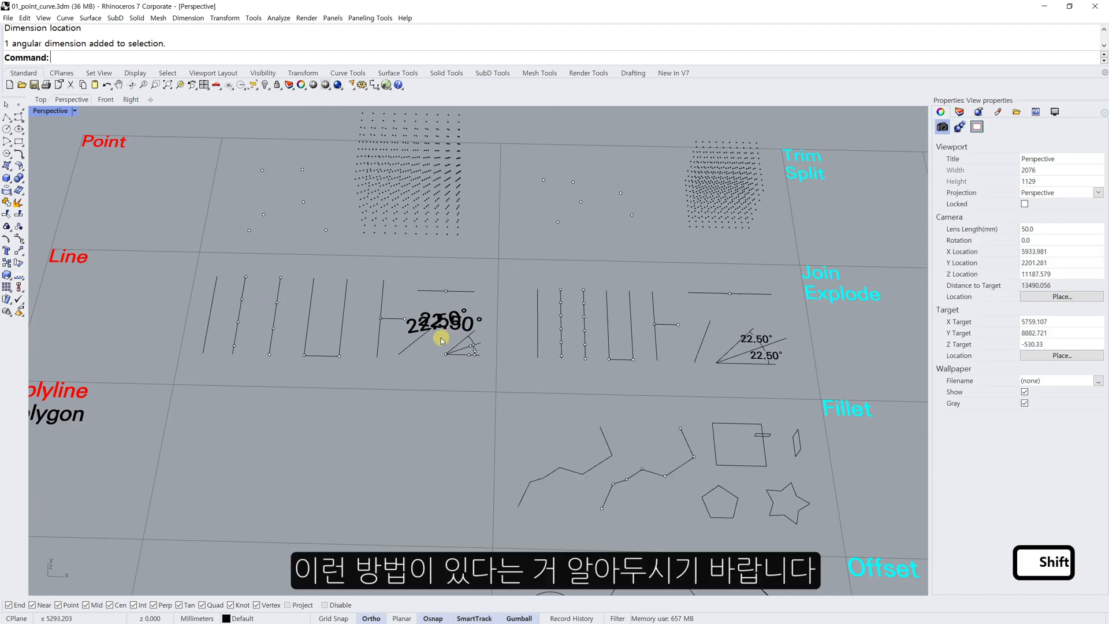
# - Draw a continuous open zigzag polyline of six segments in the empty practice cell of the Polyline row
pyautogui.keyDown('shift'); pyautogui.moveTo(448, 334); pyautogui.dragTo(642, 273, button='right'); pyautogui.keyUp('shift')
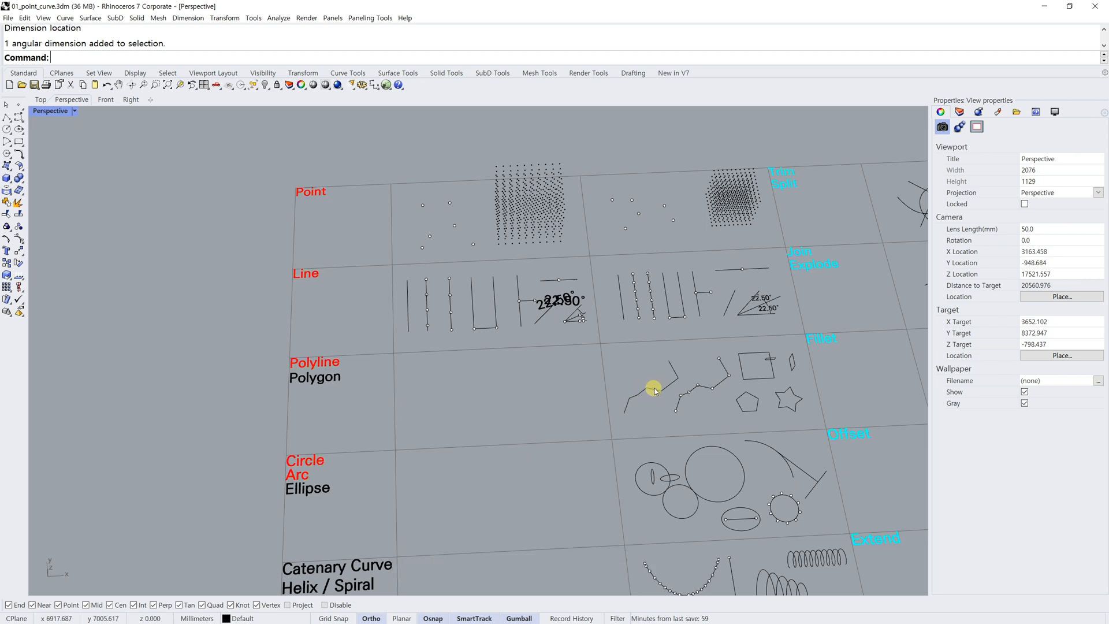
pyautogui.scroll(3, 666, 387)
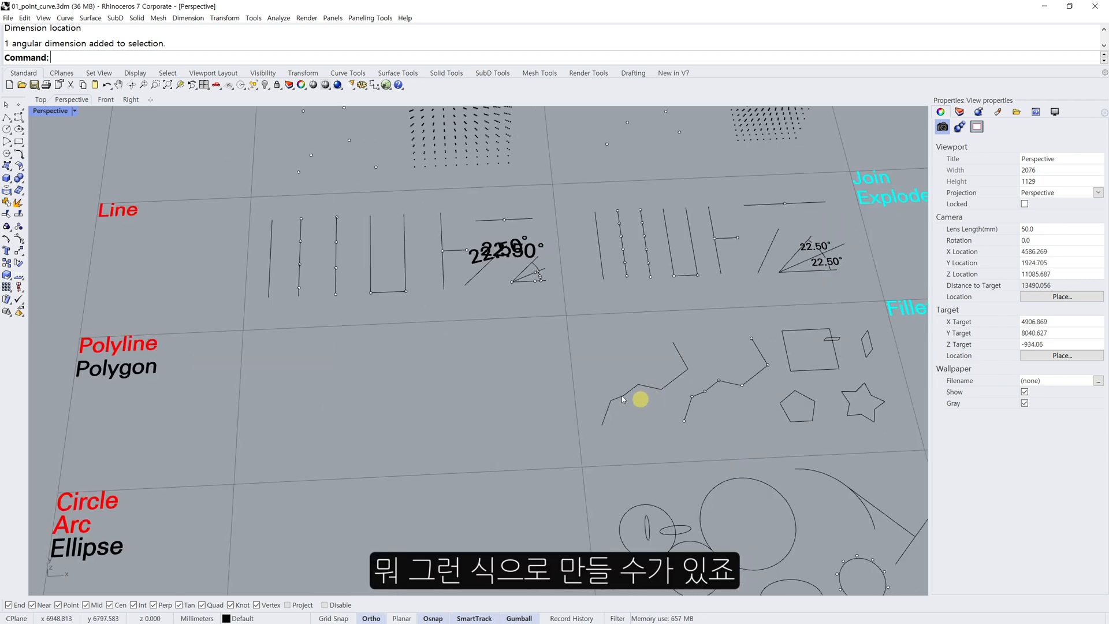
pyautogui.click(7, 119)
pyautogui.click(268, 452)
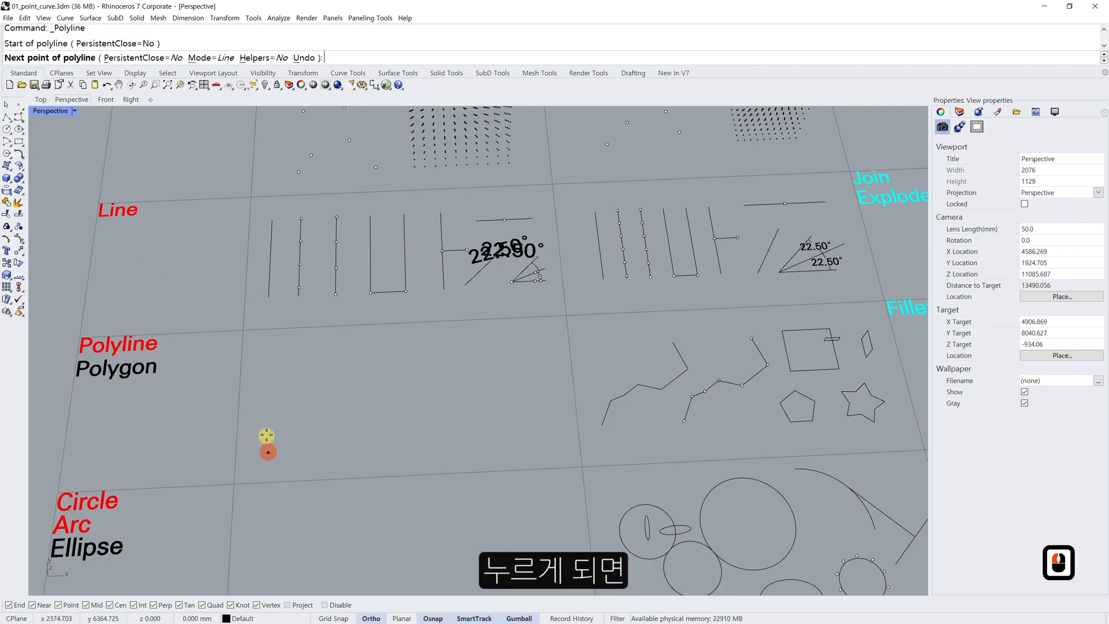
pyautogui.click(280, 403)
pyautogui.keyDown('shift'); pyautogui.click(310, 411); pyautogui.keyUp('shift')
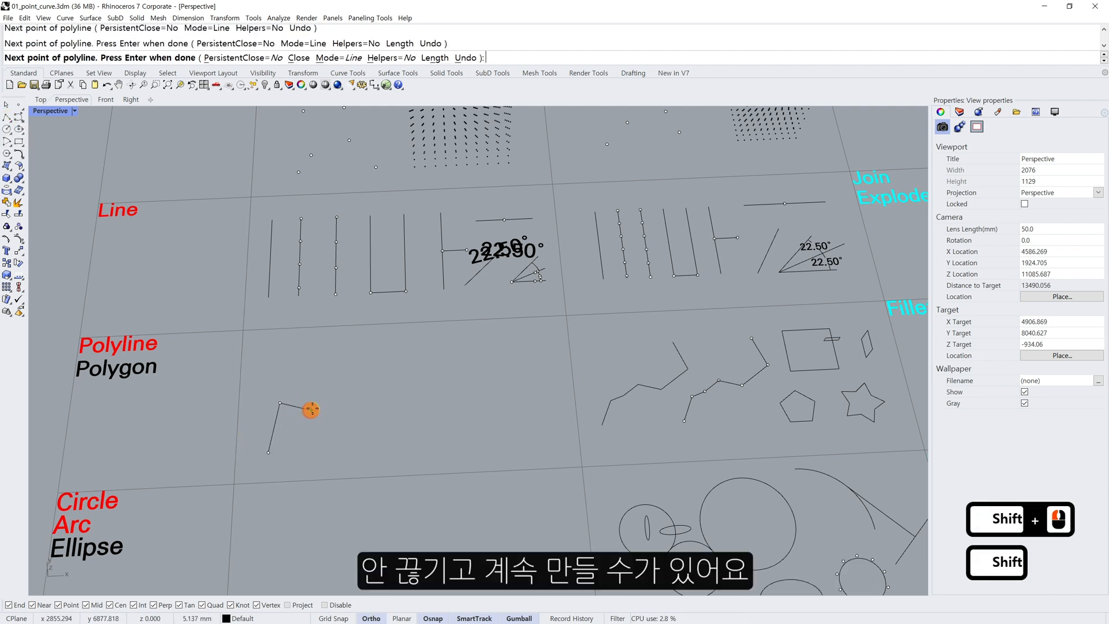
pyautogui.keyDown('shift'); pyautogui.click(329, 387); pyautogui.keyUp('shift')
pyautogui.keyDown('shift'); pyautogui.click(354, 402); pyautogui.keyUp('shift')
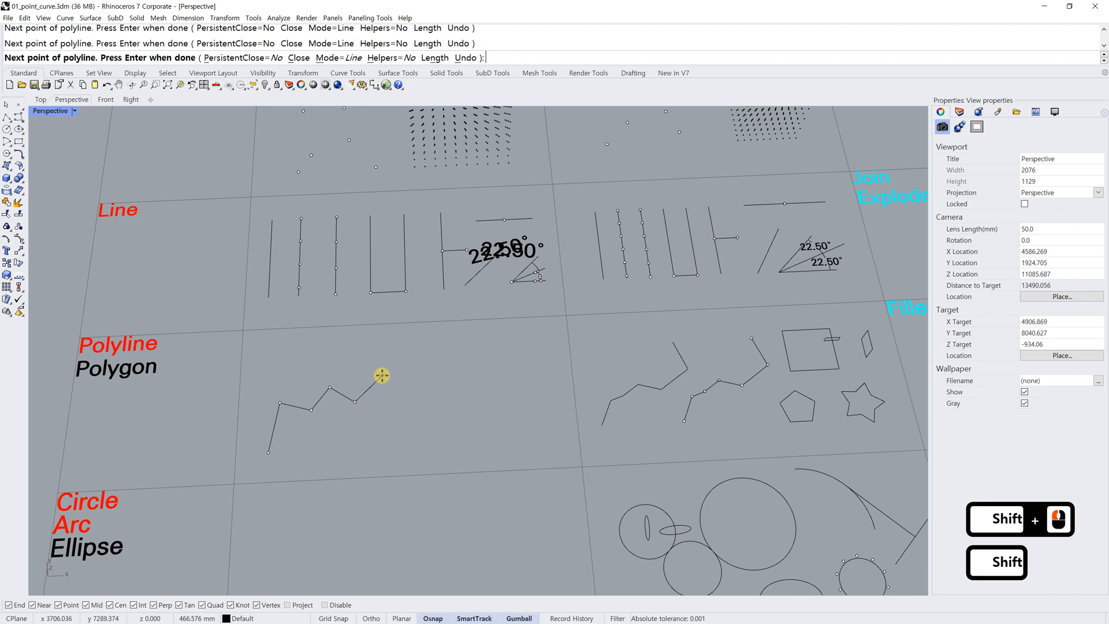
pyautogui.keyDown('shift'); pyautogui.click(382, 374); pyautogui.keyUp('shift')
pyautogui.keyDown('shift'); pyautogui.click(360, 341); pyautogui.keyUp('shift')
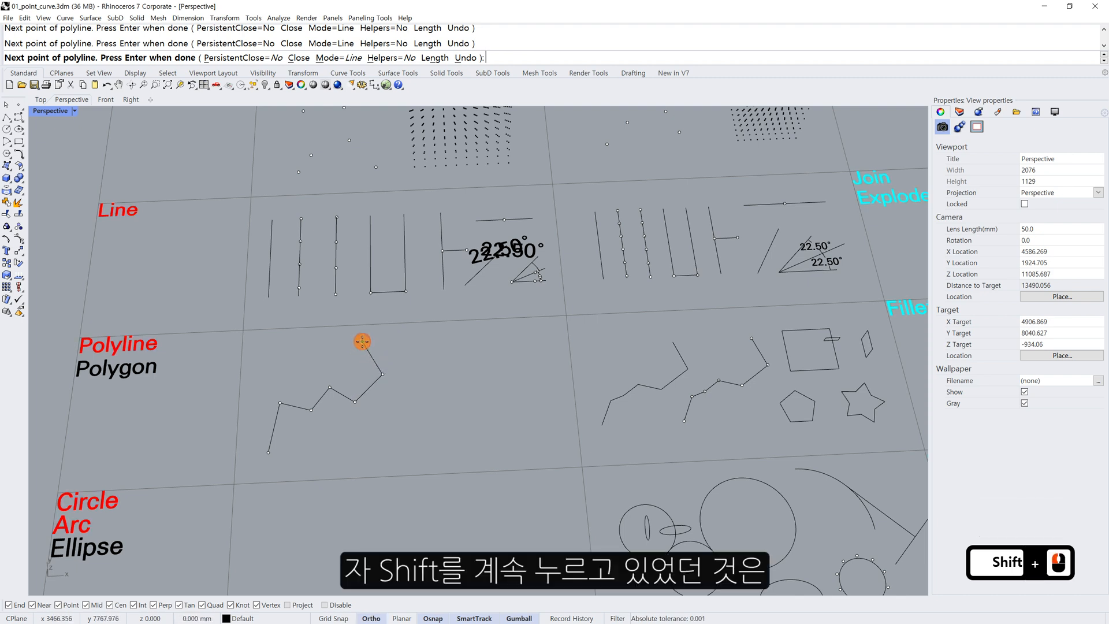
pyautogui.rightClick(363, 346)
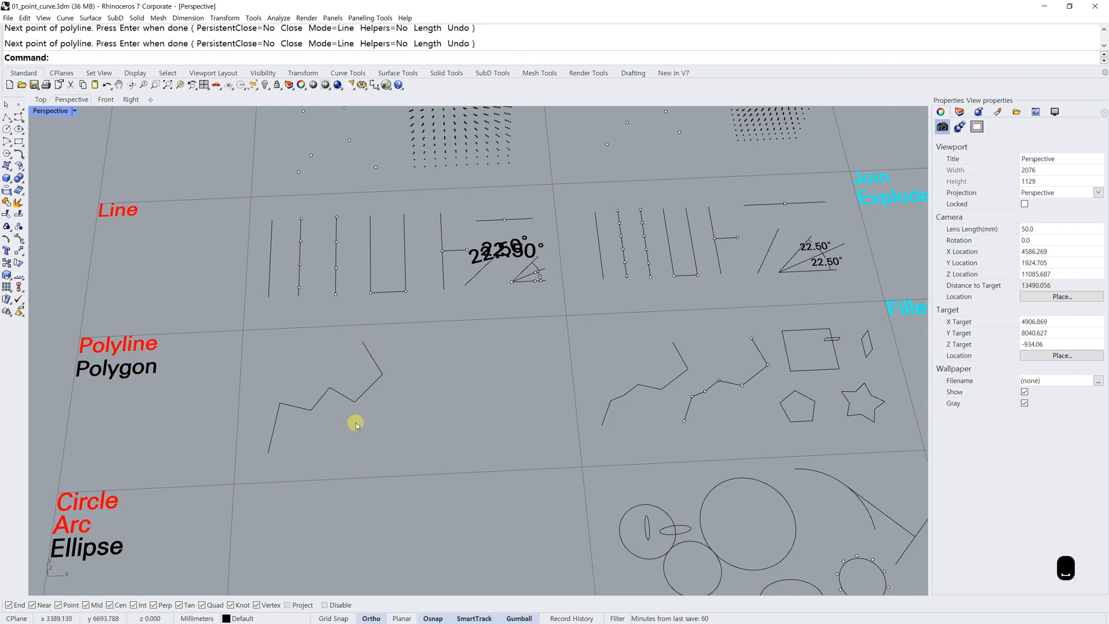
pyautogui.write('line')
pyautogui.press('Return')
pyautogui.moveTo(343, 426); pyautogui.dragTo(521, 422)
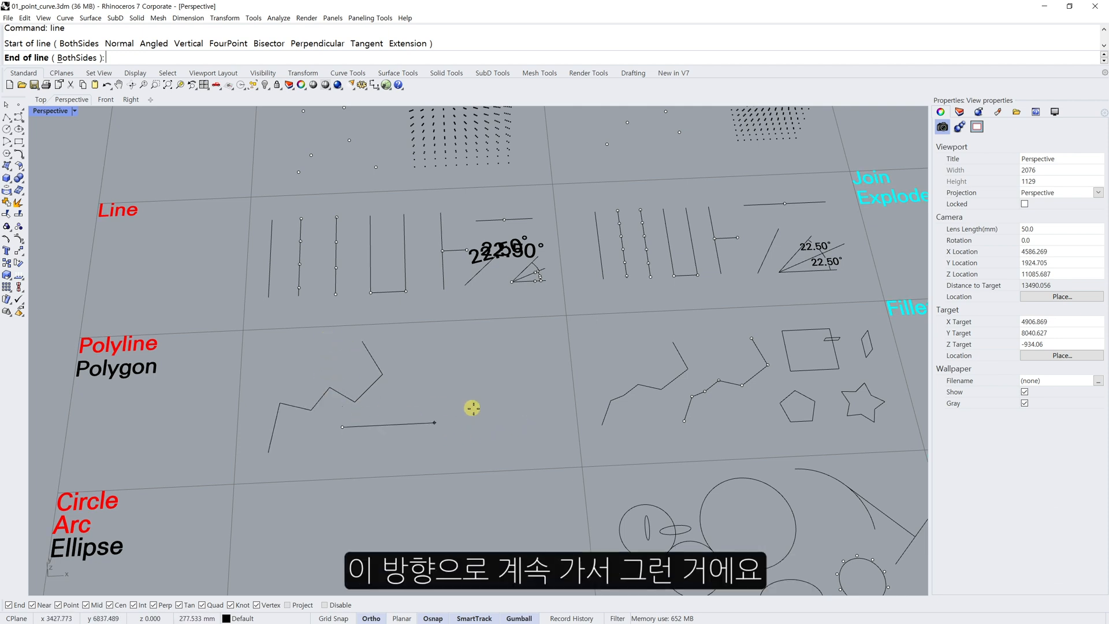
pyautogui.press('shift')
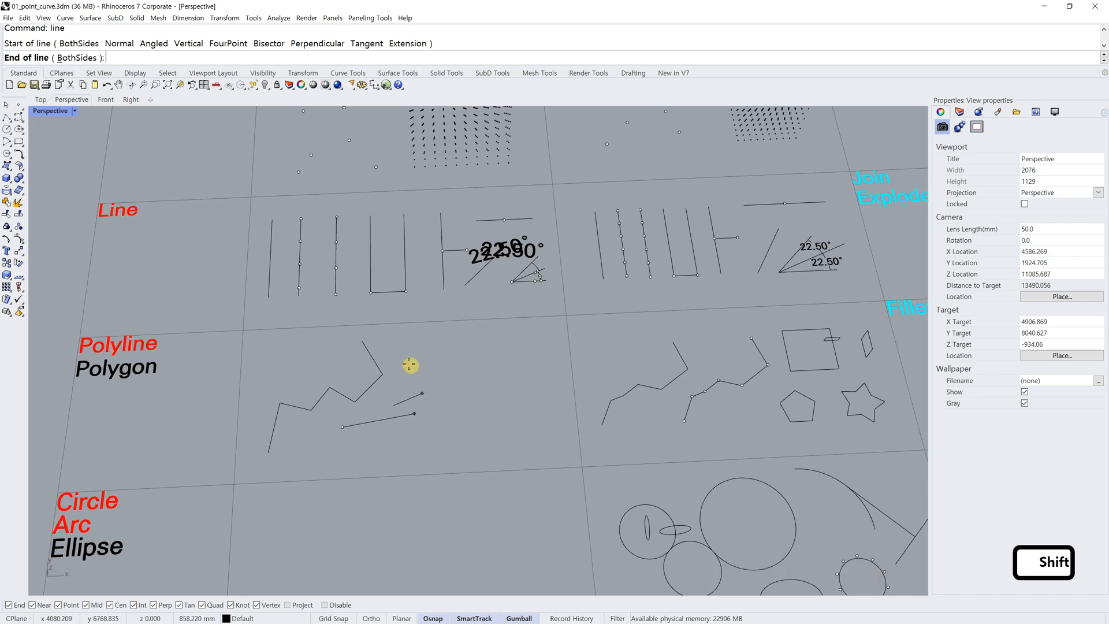
pyautogui.press('Escape')
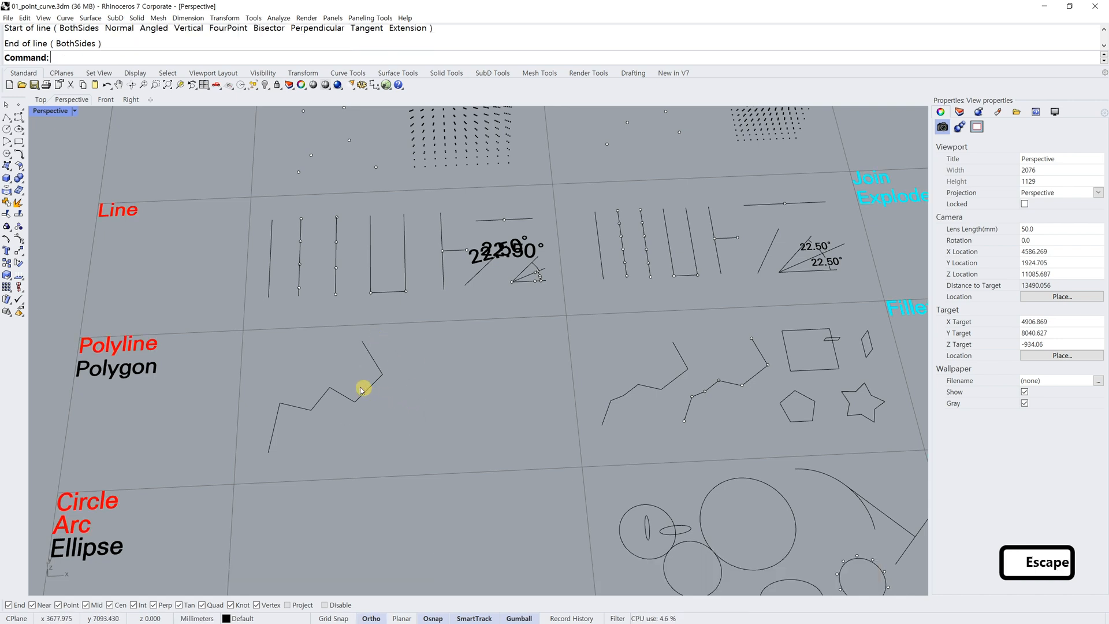
# - Select the new zigzag polyline to check whether its segments form one curve, and clear the selection
pyautogui.keyDown('shift'); pyautogui.moveTo(364, 388); pyautogui.dragTo(435, 371, button='right'); pyautogui.keyUp('shift')
pyautogui.scroll(3, 457, 375)
pyautogui.click(471, 376)
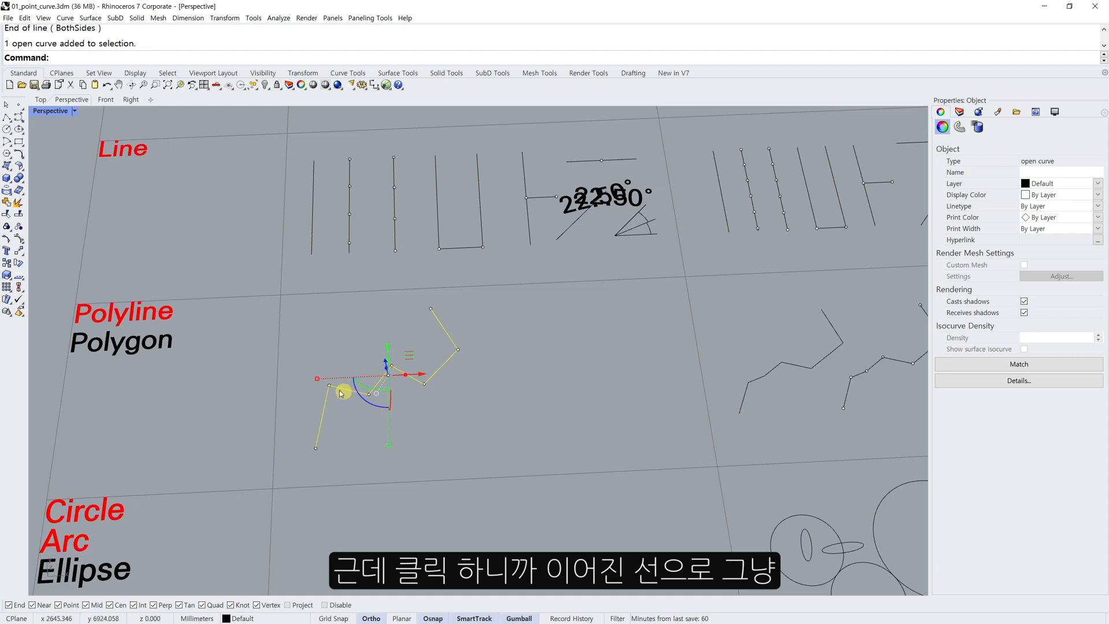
pyautogui.press('Escape')
pyautogui.press('Escape')
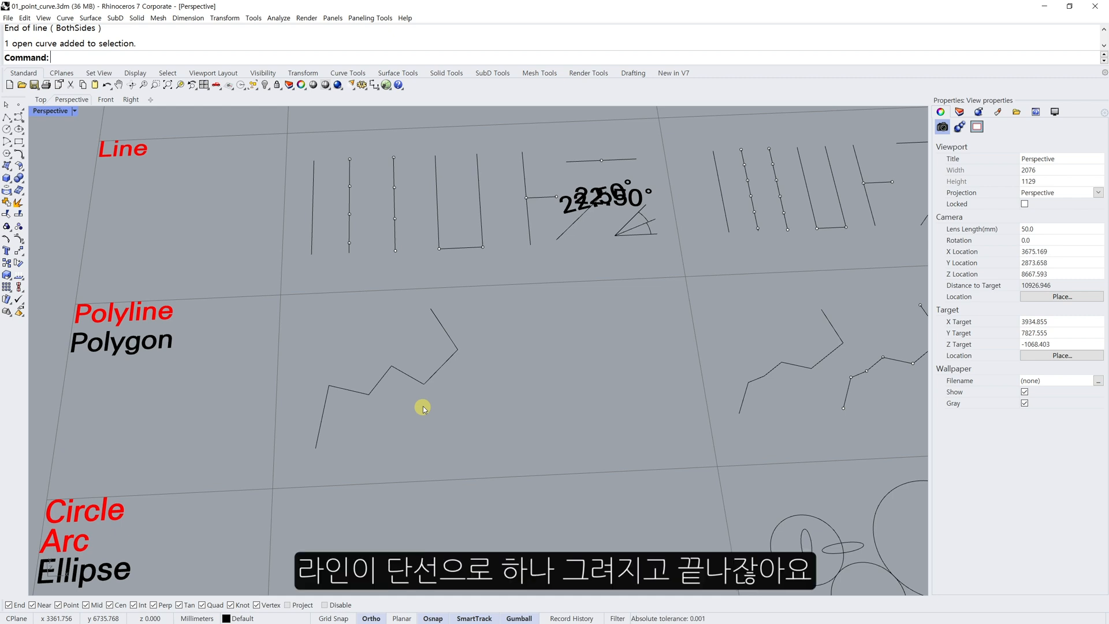
# - Draw a chain of six connected line segments beside the zigzag polyline with the Lines command
pyautogui.write('lines')
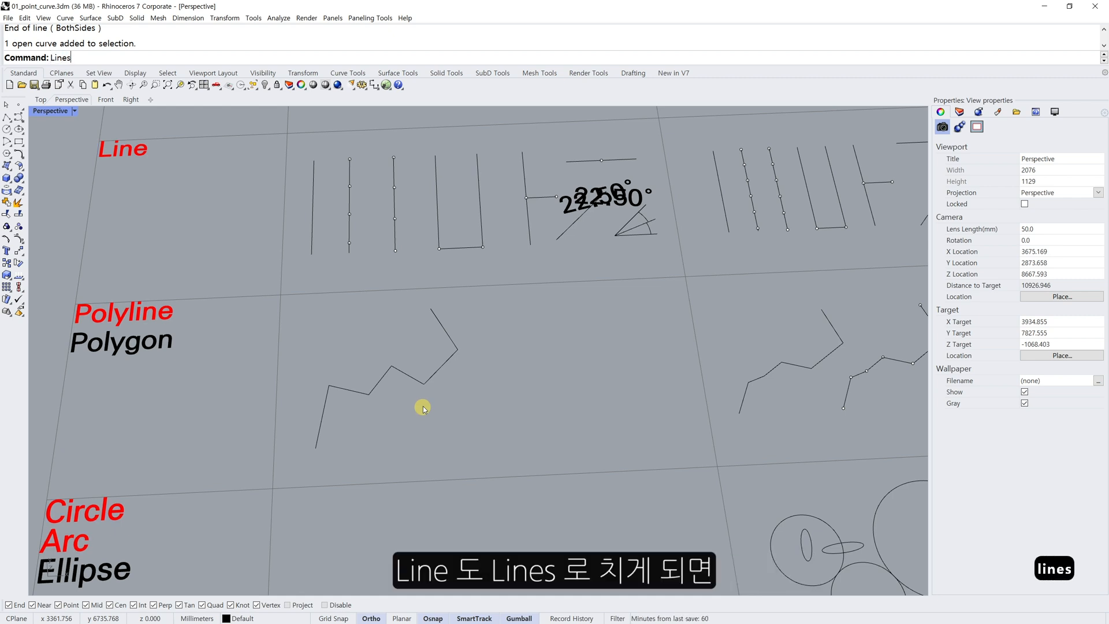
pyautogui.press('Return')
pyautogui.click(406, 446)
pyautogui.click(458, 444)
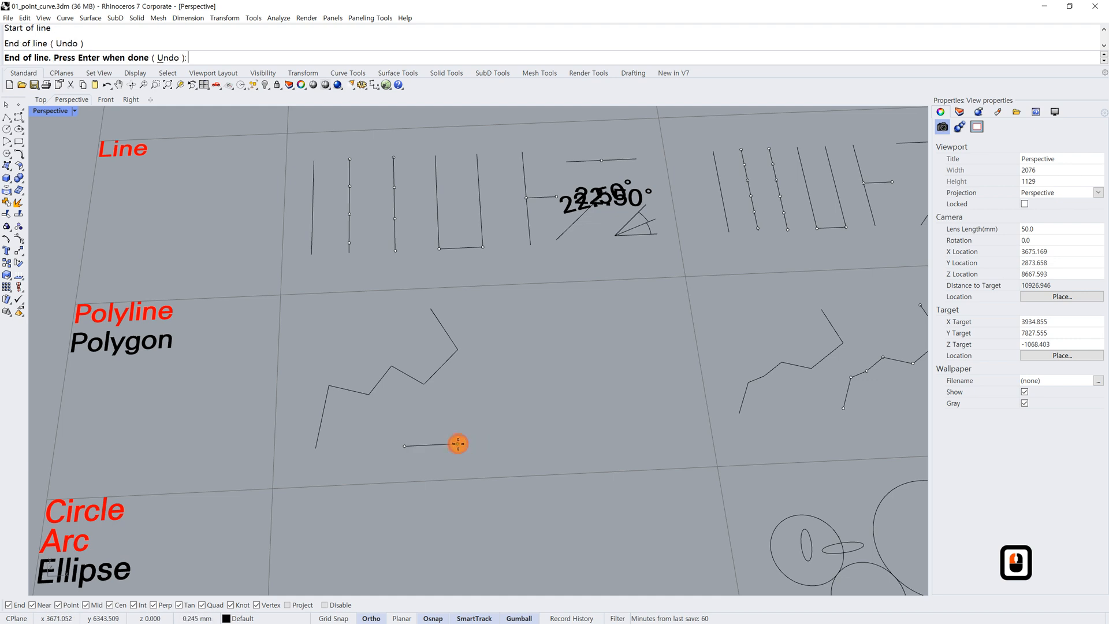
pyautogui.keyDown('shift'); pyautogui.click(483, 393); pyautogui.keyUp('shift')
pyautogui.keyDown('shift'); pyautogui.click(505, 367); pyautogui.keyUp('shift')
pyautogui.keyDown('shift'); pyautogui.click(529, 389); pyautogui.keyUp('shift')
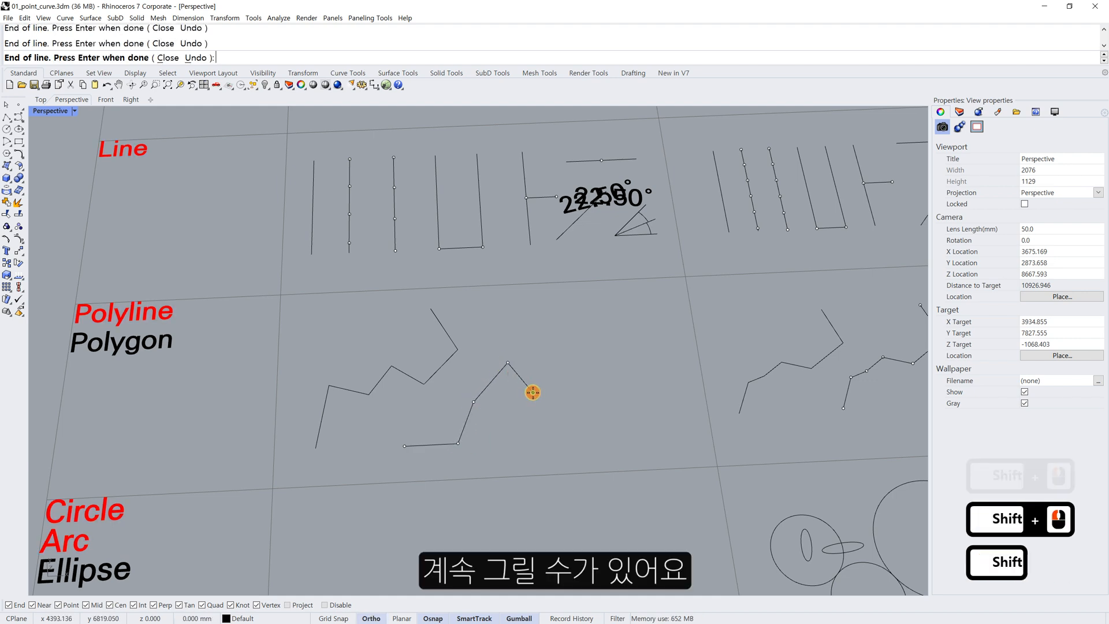
pyautogui.keyDown('shift'); pyautogui.click(572, 358); pyautogui.keyUp('shift')
pyautogui.keyDown('shift'); pyautogui.click(564, 312); pyautogui.keyUp('shift')
pyautogui.rightClick(543, 334)
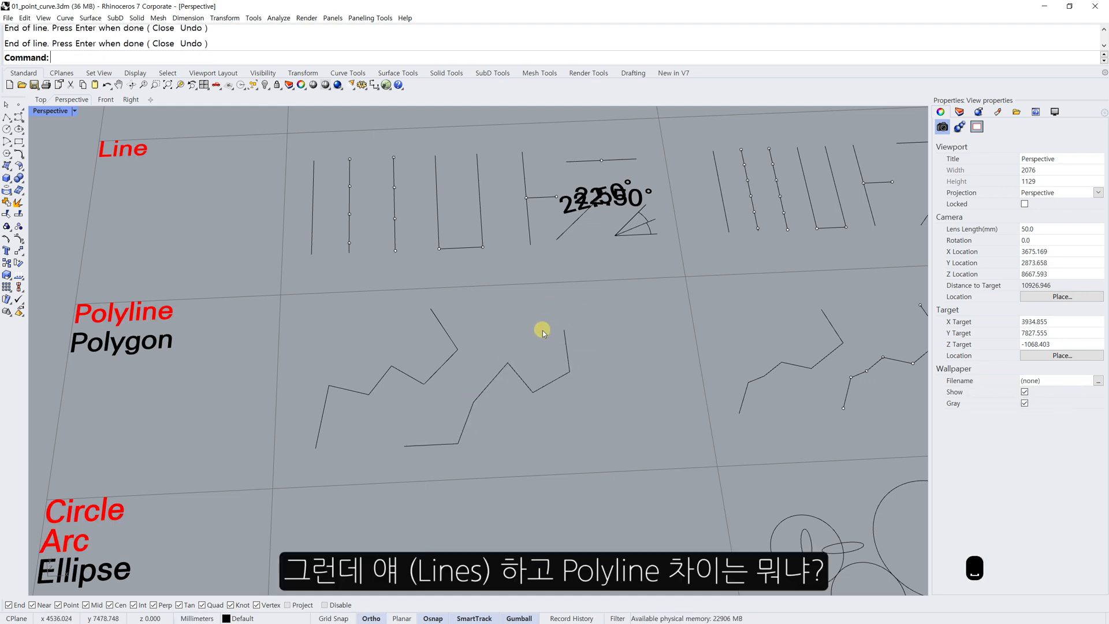
# - Select segments of the Lines chain individually and as a group to check whether they are separate curves
pyautogui.click(550, 382)
pyautogui.click(487, 383)
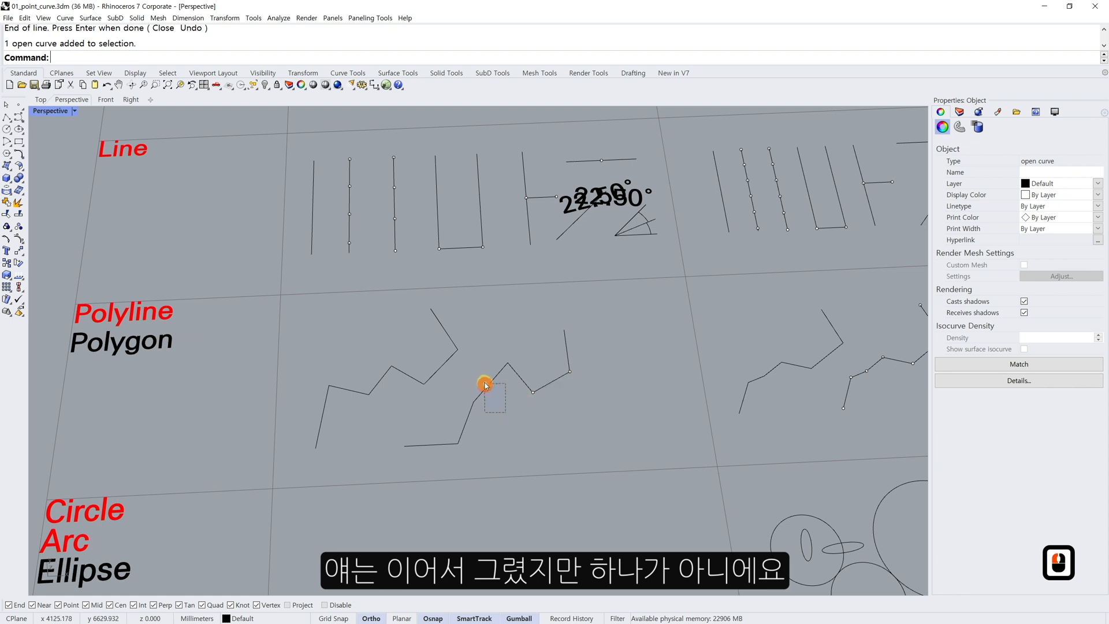
pyautogui.click(485, 429)
pyautogui.click(462, 425)
pyautogui.click(434, 444)
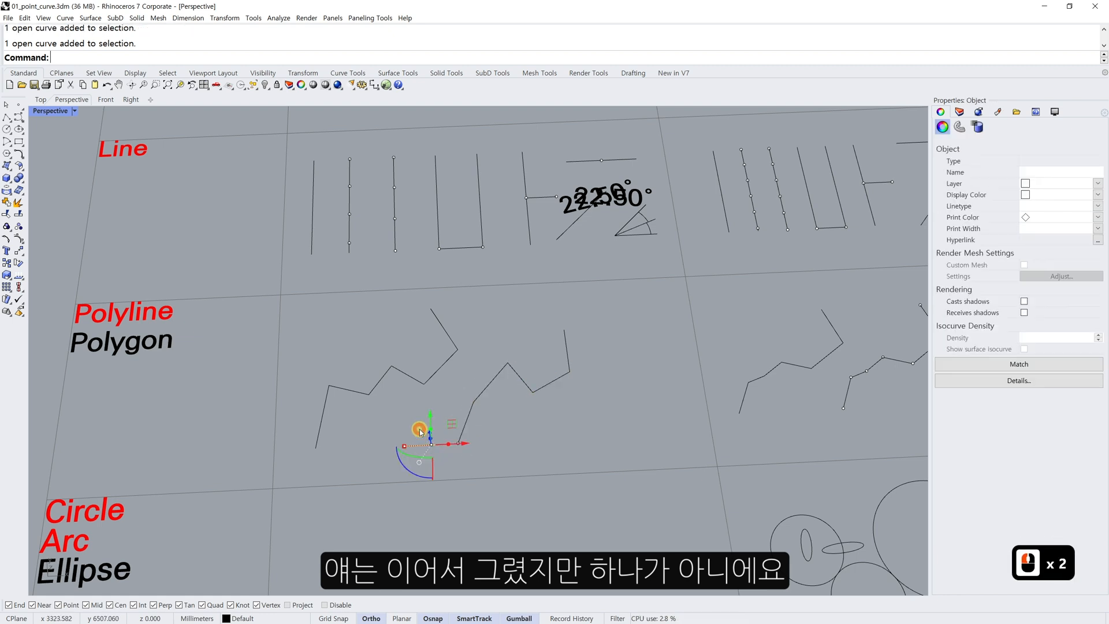
pyautogui.click(533, 456)
pyautogui.moveTo(619, 457); pyautogui.dragTo(469, 358)
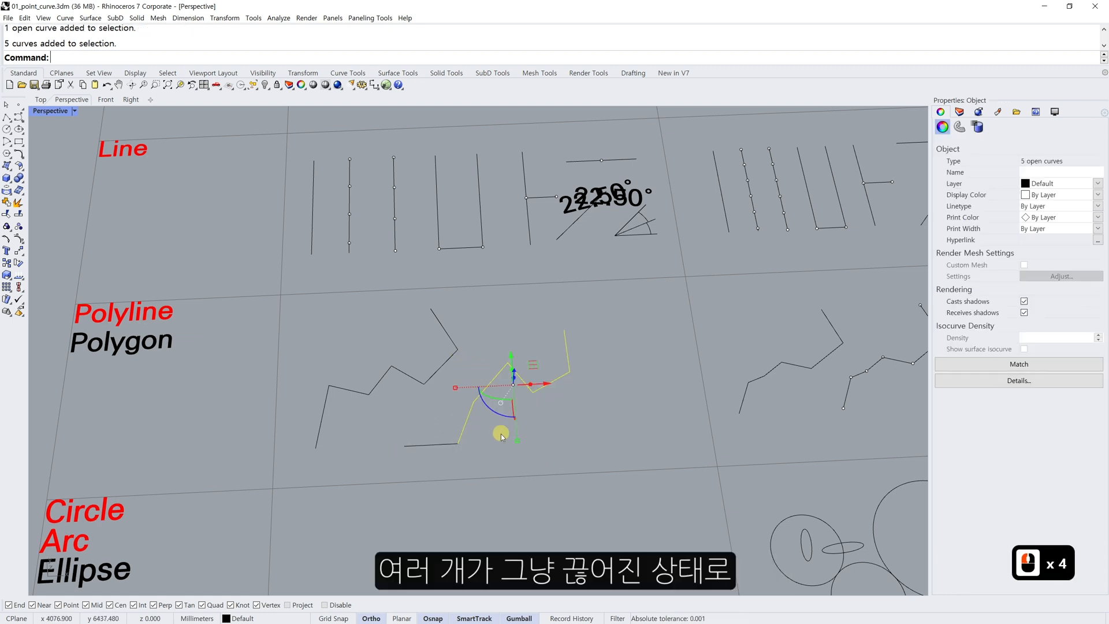
# - Delete all segments of the chain drawn with the Lines command
pyautogui.moveTo(487, 448); pyautogui.dragTo(454, 440)
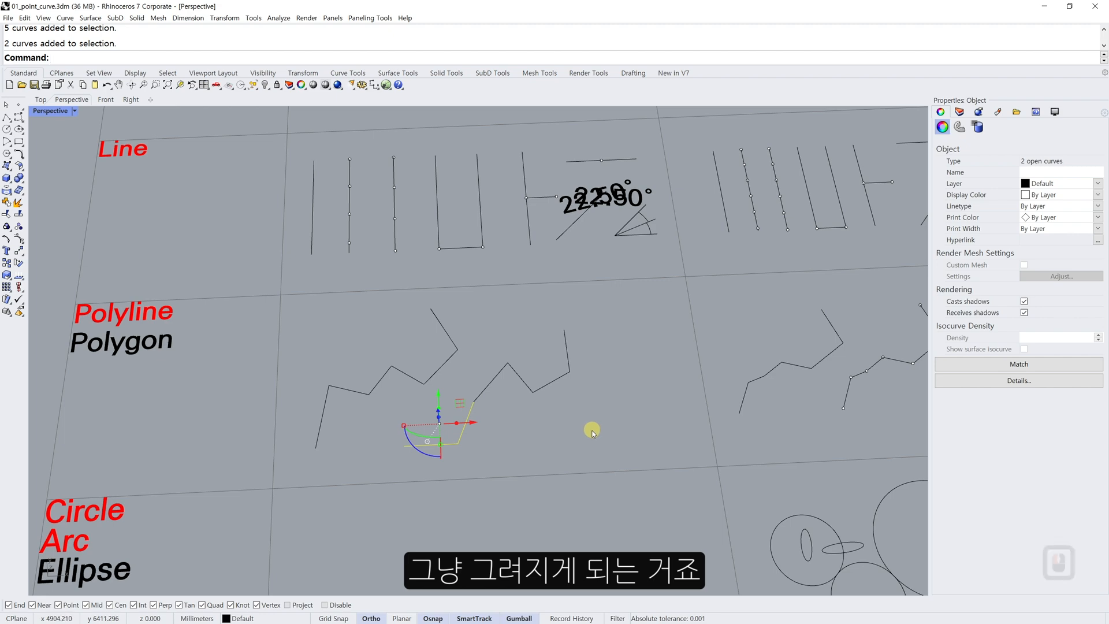
pyautogui.write('e')
pyautogui.press('space')
pyautogui.click(570, 371)
pyautogui.press('Delete')
# - Place seven points in a winding row beside the zigzag polyline with the Points command
pyautogui.moveTo(572, 372)
pyautogui.keyDown('shift'); pyautogui.mouseDown(button='right')
pyautogui.moveTo(525, 383)
pyautogui.moveTo(598, 384)
pyautogui.moveTo(567, 379)
pyautogui.mouseUp(button='right'); pyautogui.keyUp('shift')
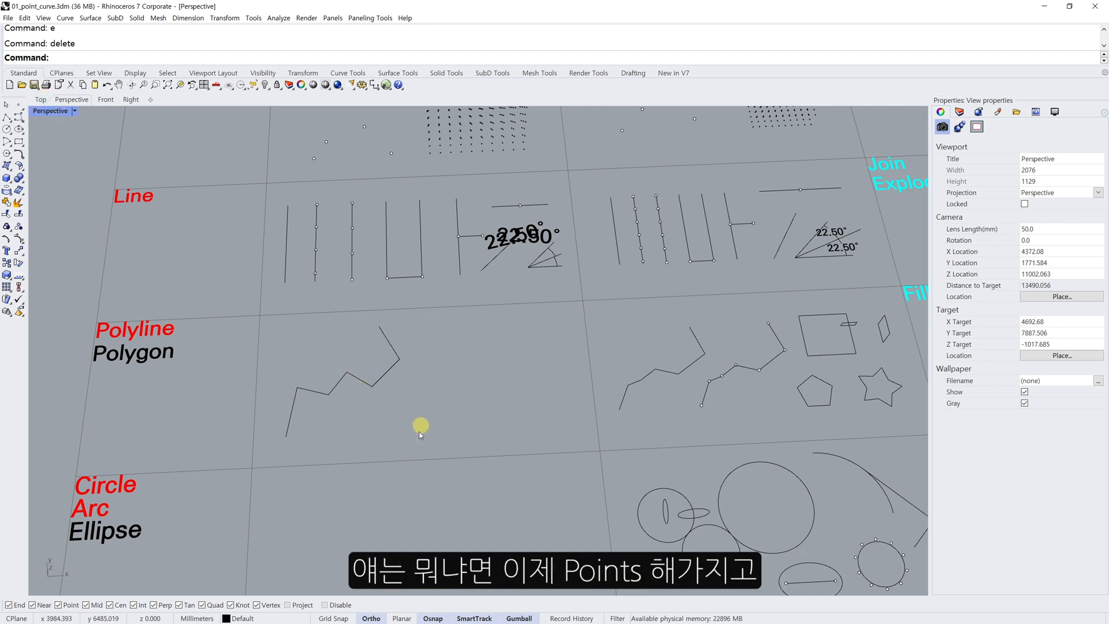
pyautogui.write('points')
pyautogui.press('Return')
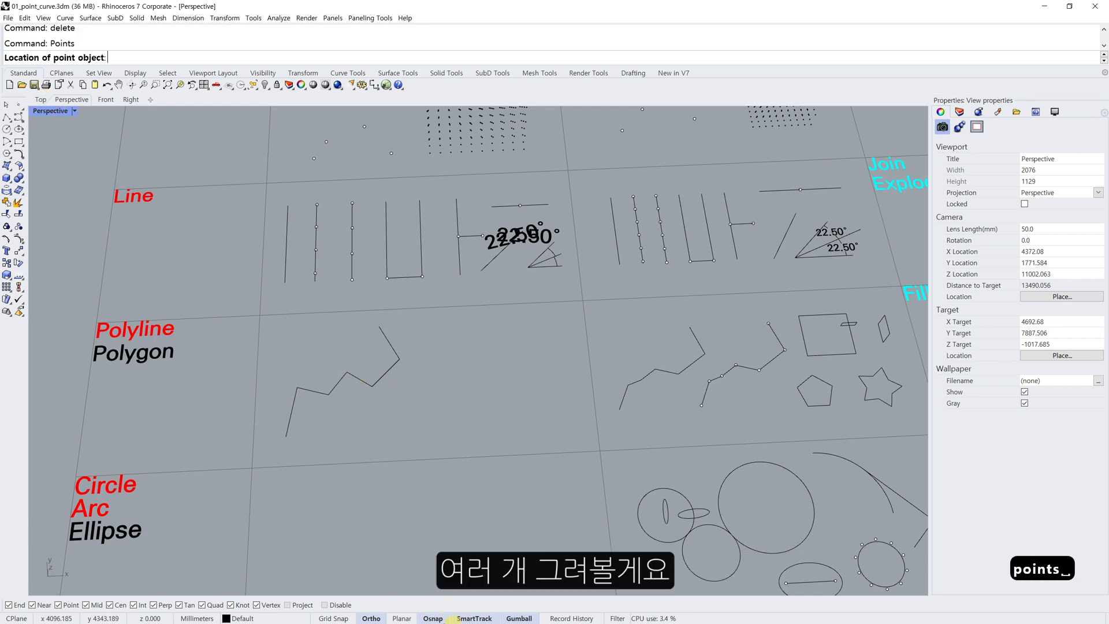
pyautogui.click(381, 436)
pyautogui.click(403, 404)
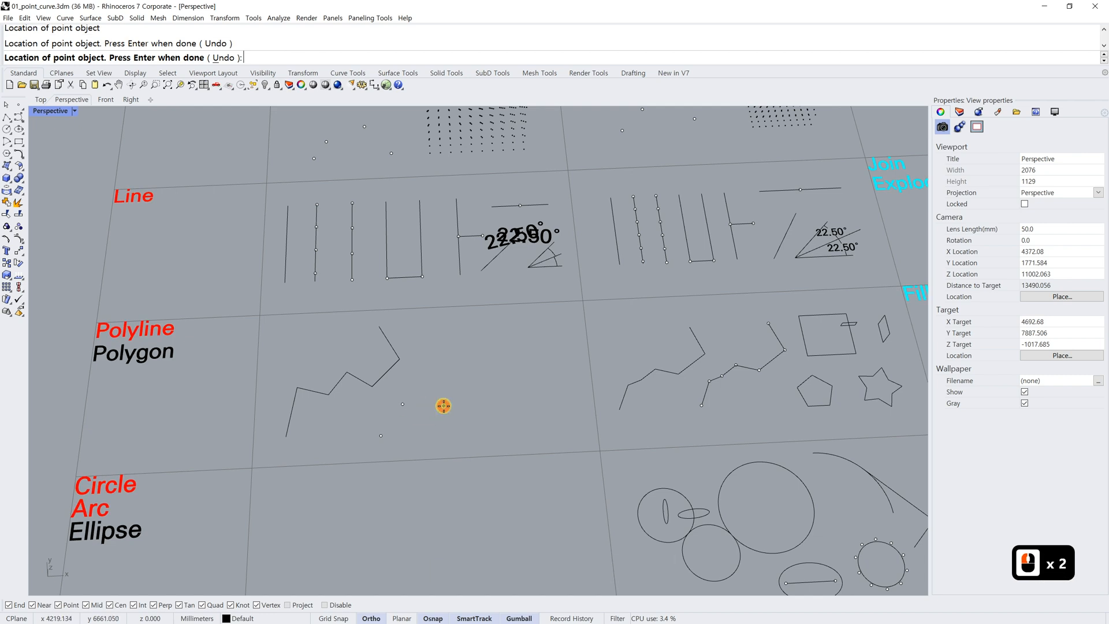
pyautogui.click(444, 405)
pyautogui.click(452, 365)
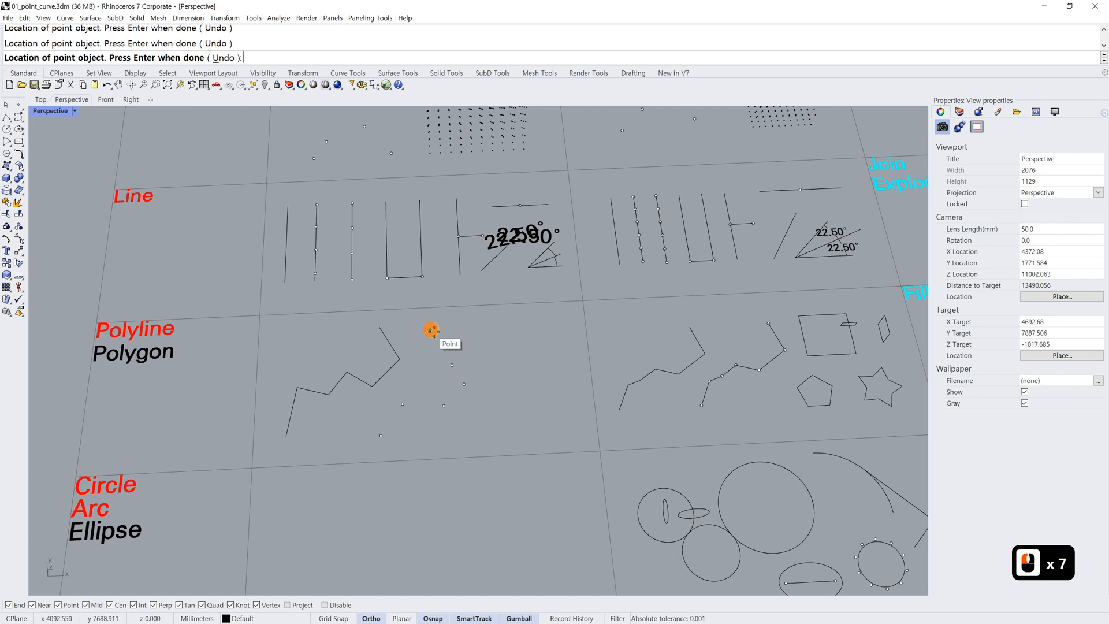
pyautogui.rightClick(467, 357)
# - Create an open degree 1 interpolated polyline through the seven new points with Polyline Through Points
pyautogui.moveTo(356, 321); pyautogui.dragTo(523, 466)
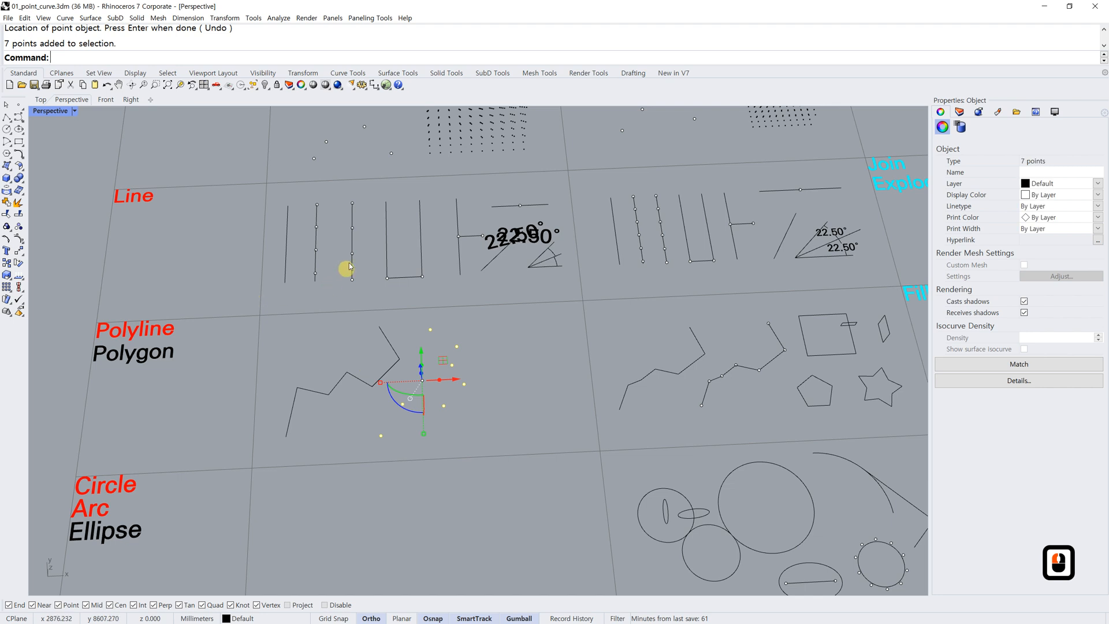
pyautogui.click(11, 120)
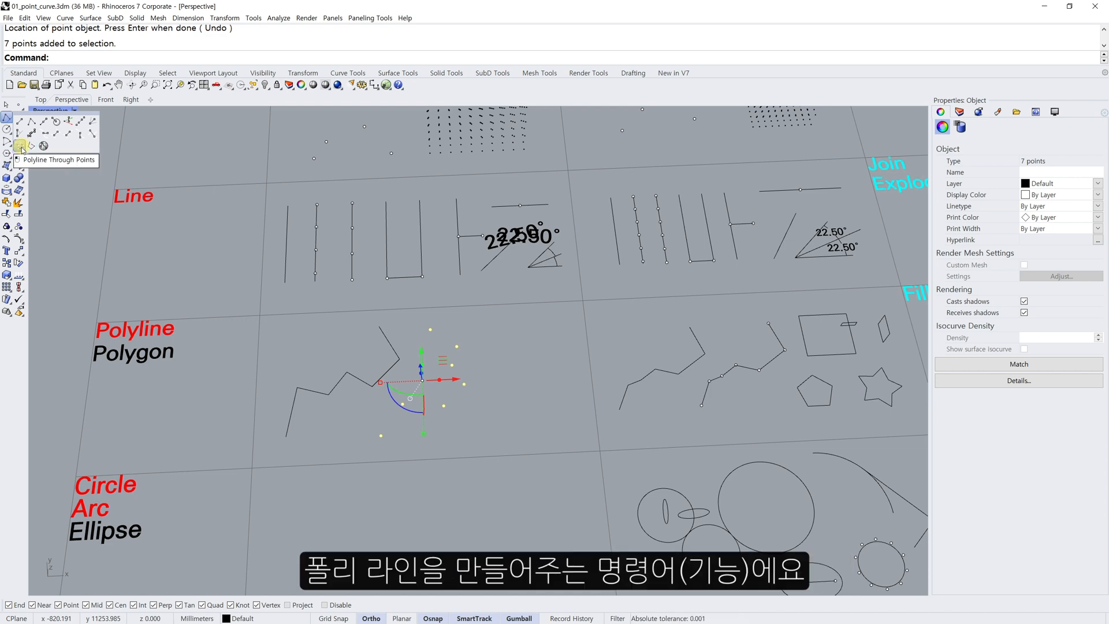
pyautogui.click(20, 147)
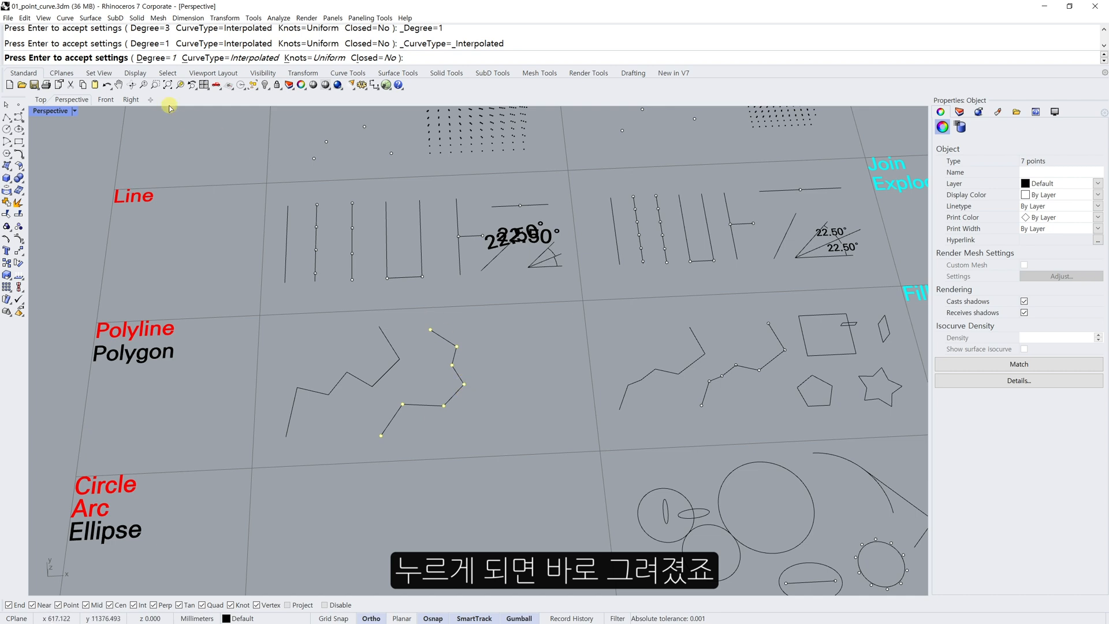
pyautogui.press('space')
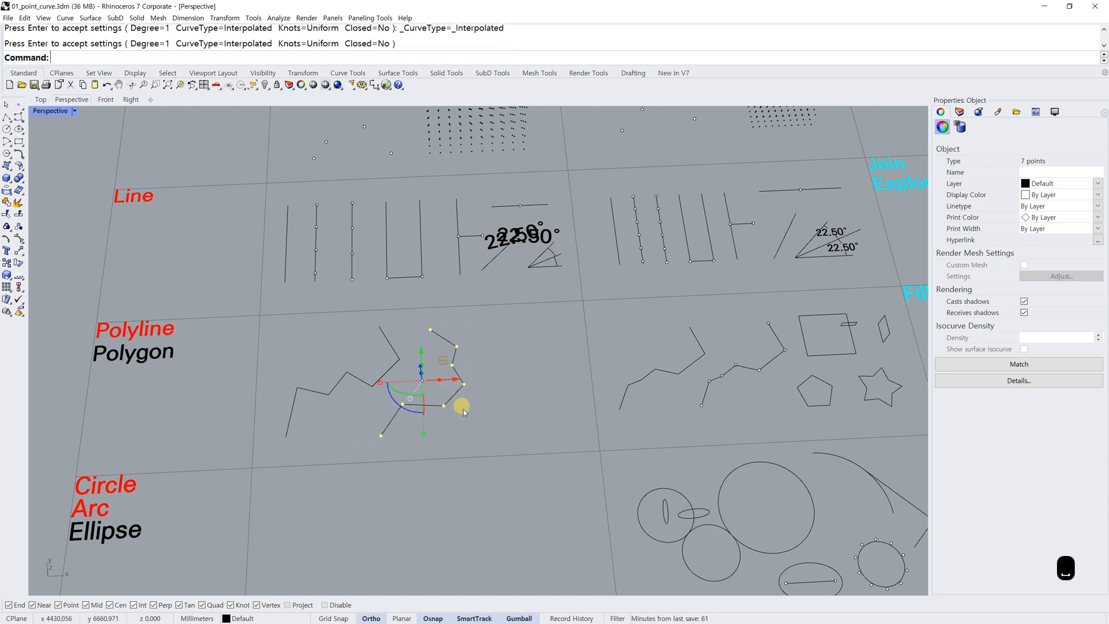
pyautogui.press('Escape')
pyautogui.press('Escape')
# - Select the polyline running through the points to check whether it is one curve, and clear the selection
pyautogui.scroll(2, 471, 387)
pyautogui.click(470, 390)
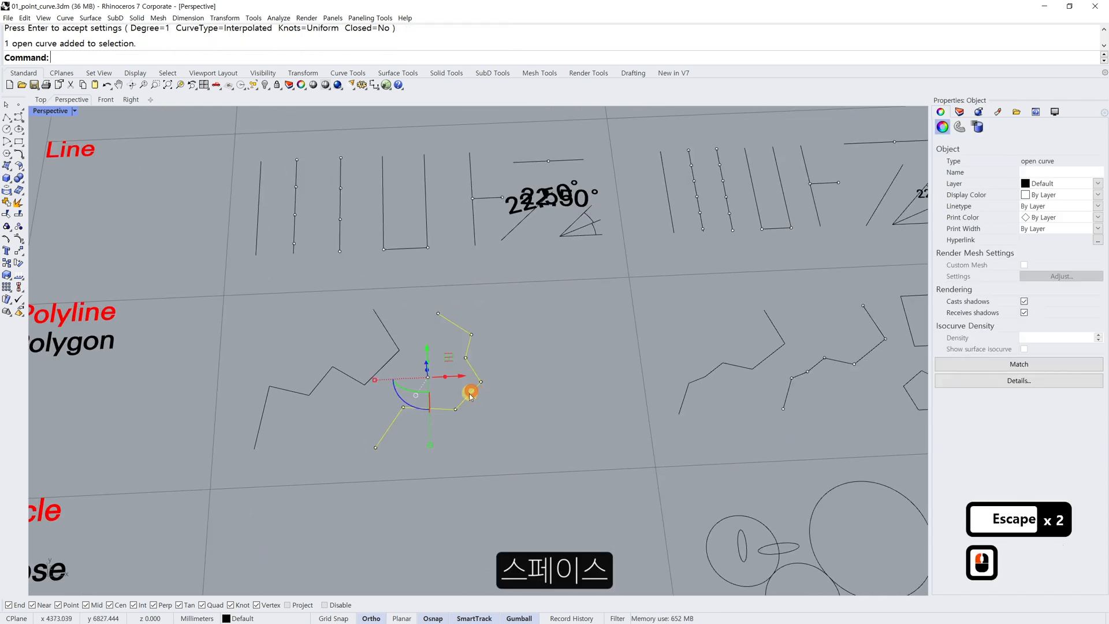
pyautogui.press('Escape')
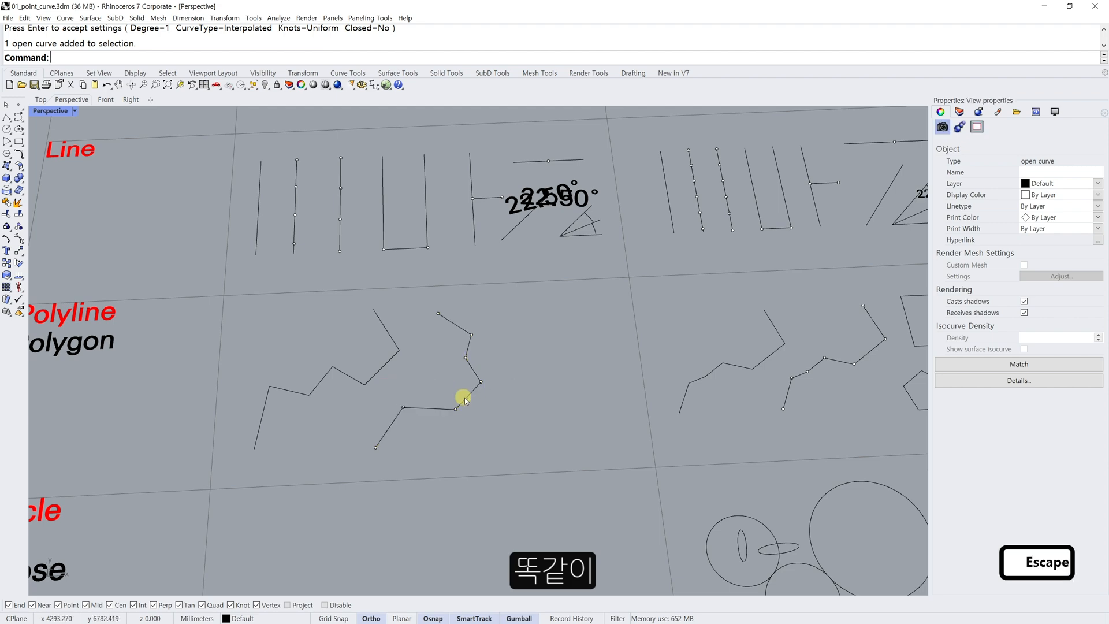
pyautogui.press('Escape')
# - Window-select the seven points and their polyline with a frame that only partly covers the zigzag polyline
pyautogui.keyDown('shift'); pyautogui.scroll(-3, 466, 389); pyautogui.keyUp('shift')
pyautogui.keyDown('shift'); pyautogui.scroll(2, 487, 386); pyautogui.keyUp('shift')
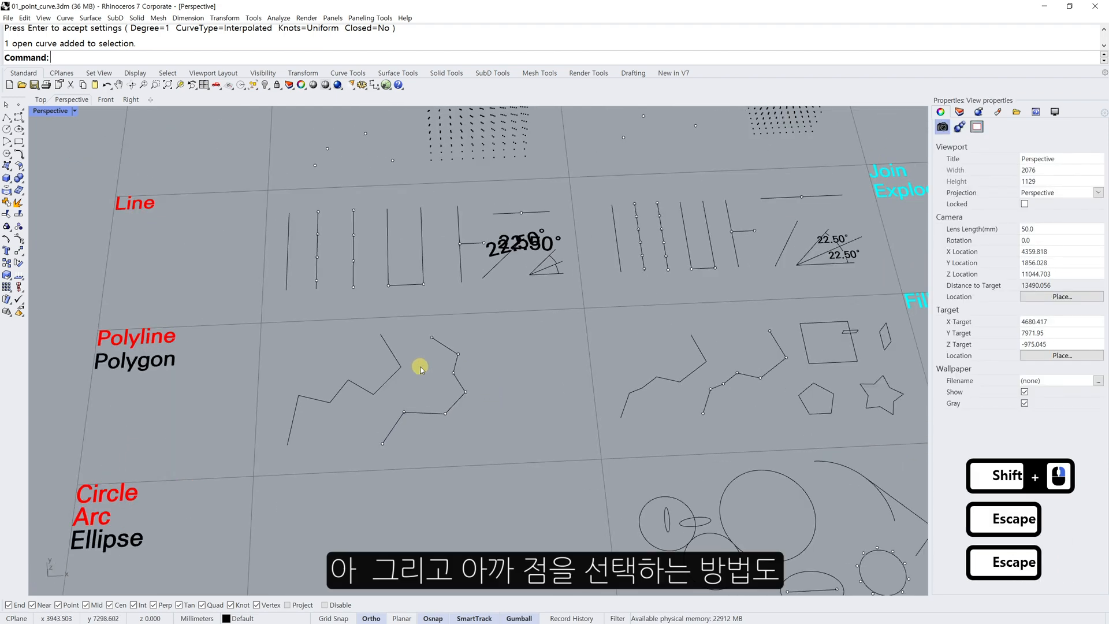
pyautogui.moveTo(340, 328); pyautogui.dragTo(515, 439)
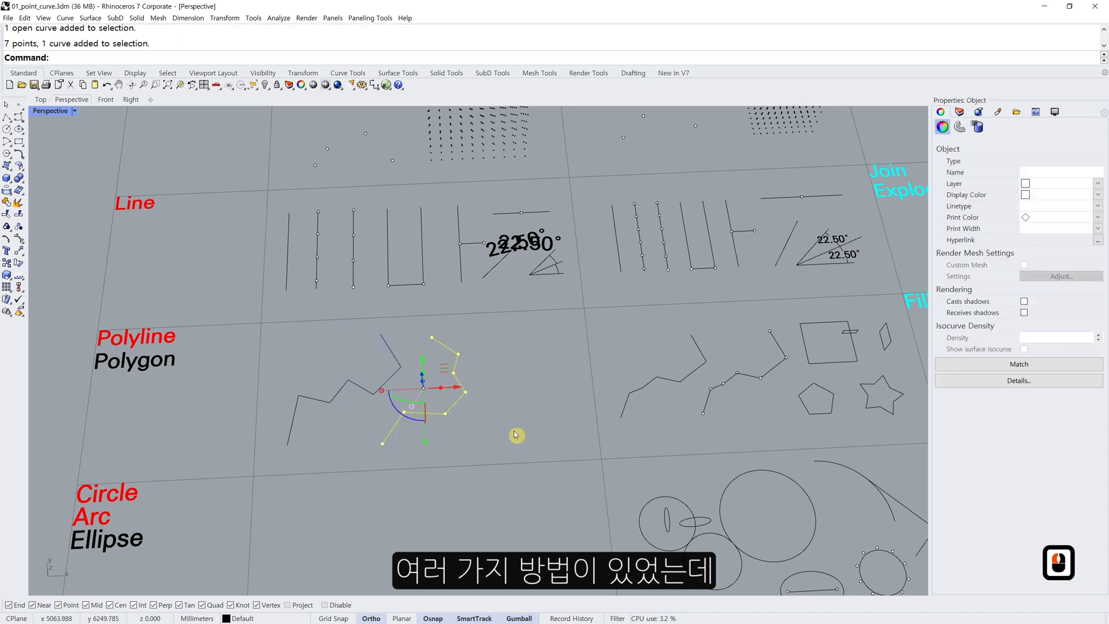
pyautogui.press('Escape')
pyautogui.moveTo(342, 328); pyautogui.dragTo(535, 454)
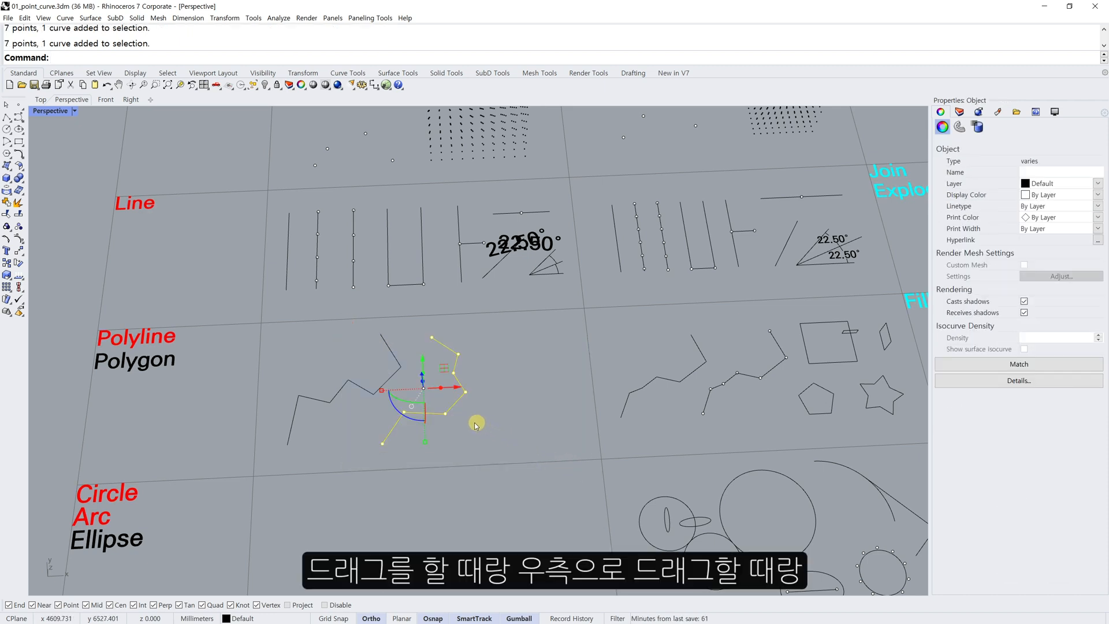
pyautogui.press('Escape')
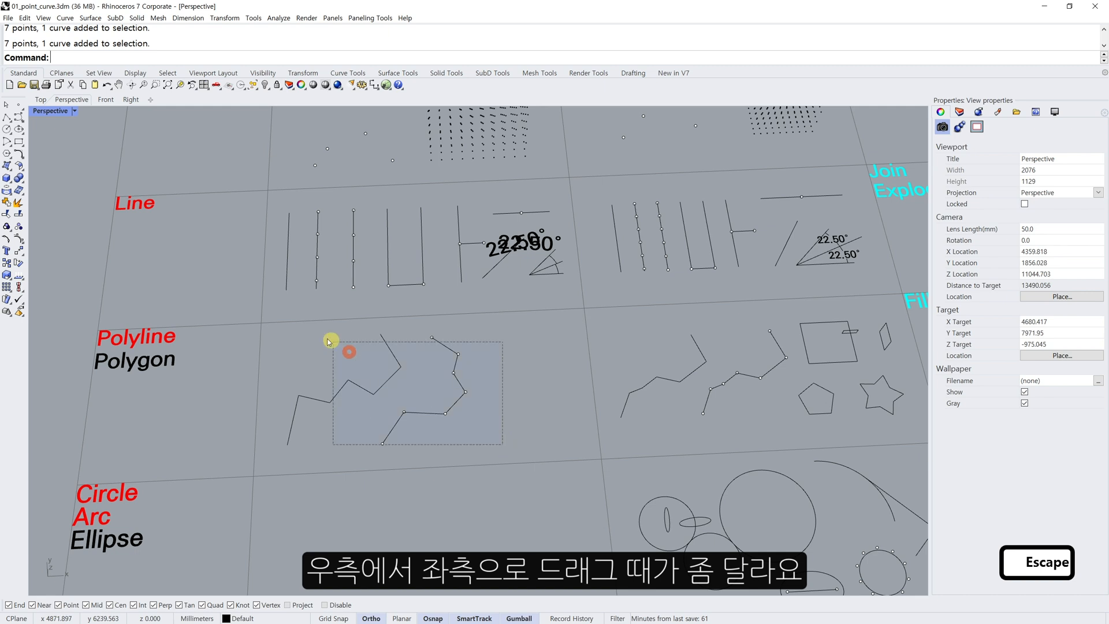
# - Crossing-select the seven points, their polyline and the zigzag polyline with a frame that only partly covers the zigzag, and clear the selection
pyautogui.moveTo(329, 341); pyautogui.dragTo(358, 323)
pyautogui.press('Escape')
pyautogui.press('Escape')
pyautogui.press('Escape')
pyautogui.press('Escape')
pyautogui.press('Escape')
pyautogui.moveTo(504, 450)
pyautogui.mouseDown()
pyautogui.moveTo(349, 323)
pyautogui.moveTo(504, 457)
pyautogui.mouseUp()
pyautogui.press('Escape')
pyautogui.press('Escape')
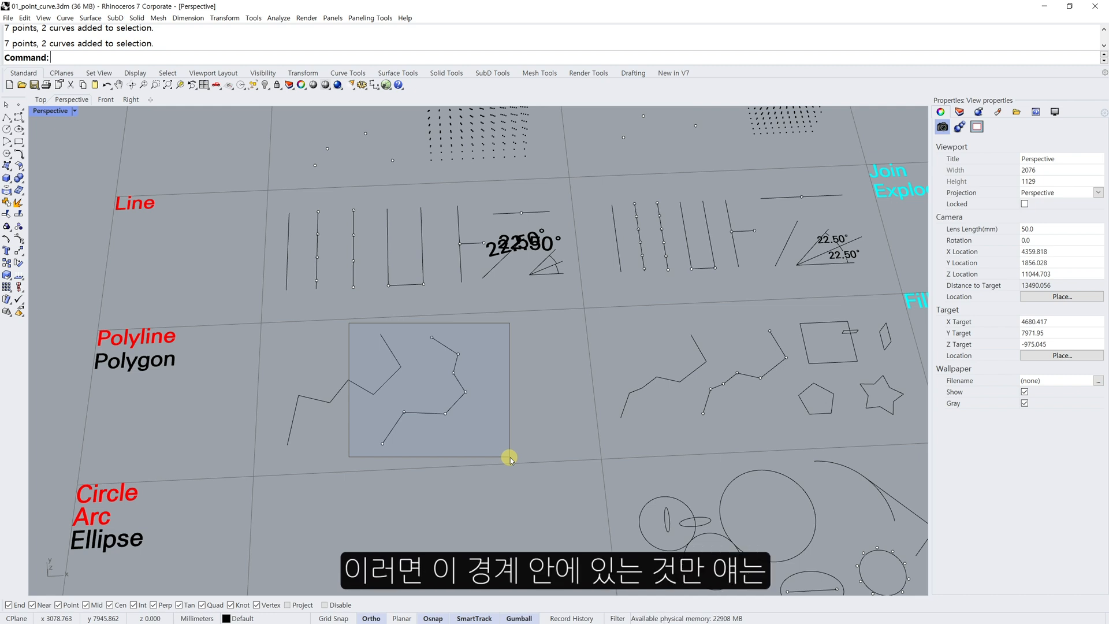
# - Repeat the selection with a window frame so only the fully enclosed points and their polyline are picked, and clear it
pyautogui.moveTo(509, 458); pyautogui.dragTo(509, 458)
pyautogui.press('Escape')
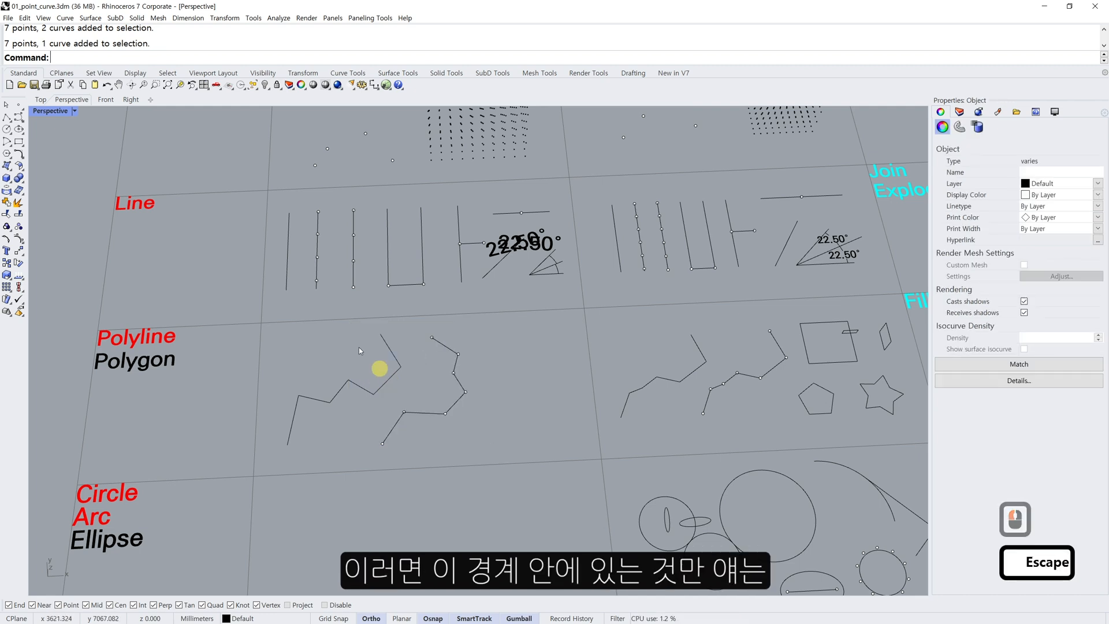
pyautogui.moveTo(346, 328); pyautogui.dragTo(512, 453)
pyautogui.press('Escape')
pyautogui.press('Escape')
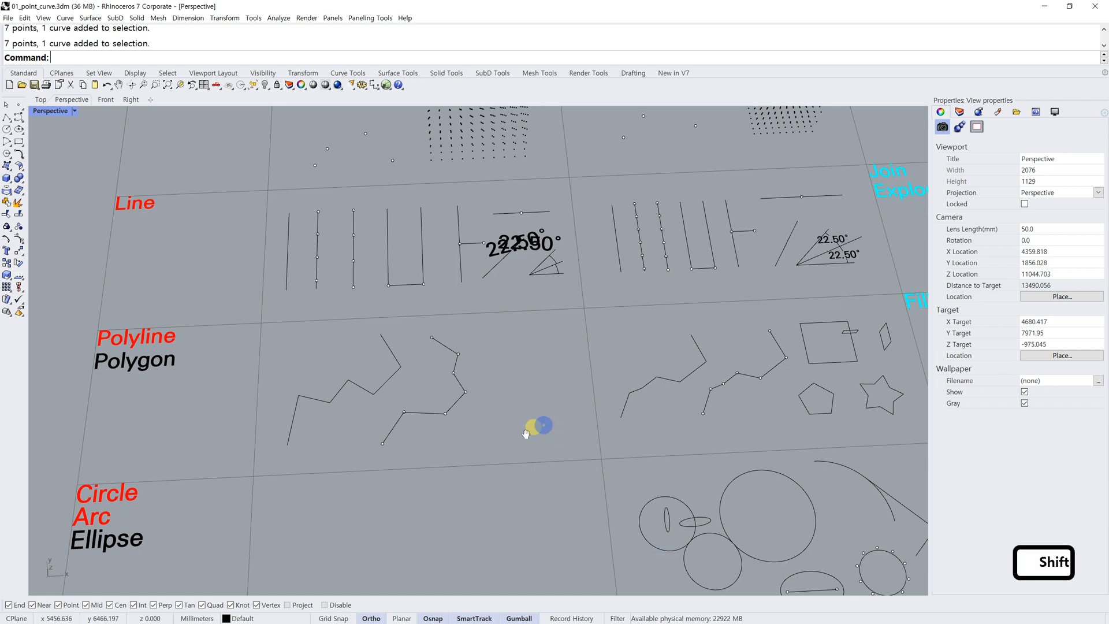
# - Select the large four-sided shape among the finished Polygon examples to inspect it, and clear the selection
pyautogui.keyDown('shift'); pyautogui.moveTo(530, 428); pyautogui.dragTo(674, 402, button='right'); pyautogui.keyUp('shift')
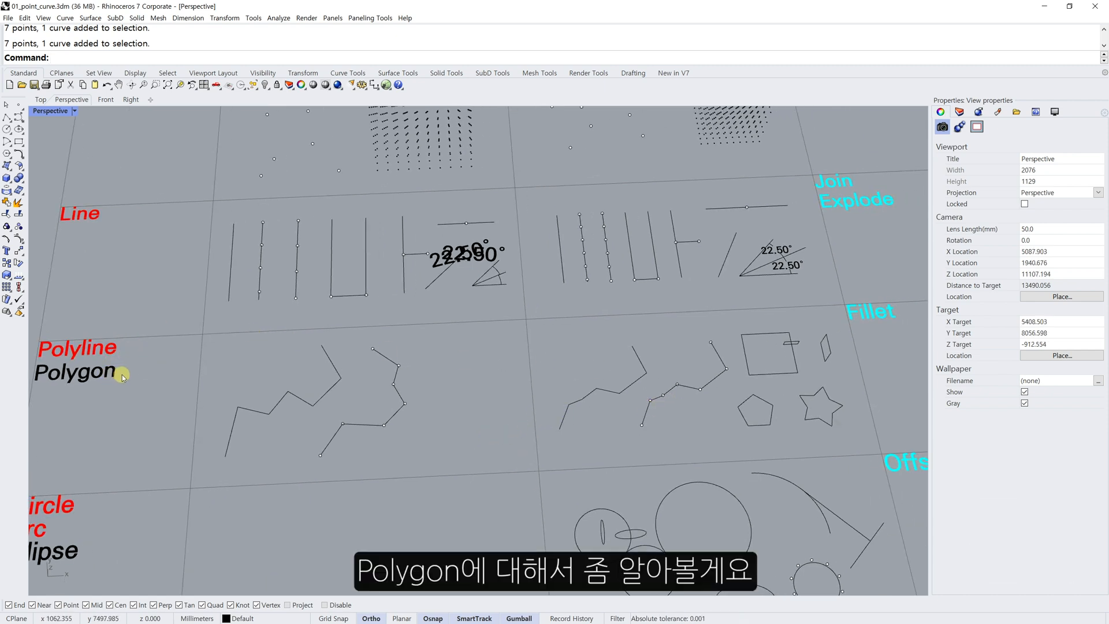
pyautogui.click(764, 375)
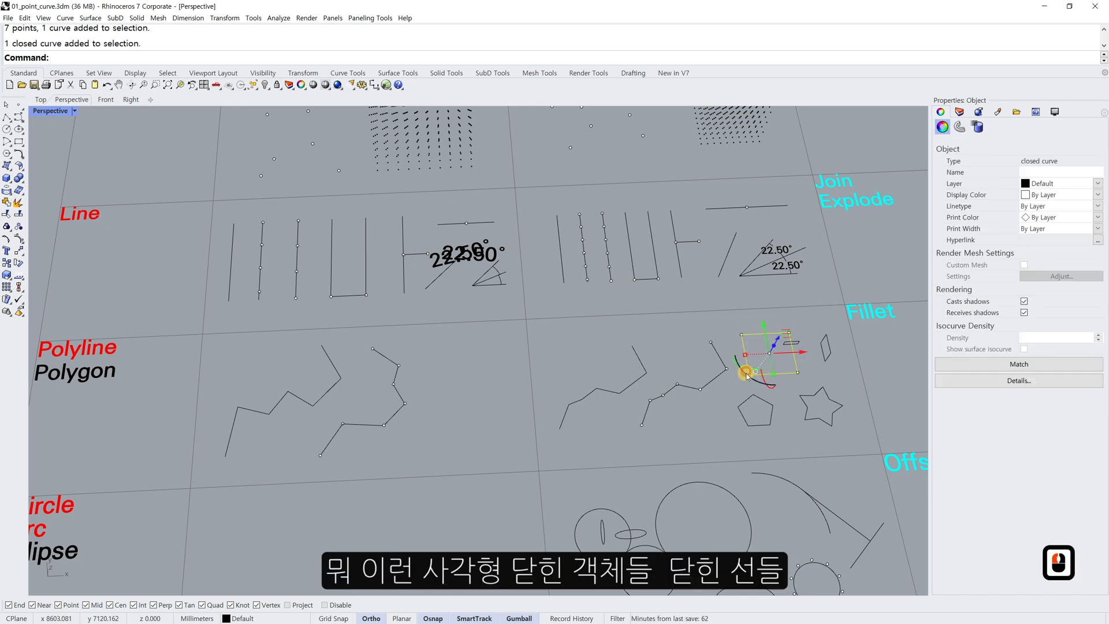
pyautogui.press('Escape')
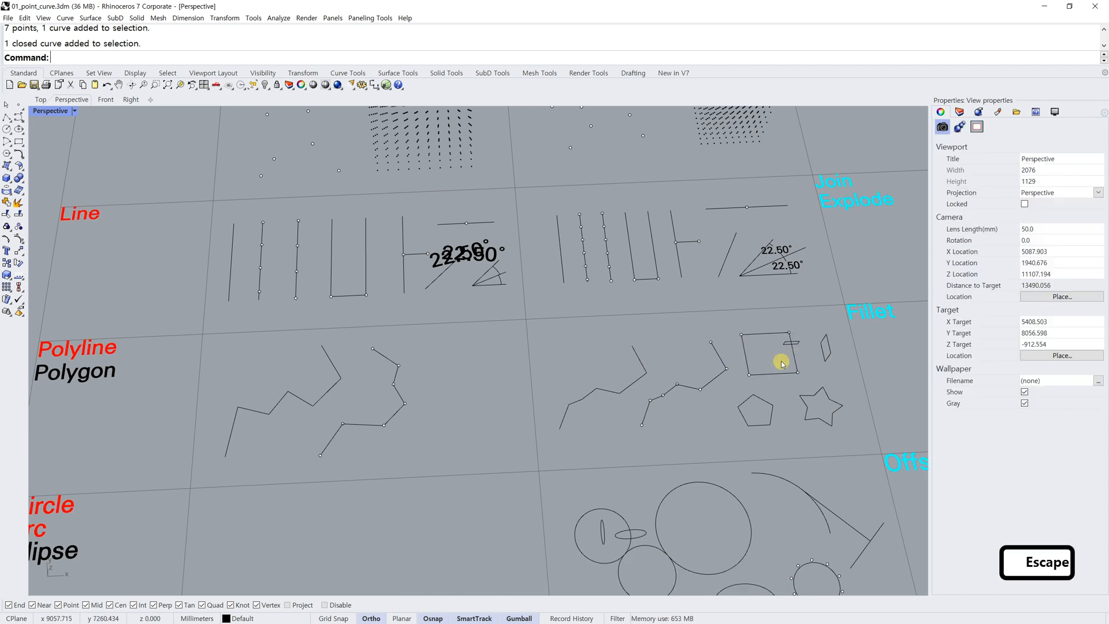
# - Draw a corner-to-corner rectangle beside the upper part of the polyline through points in the Polygon practice cell
pyautogui.click(19, 144)
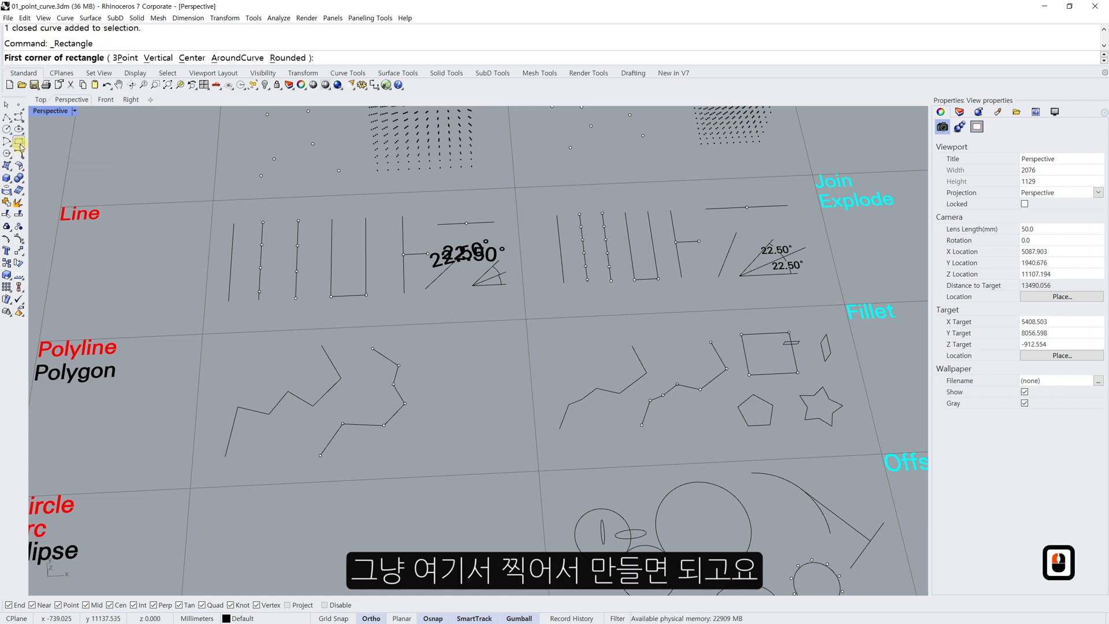
pyautogui.click(421, 338)
pyautogui.click(483, 375)
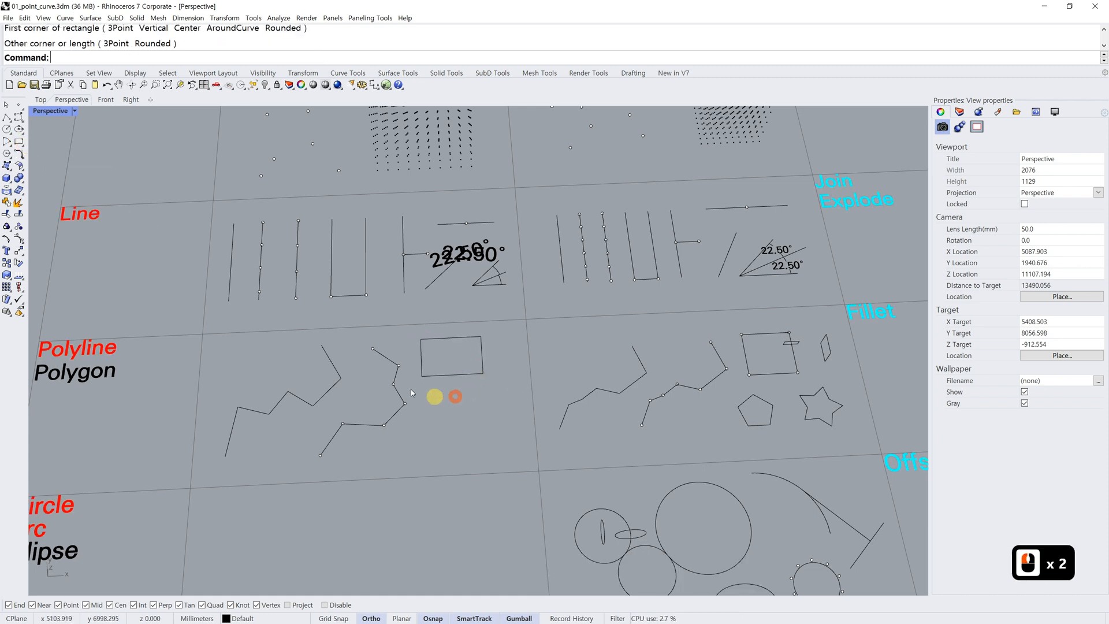
# - Draw an inscribed polygon with 8 sides below the rectangle, beside the polyline through points
pyautogui.click(6, 155)
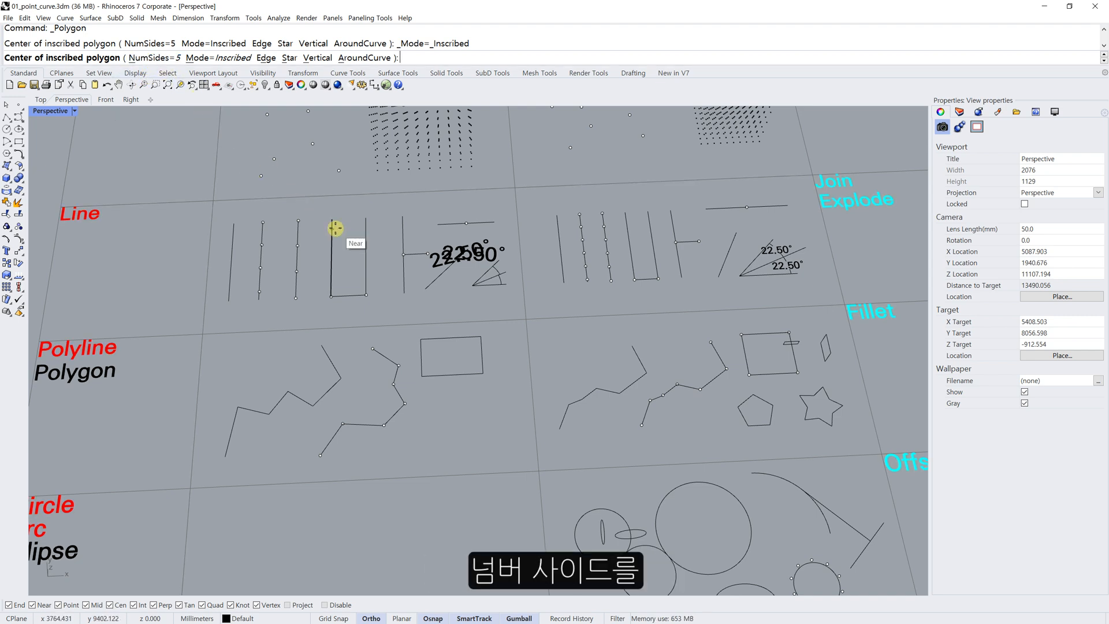
pyautogui.write('n')
pyautogui.press('space')
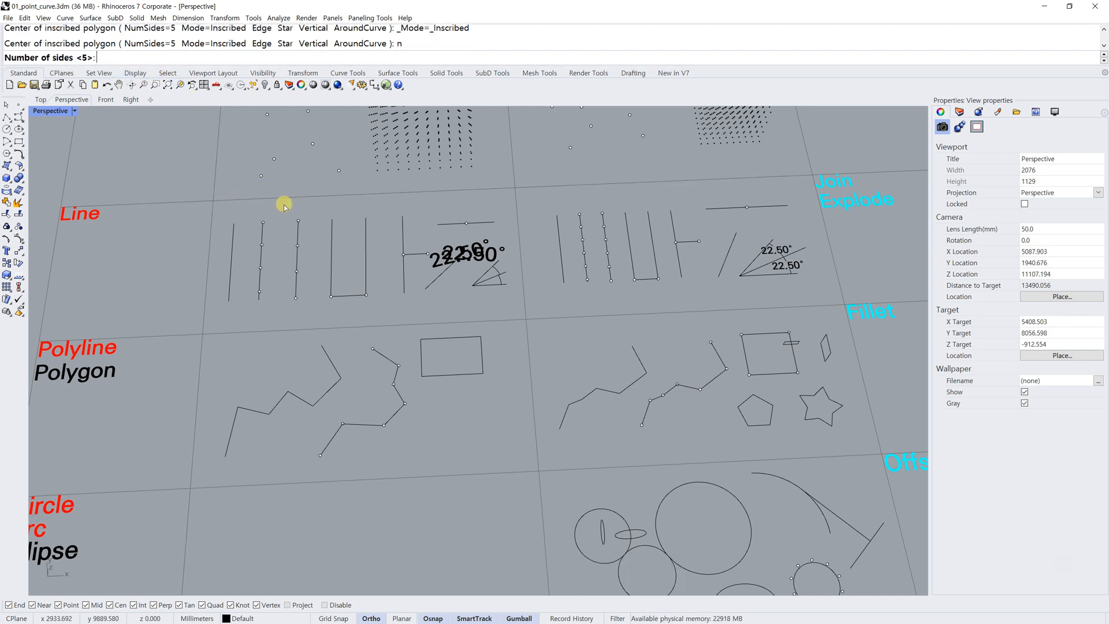
pyautogui.write('8')
pyautogui.press('Return')
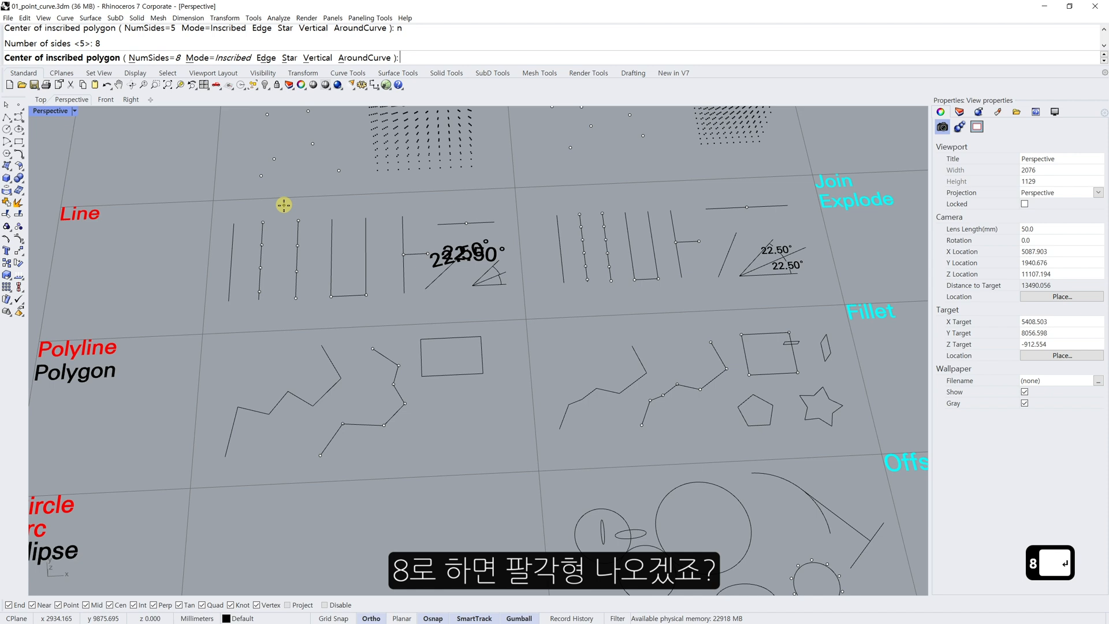
pyautogui.click(413, 440)
pyautogui.click(433, 449)
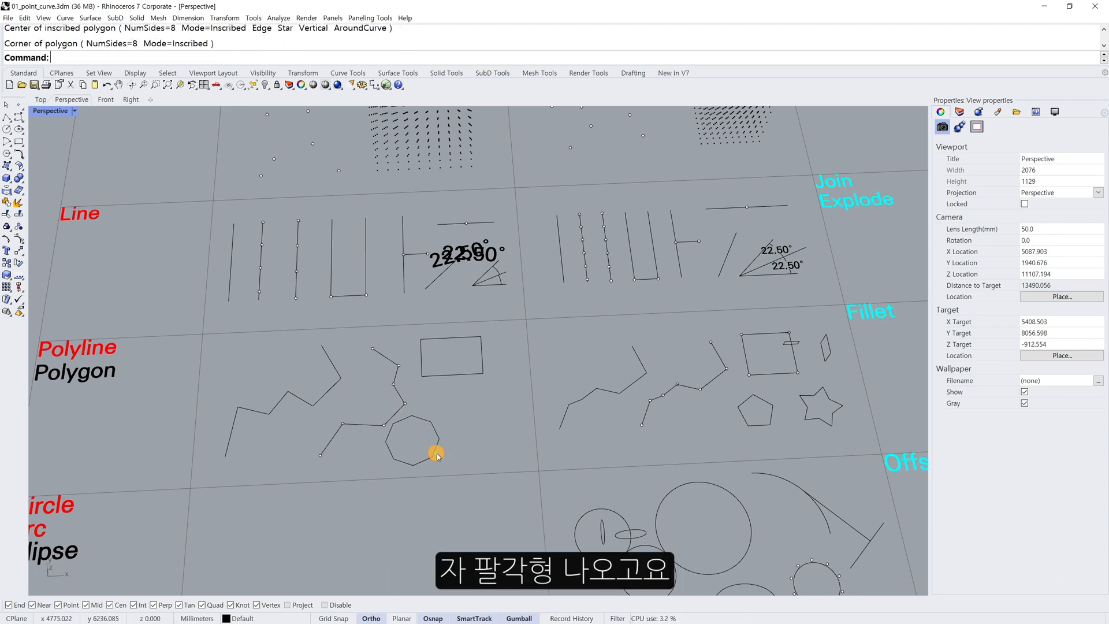
# - Draw a star polygon with NumSides 5 and a corner radius of about 426 mm beside the octagon, picking a smaller second radius
pyautogui.click(10, 159)
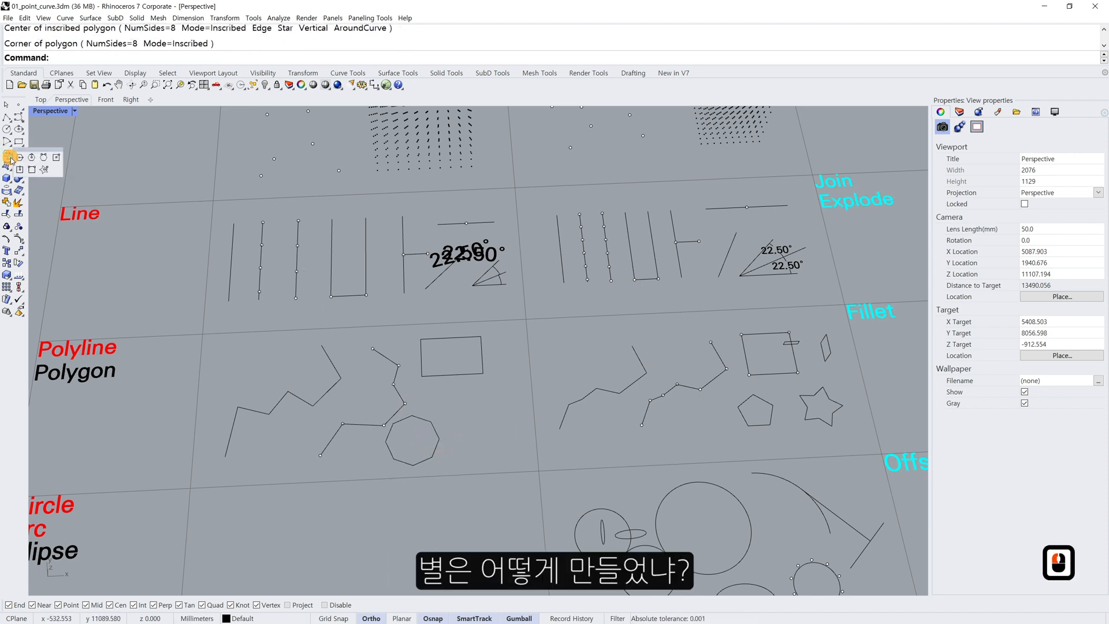
pyautogui.click(43, 170)
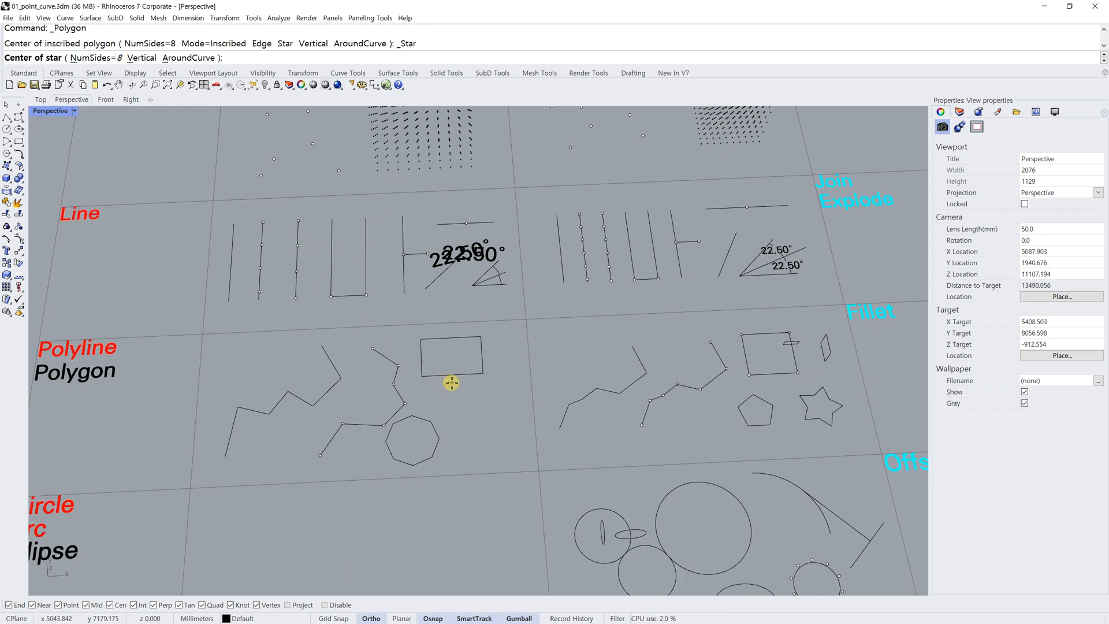
pyautogui.write('n')
pyautogui.press('Return')
pyautogui.write('5')
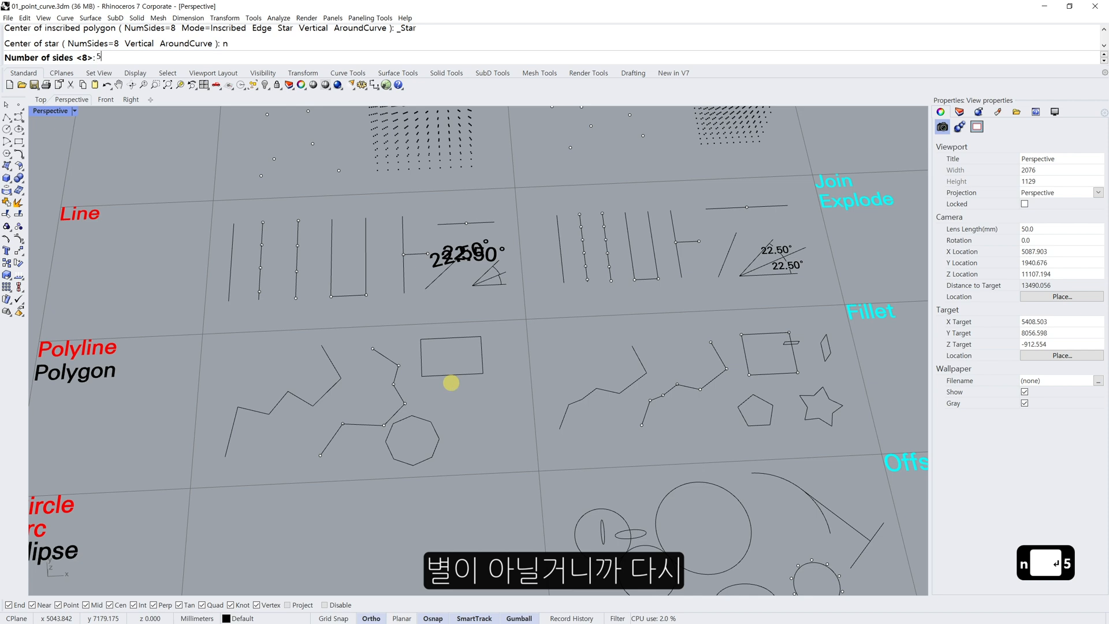
pyautogui.press('Return')
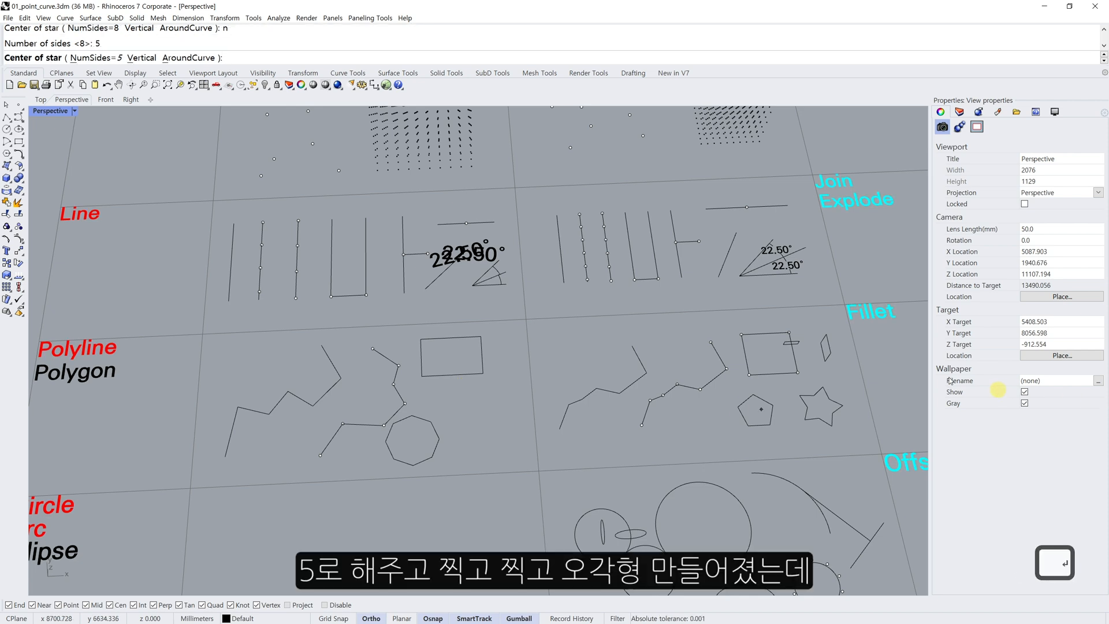
pyautogui.click(490, 419)
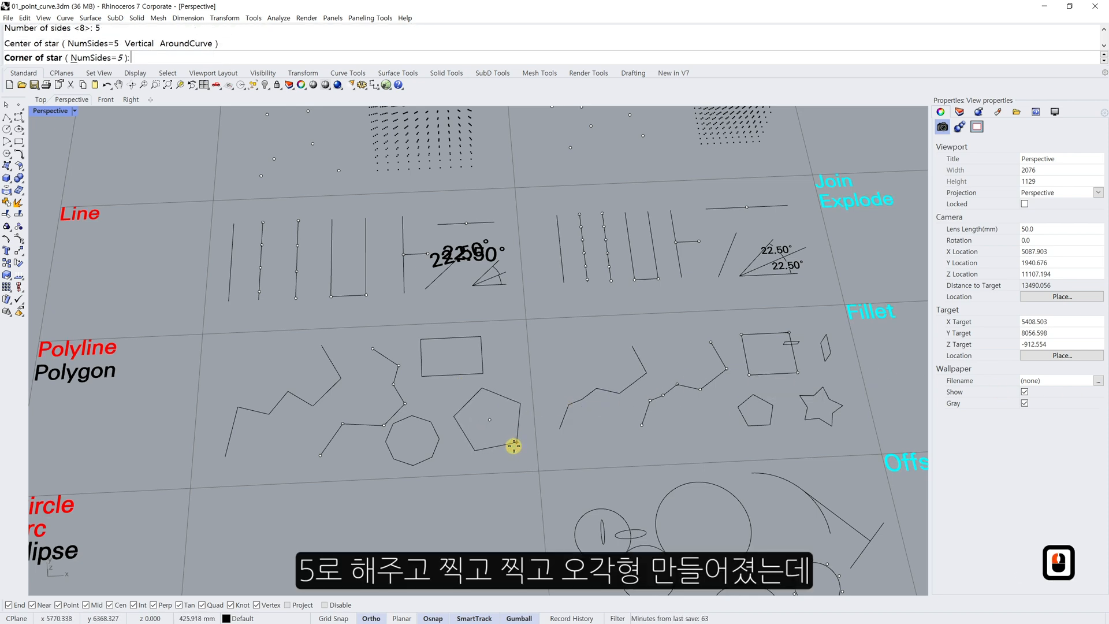
pyautogui.click(513, 445)
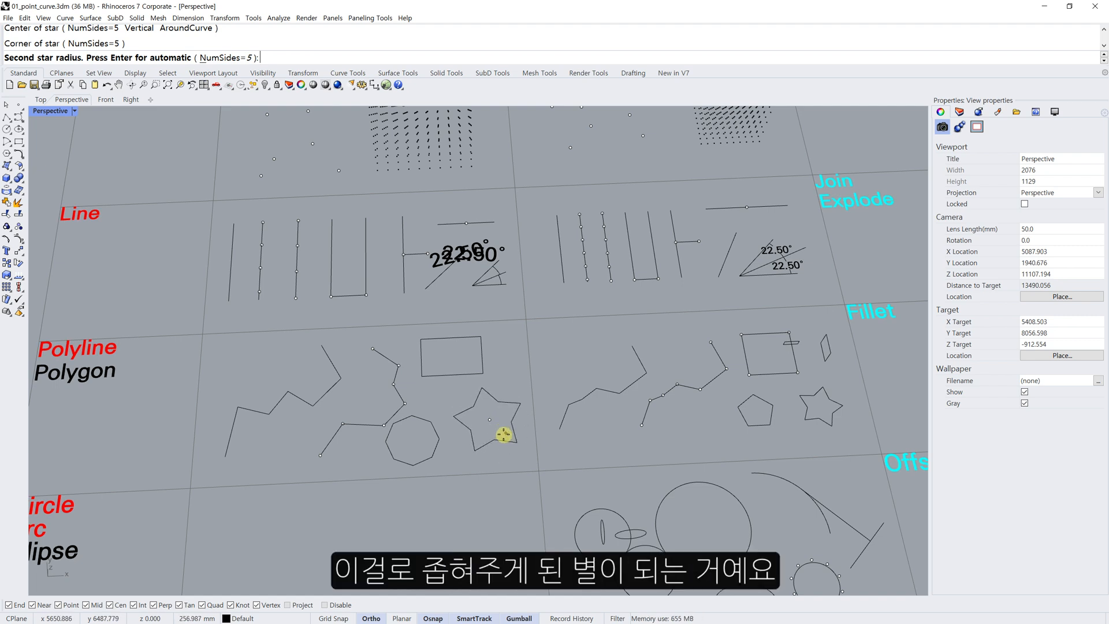
pyautogui.click(502, 431)
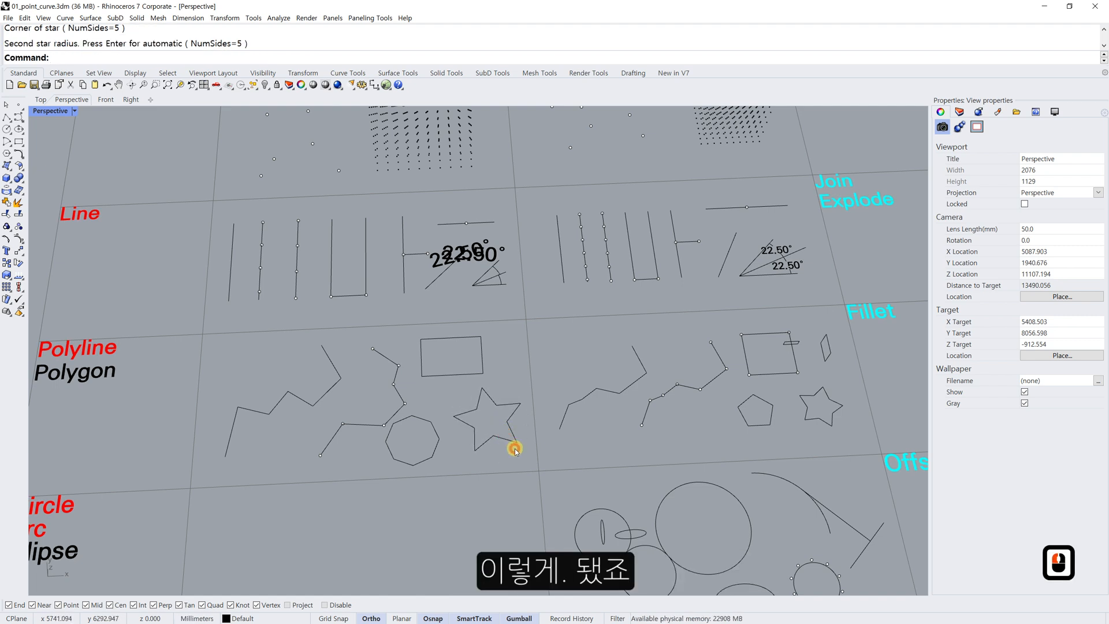
# - Select the new star to check that it is one closed curve, and clear the selection
pyautogui.press('Escape')
pyautogui.press('Escape')
pyautogui.click(504, 432)
pyautogui.click(498, 425)
pyautogui.scroll(2, 498, 424)
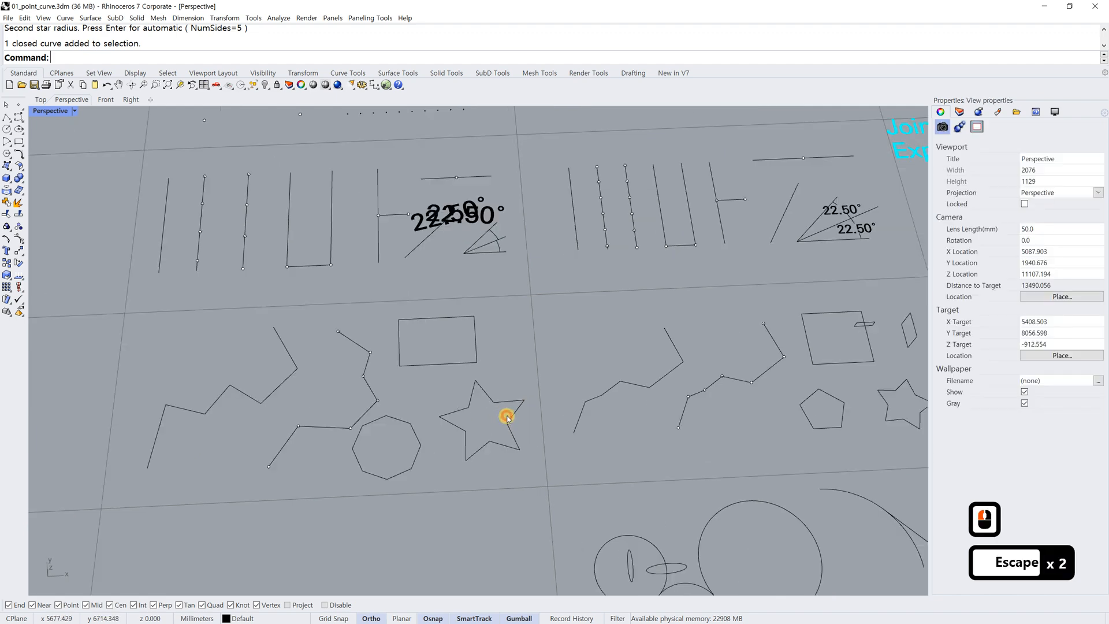
# - Draw a rectangle with the Vertical option beside the practice rectangle, picking a short base edge and a freehand height
pyautogui.keyDown('shift'); pyautogui.moveTo(507, 420); pyautogui.dragTo(861, 334, button='right'); pyautogui.keyUp('shift')
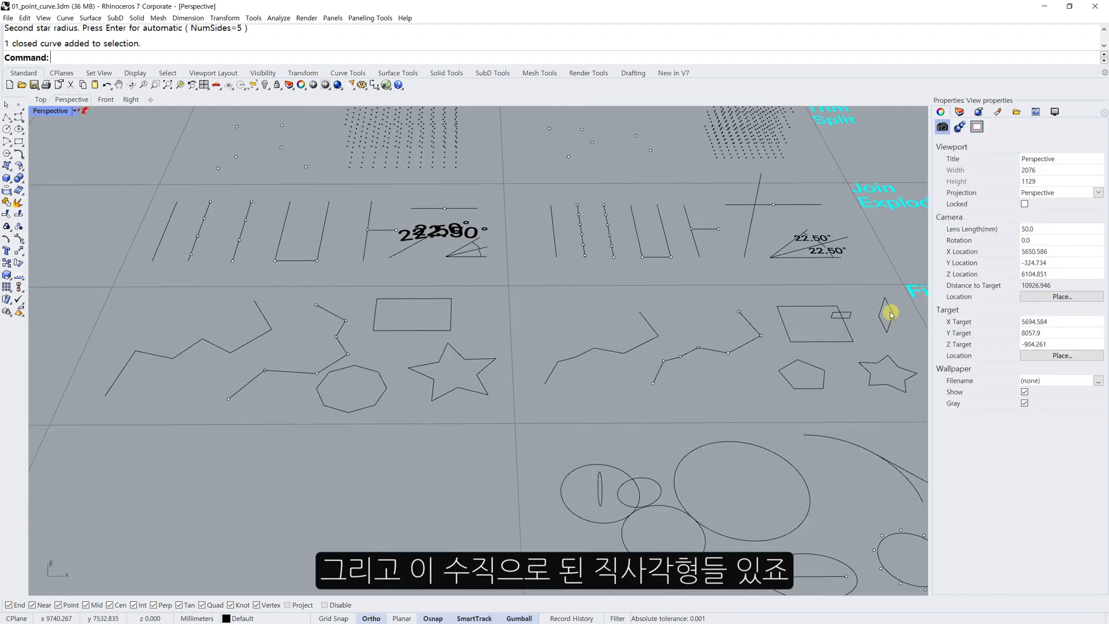
pyautogui.click(19, 141)
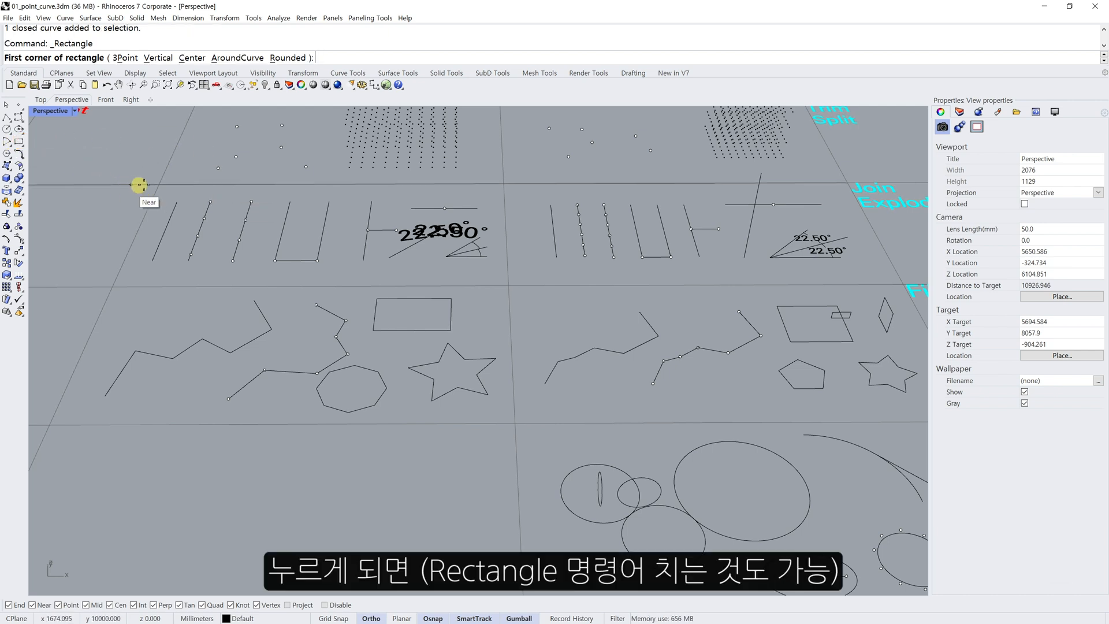
pyautogui.click(158, 58)
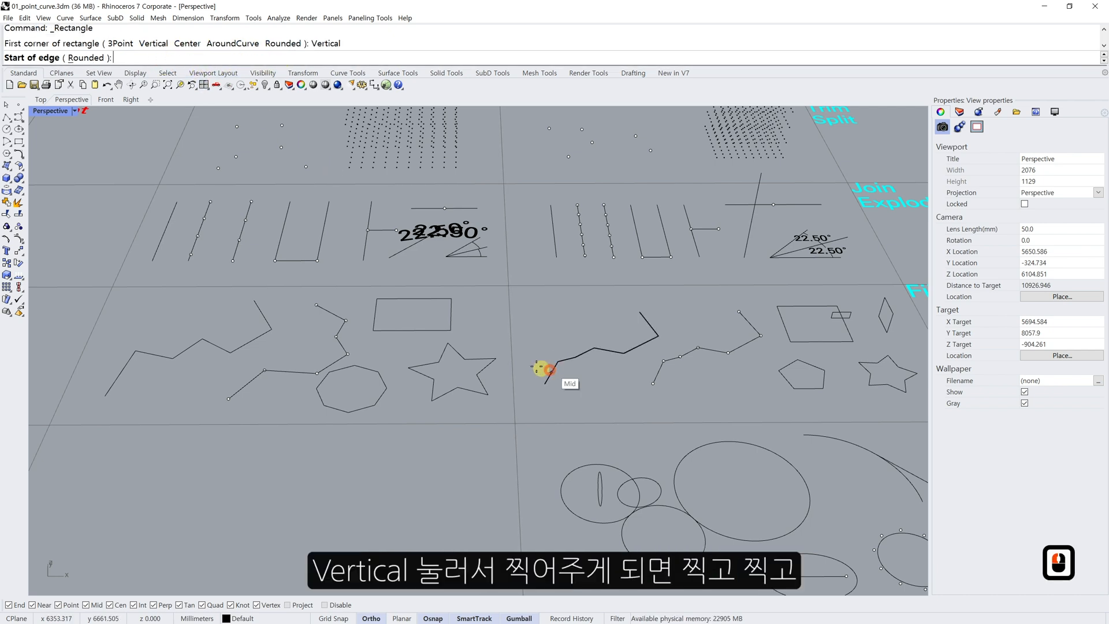
pyautogui.click(481, 304)
pyautogui.click(484, 325)
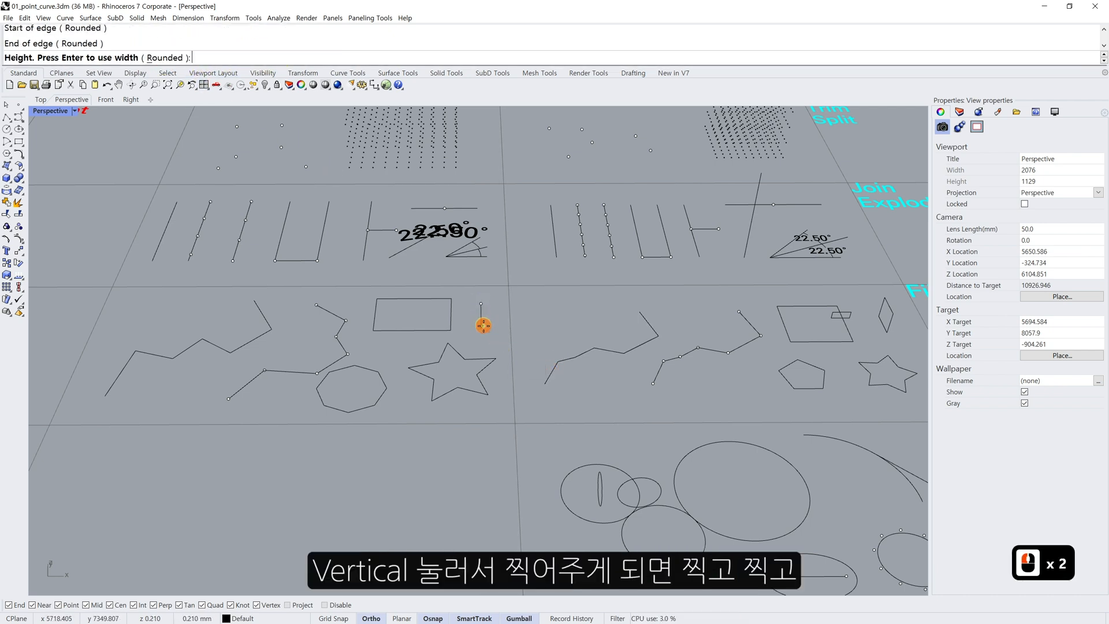
pyautogui.moveTo(527, 265); pyautogui.dragTo(821, 253, button='right')
pyautogui.click(573, 269)
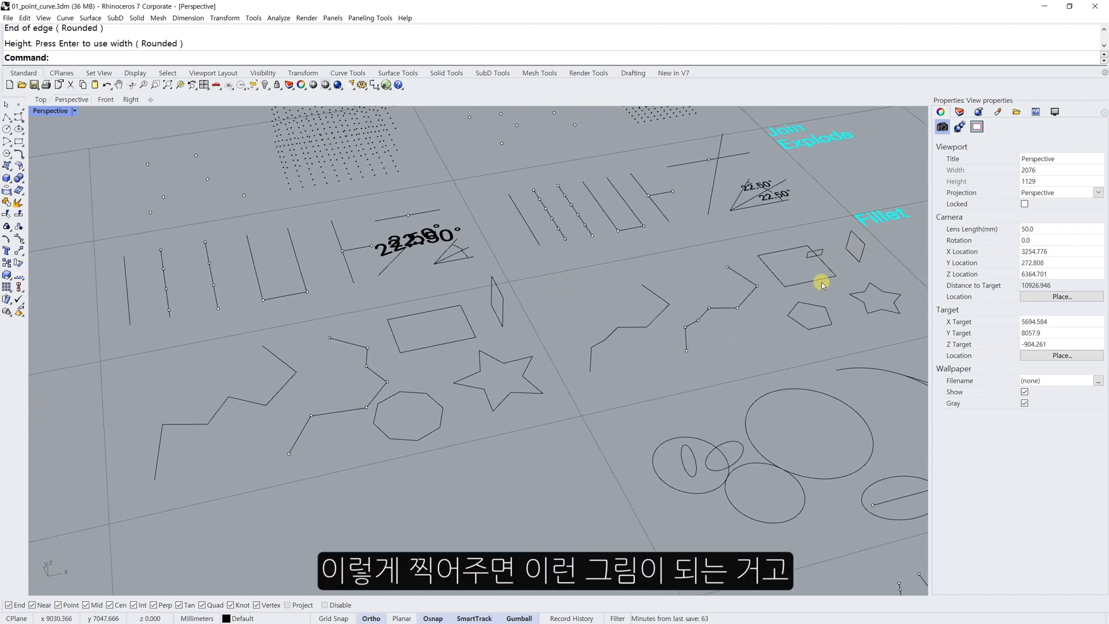
# - Examine the small vertical rectangle at the corner of the large four-sided example shape
pyautogui.scroll(2, 817, 255)
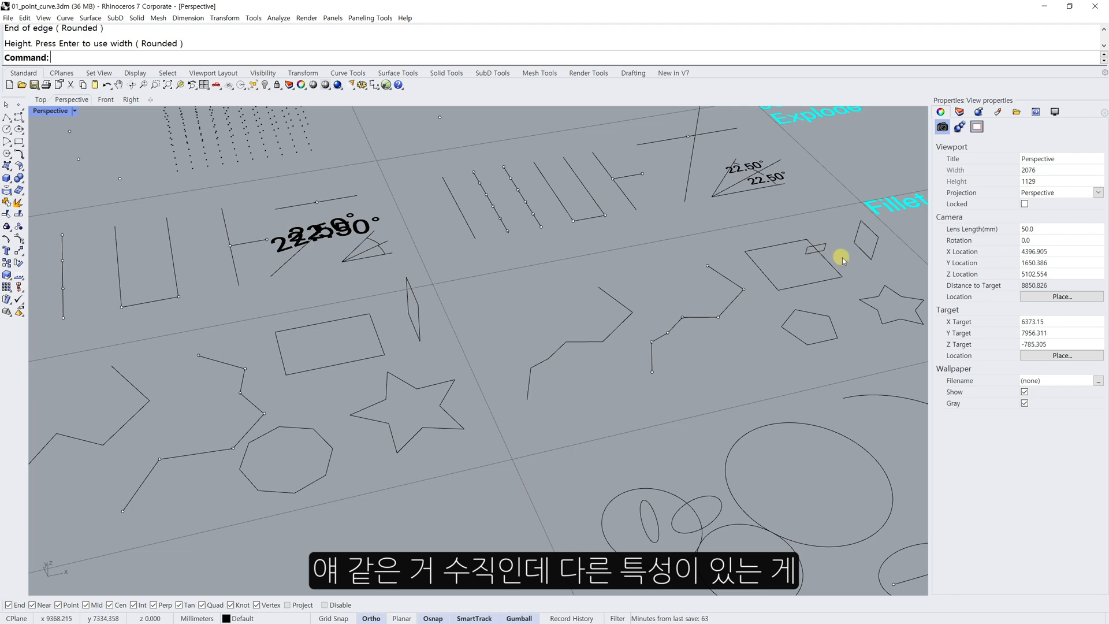
pyautogui.scroll(3, 850, 263)
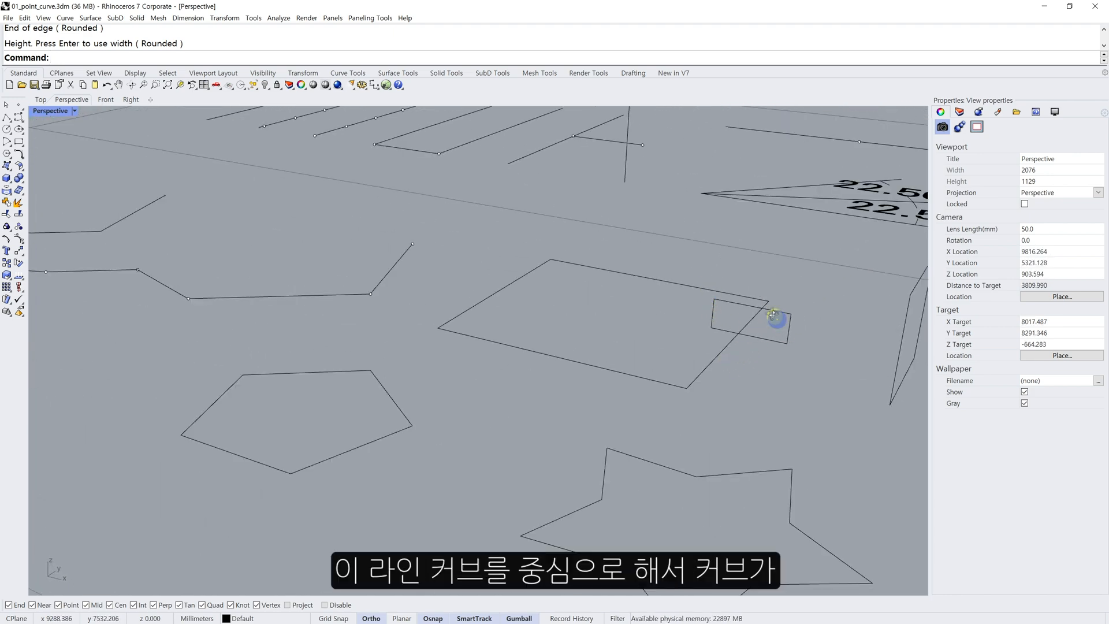
pyautogui.moveTo(774, 315); pyautogui.dragTo(770, 405, button='right')
pyautogui.scroll(-10, 835, 423)
pyautogui.press('Home')
pyautogui.press('Home')
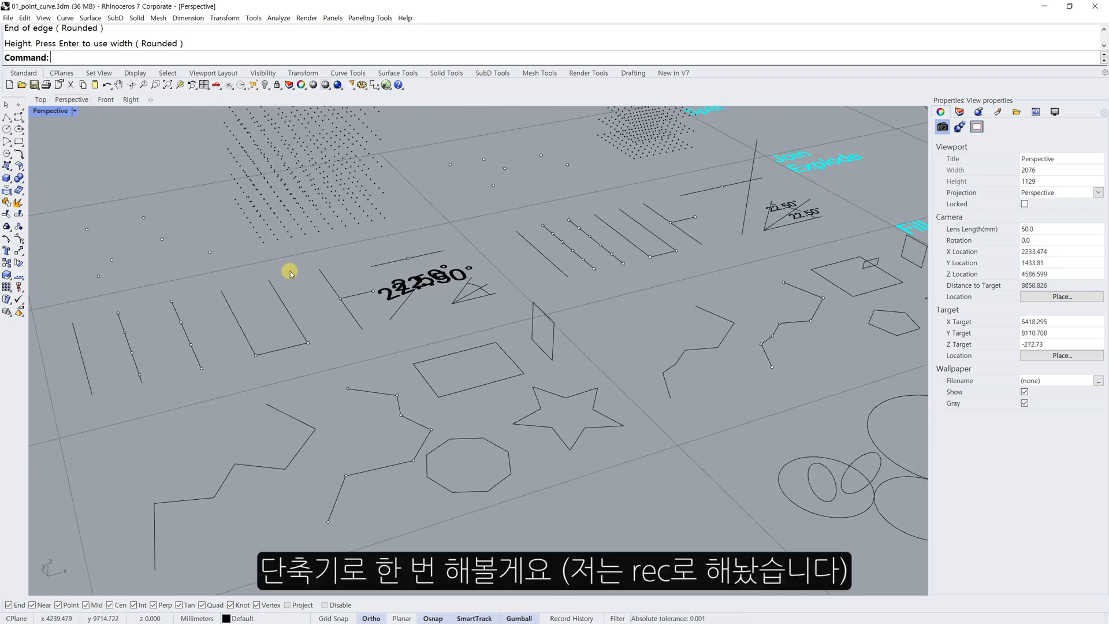
pyautogui.write('rec')
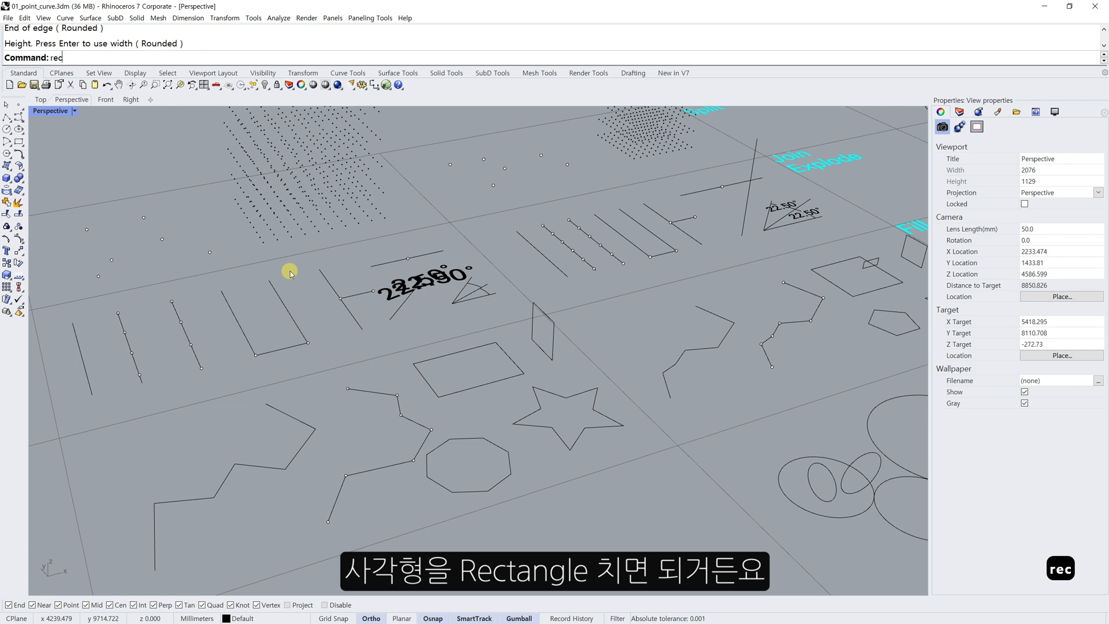
pyautogui.write('t')
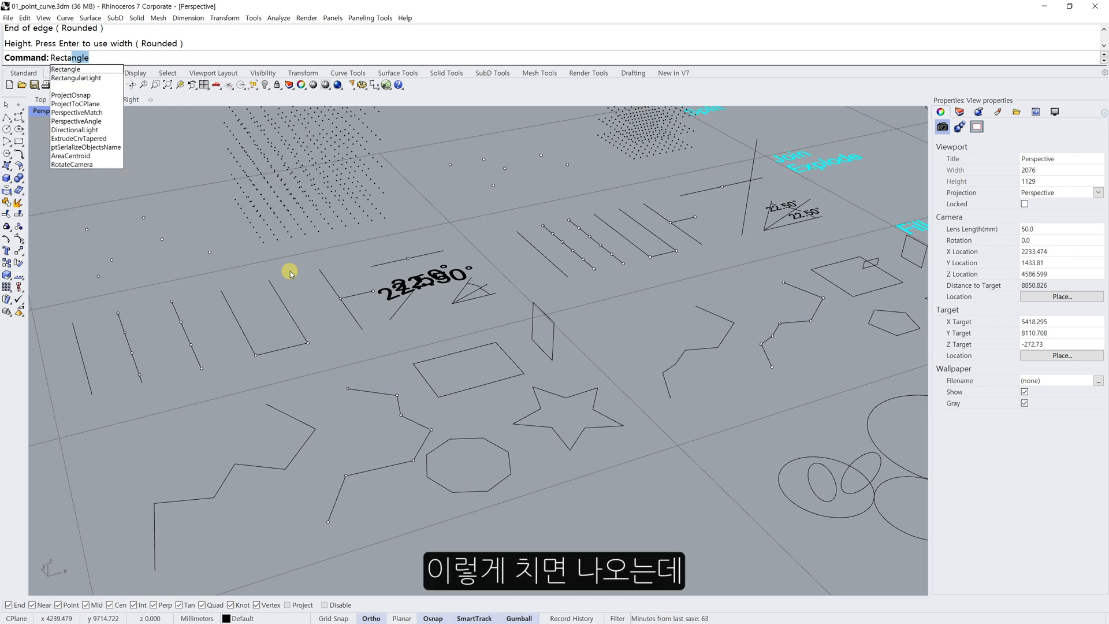
pyautogui.press('Escape')
# - Draw an AroundCurve rectangle centred on the midpoint of the practice rectangle's right short edge, with its corner about 213 mm from the centre
pyautogui.write('rectan')
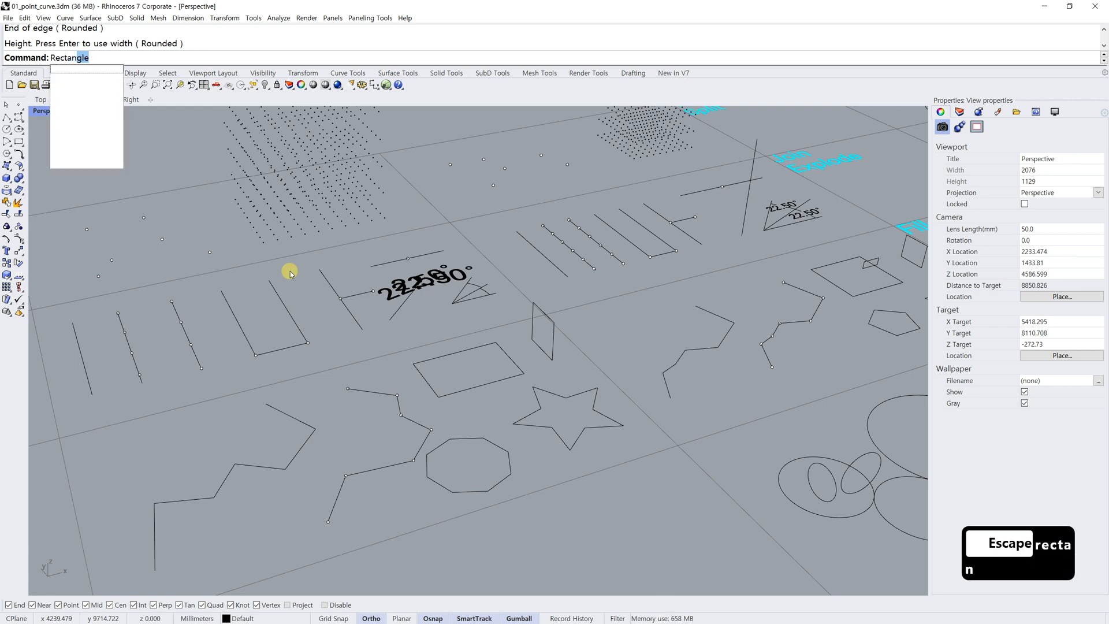
pyautogui.write('gle')
pyautogui.press('Return')
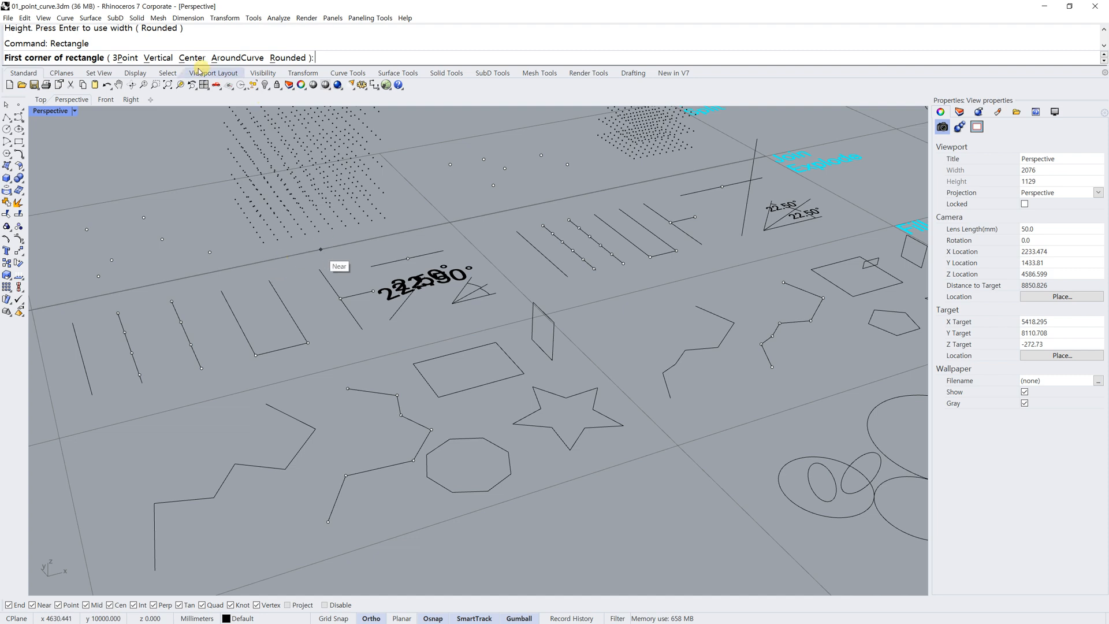
pyautogui.click(237, 57)
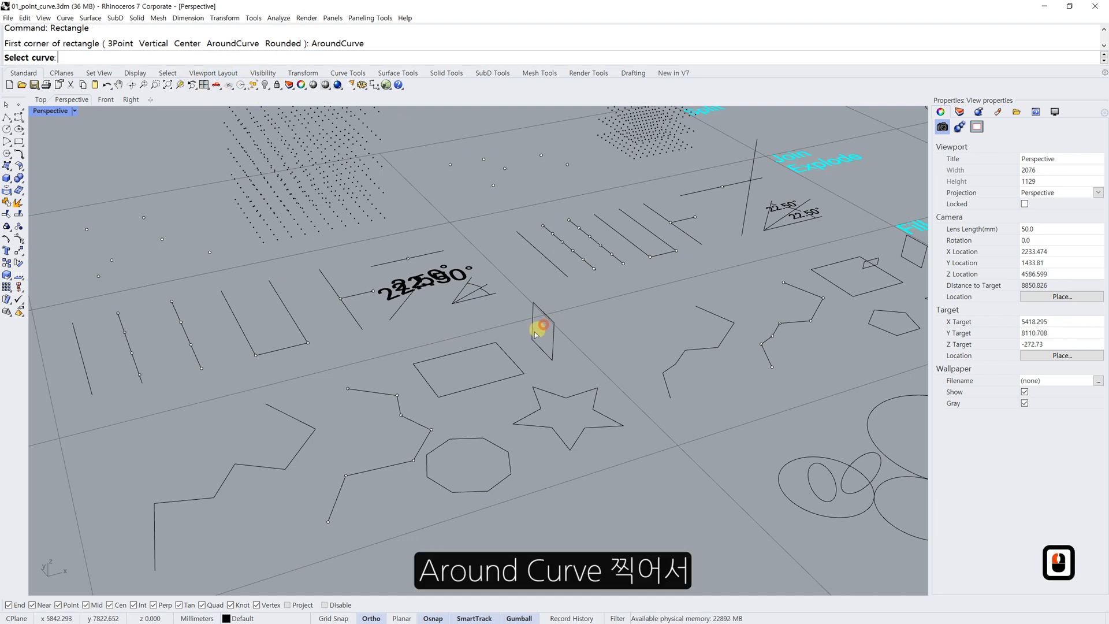
pyautogui.click(507, 354)
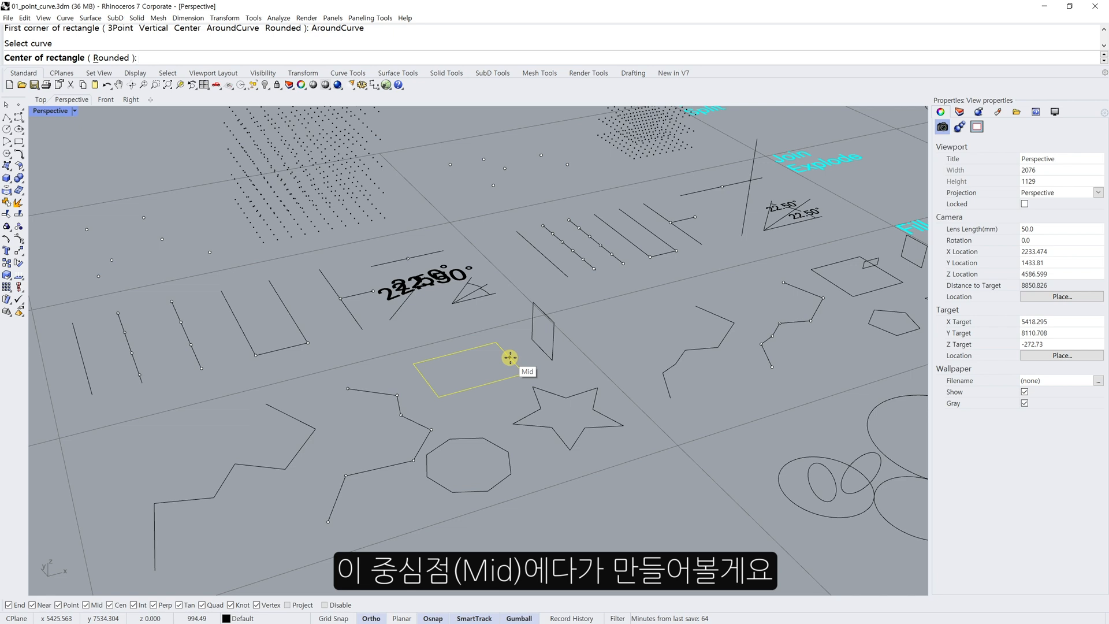
pyautogui.click(510, 357)
pyautogui.scroll(3, 511, 355)
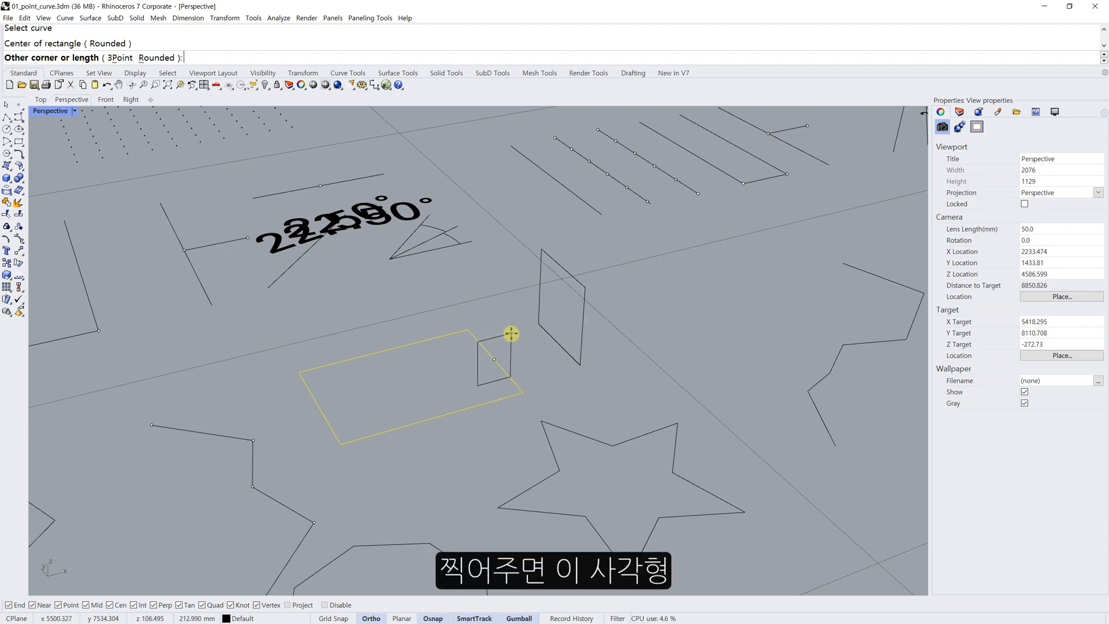
pyautogui.click(509, 335)
# - Draw a circle with a radius of about 321 mm in the empty cell beside the Circle / Arc / Ellipse labels
pyautogui.keyDown('shift'); pyautogui.moveTo(525, 342); pyautogui.dragTo(697, 341, button='right'); pyautogui.keyUp('shift')
pyautogui.moveTo(747, 400); pyautogui.dragTo(777, 392, button='right')
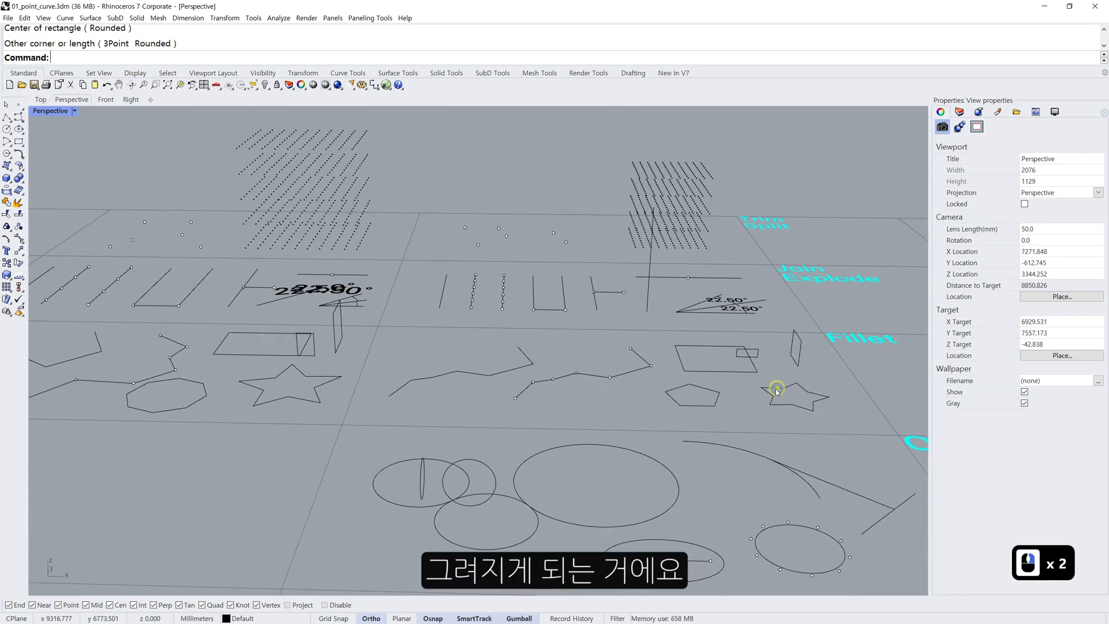
pyautogui.moveTo(661, 376); pyautogui.dragTo(626, 324, button='right')
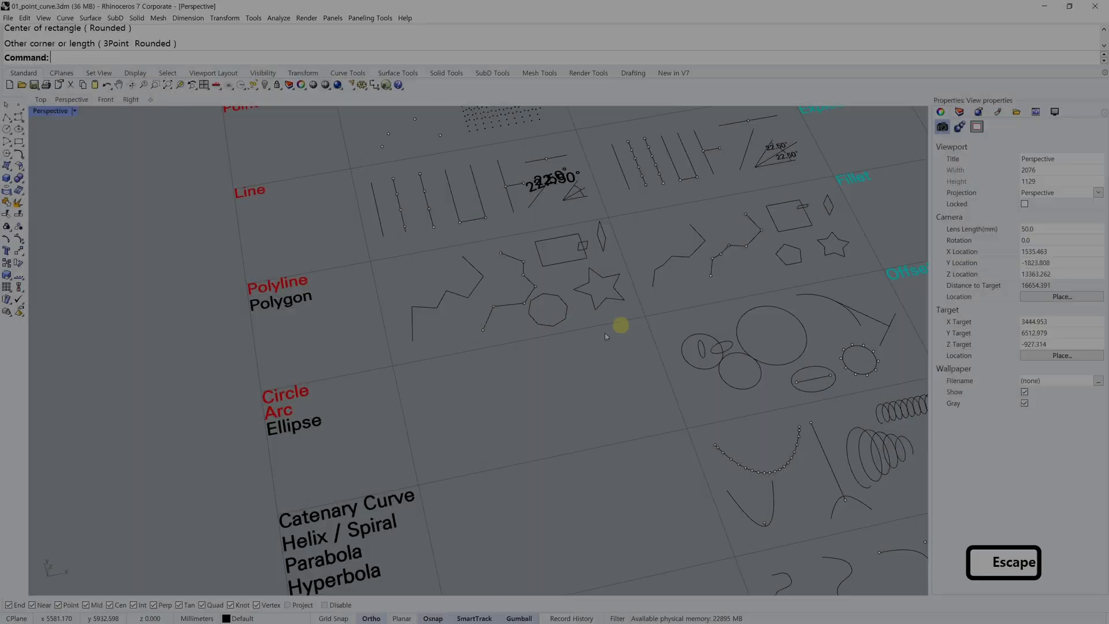
pyautogui.keyDown('shift'); pyautogui.moveTo(605, 332); pyautogui.dragTo(362, 370, button='right'); pyautogui.keyUp('shift')
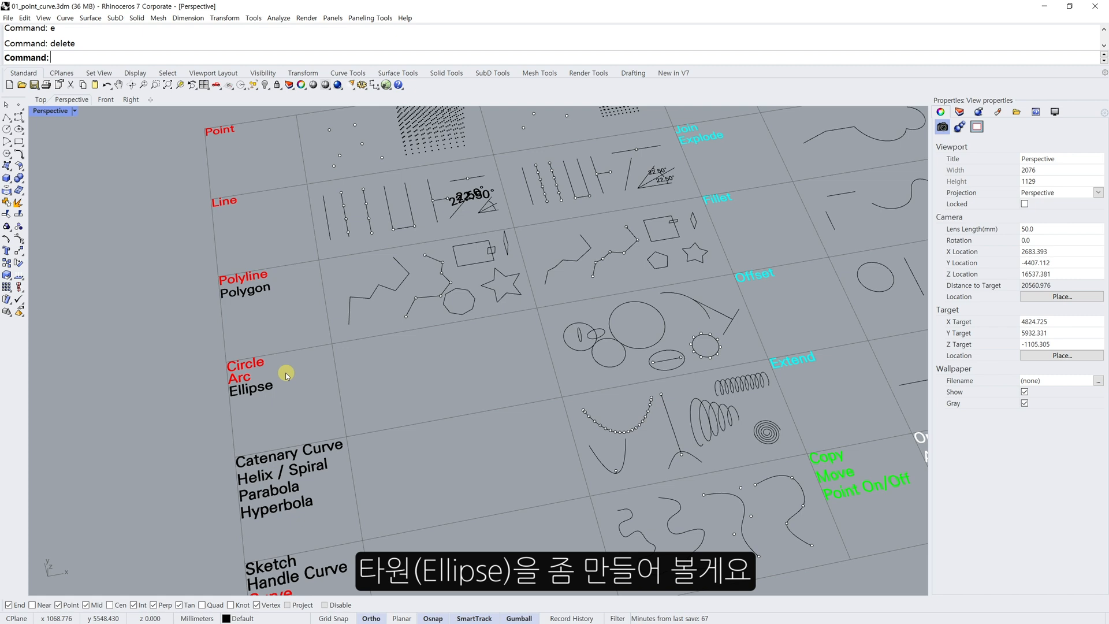
pyautogui.click(6, 131)
pyautogui.click(360, 365)
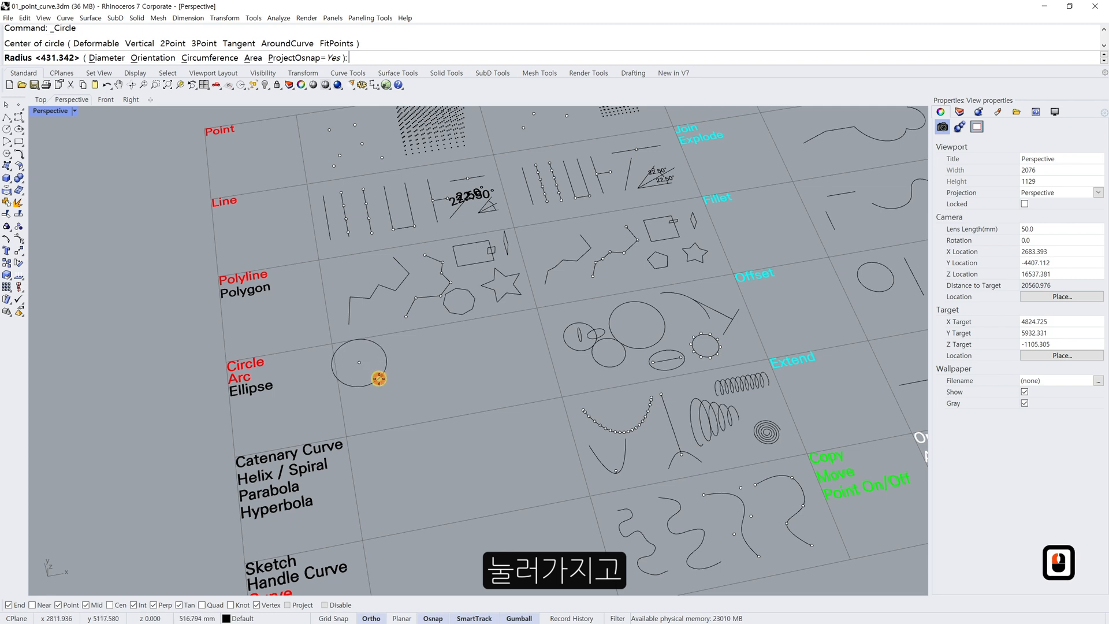
pyautogui.click(373, 371)
# - Draw a second, larger circle with a radius of about 536 mm just to the right of the first one
pyautogui.click(213, 269)
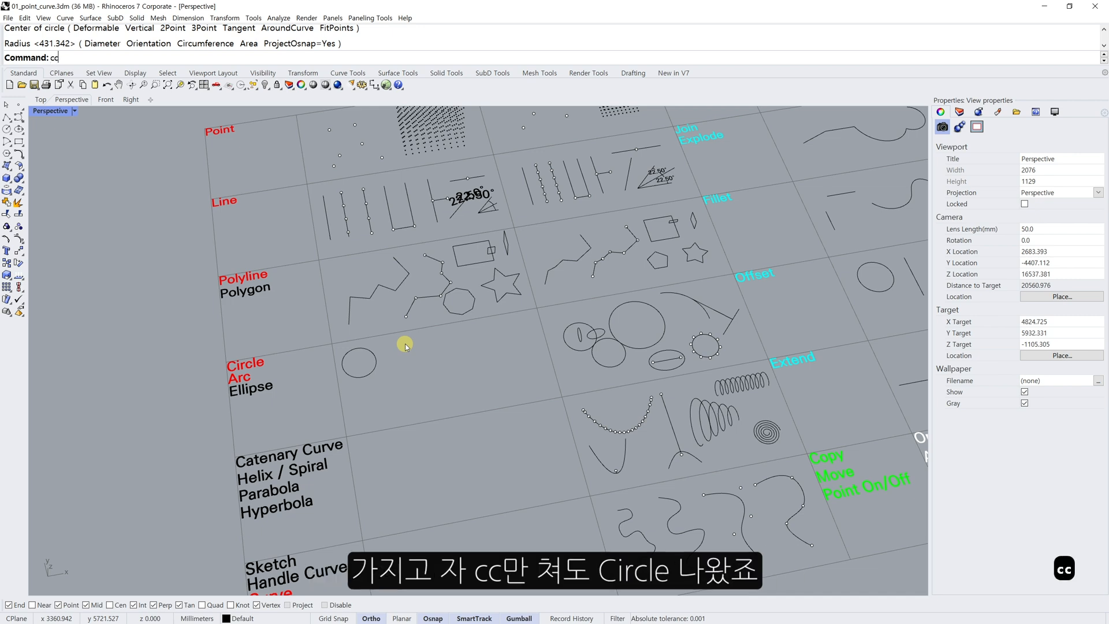
pyautogui.press('space')
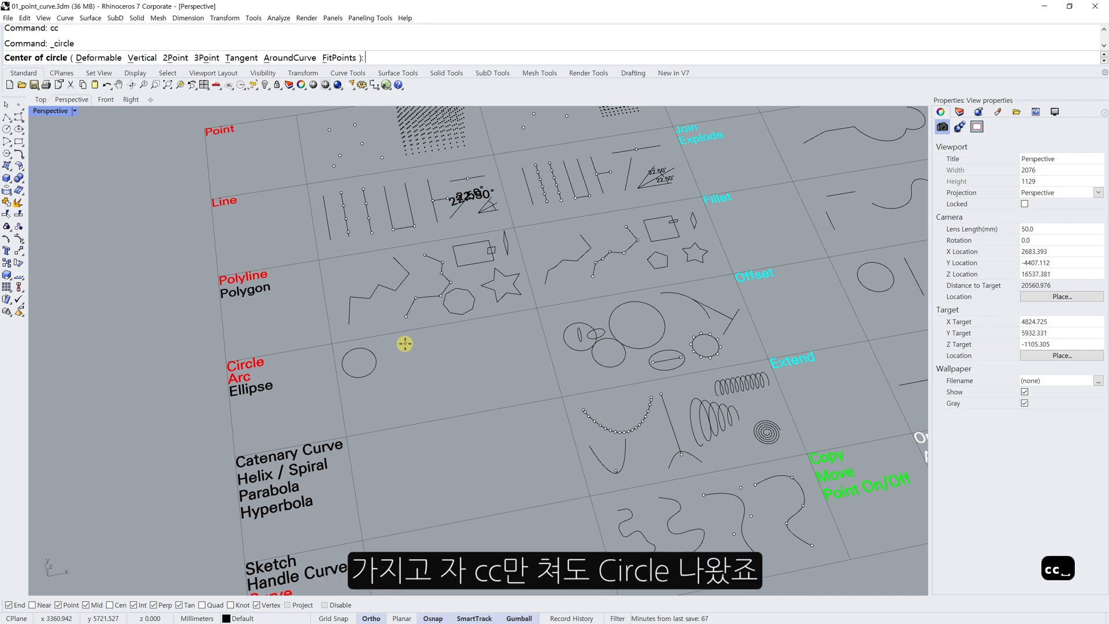
pyautogui.click(426, 373)
pyautogui.click(447, 396)
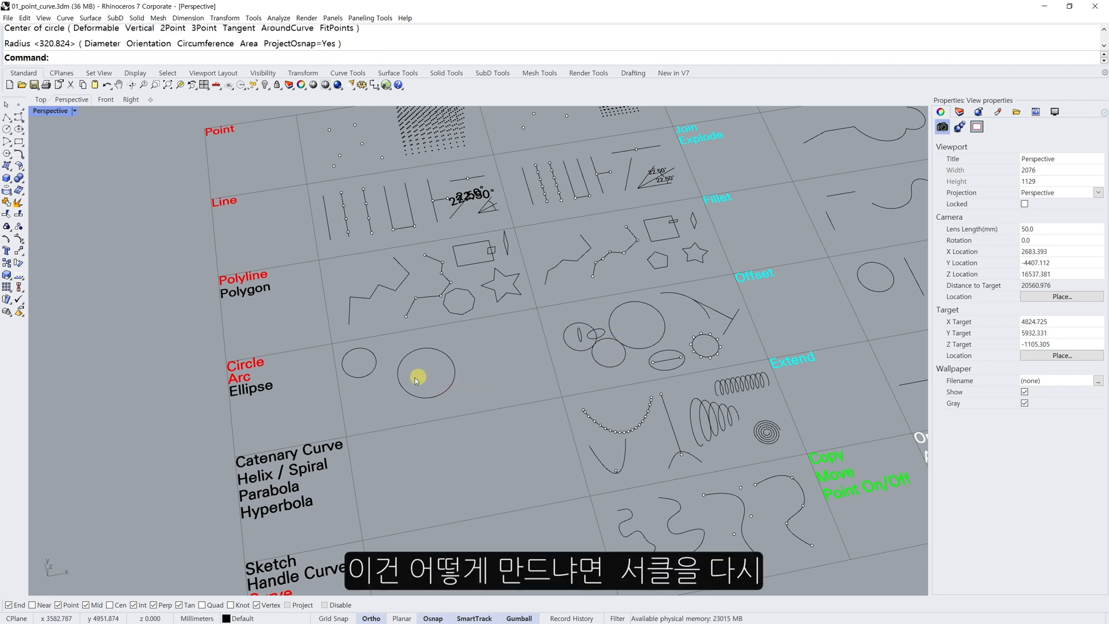
# - Draw a circle tangent to both existing circles, placed below and between them, with a radius of about 477 mm
pyautogui.write('cc')
pyautogui.press('Return')
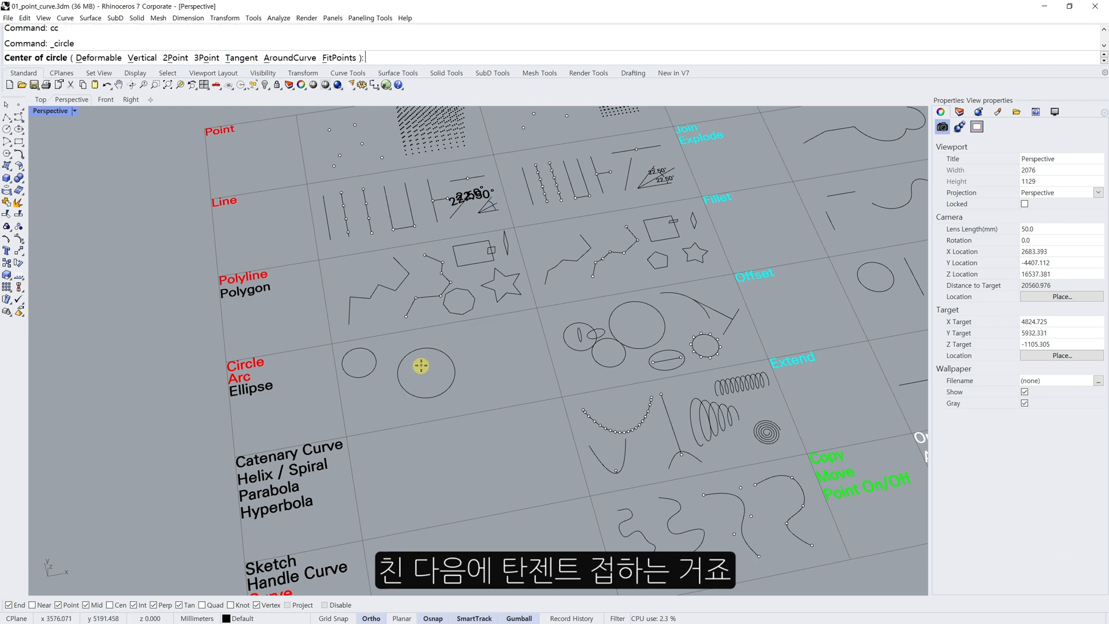
pyautogui.write('t')
pyautogui.press('space')
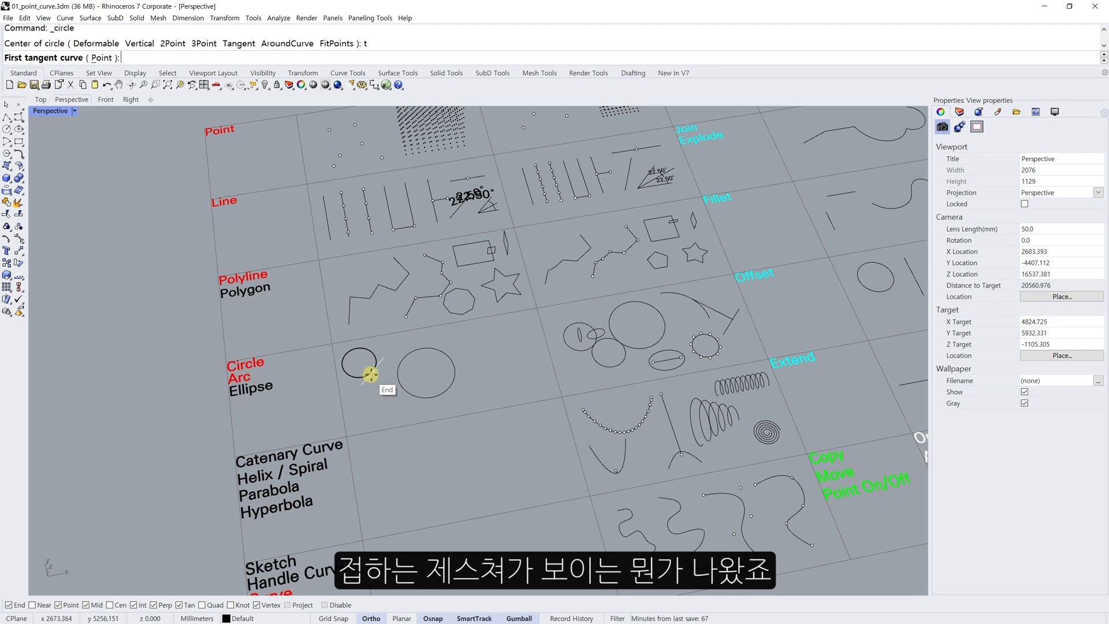
pyautogui.scroll(4, 379, 362)
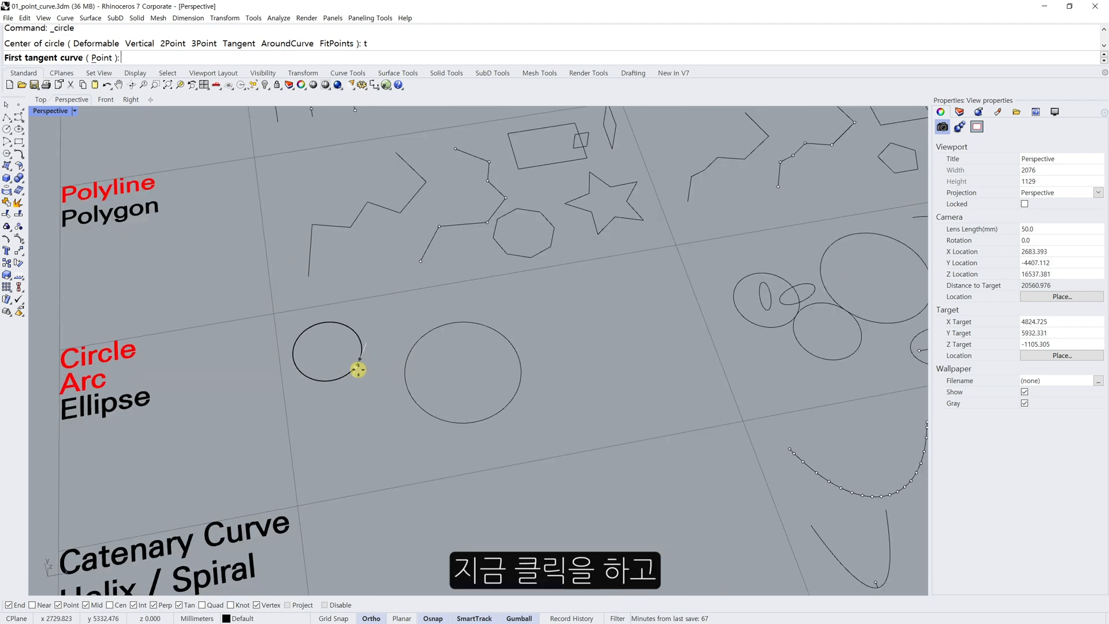
pyautogui.click(336, 381)
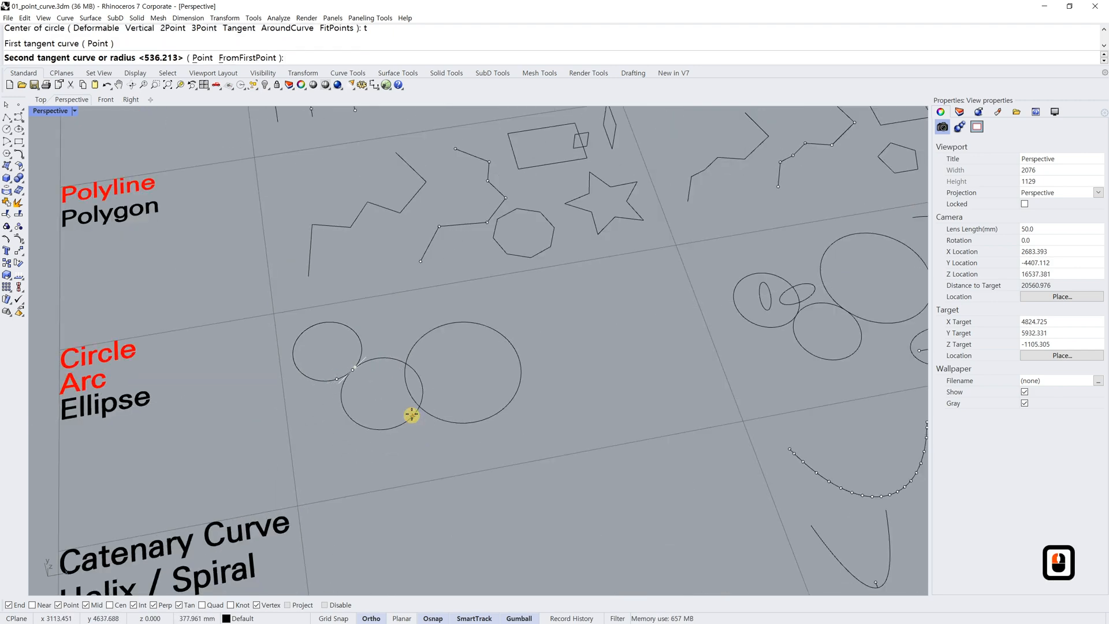
pyautogui.click(402, 383)
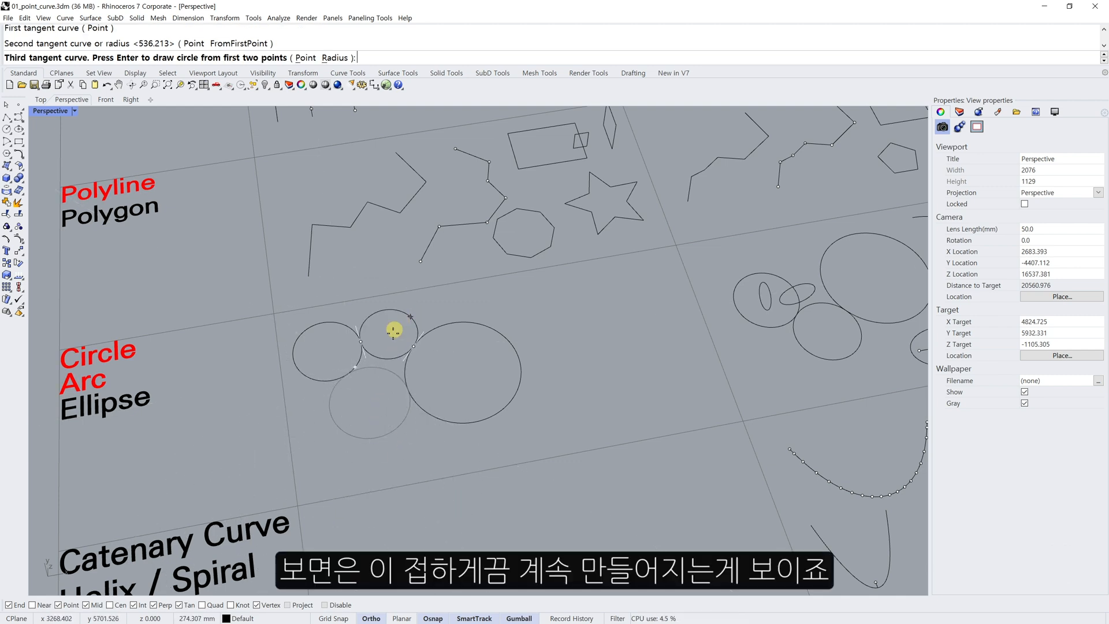
pyautogui.click(396, 455)
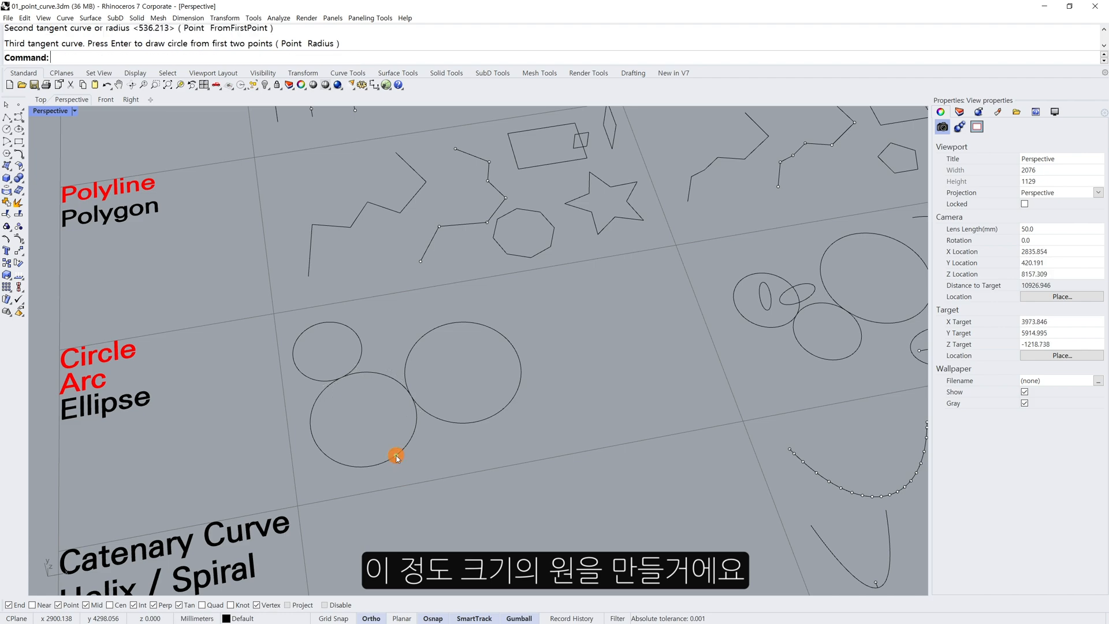
# - Draw a vertical circle with a radius of about 199 mm next to the upper right of the small first circle
pyautogui.scroll(-3, 419, 454)
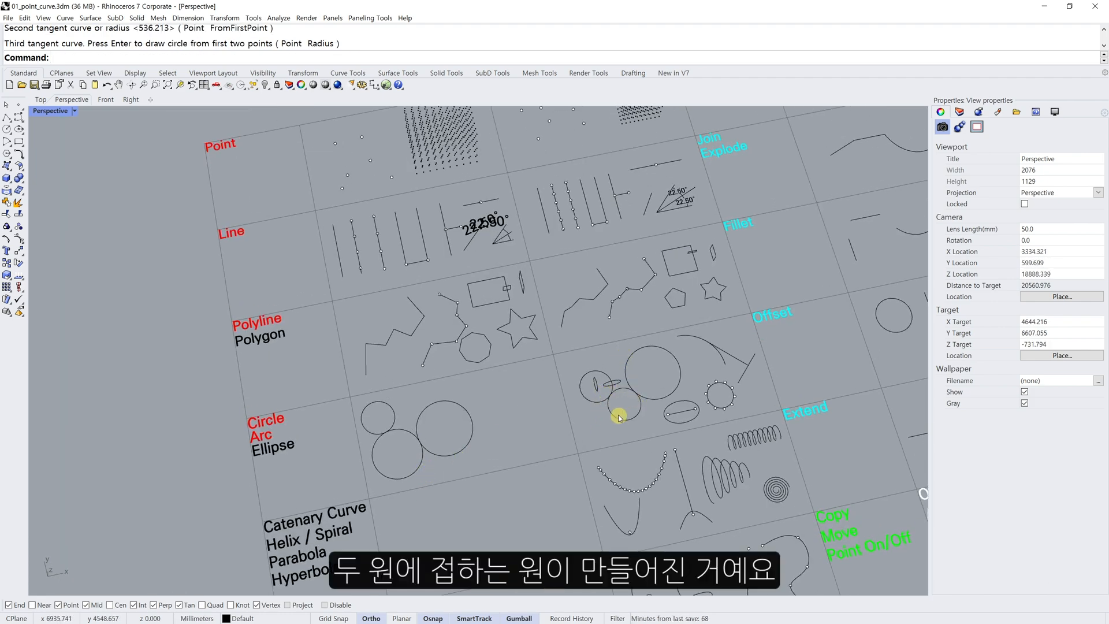
pyautogui.moveTo(429, 472); pyautogui.dragTo(461, 407, button='right')
pyautogui.scroll(4, 449, 388)
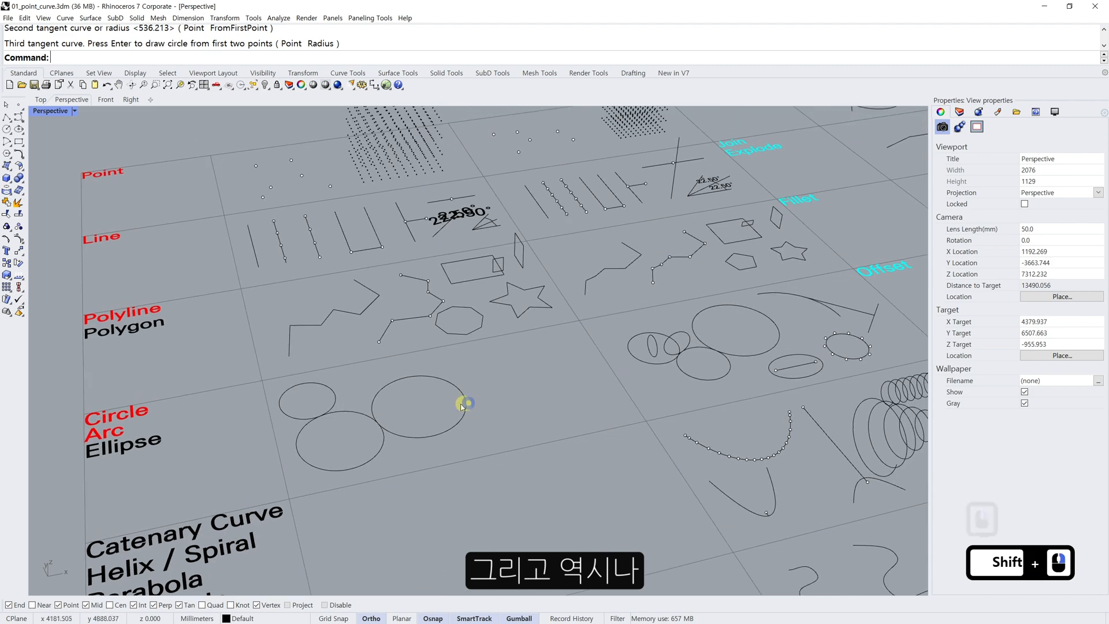
pyautogui.write('c')
pyautogui.press('space')
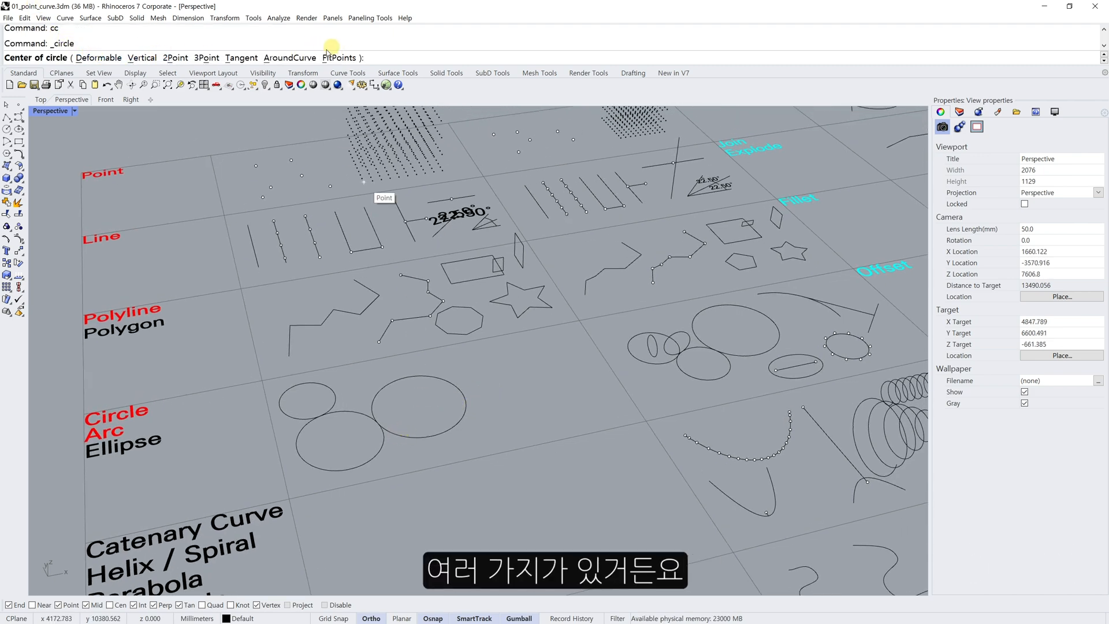
pyautogui.click(149, 58)
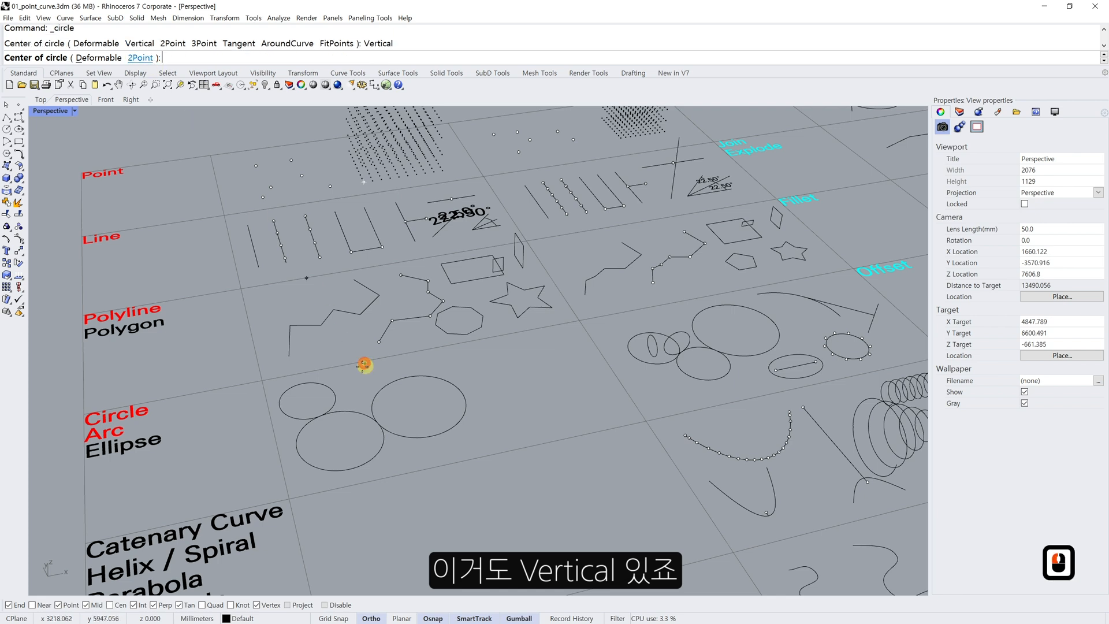
pyautogui.click(349, 386)
pyautogui.click(364, 384)
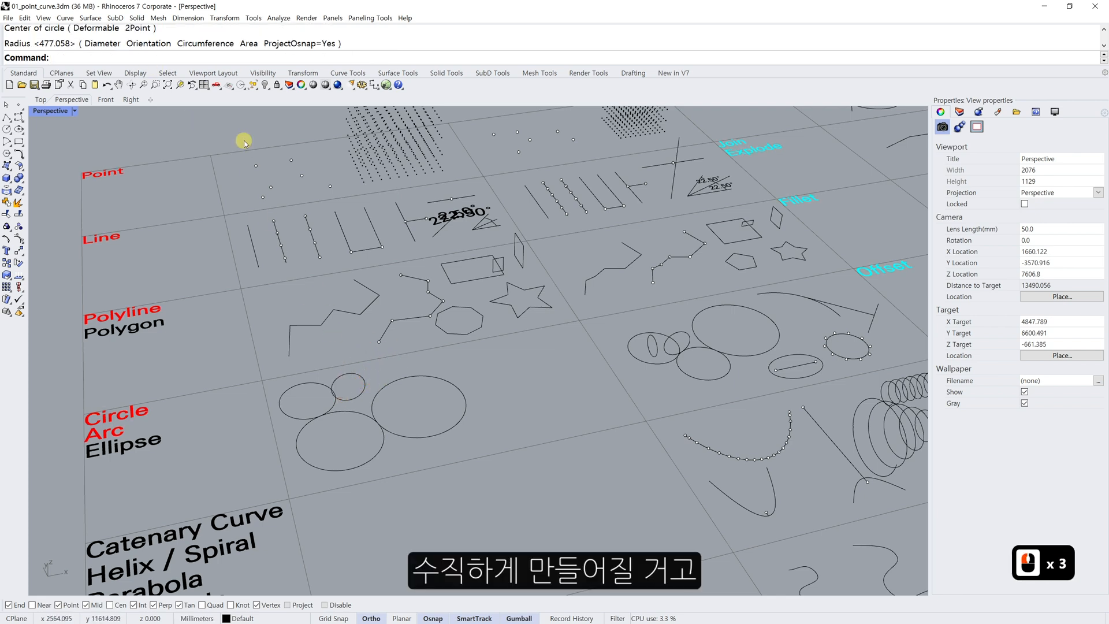
# - Draw a circle with the AroundCurve option, centred on the lower-left part of the small first circle's curve
pyautogui.write('cc')
pyautogui.press('Return')
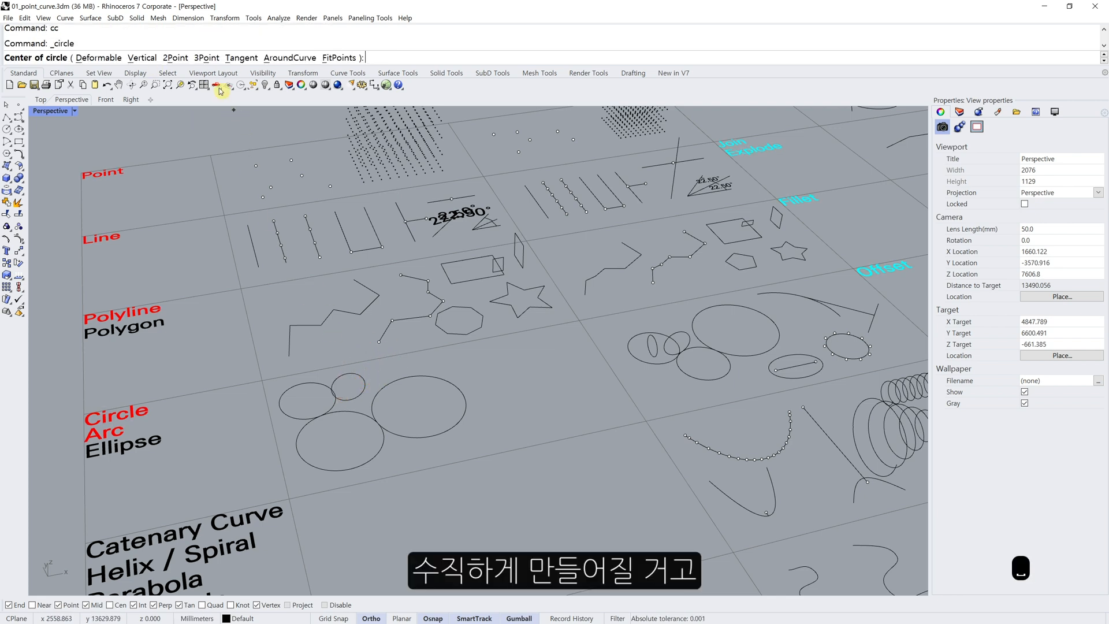
pyautogui.click(279, 58)
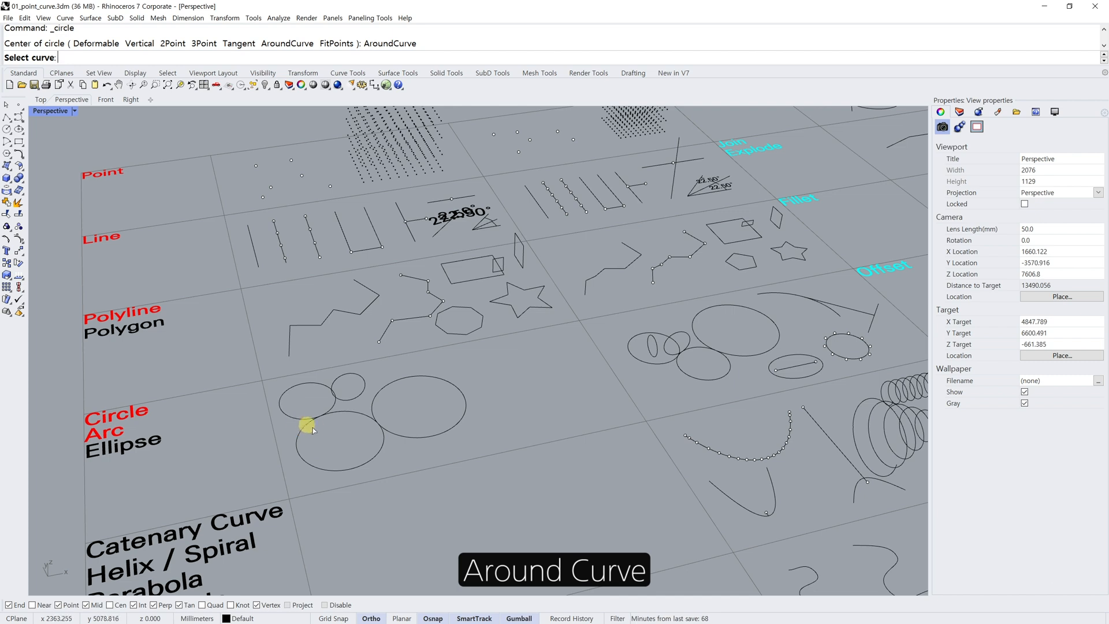
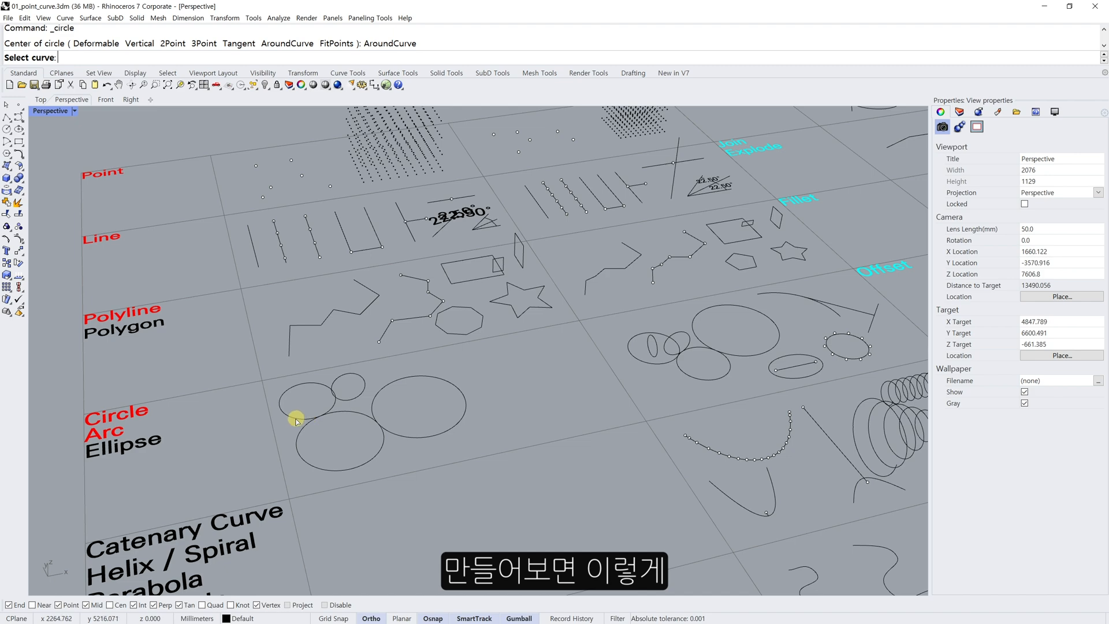
pyautogui.click(296, 421)
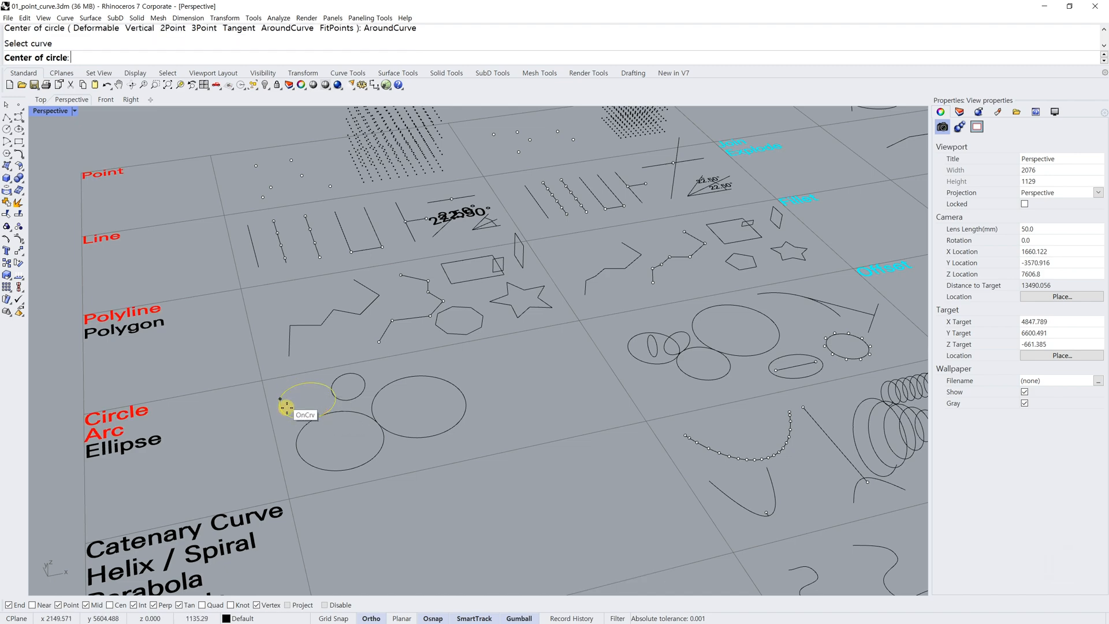
pyautogui.click(292, 416)
pyautogui.click(302, 405)
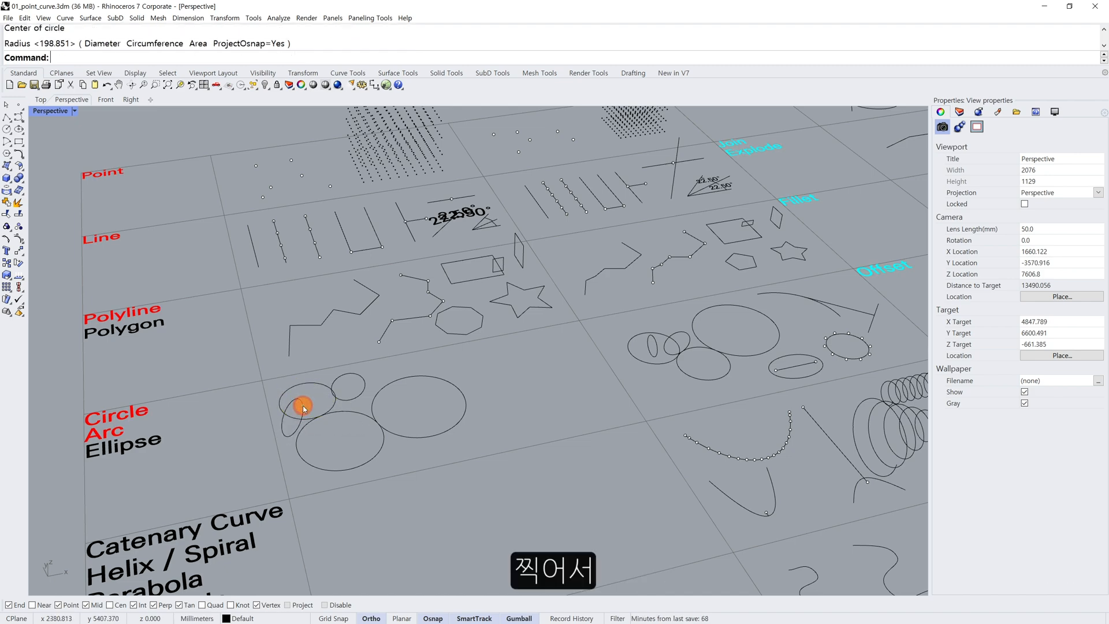
# - Examine the linked circles from several angles and compare them with the finished reference circles in the adjacent cell
pyautogui.scroll(4, 312, 396)
pyautogui.moveTo(312, 396); pyautogui.dragTo(198, 295, button='right')
pyautogui.keyDown('shift'); pyautogui.moveTo(199, 296); pyautogui.dragTo(272, 398, button='right'); pyautogui.keyUp('shift')
pyautogui.scroll(3, 272, 398)
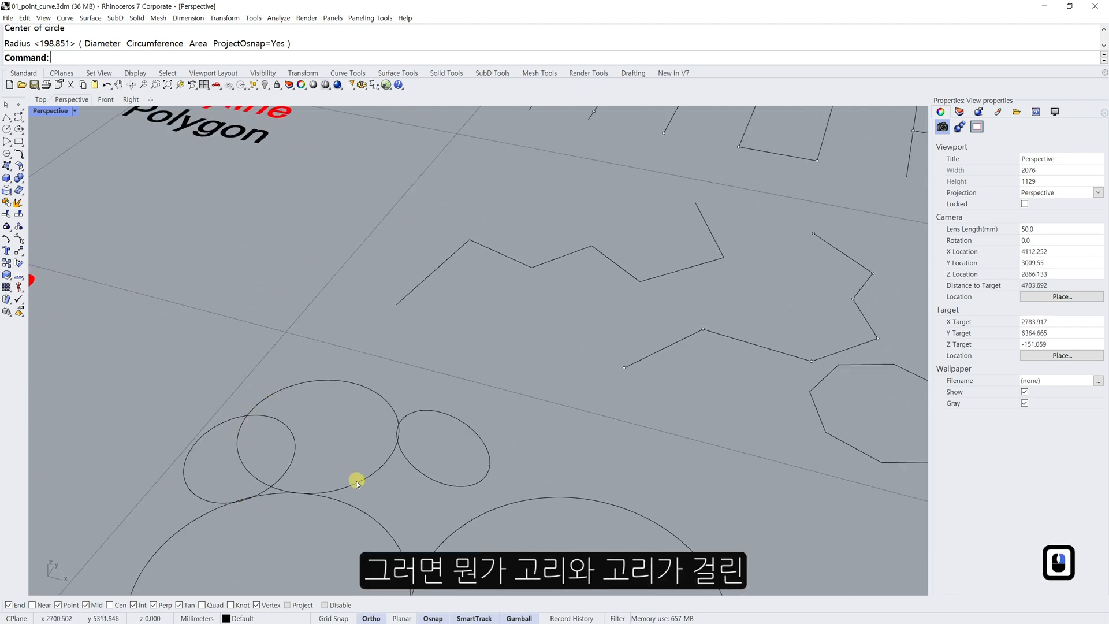
pyautogui.moveTo(417, 484); pyautogui.dragTo(363, 454, button='right')
pyautogui.scroll(-6, 607, 464)
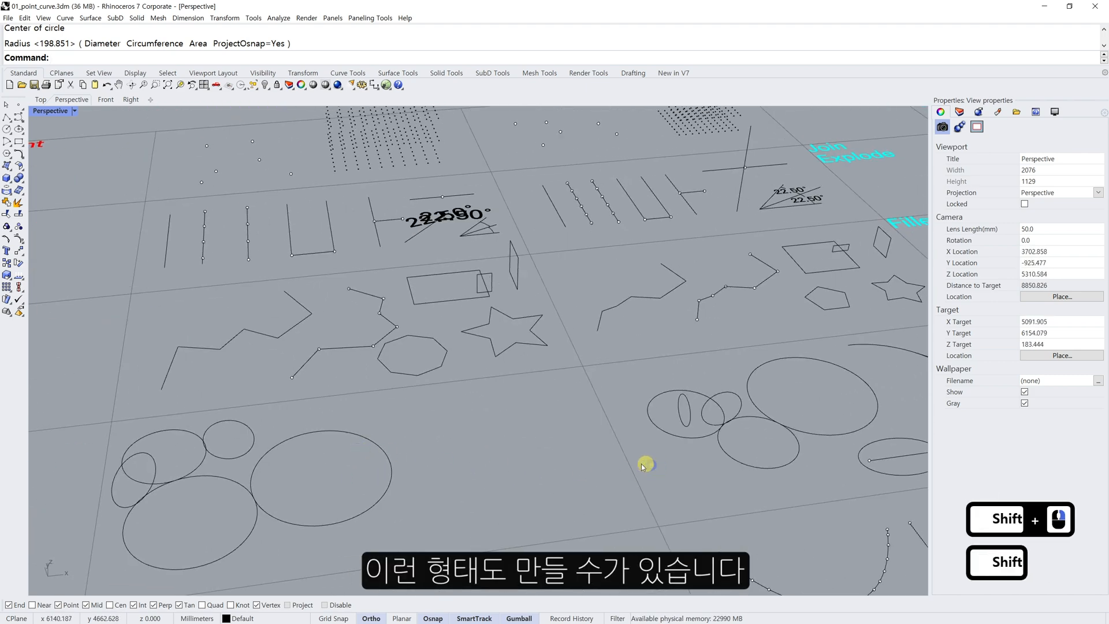
pyautogui.moveTo(644, 463)
pyautogui.mouseDown(button='right')
pyautogui.moveTo(540, 458)
pyautogui.moveTo(539, 478)
pyautogui.moveTo(621, 474)
pyautogui.moveTo(644, 447)
pyautogui.mouseUp(button='right')
pyautogui.scroll(-2, 540, 478)
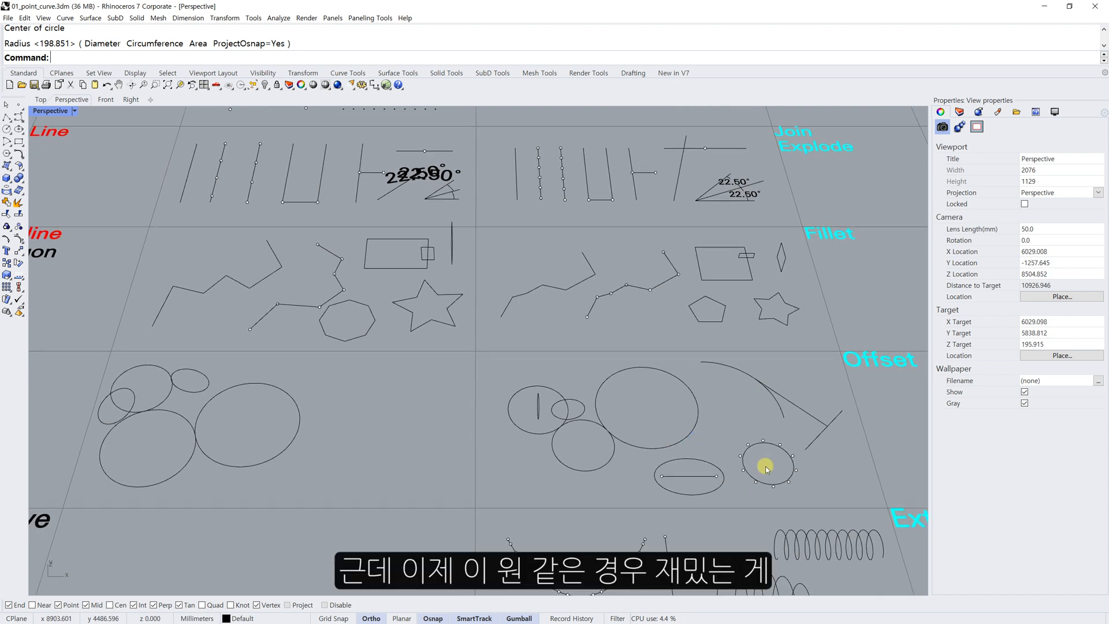
# - Draw a deformable circle of degree 5 with 10 points beside the large tangent circle and inspect its control points
pyautogui.write('cc')
pyautogui.press('Return')
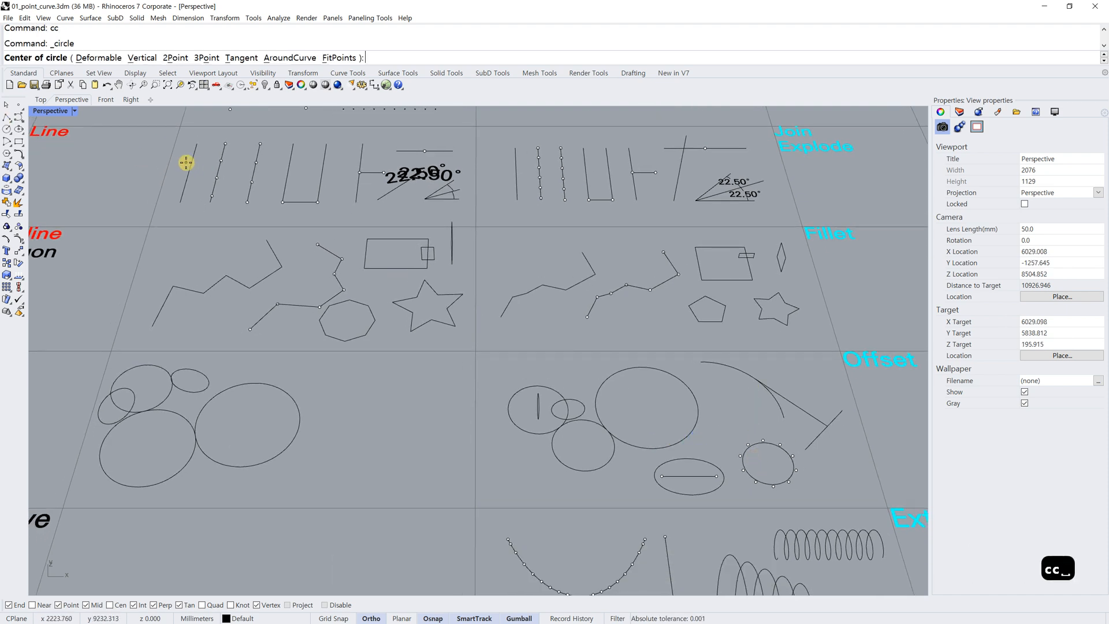
pyautogui.click(96, 58)
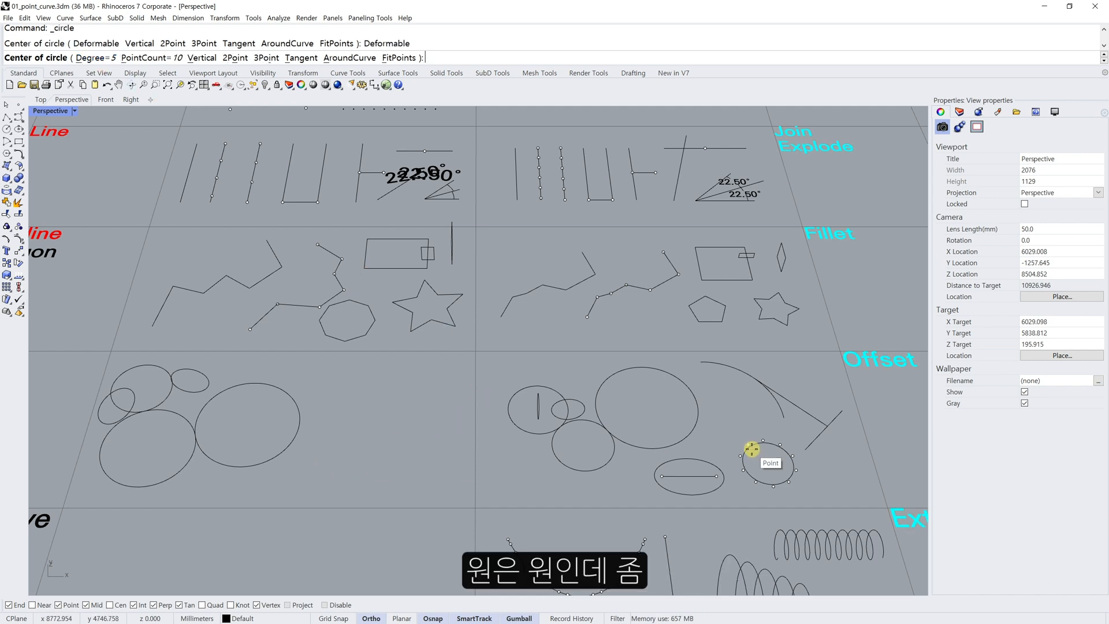
pyautogui.click(351, 455)
pyautogui.click(381, 469)
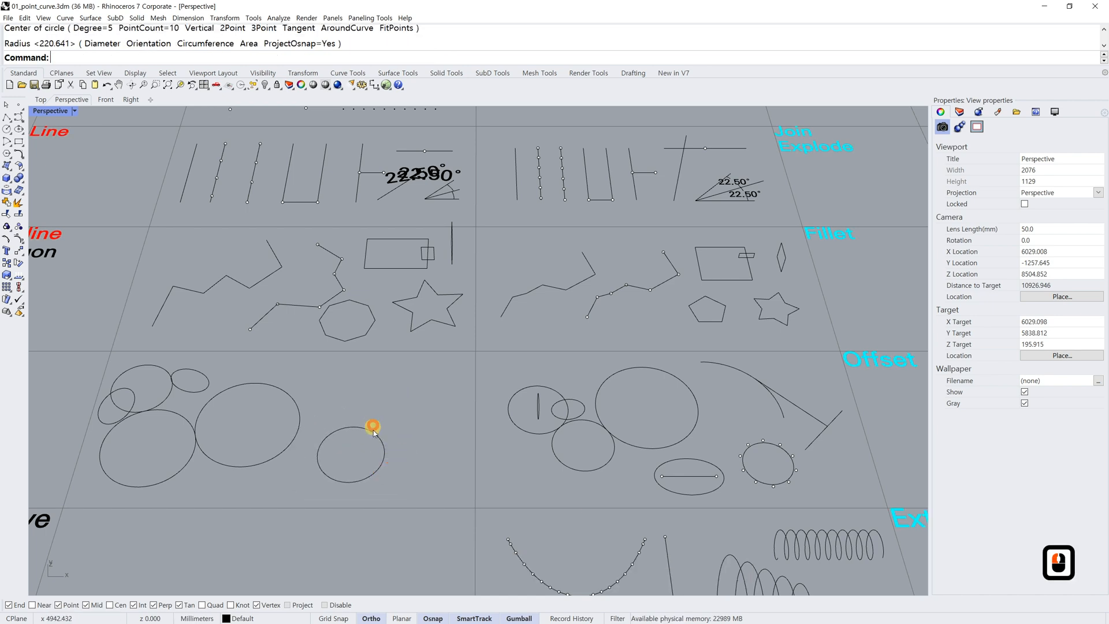
pyautogui.scroll(2, 373, 430)
pyautogui.keyDown('shift'); pyautogui.moveTo(358, 440); pyautogui.dragTo(440, 409, button='right'); pyautogui.keyUp('shift')
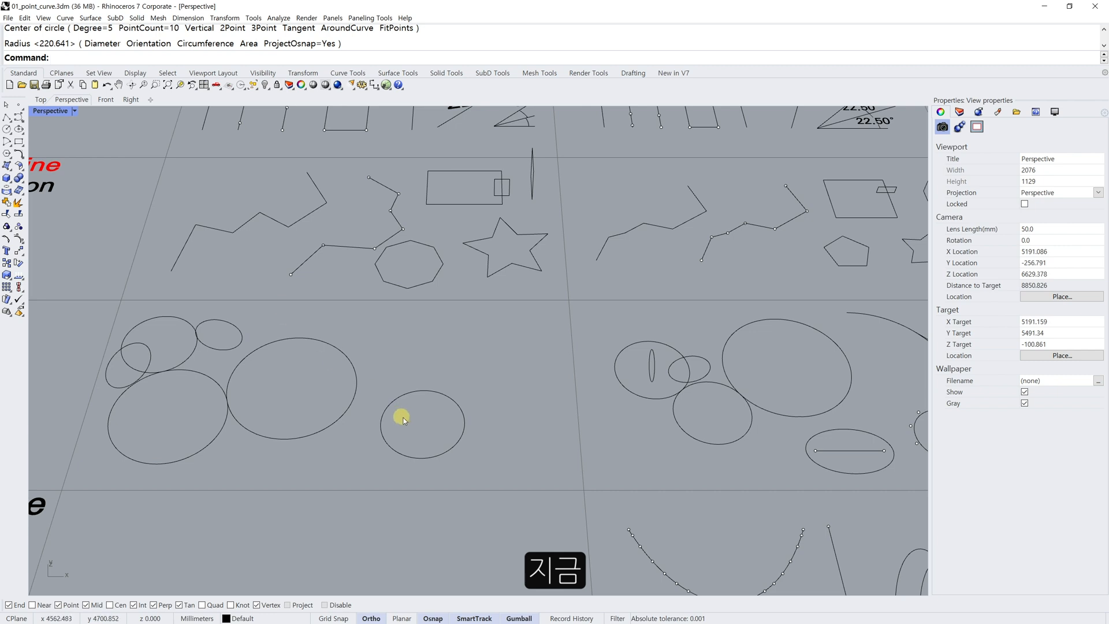
pyautogui.moveTo(380, 366); pyautogui.dragTo(381, 366)
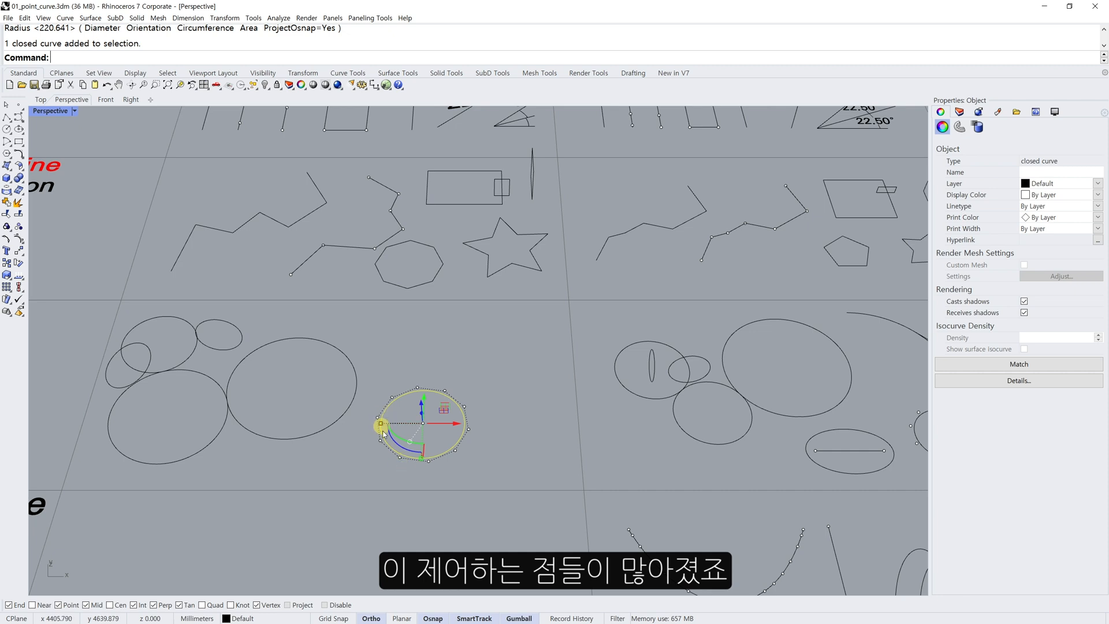
pyautogui.press('Escape')
# - Reshape the largest practice circle by pulling three of its corner control points outward
pyautogui.click(324, 429)
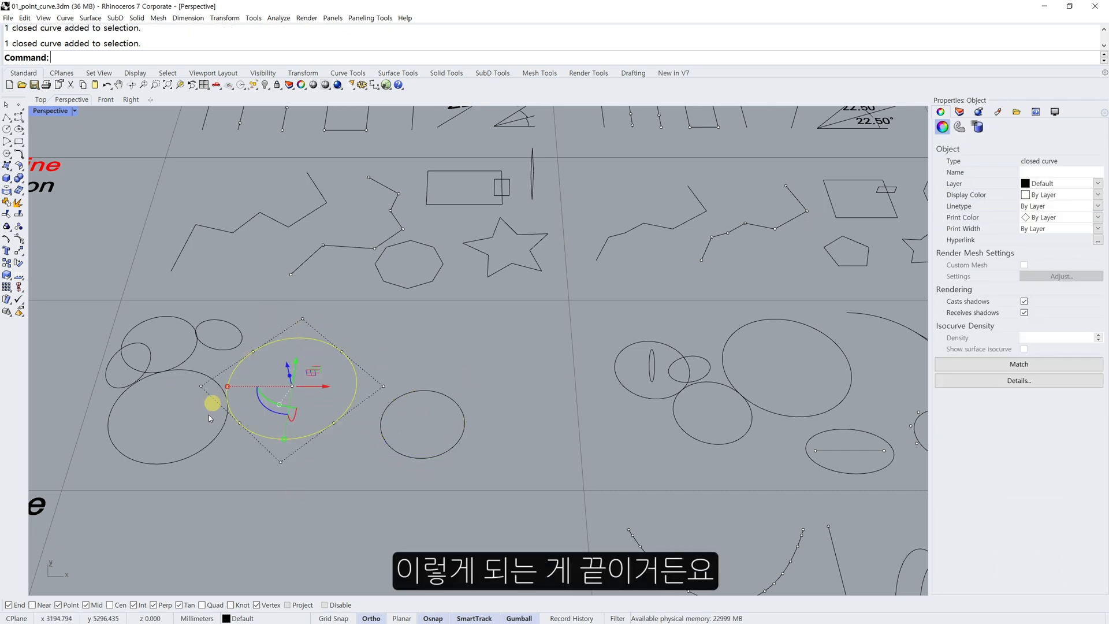
pyautogui.click(382, 386)
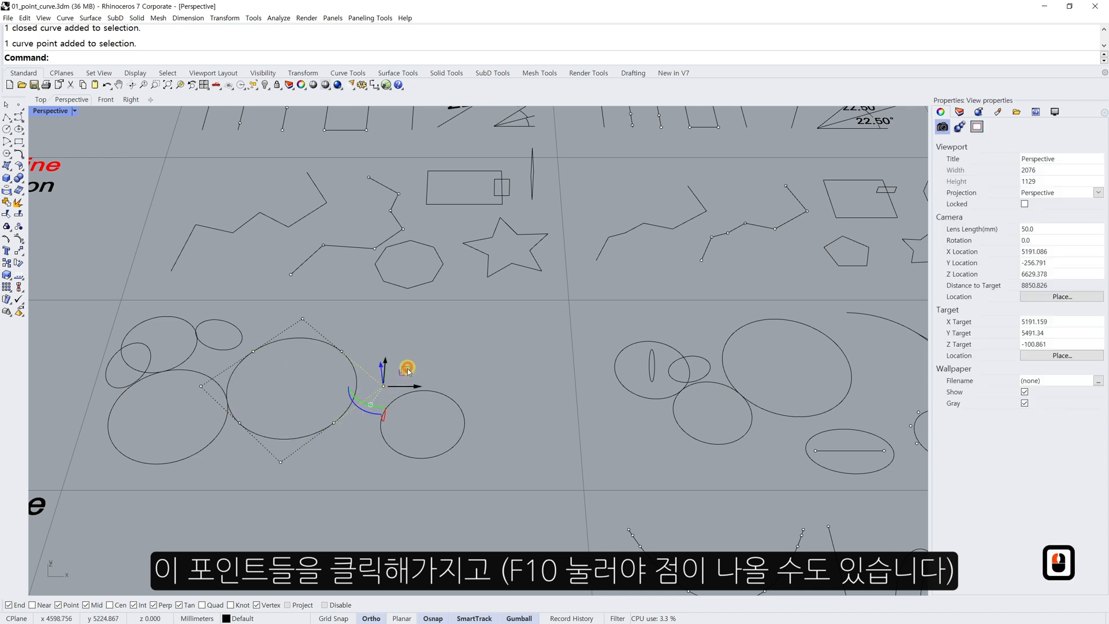
pyautogui.moveTo(411, 369); pyautogui.dragTo(469, 321)
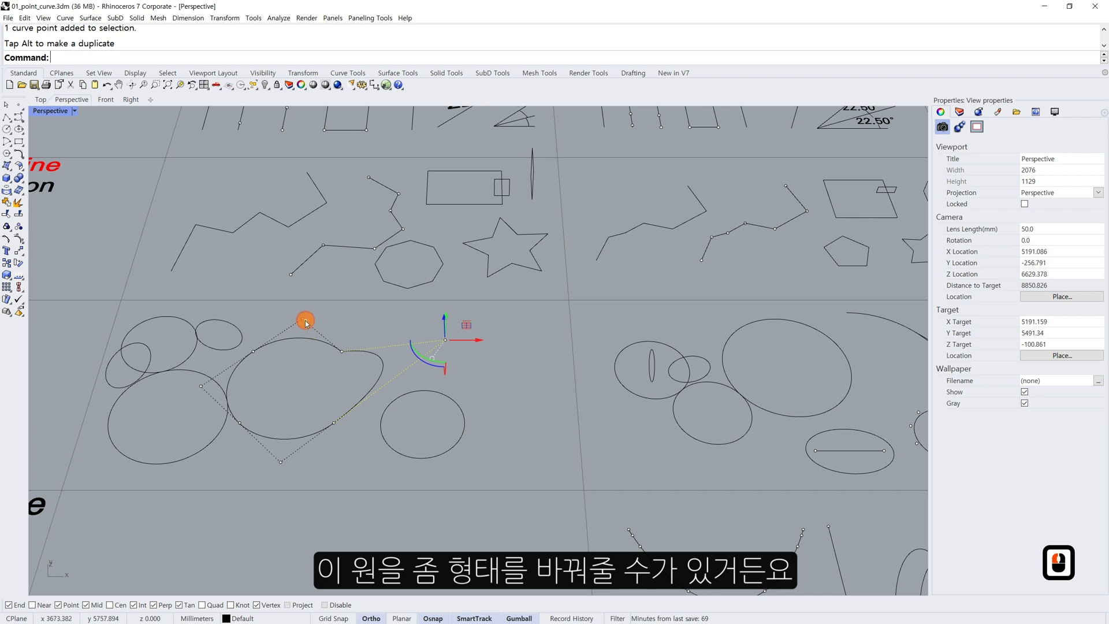
pyautogui.click(305, 322)
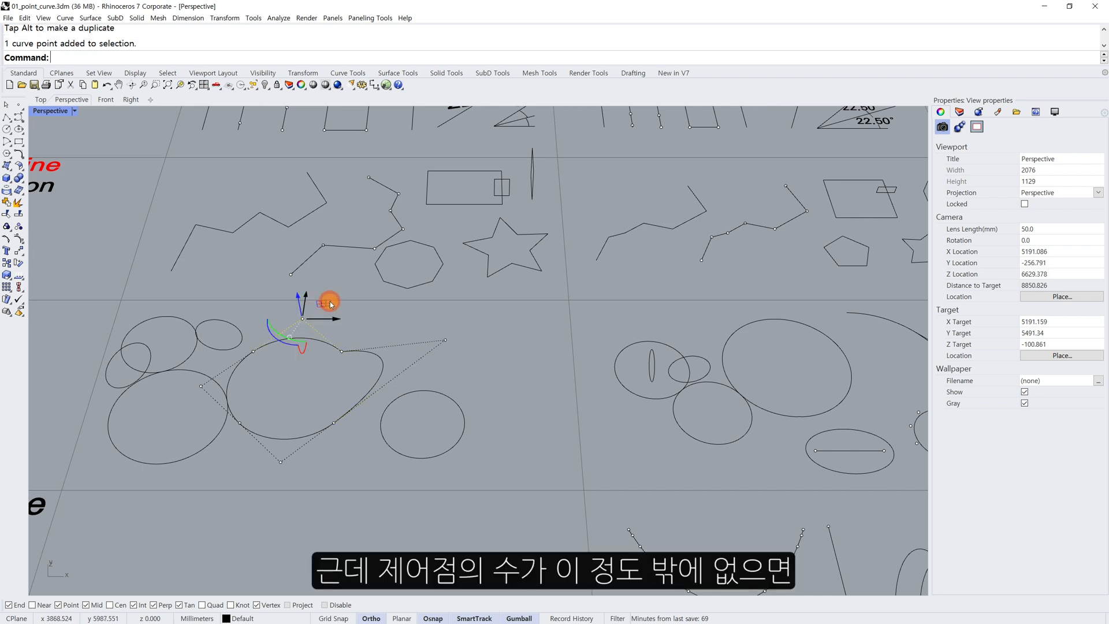
pyautogui.moveTo(331, 301); pyautogui.dragTo(268, 260)
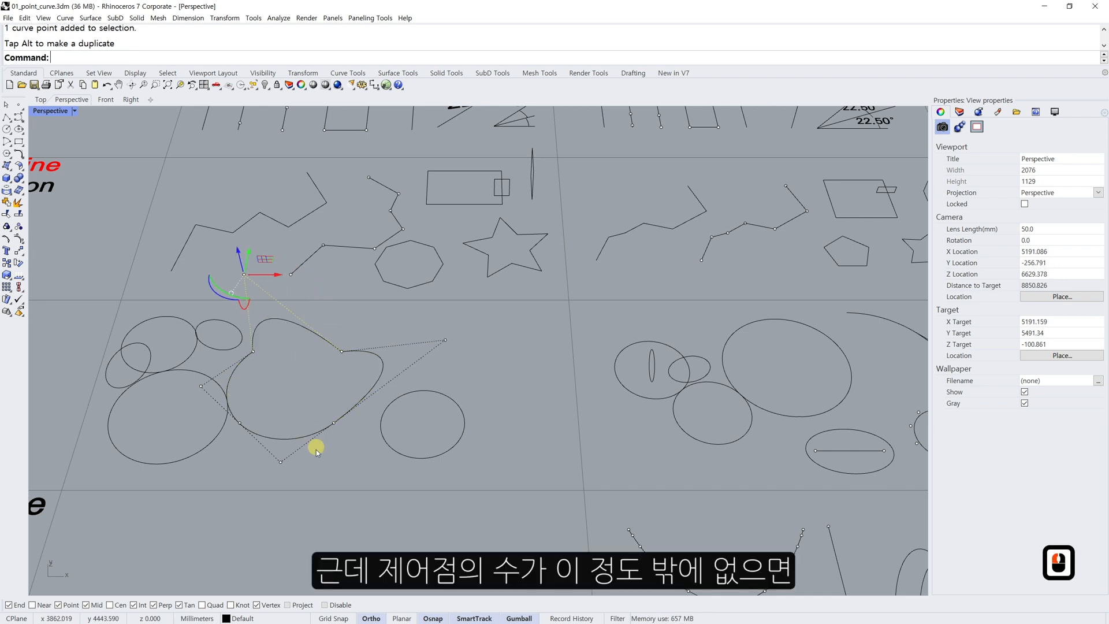
pyautogui.click(280, 462)
pyautogui.moveTo(307, 442); pyautogui.dragTo(349, 512)
pyautogui.click(433, 453)
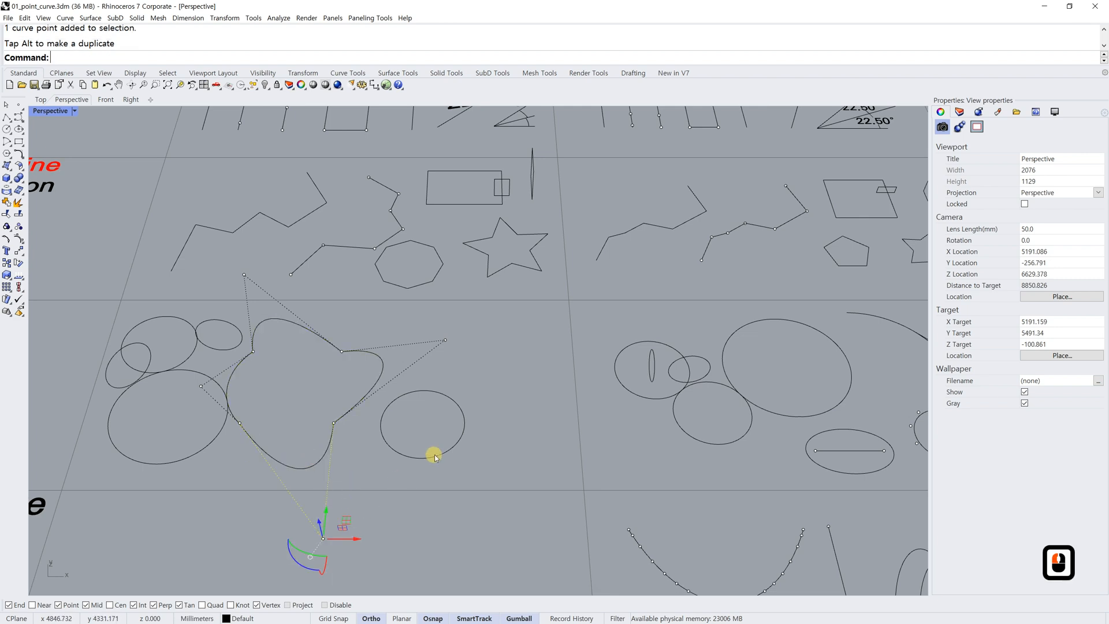
# - Try pulling one upper-right control point of the deformable circle outward, and undo the move
pyautogui.click(386, 421)
pyautogui.click(446, 392)
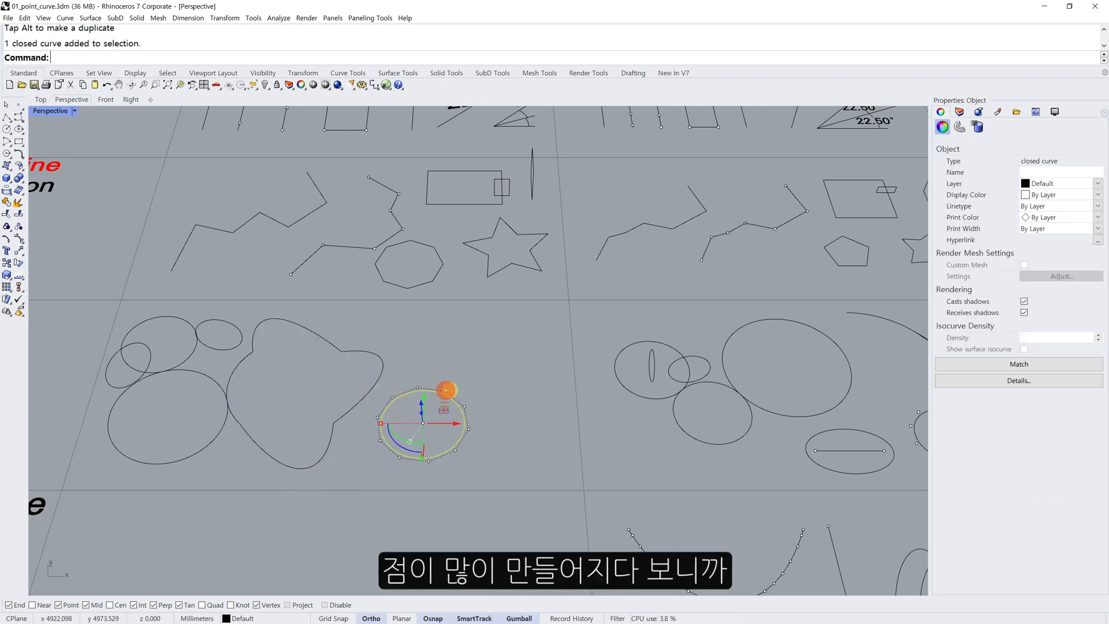
pyautogui.moveTo(471, 376); pyautogui.dragTo(470, 390, button='right')
pyautogui.moveTo(466, 390); pyautogui.dragTo(487, 375)
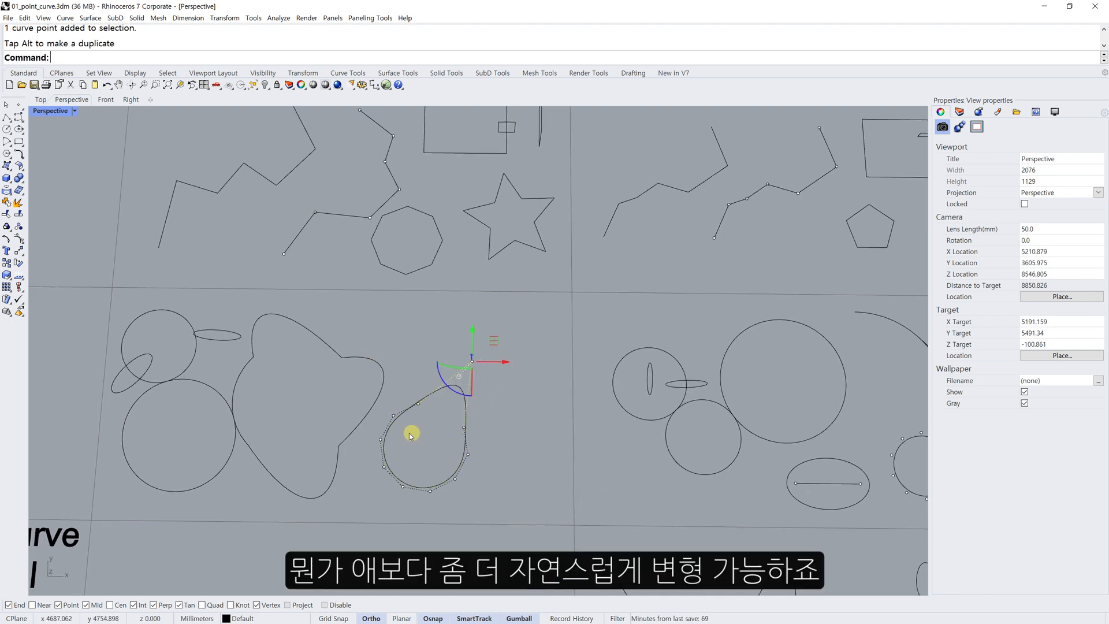
pyautogui.hotkey('ctrl', 'z')
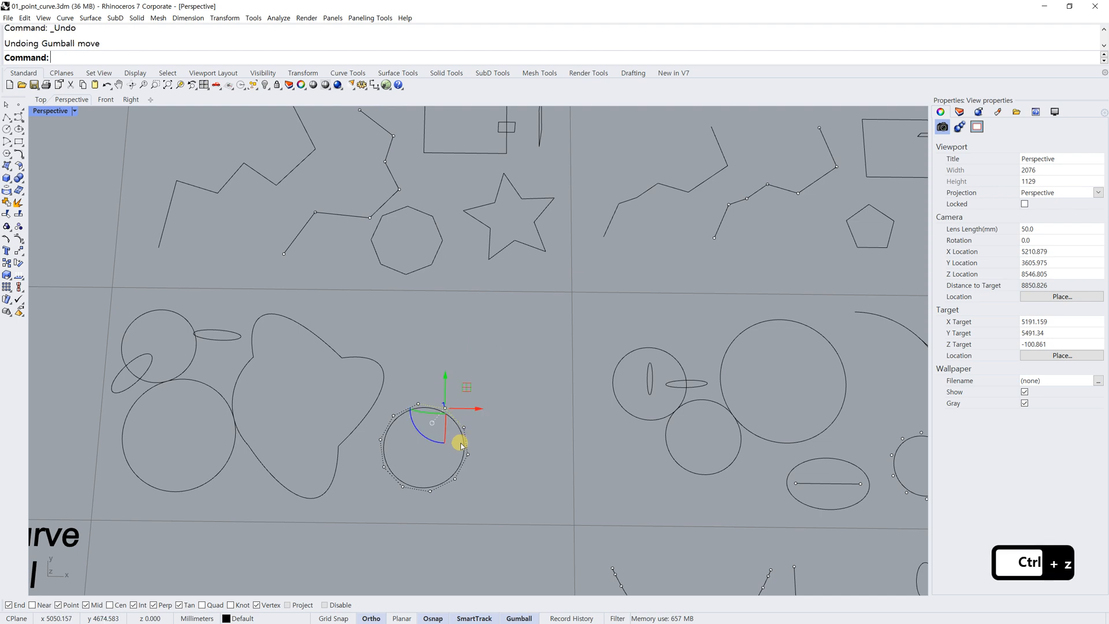
# - Scale every second control point of the deformable circle inward towards its centre to form a rounded five-pointed star
pyautogui.keyDown('shift'); pyautogui.click(394, 412); pyautogui.keyUp('shift')
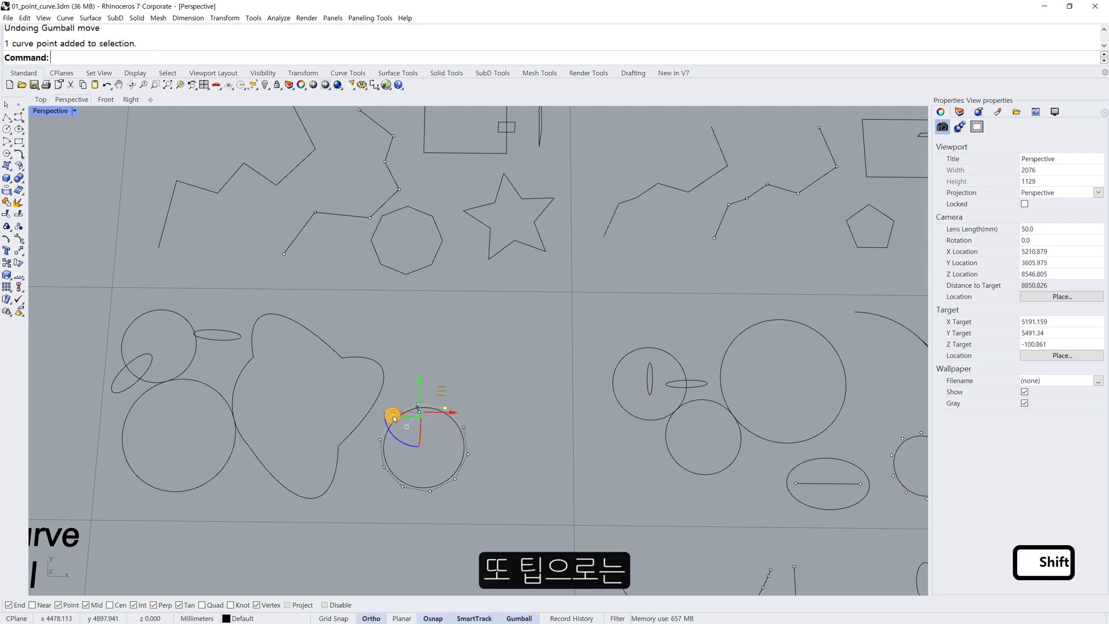
pyautogui.keyDown('shift'); pyautogui.click(384, 464); pyautogui.keyUp('shift')
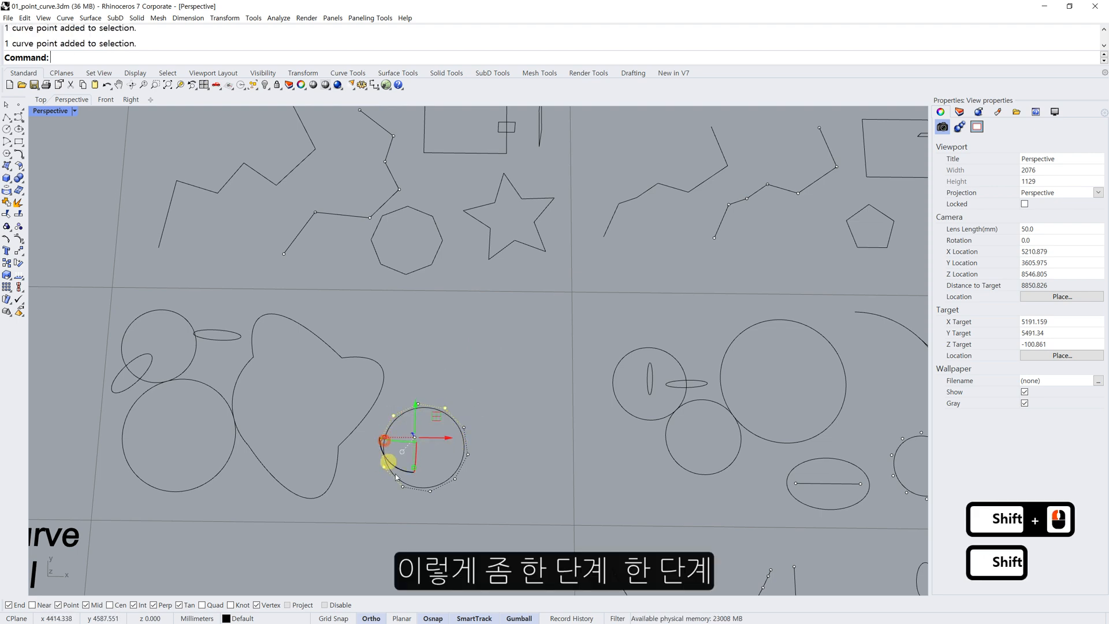
pyautogui.keyDown('shift'); pyautogui.click(428, 495); pyautogui.keyUp('shift')
pyautogui.keyDown('shift'); pyautogui.click(466, 452); pyautogui.keyUp('shift')
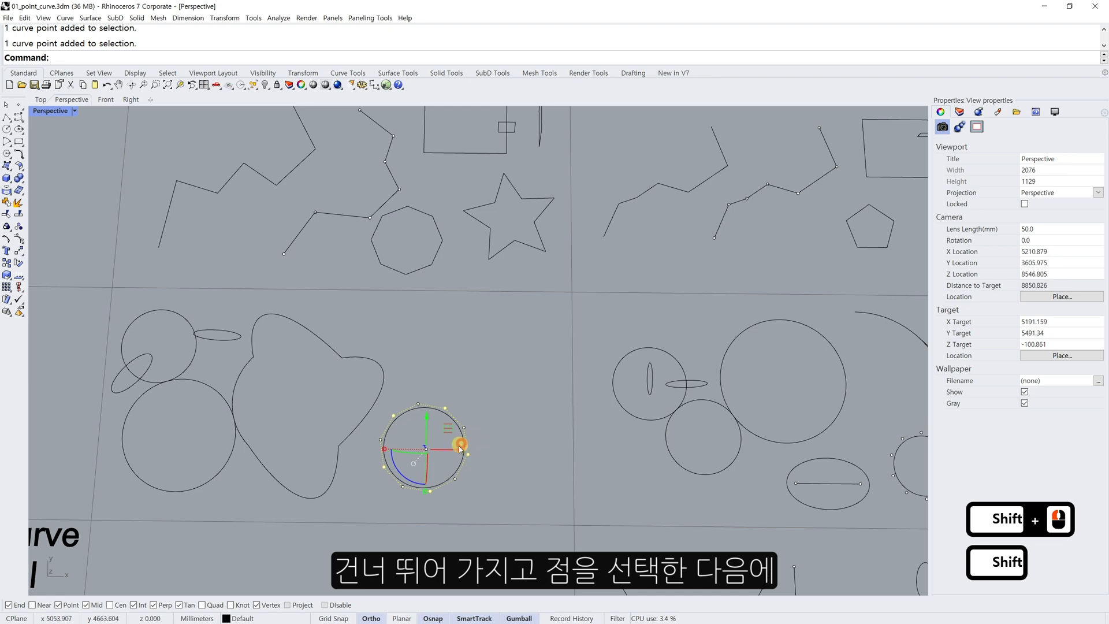
pyautogui.keyDown('shift'); pyautogui.click(381, 451); pyautogui.keyUp('shift')
pyautogui.scroll(4, 385, 451)
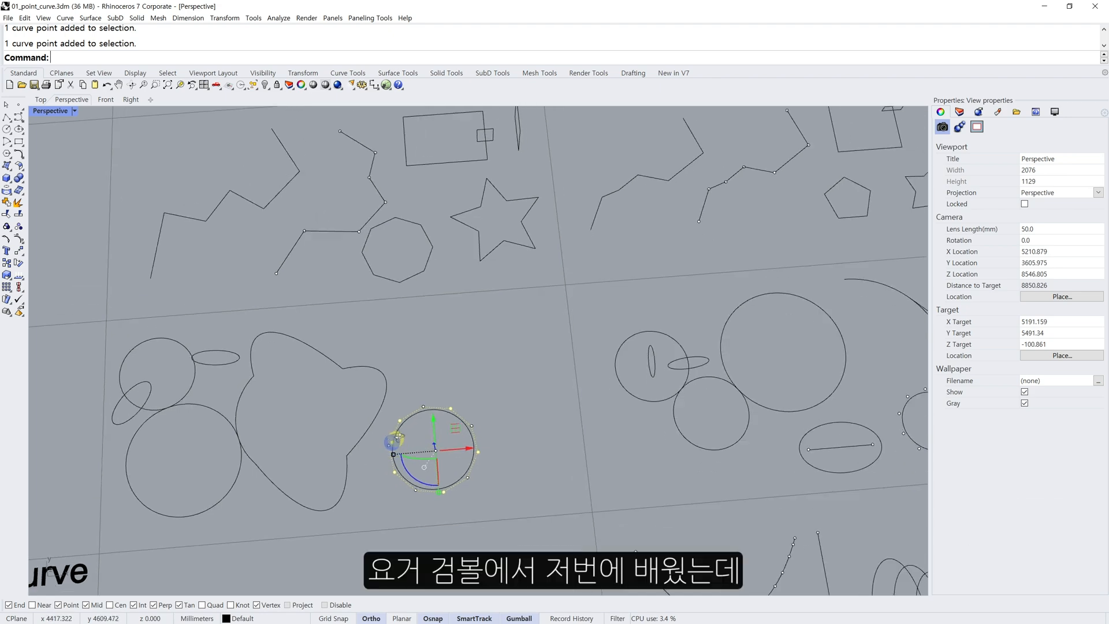
pyautogui.moveTo(430, 473); pyautogui.dragTo(417, 437, button='right')
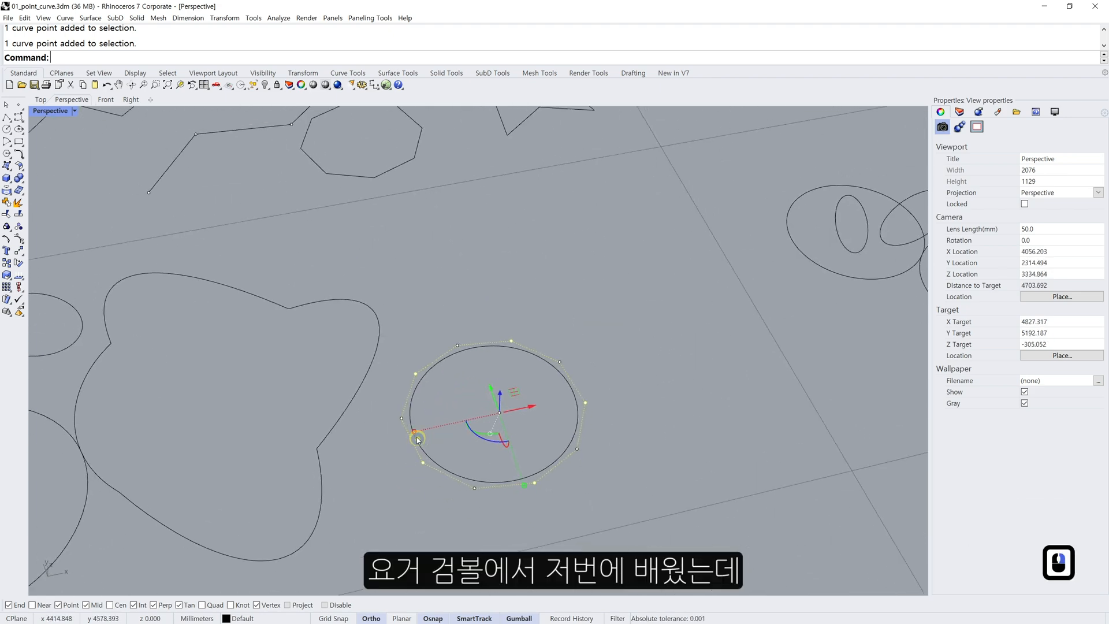
pyautogui.moveTo(414, 432)
pyautogui.mouseDown()
pyautogui.moveTo(467, 428)
pyautogui.moveTo(416, 428)
pyautogui.moveTo(475, 415)
pyautogui.moveTo(440, 416)
pyautogui.moveTo(473, 415)
pyautogui.moveTo(414, 428)
pyautogui.moveTo(481, 419)
pyautogui.mouseUp()
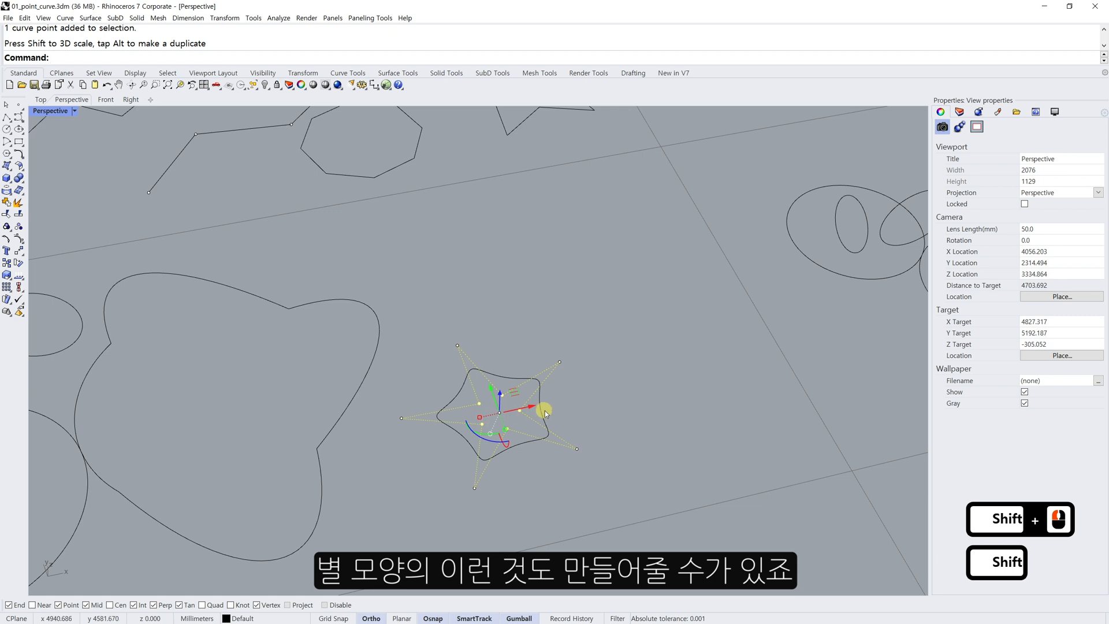
pyautogui.scroll(-5, 543, 425)
pyautogui.press('Escape')
pyautogui.press('Escape')
pyautogui.press('Escape')
pyautogui.click(480, 460)
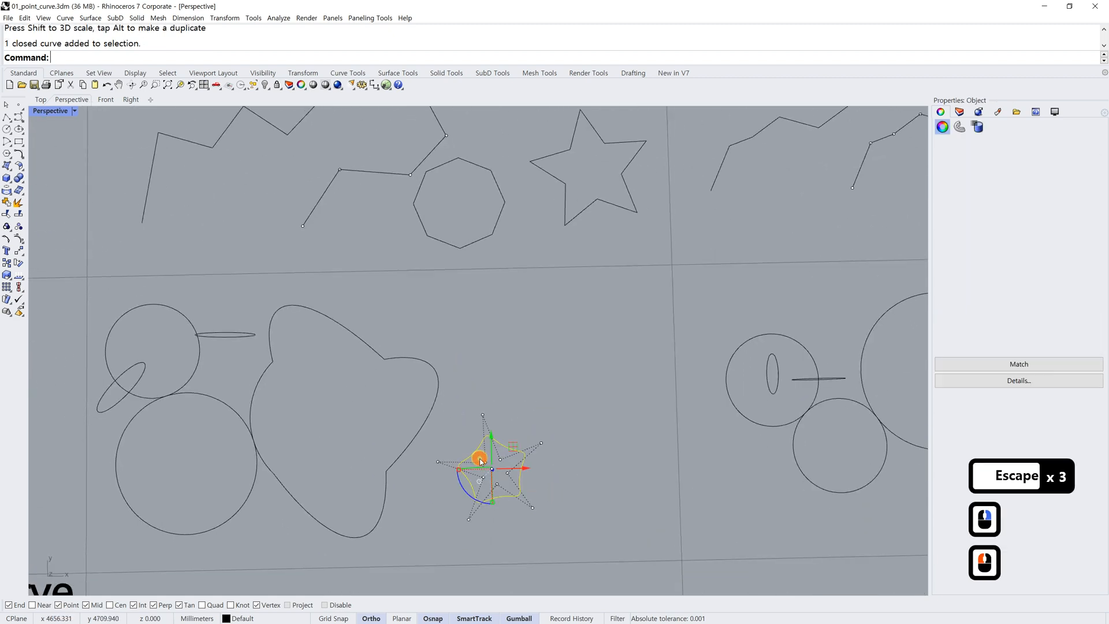
pyautogui.press('Escape')
pyautogui.press('Escape')
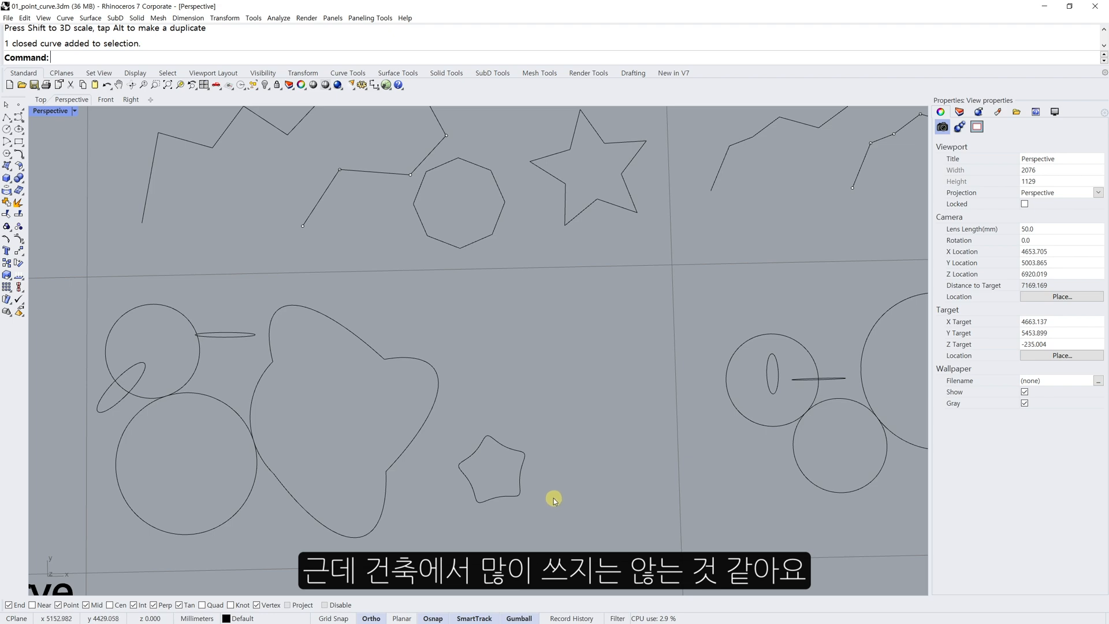
# - Move the rounded star curve farther away from the reshaped large circle, towards the reference cell
pyautogui.scroll(-3, 550, 493)
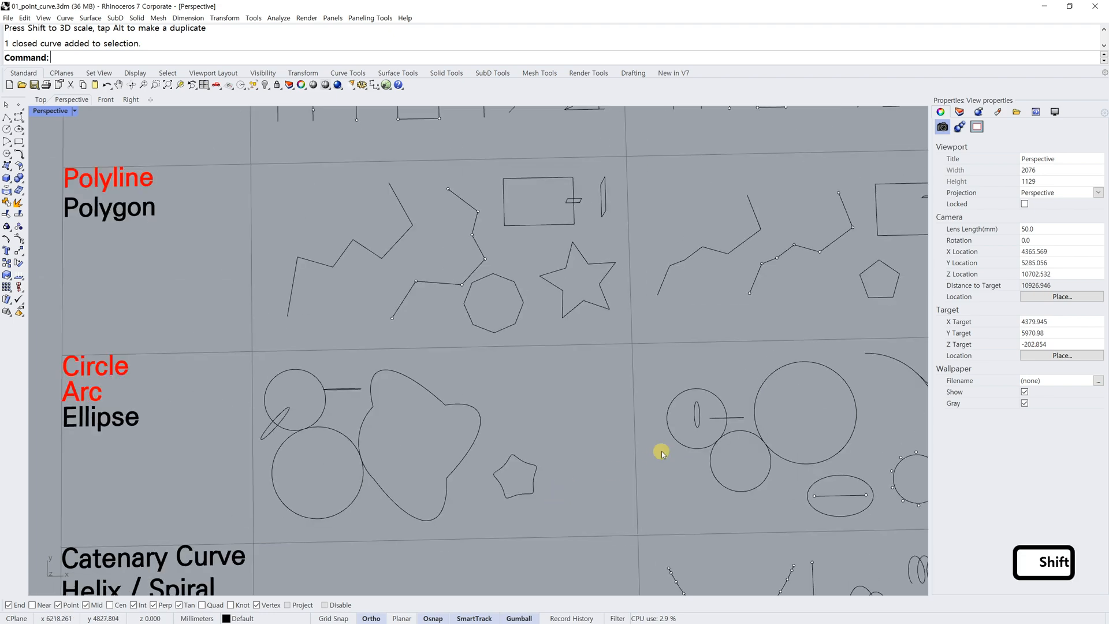
pyautogui.keyDown('shift'); pyautogui.moveTo(661, 448); pyautogui.dragTo(503, 422, button='right'); pyautogui.keyUp('shift')
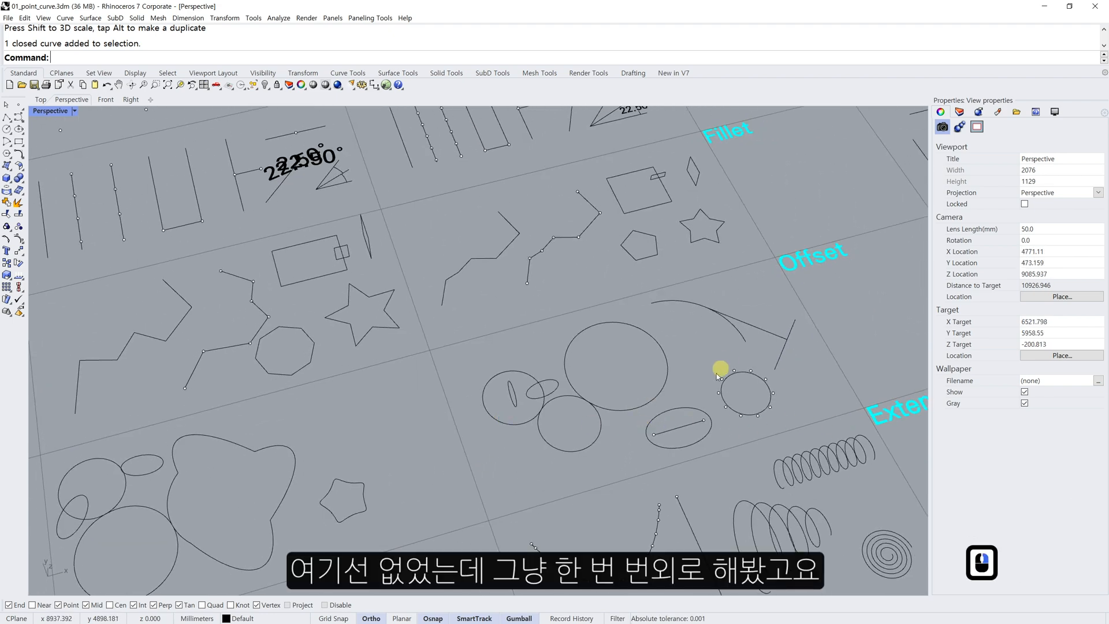
pyautogui.keyDown('shift'); pyautogui.moveTo(431, 475); pyautogui.dragTo(478, 425, button='right'); pyautogui.keyUp('shift')
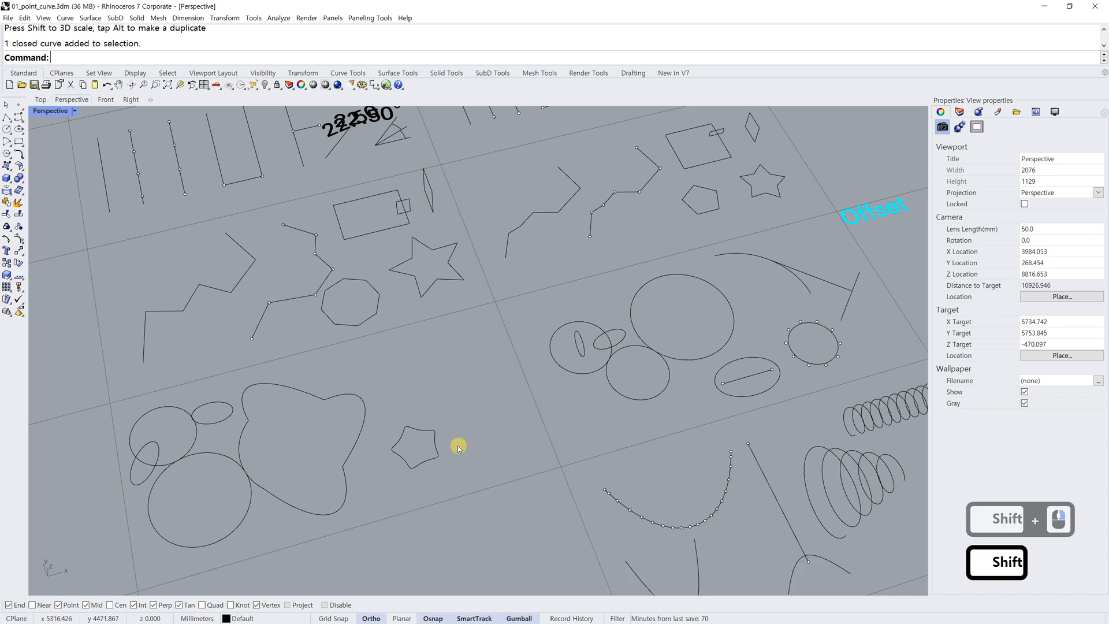
pyautogui.click(437, 445)
pyautogui.write('m')
pyautogui.press('space')
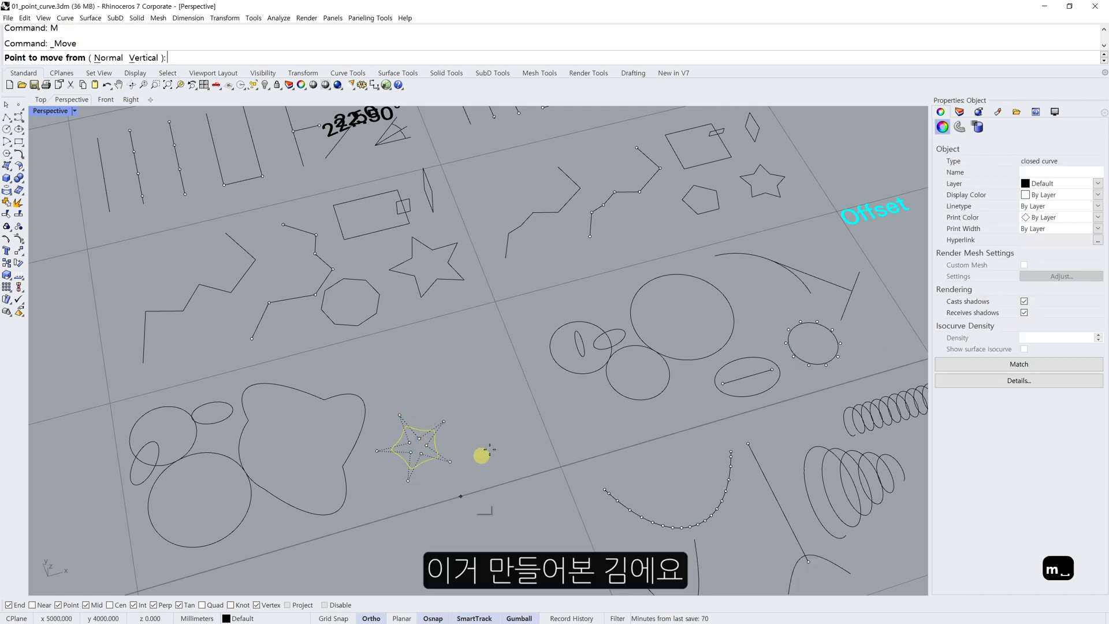
pyautogui.click(491, 449)
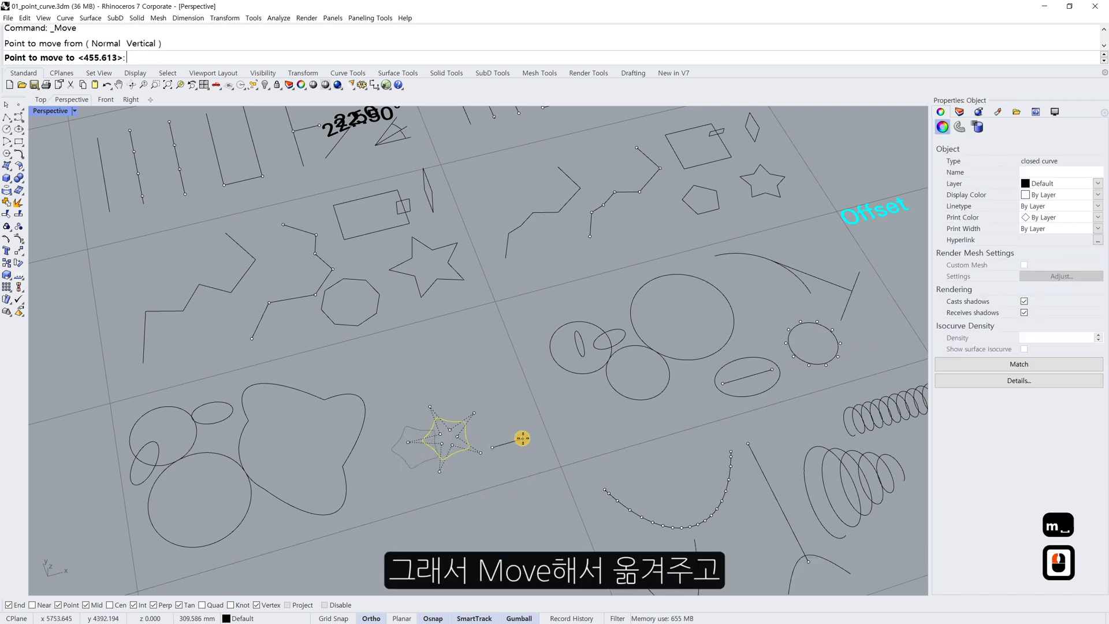
pyautogui.click(563, 431)
pyautogui.press('Escape')
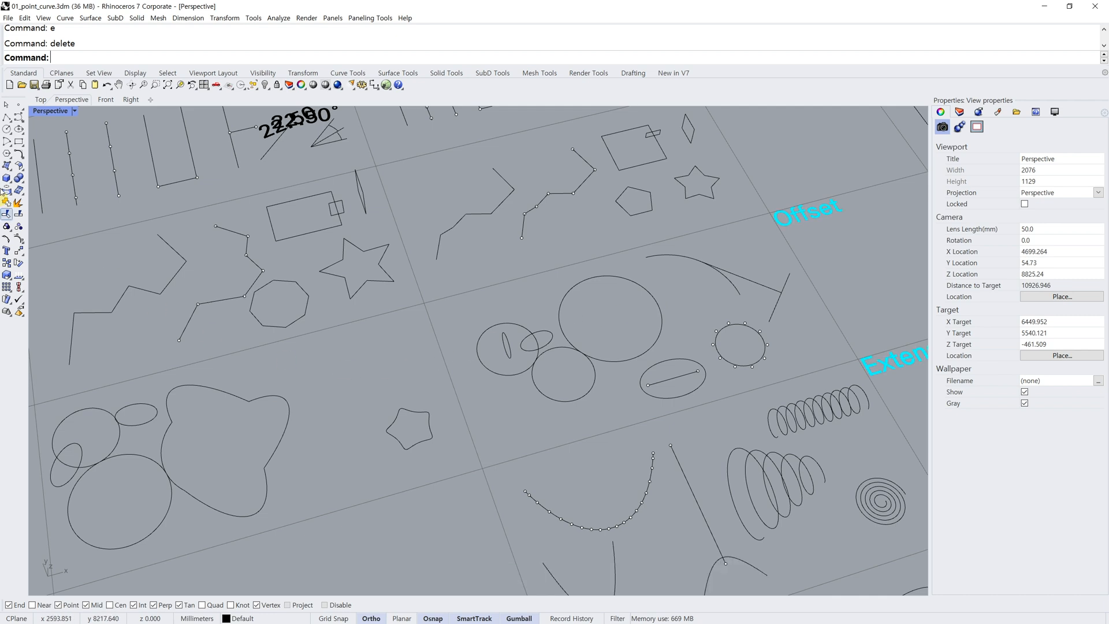
# - Draw an arc from a centre point between the reshaped circle and the octagon, bulging towards the reference cell
pyautogui.click(7, 142)
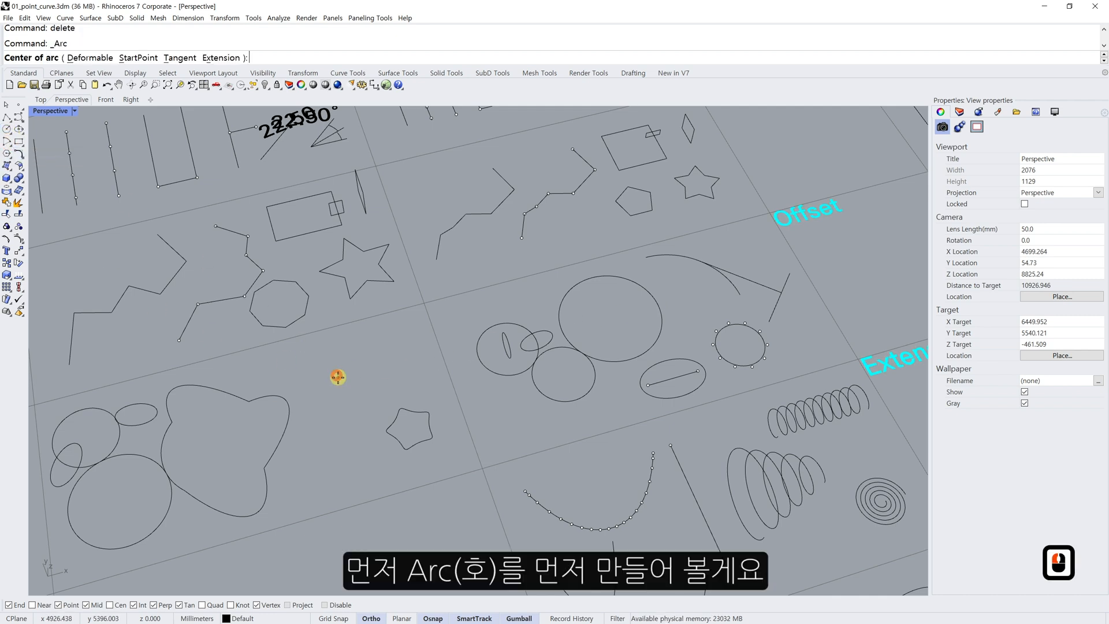
pyautogui.click(307, 370)
pyautogui.keyDown('shift'); pyautogui.click(342, 423); pyautogui.keyUp('shift')
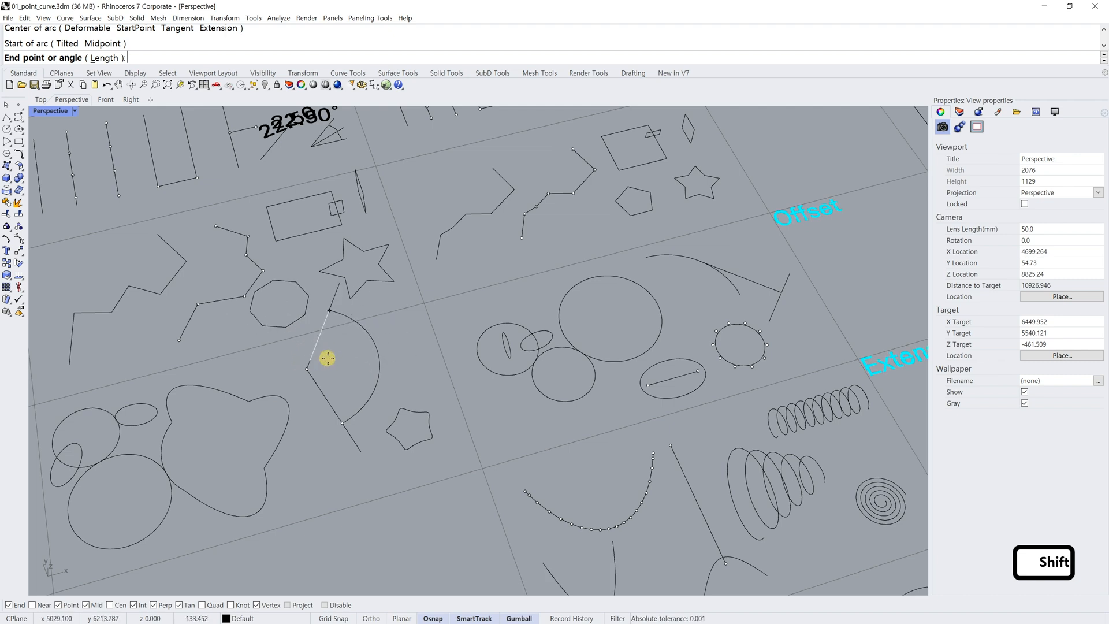
pyautogui.keyDown('shift'); pyautogui.click(341, 345); pyautogui.keyUp('shift')
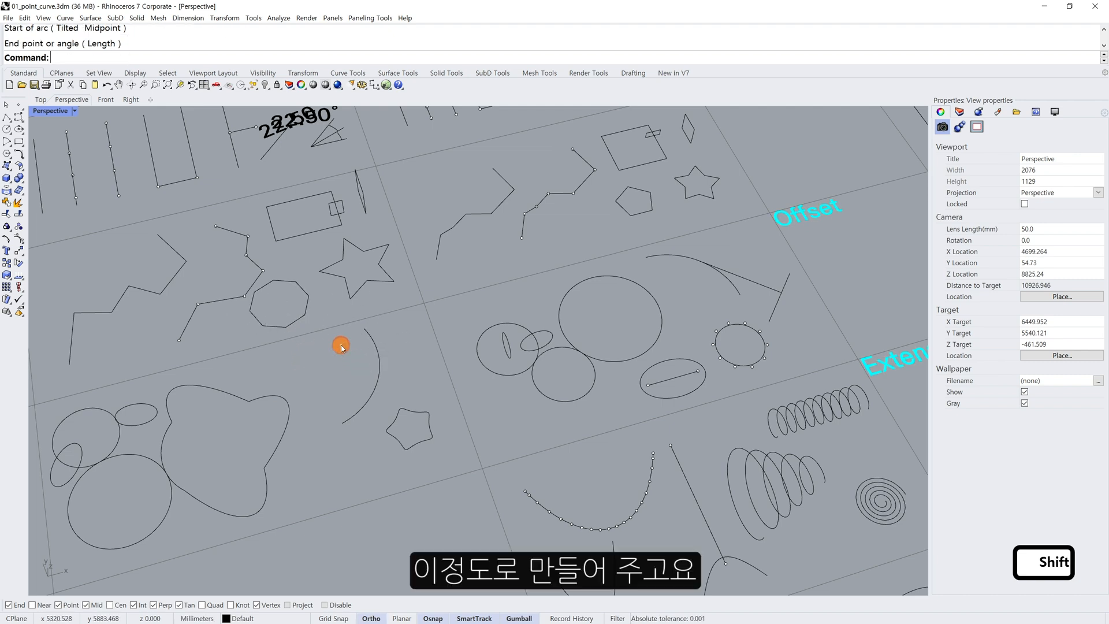
# - Move the new arc closer to the reshaped large circle, away from the star curve
pyautogui.click(380, 366)
pyautogui.write('m')
pyautogui.press('space')
pyautogui.click(401, 368)
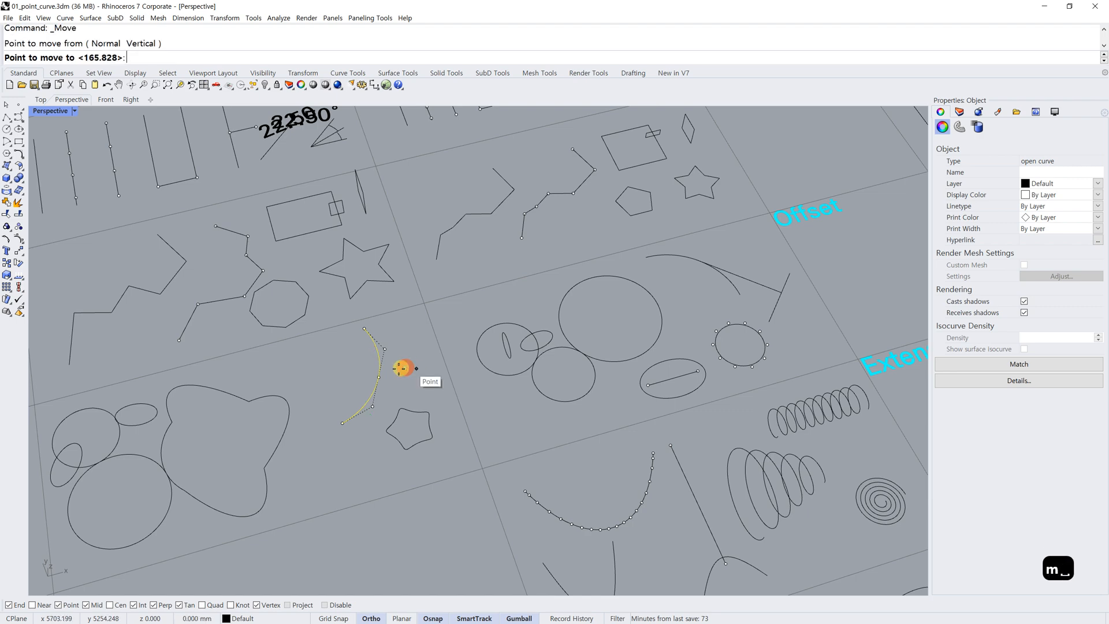
pyautogui.click(358, 382)
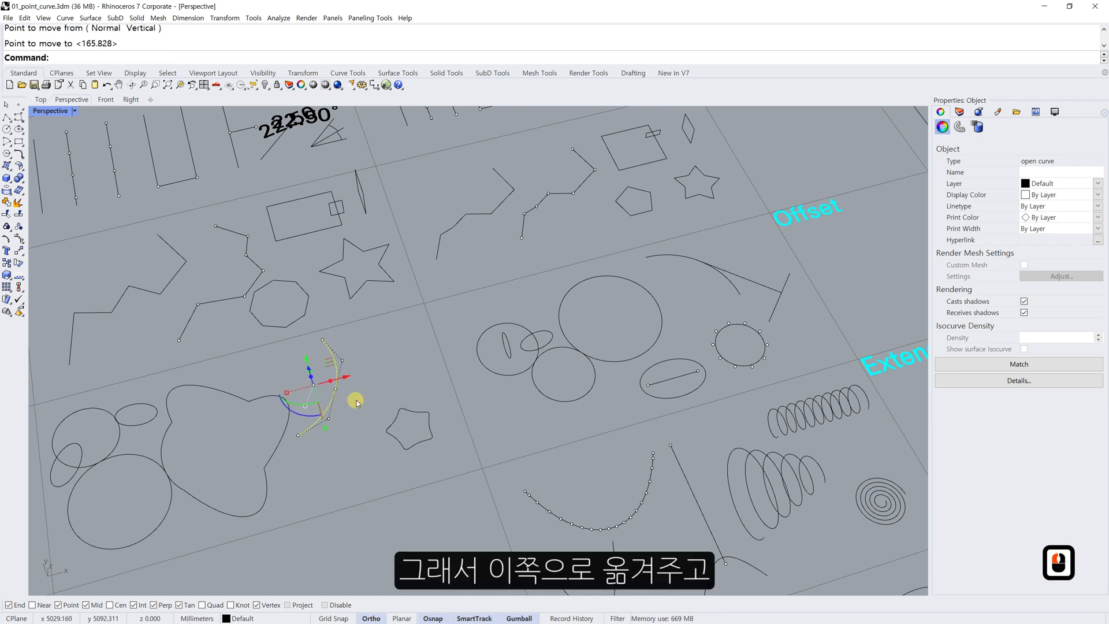
pyautogui.keyDown('shift'); pyautogui.scroll(3, 355, 403); pyautogui.keyUp('shift')
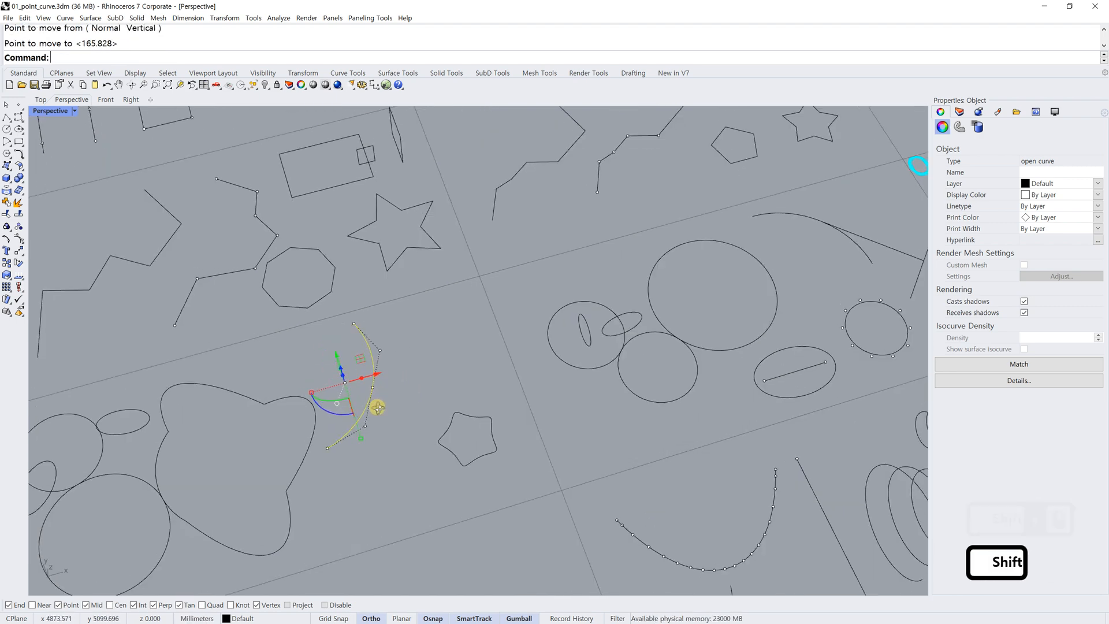
pyautogui.moveTo(378, 408); pyautogui.dragTo(355, 400, button='right')
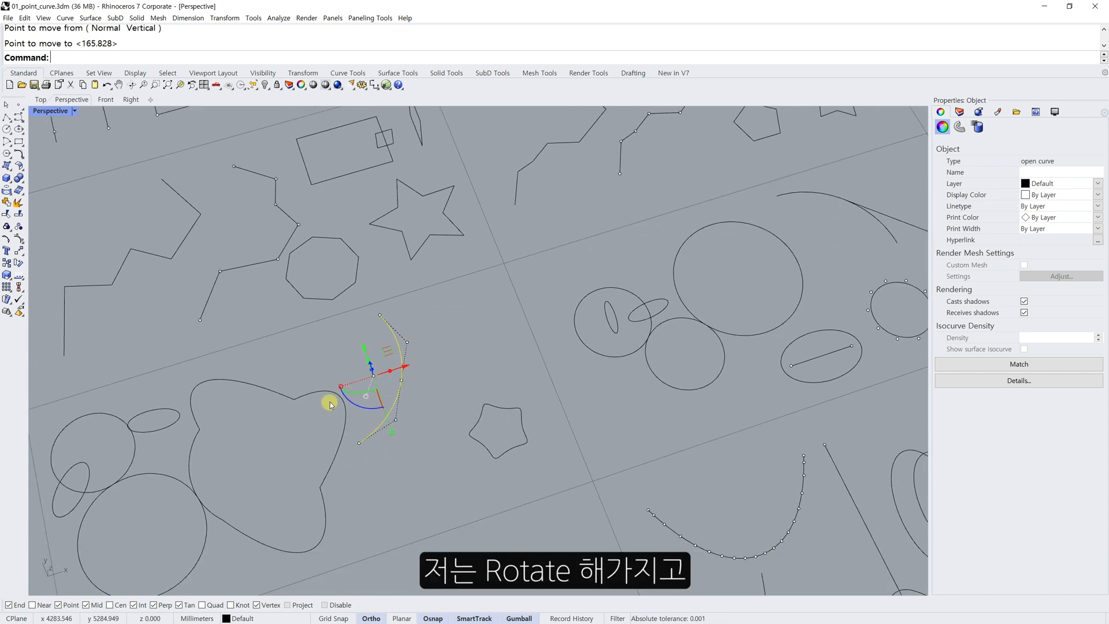
# - Rotate the new arc counter-clockwise to match the orientation of the arc in the reference cell
pyautogui.write('Rotate')
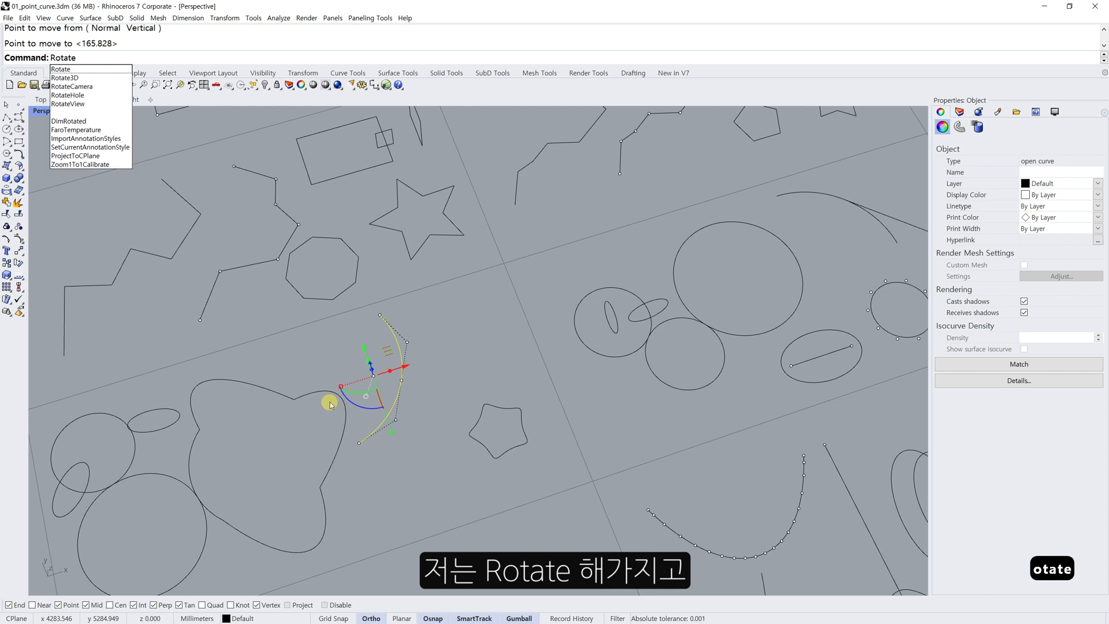
pyautogui.press('Return')
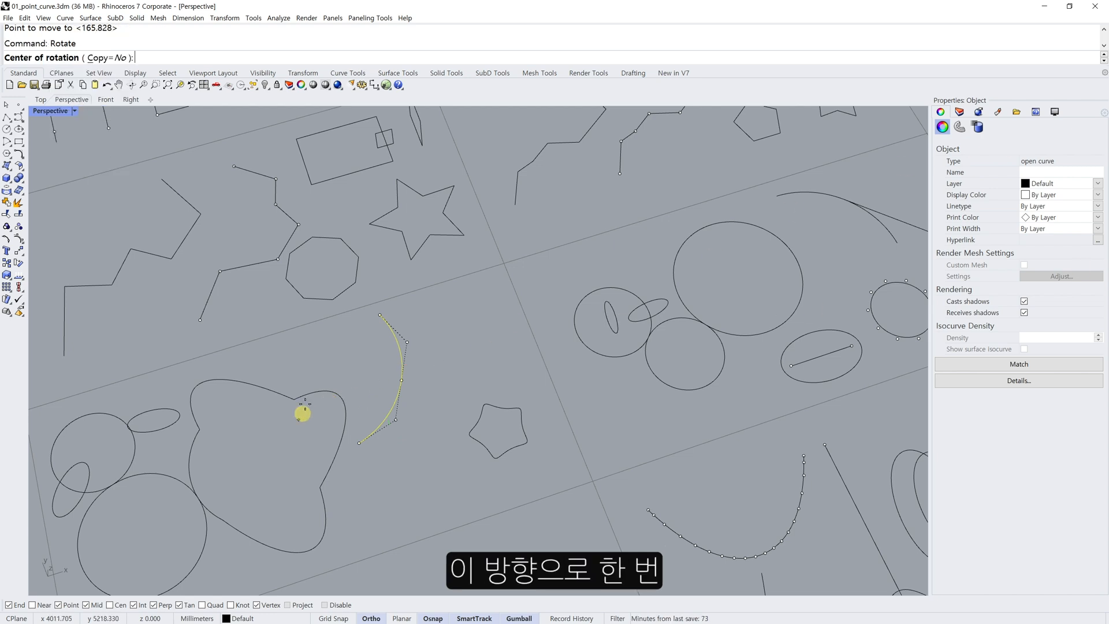
pyautogui.click(339, 376)
pyautogui.click(464, 382)
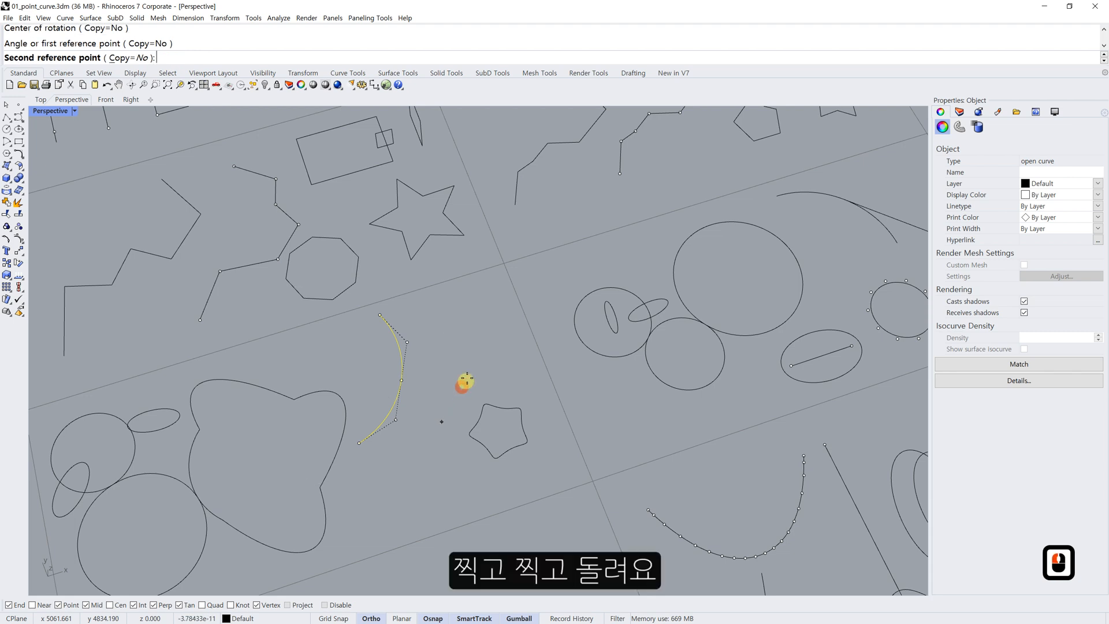
pyautogui.keyDown('shift'); pyautogui.click(435, 304); pyautogui.keyUp('shift')
pyautogui.press('Escape')
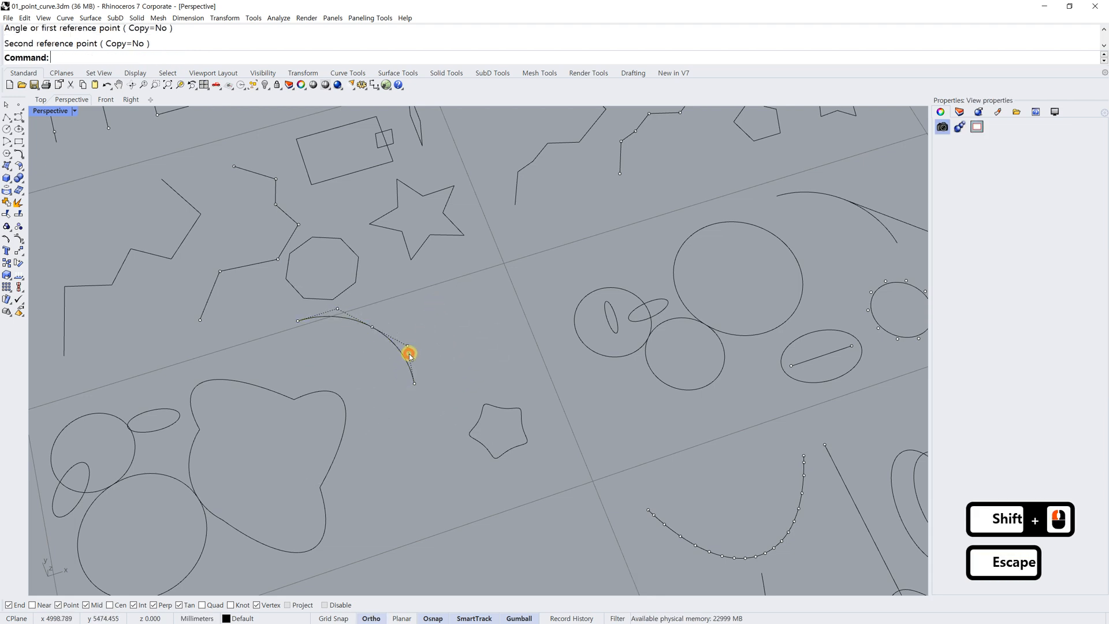
pyautogui.press('Escape')
# - Move the rotated arc away from the octagon, towards the level of the rounded star curve
pyautogui.write('m')
pyautogui.press('space')
pyautogui.click(410, 358)
pyautogui.press('space')
pyautogui.click(439, 334)
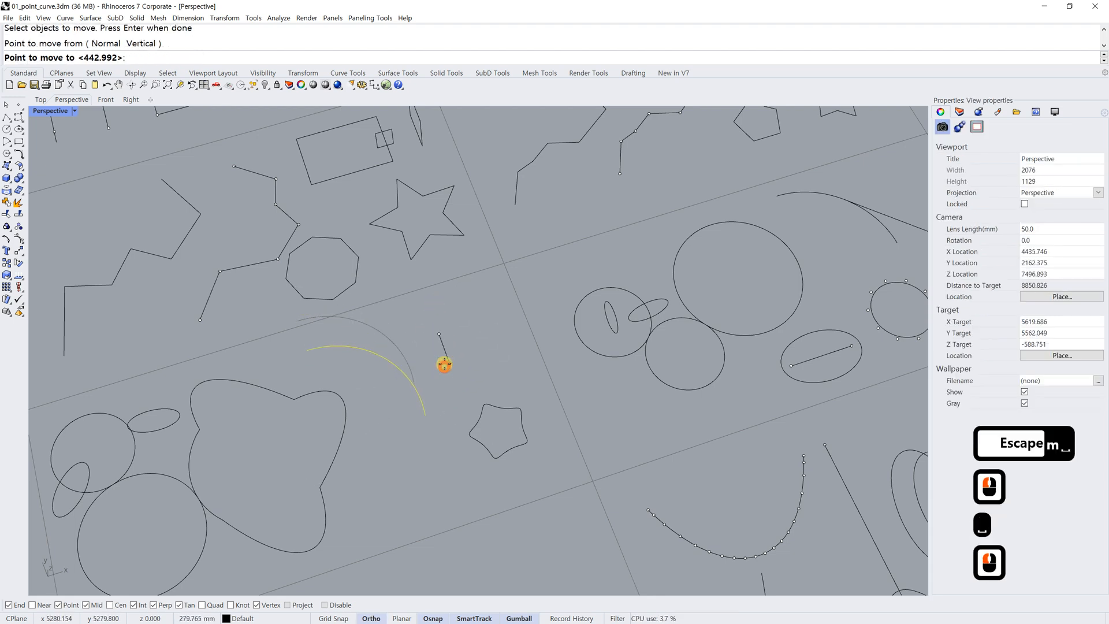
pyautogui.press('Escape')
pyautogui.press('Escape')
# - Draw a slanted straight line starting between the arc's end and the star curve and rising towards the reference cell
pyautogui.scroll(-2, 462, 364)
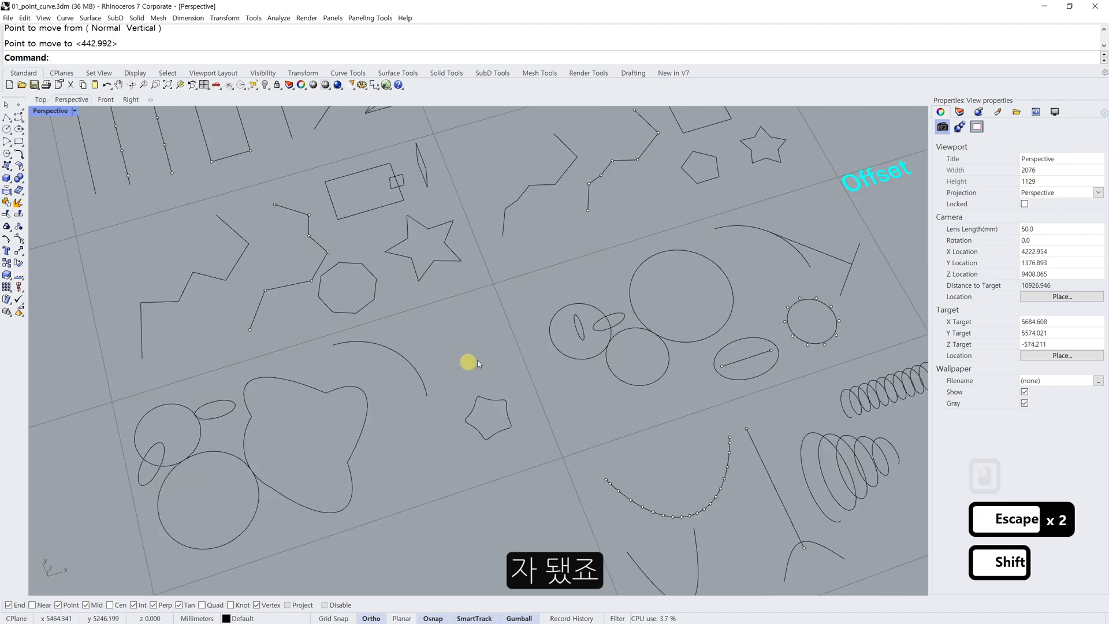
pyautogui.keyDown('shift'); pyautogui.moveTo(535, 351); pyautogui.dragTo(618, 312, button='right'); pyautogui.keyUp('shift')
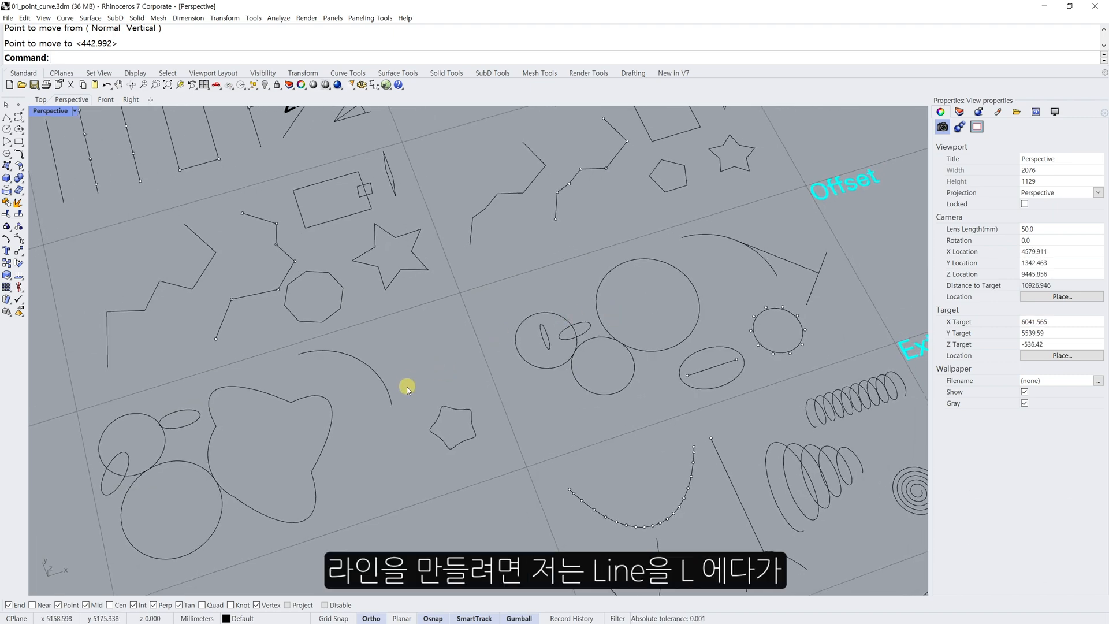
pyautogui.scroll(2, 432, 406)
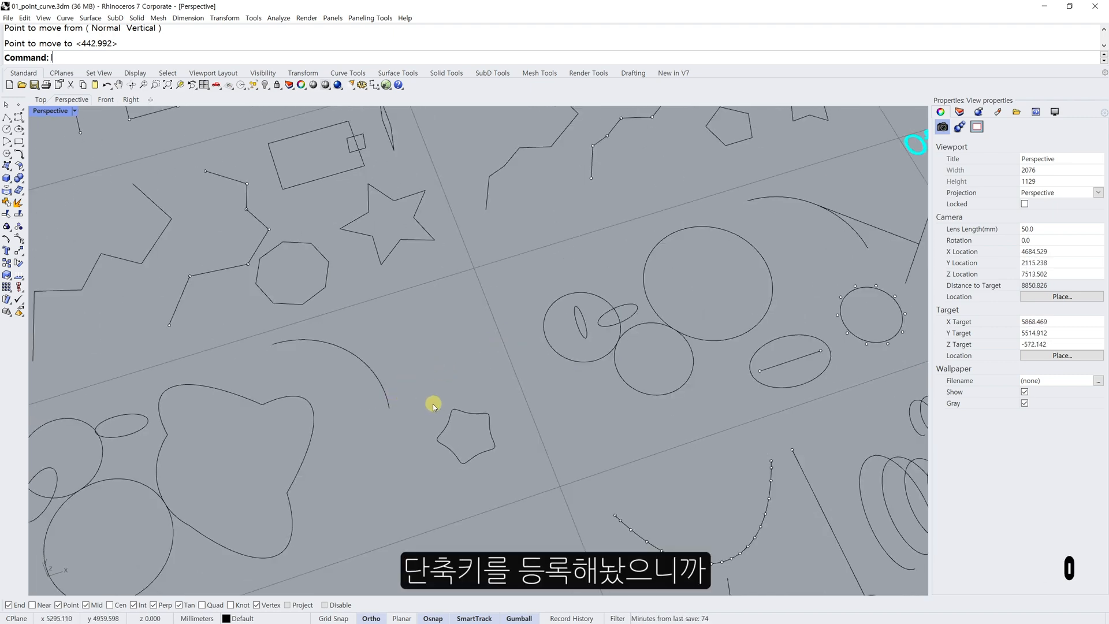
pyautogui.press('l')
pyautogui.click(418, 419)
pyautogui.click(471, 305)
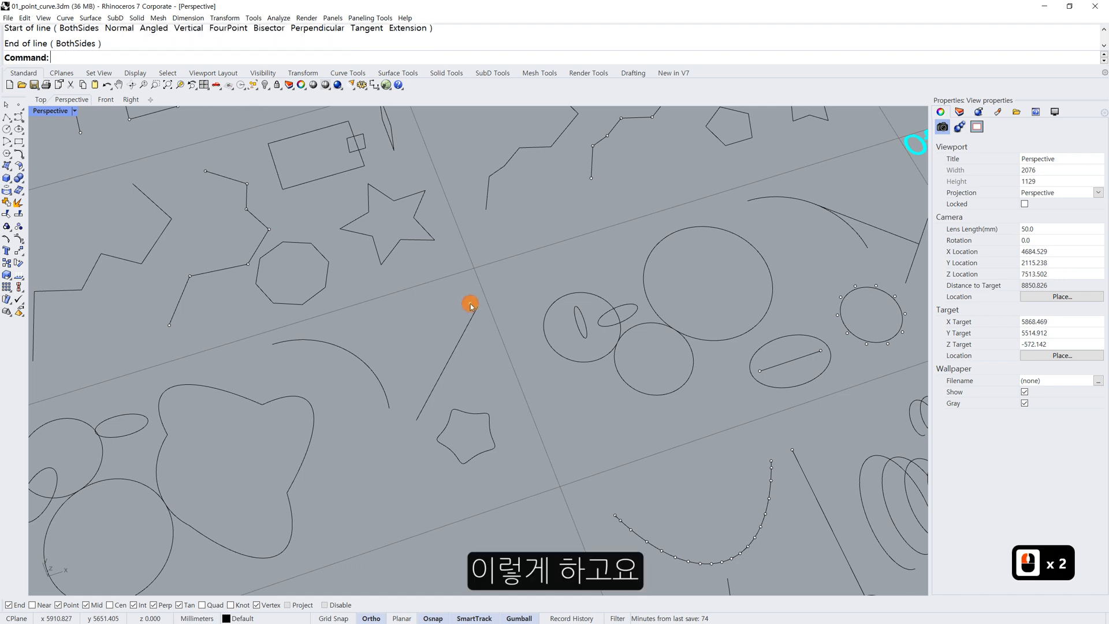
pyautogui.press('Escape')
pyautogui.press('Escape')
# - Draw a line tangent to the arc and perpendicular to the slanted straight line
pyautogui.keyDown('shift'); pyautogui.moveTo(645, 293); pyautogui.dragTo(614, 307, button='right'); pyautogui.keyUp('shift')
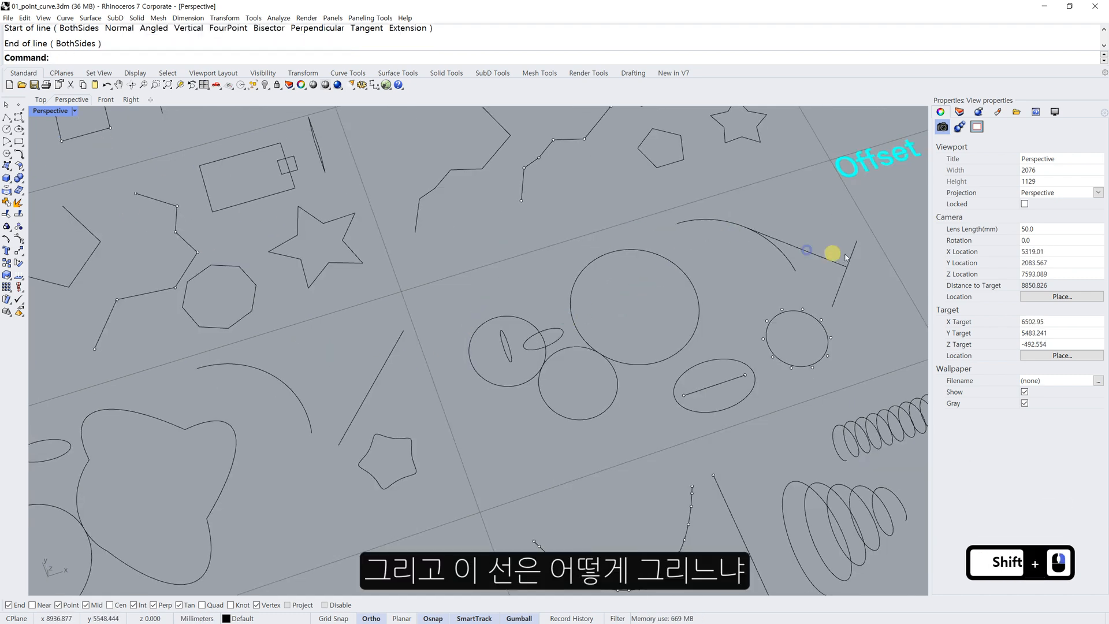
pyautogui.click(8, 122)
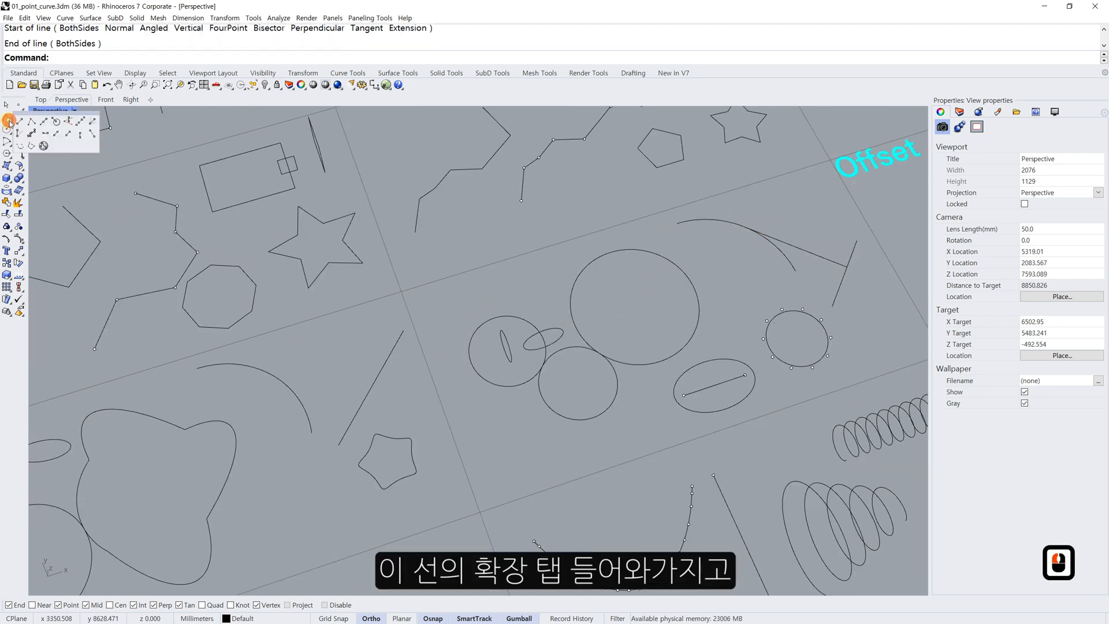
pyautogui.click(68, 139)
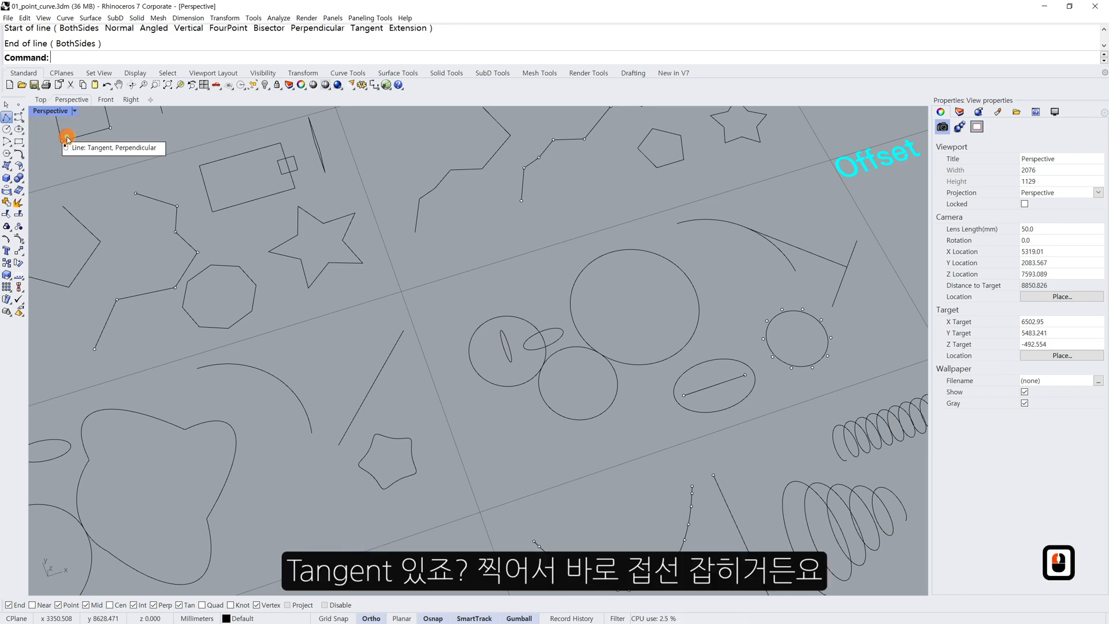
pyautogui.click(271, 374)
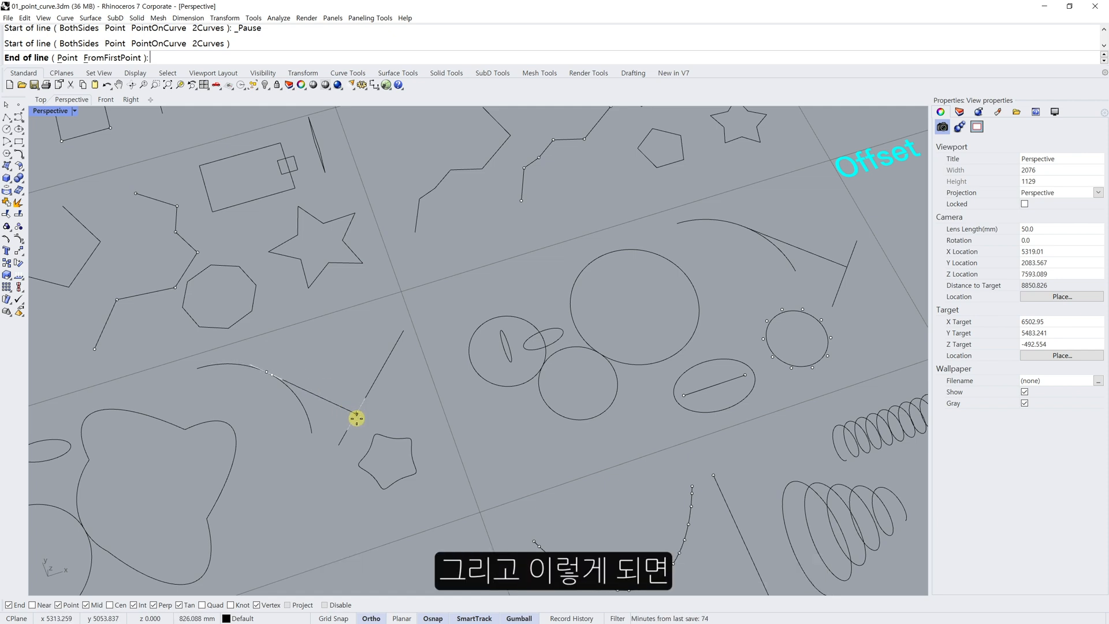
pyautogui.click(357, 418)
pyautogui.click(335, 403)
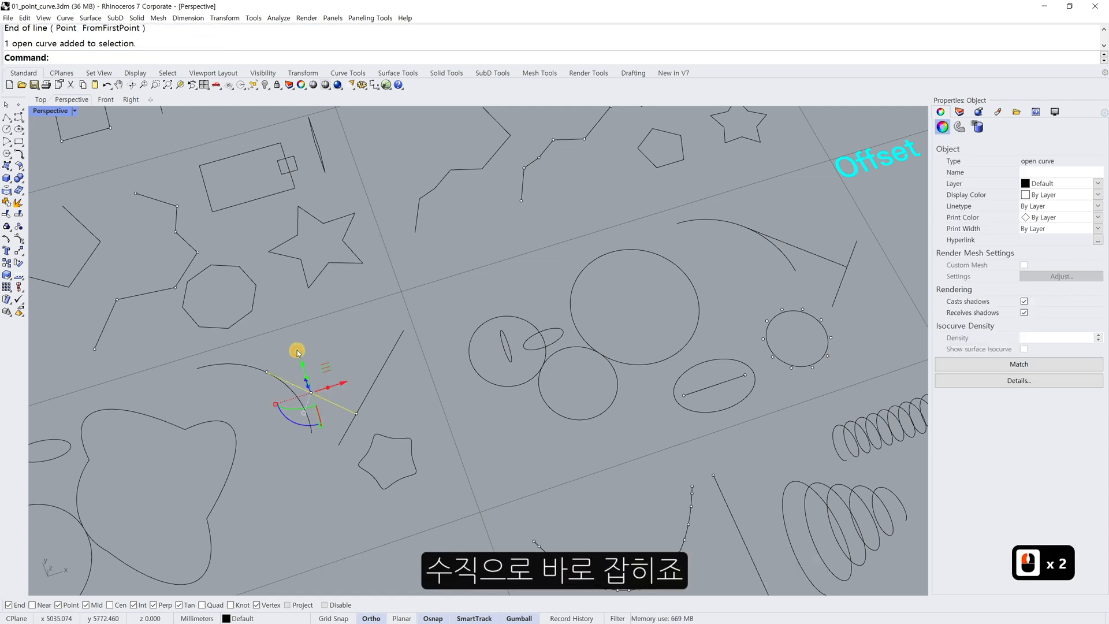
pyautogui.press('Escape')
pyautogui.press('Escape')
pyautogui.press('Escape')
# - Draw the same tangent line from the arc to the slanted line again, using the Line command's Tangent option
pyautogui.write('l')
pyautogui.press('space')
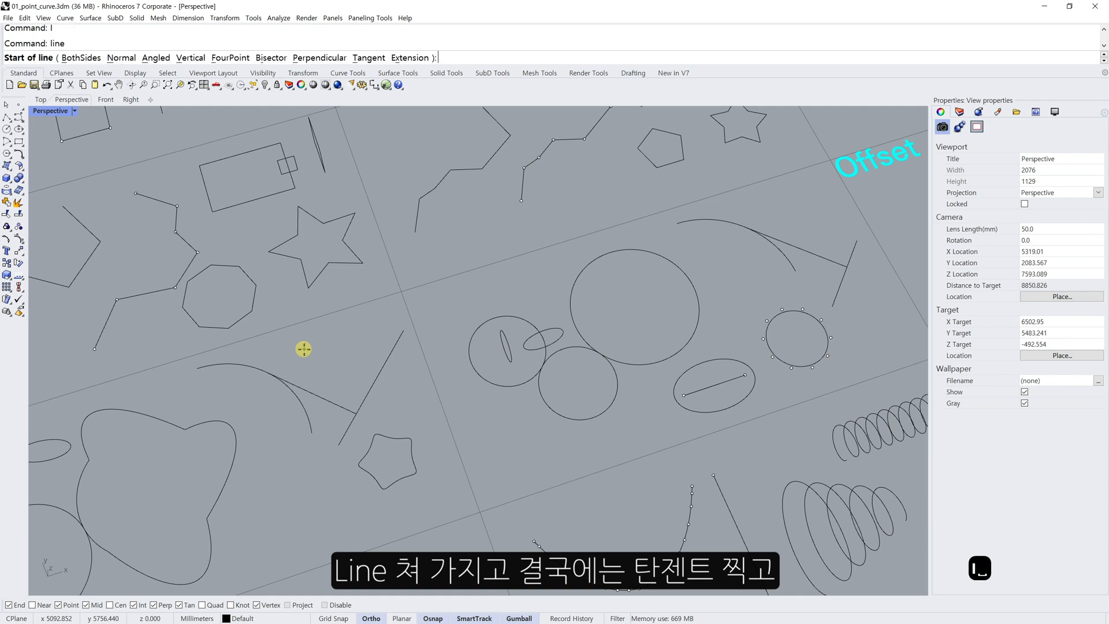
pyautogui.click(377, 60)
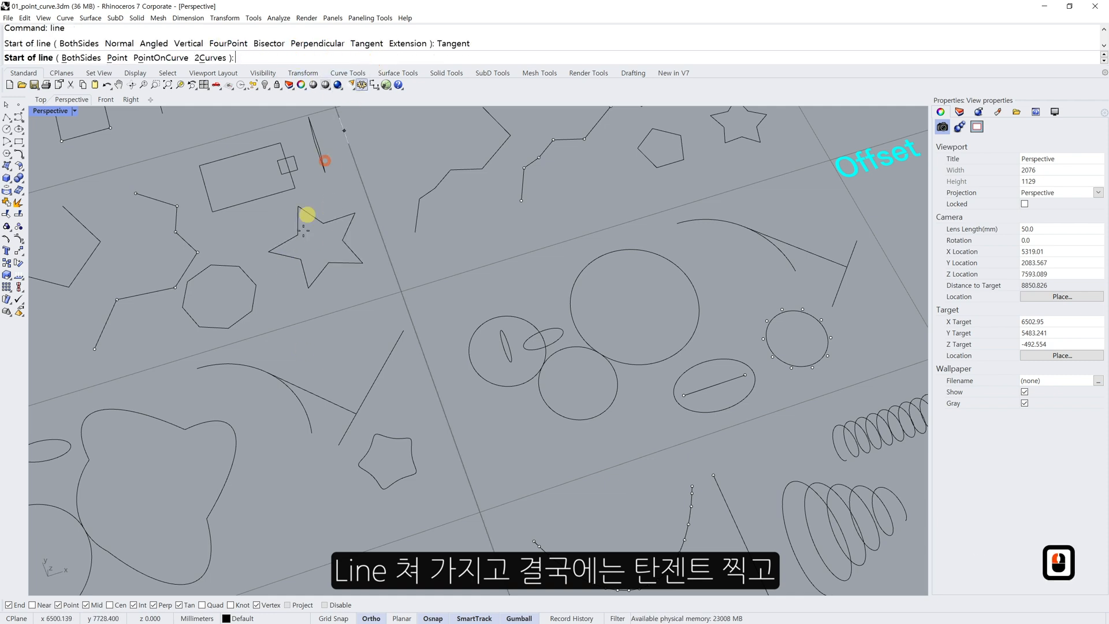
pyautogui.click(232, 366)
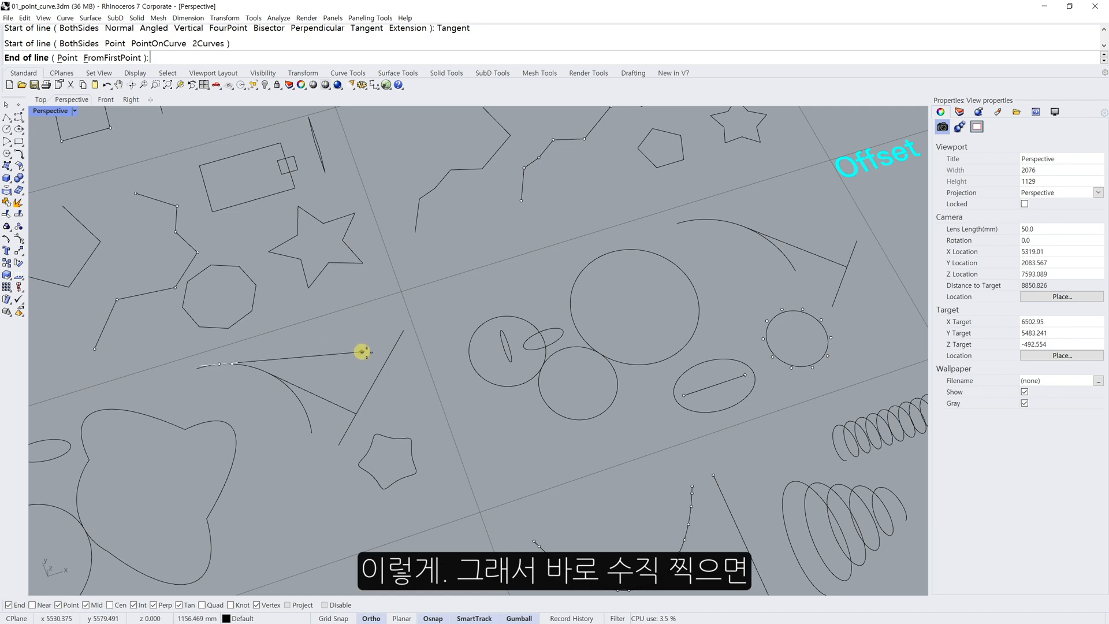
pyautogui.click(360, 408)
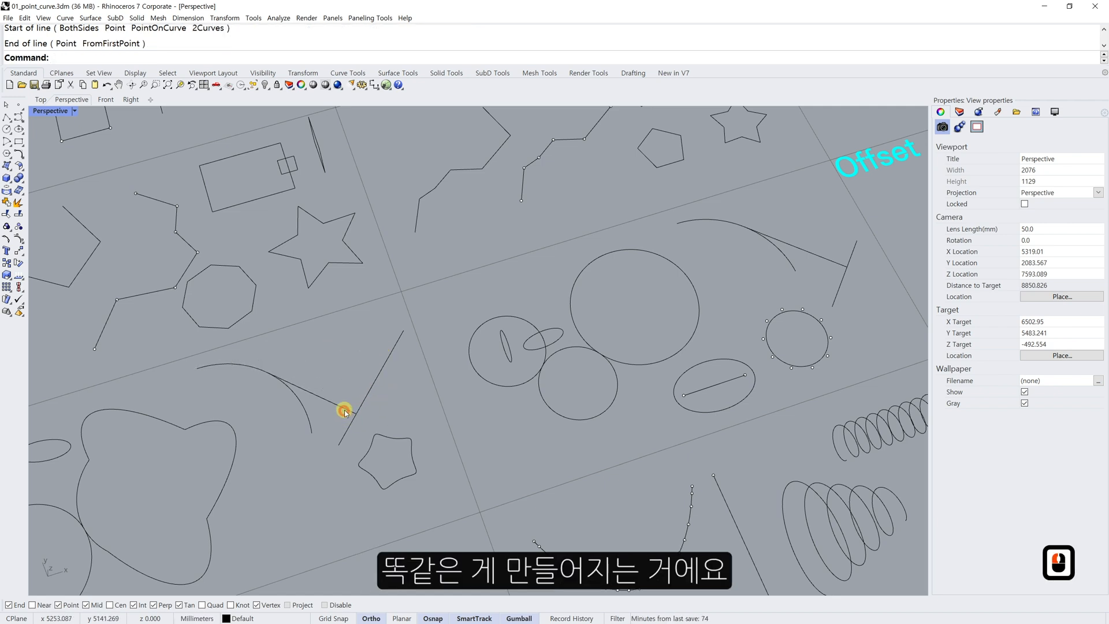
pyautogui.click(364, 402)
pyautogui.click(336, 402)
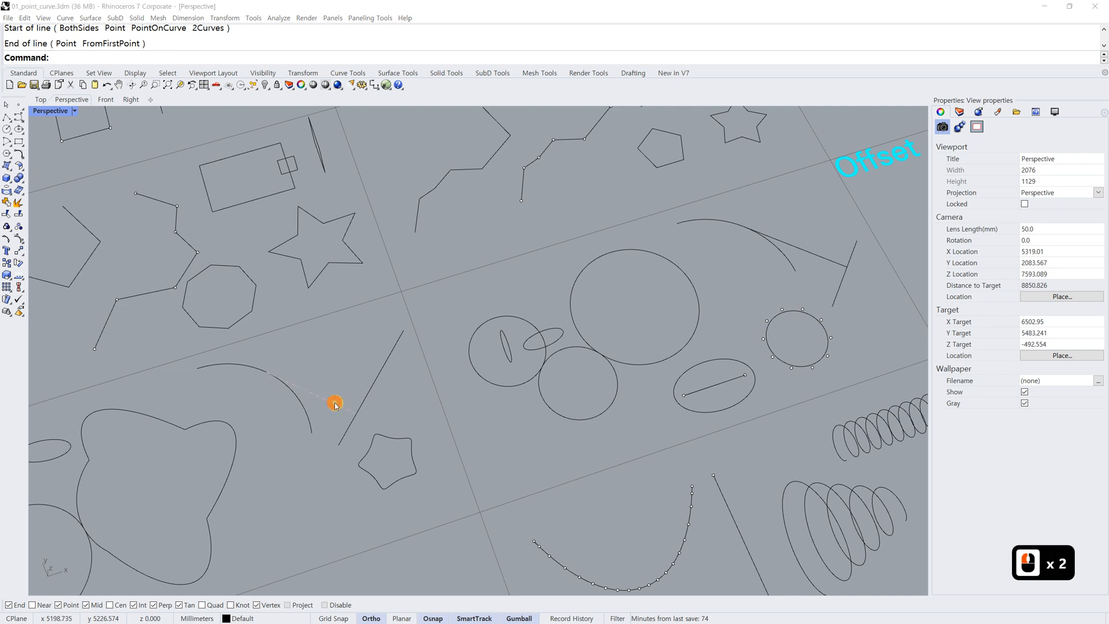
pyautogui.press('space')
pyautogui.press('Escape')
pyautogui.press('Escape')
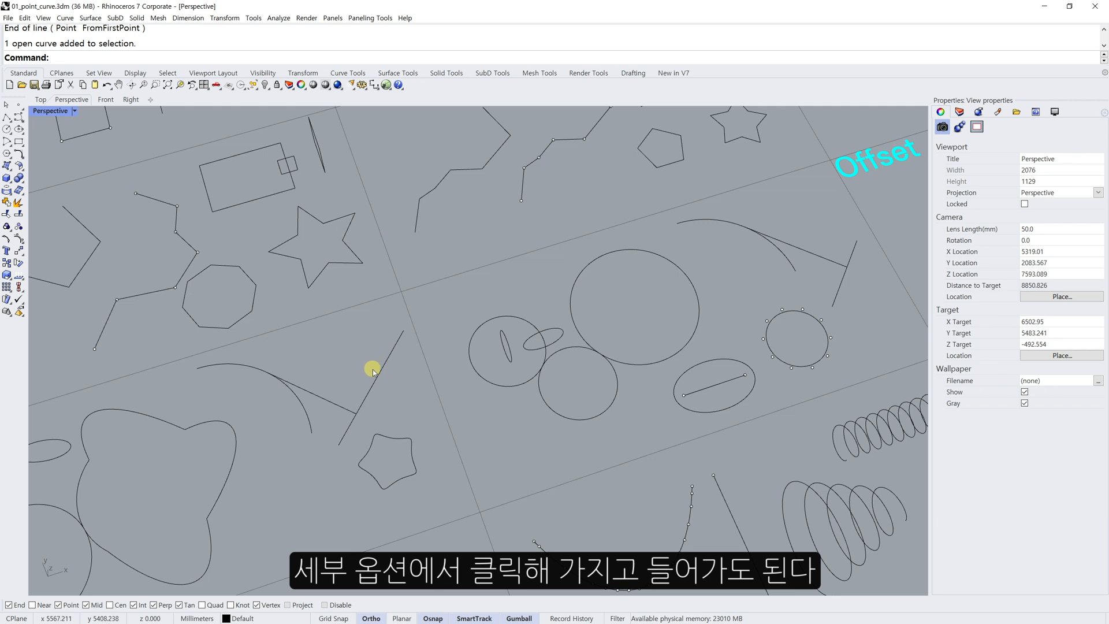
# - Draw an ellipse from its centre and two axis ends, centred between the reshaped large circle and the star curve
pyautogui.keyDown('shift'); pyautogui.moveTo(360, 416); pyautogui.dragTo(409, 401, button='right'); pyautogui.keyUp('shift')
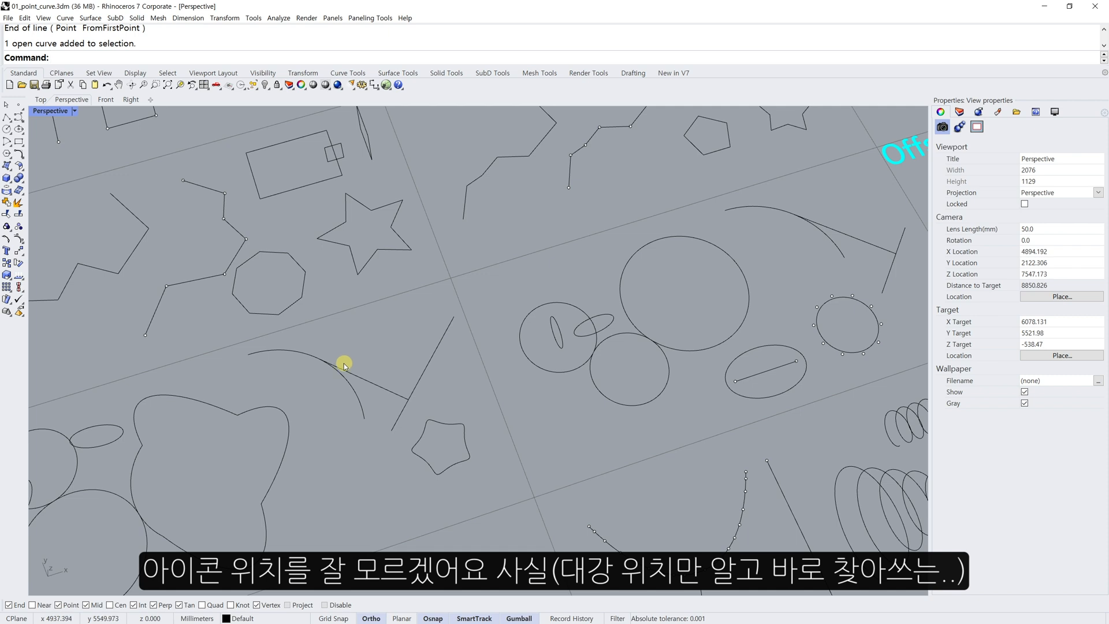
pyautogui.keyDown('shift'); pyautogui.moveTo(334, 371); pyautogui.dragTo(334, 354, button='right'); pyautogui.keyUp('shift')
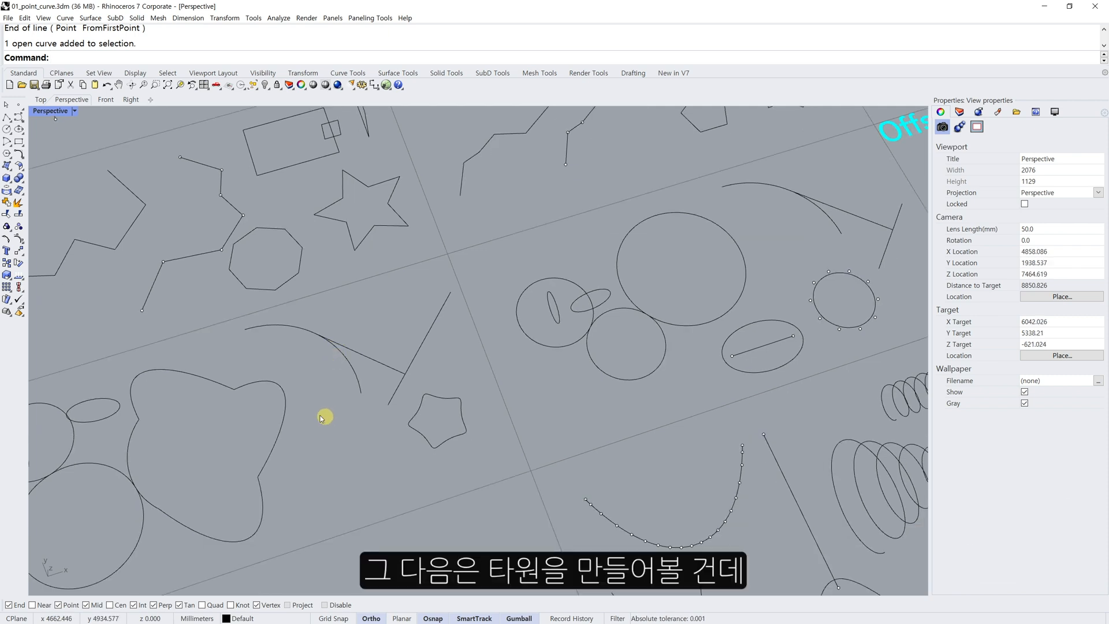
pyautogui.click(20, 130)
pyautogui.click(303, 483)
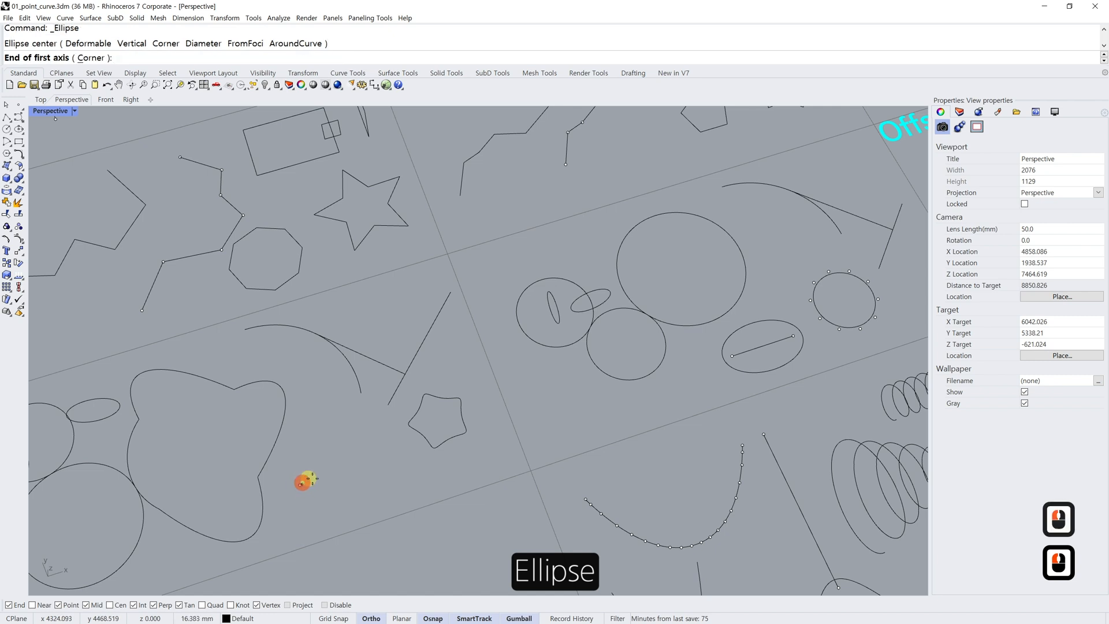
pyautogui.click(375, 469)
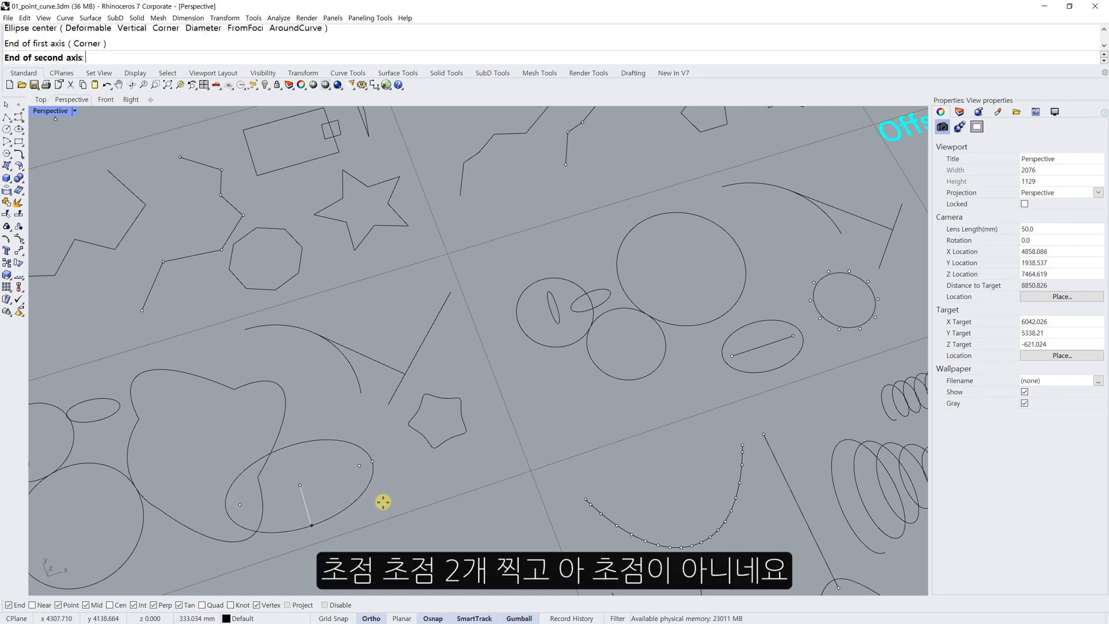
pyautogui.click(403, 496)
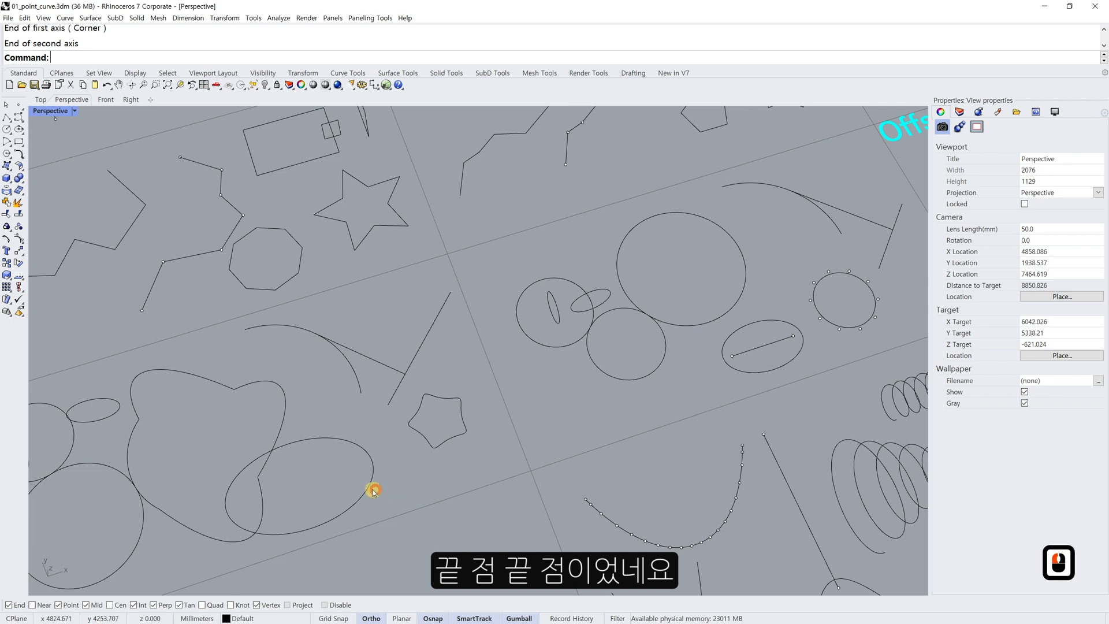
# - Scale the ellipse down uniformly to about half its size and move it away from the reshaped large circle
pyautogui.click(233, 511)
pyautogui.keyDown('shift'); pyautogui.moveTo(227, 510); pyautogui.dragTo(265, 503); pyautogui.keyUp('shift')
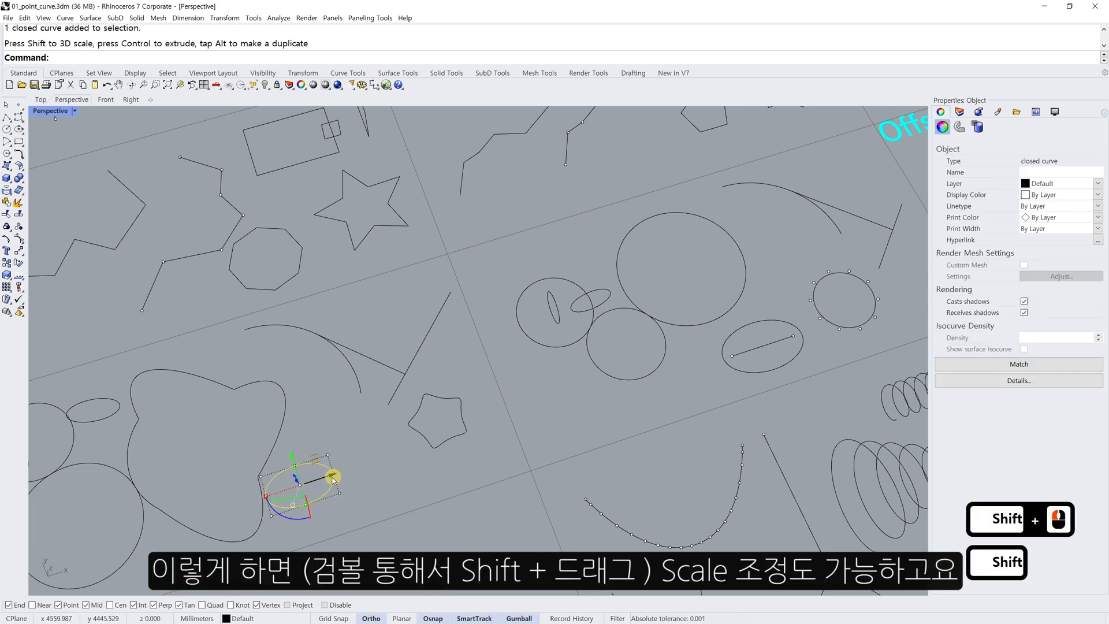
pyautogui.moveTo(333, 480); pyautogui.dragTo(367, 470)
pyautogui.click(415, 477)
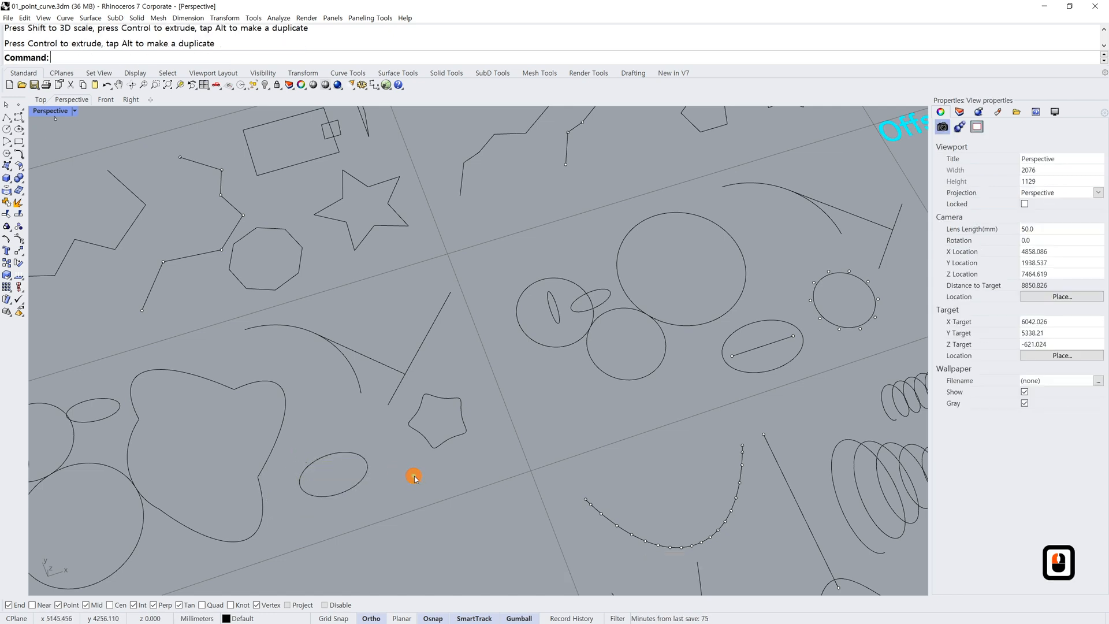
pyautogui.press('Escape')
pyautogui.press('Escape')
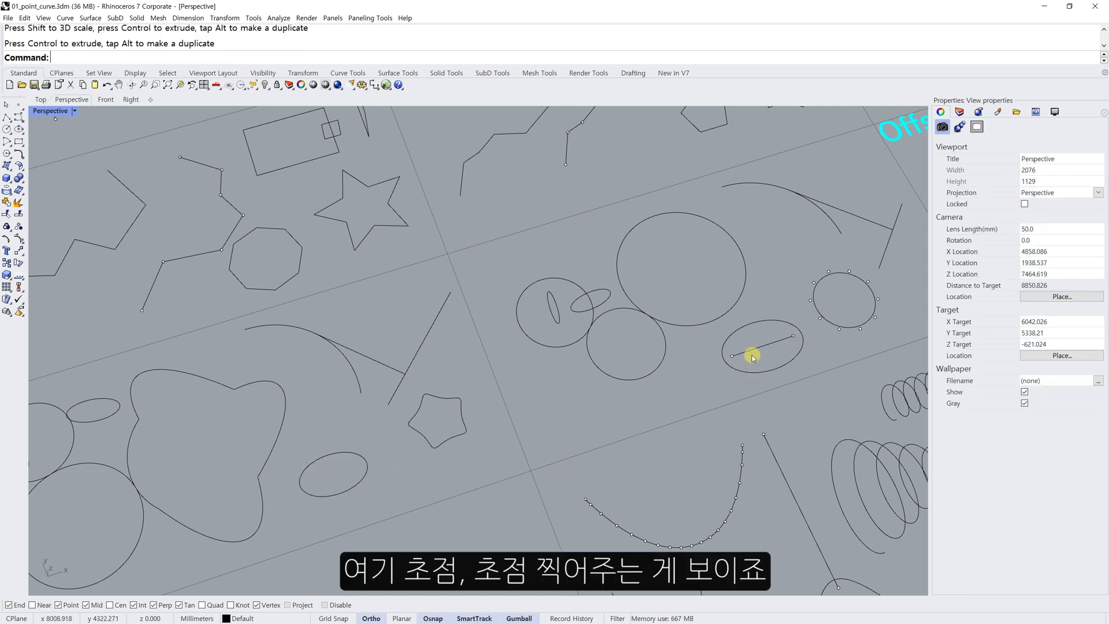
# - Mark the foci of the small ellipse with DrawAxis set to Yes
pyautogui.click(362, 486)
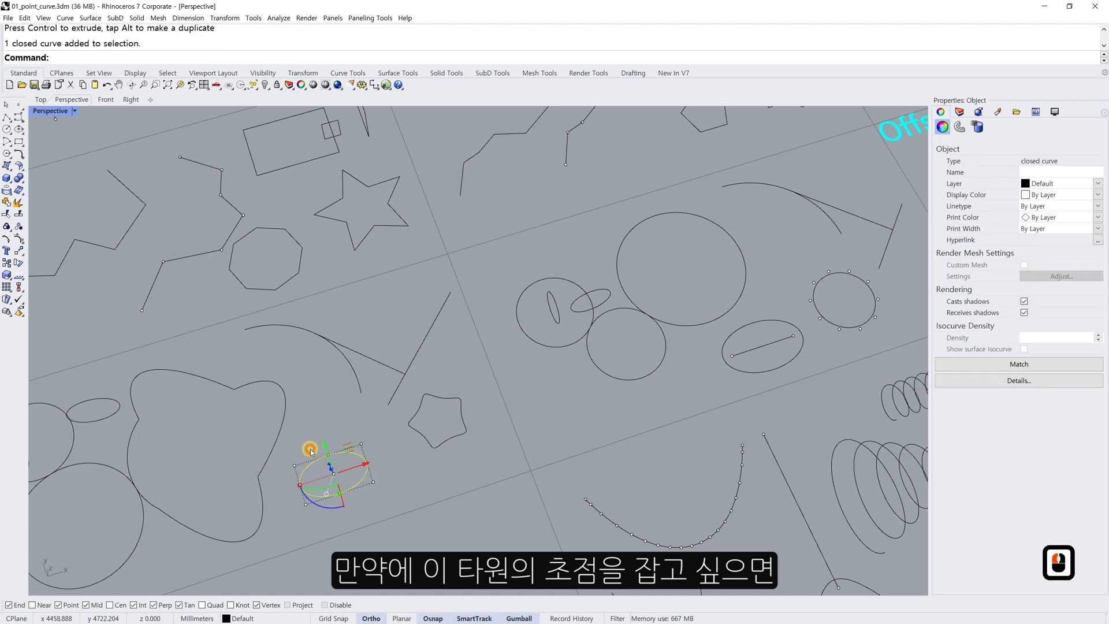
pyautogui.press('Escape')
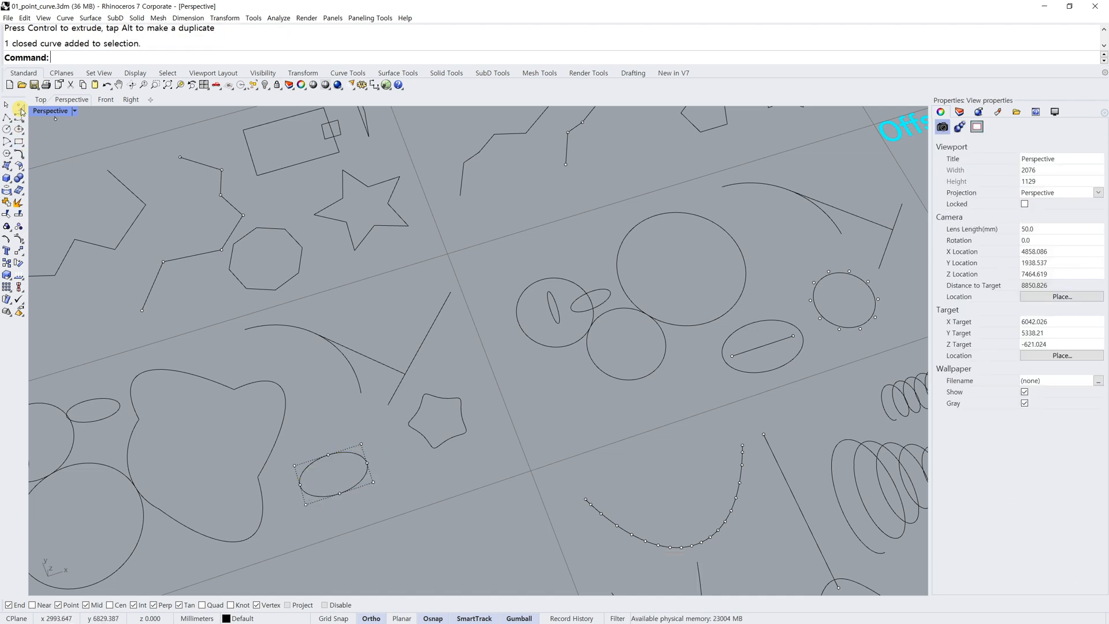
pyautogui.click(20, 110)
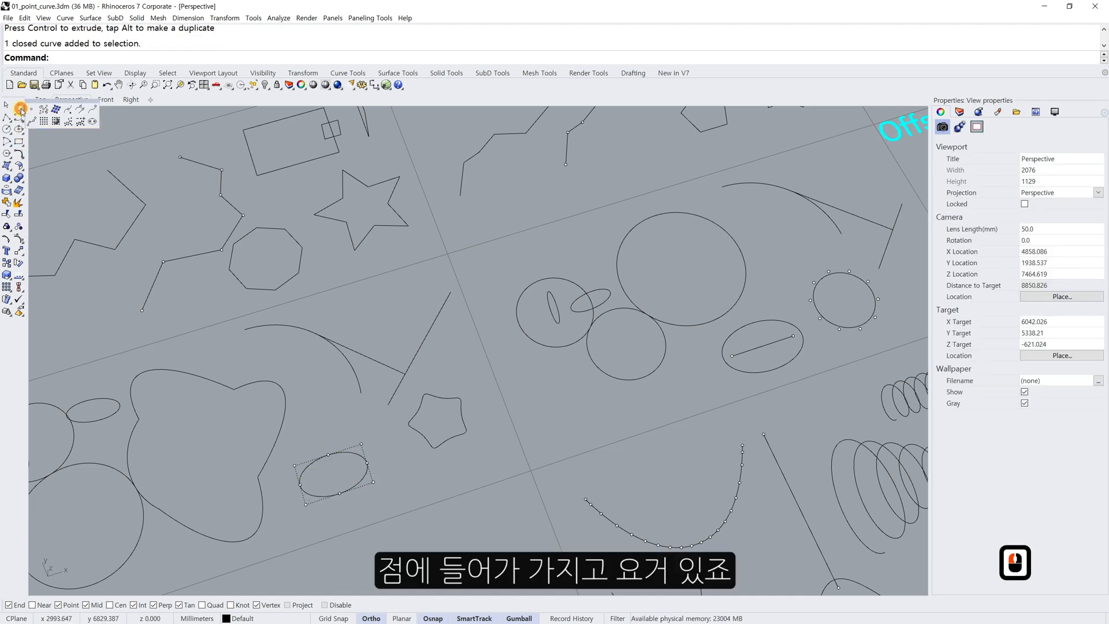
pyautogui.click(95, 123)
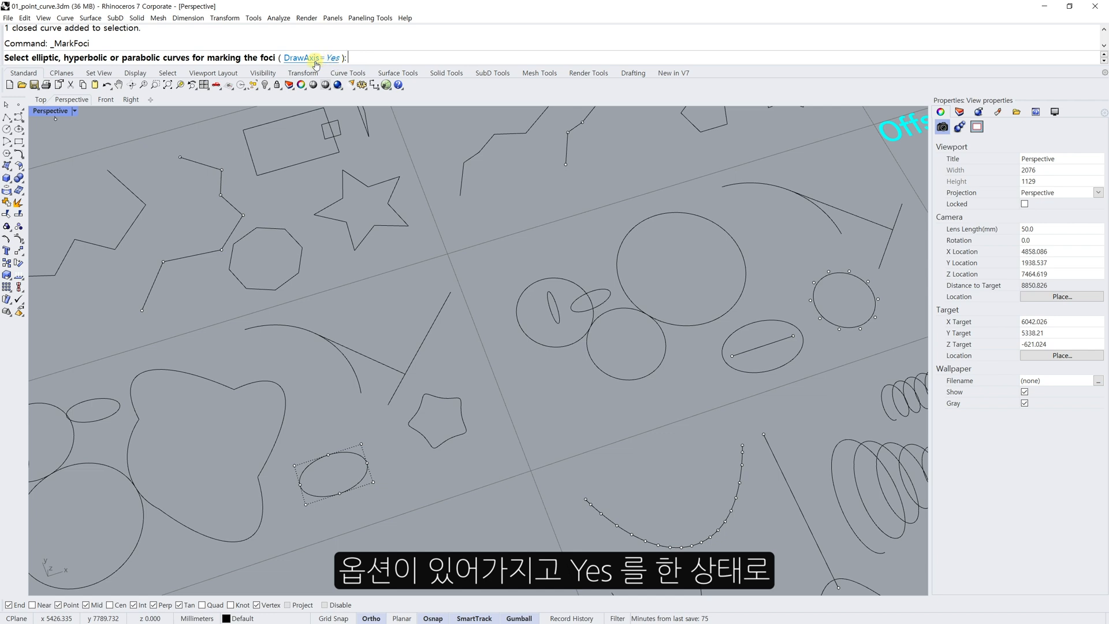
pyautogui.click(319, 498)
pyautogui.rightClick(320, 498)
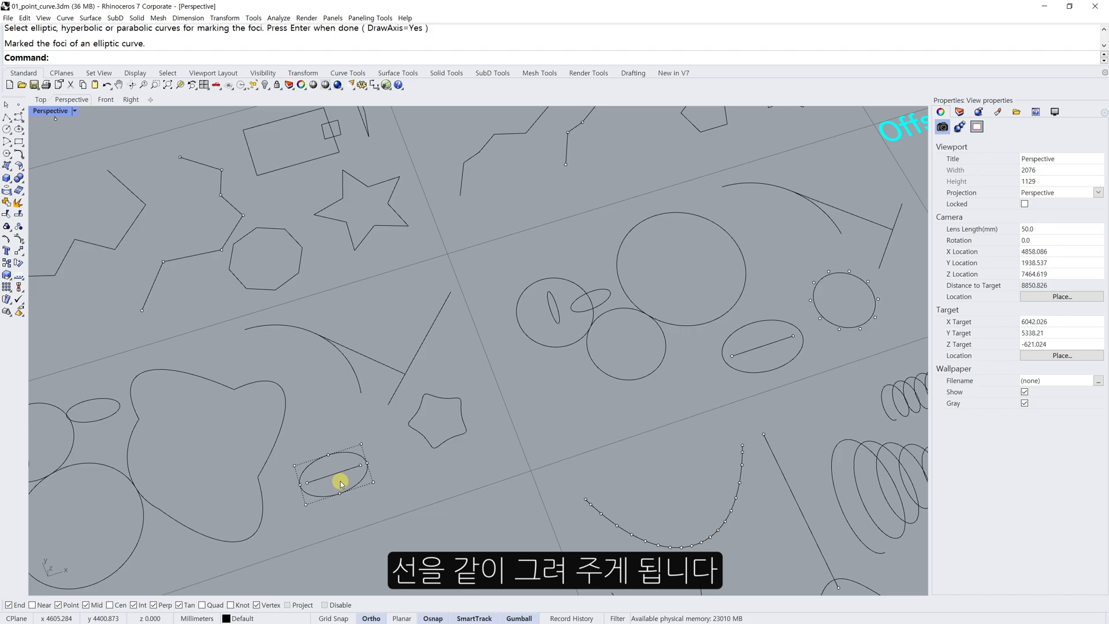
pyautogui.press('Escape')
pyautogui.press('Escape')
pyautogui.scroll(-5, 341, 482)
pyautogui.keyDown('shift'); pyautogui.moveTo(416, 439); pyautogui.dragTo(448, 352, button='right'); pyautogui.keyUp('shift')
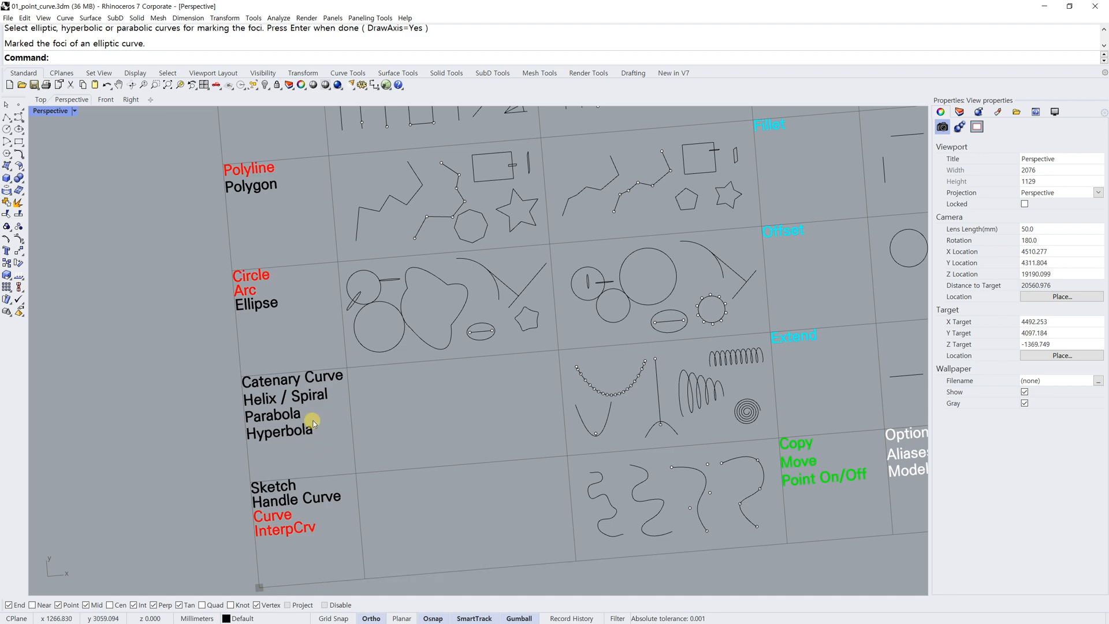
pyautogui.moveTo(315, 421); pyautogui.dragTo(333, 373, button='right')
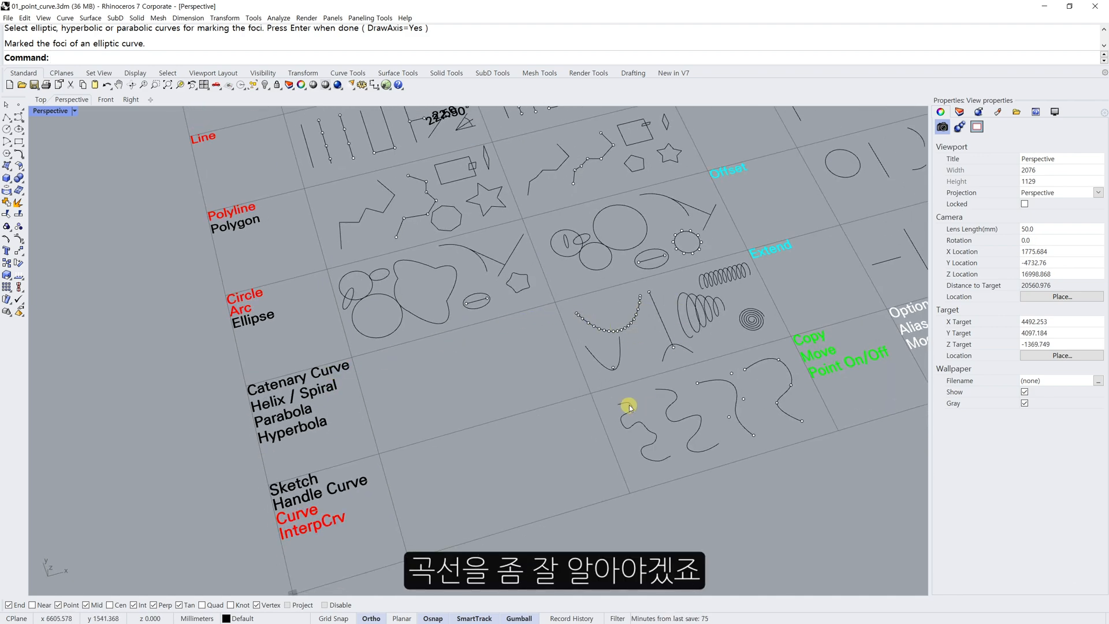
# - Draw a smooth ThroughPoint catenary about 743 mm wide beside the Catenary Curve label, hanging below its two end points
pyautogui.scroll(2, 381, 412)
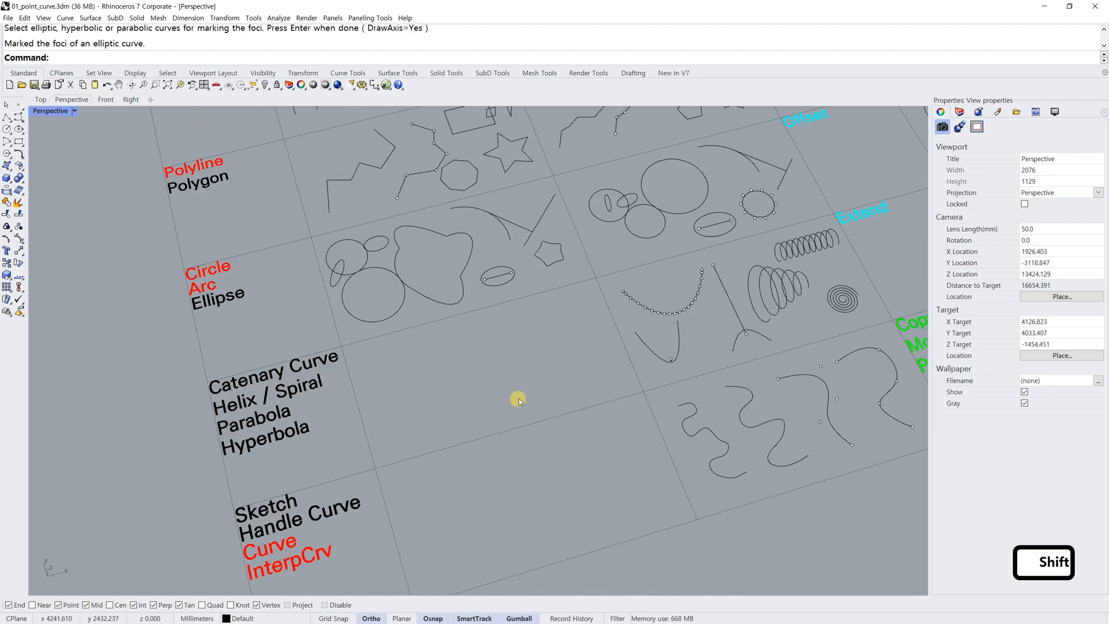
pyautogui.keyDown('shift'); pyautogui.moveTo(519, 399); pyautogui.dragTo(460, 436, button='right'); pyautogui.keyUp('shift')
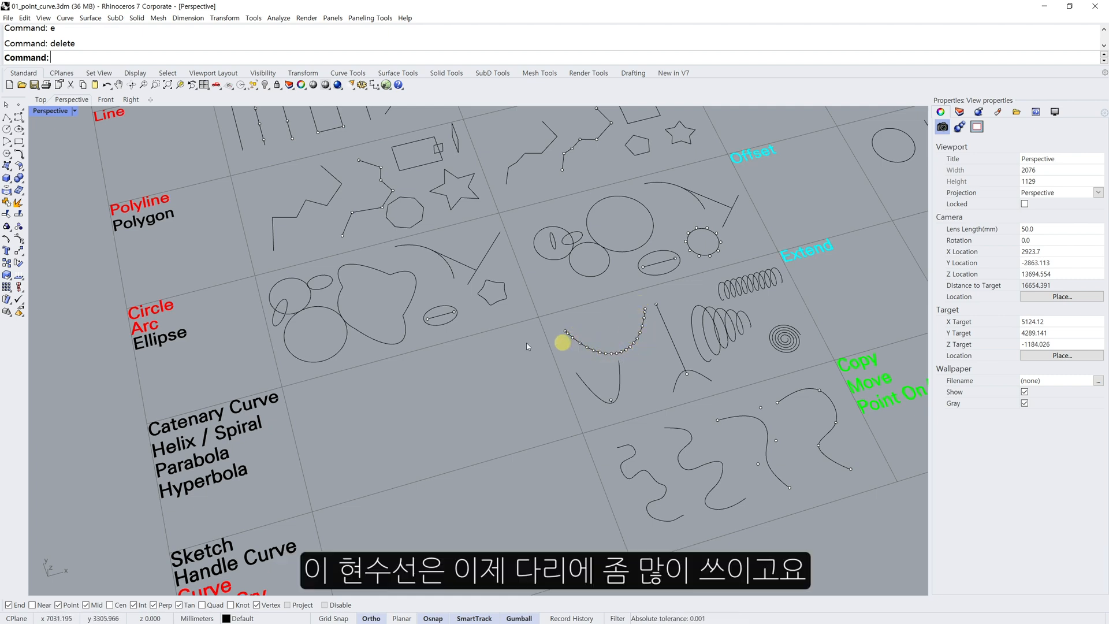
pyautogui.click(22, 120)
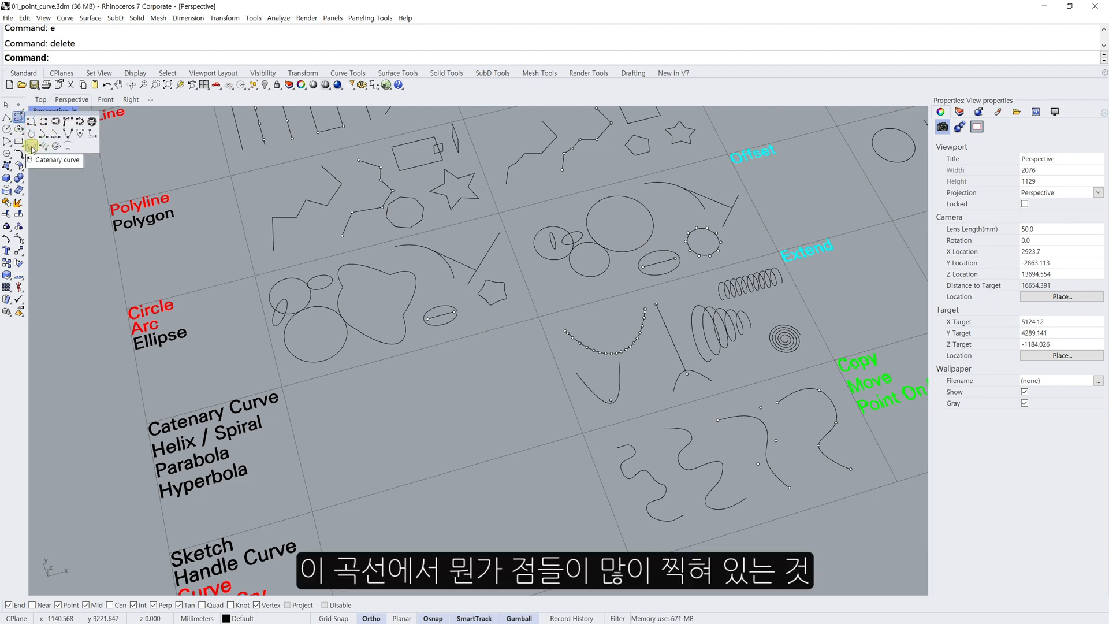
pyautogui.click(31, 147)
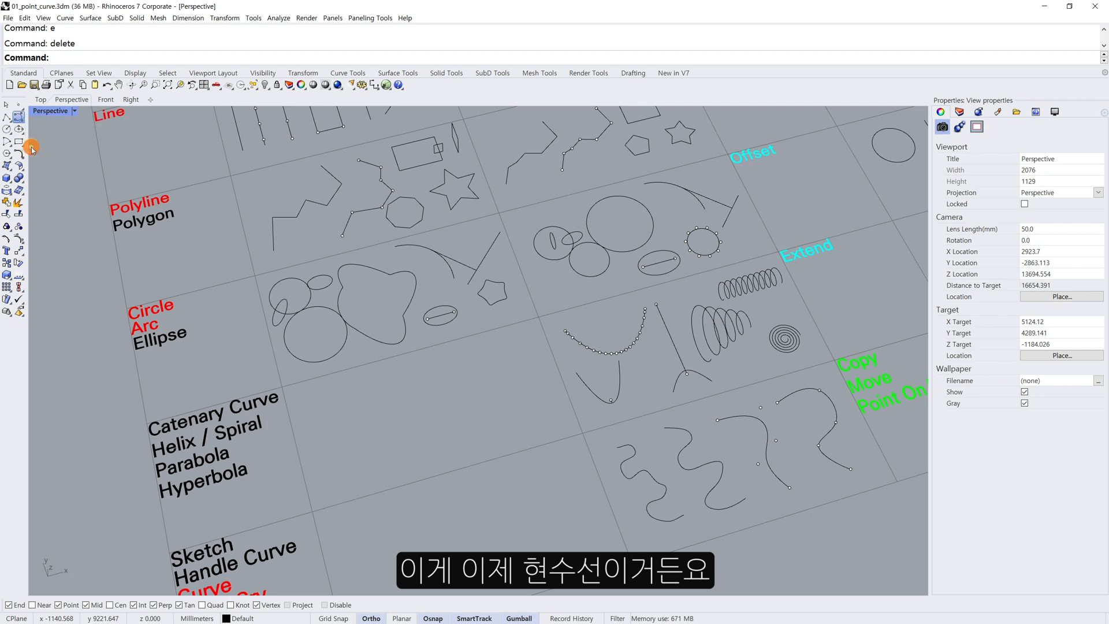
pyautogui.click(312, 397)
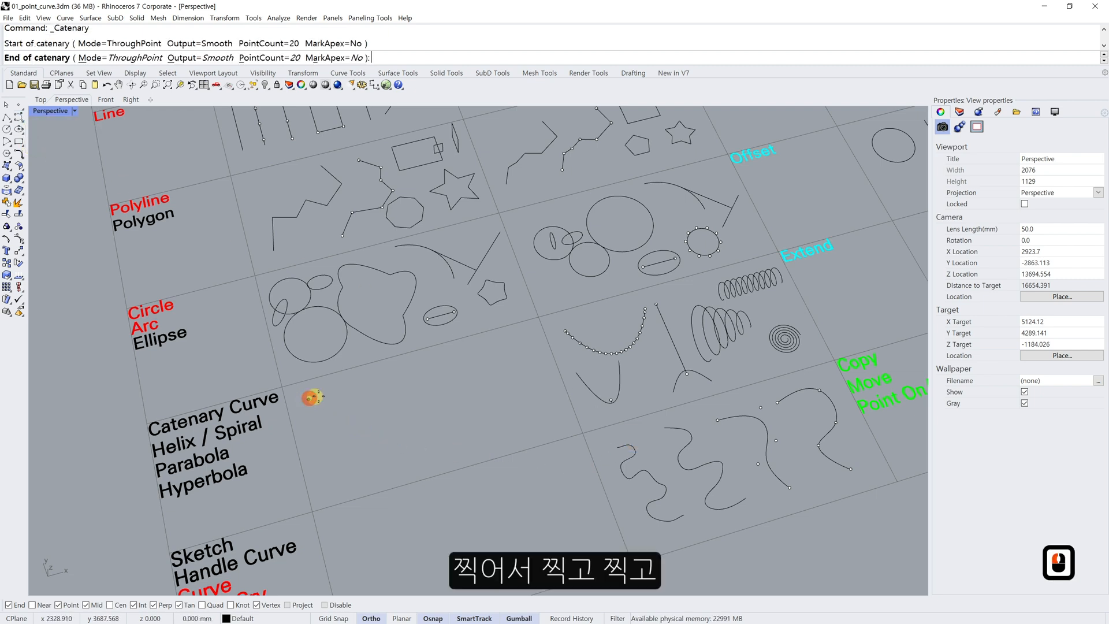
pyautogui.click(358, 386)
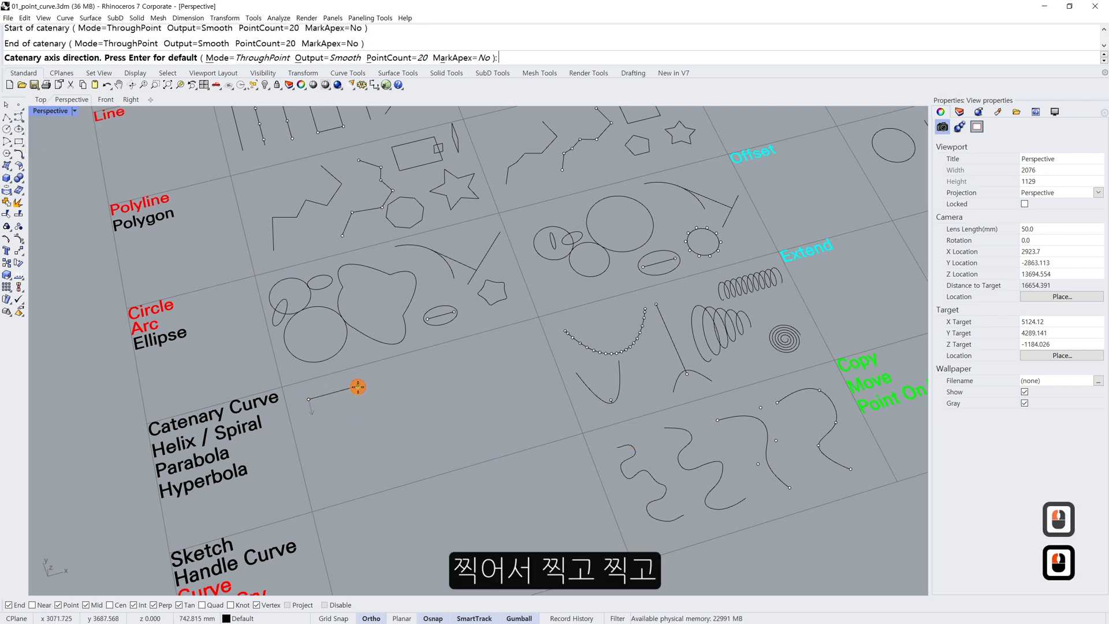
pyautogui.click(322, 440)
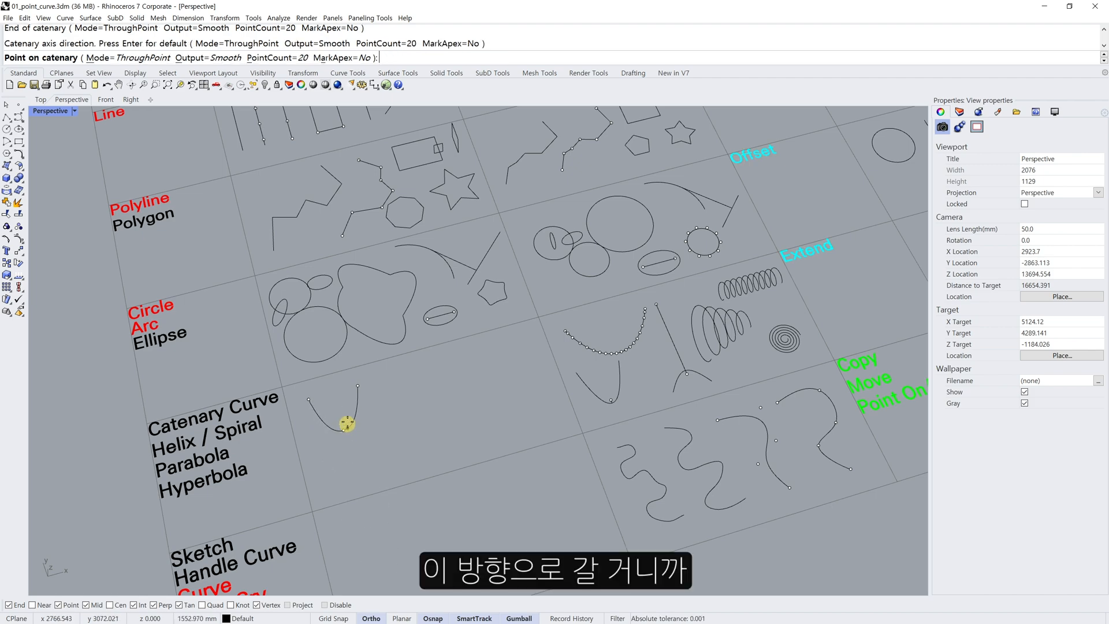
pyautogui.click(346, 426)
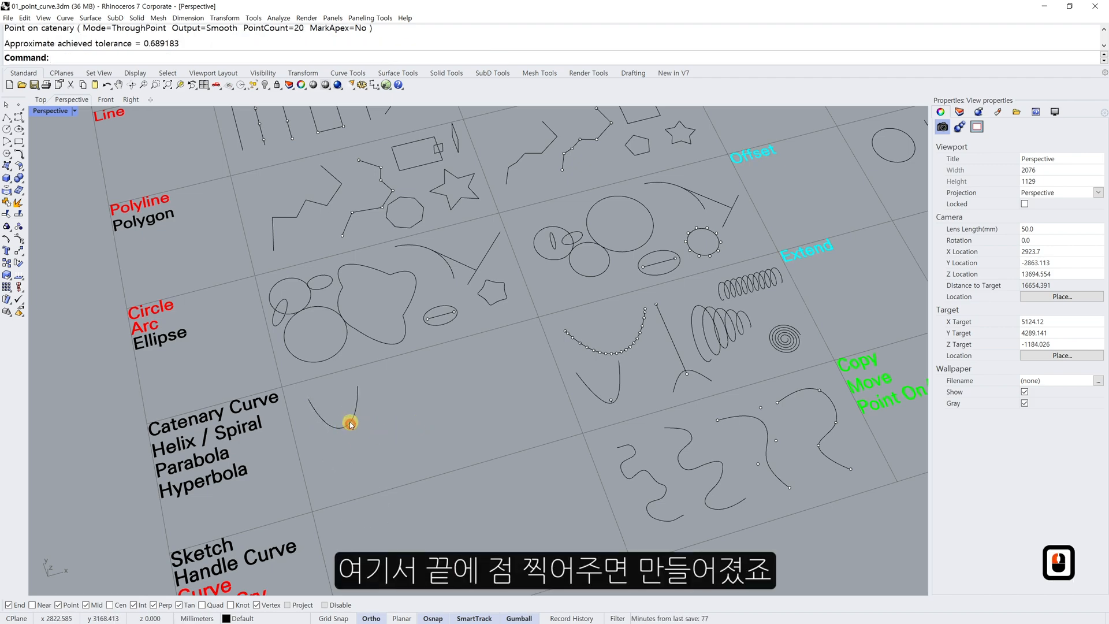
# - Select the new catenary and examine how its control points are distributed along the curve
pyautogui.scroll(3, 370, 421)
pyautogui.click(347, 413)
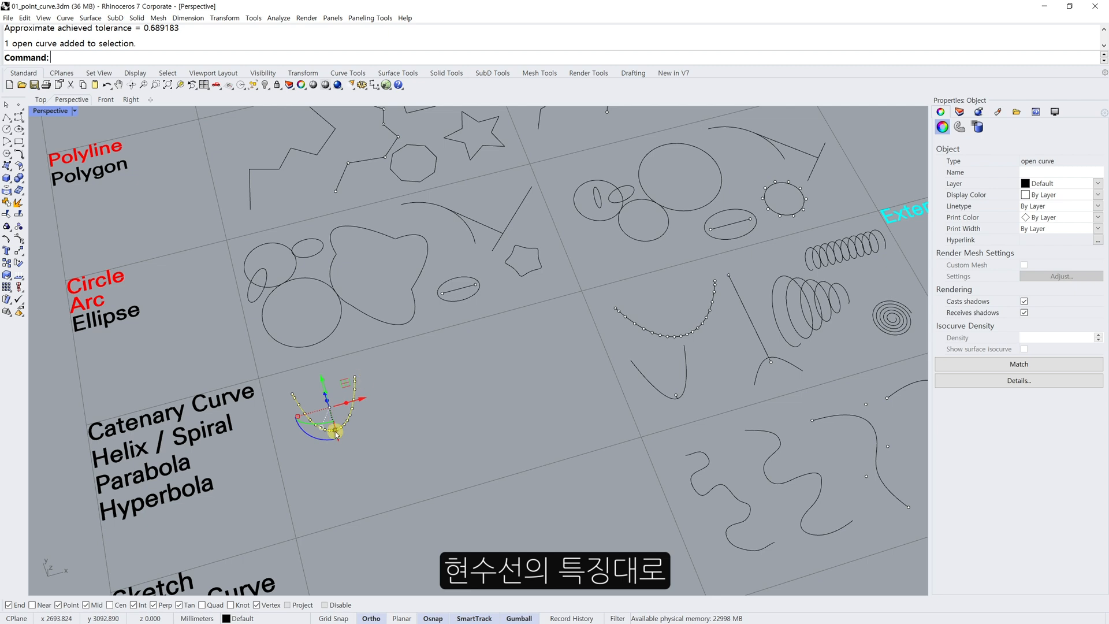
pyautogui.press('Escape')
pyautogui.press('Escape')
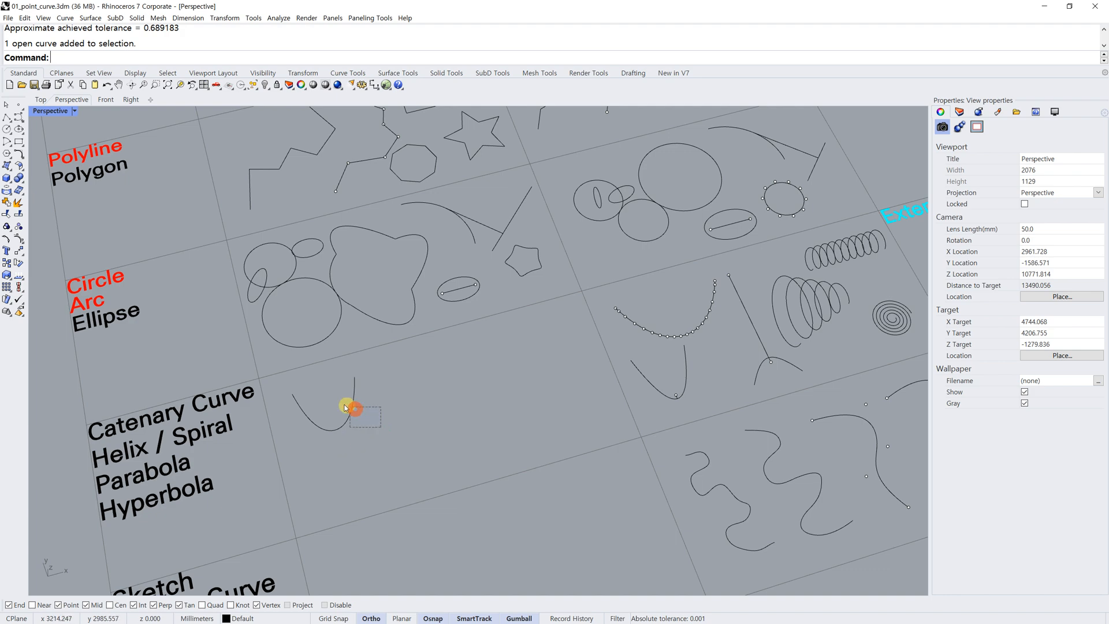
pyautogui.moveTo(344, 406); pyautogui.dragTo(340, 405)
pyautogui.press('Escape')
pyautogui.press('Escape')
pyautogui.moveTo(377, 436); pyautogui.dragTo(345, 406)
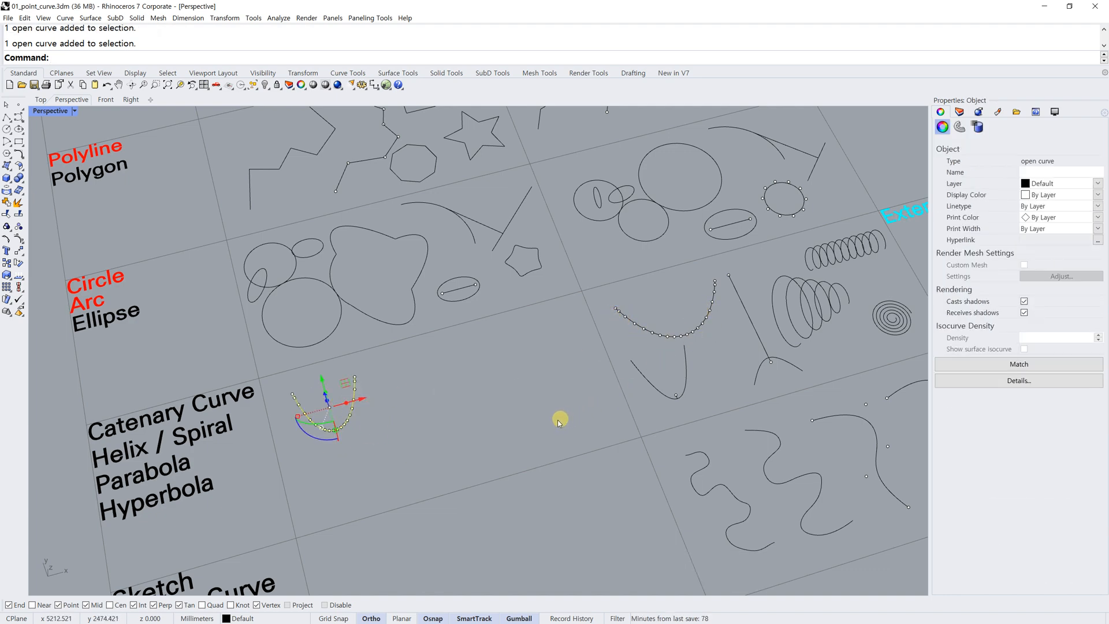
pyautogui.press('Escape')
pyautogui.press('Escape')
# - Examine the reference helix and spirals, selecting the flat spiral to inspect its shape
pyautogui.keyDown('shift'); pyautogui.moveTo(456, 431); pyautogui.dragTo(551, 398, button='right'); pyautogui.keyUp('shift')
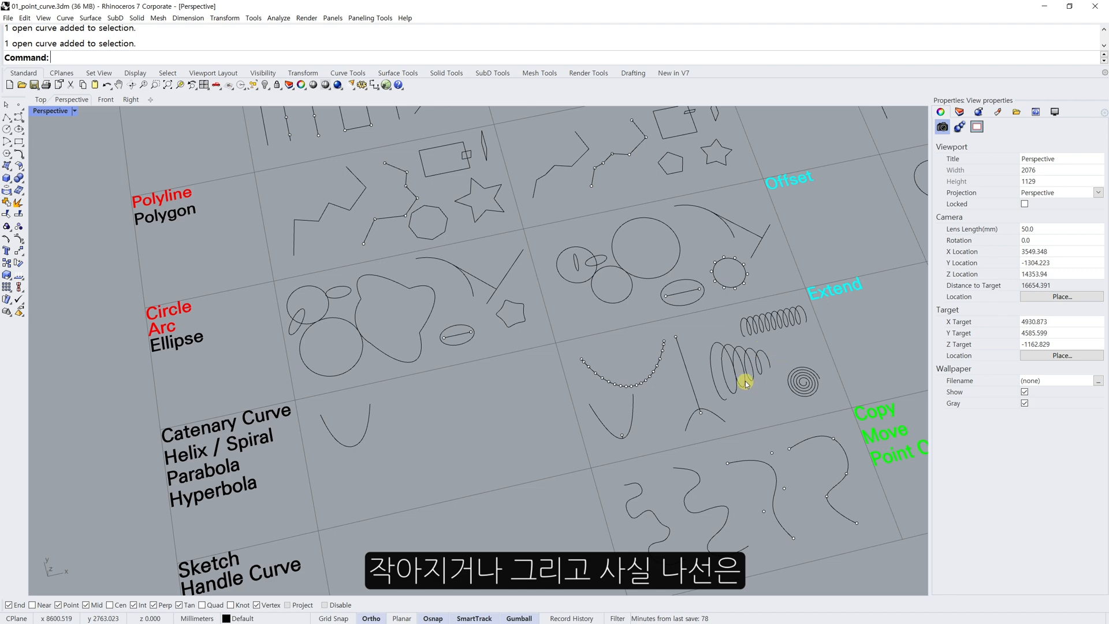
pyautogui.keyDown('shift'); pyautogui.scroll(5, 802, 375); pyautogui.keyUp('shift')
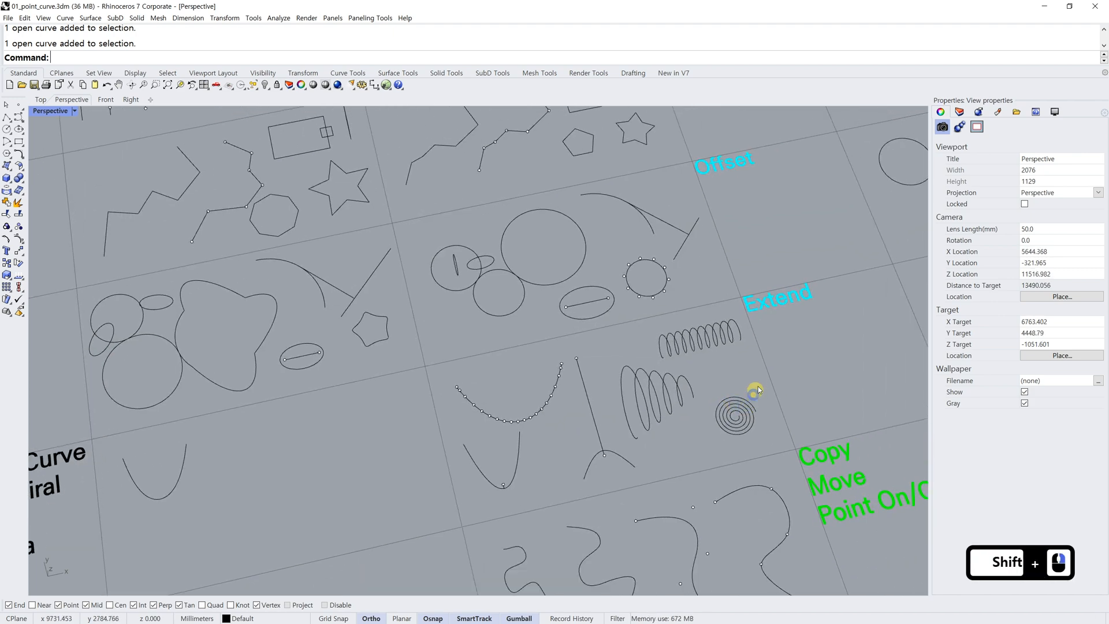
pyautogui.click(767, 369)
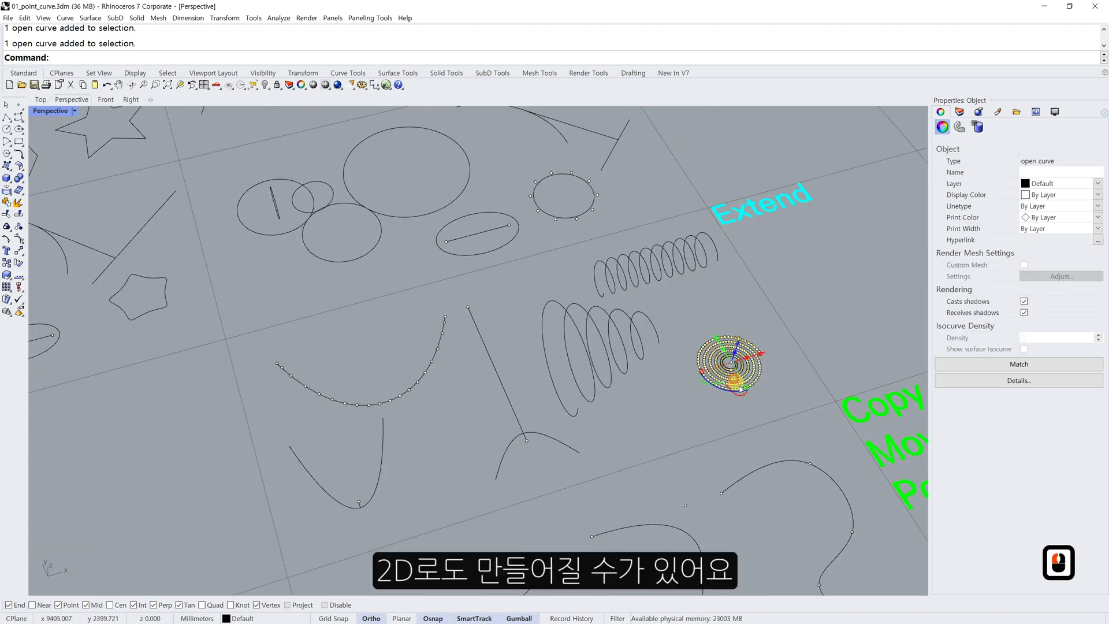
pyautogui.scroll(4, 751, 384)
pyautogui.press('Escape')
pyautogui.scroll(-6, 749, 398)
pyautogui.keyDown('shift'); pyautogui.moveTo(653, 421); pyautogui.dragTo(873, 301, button='right'); pyautogui.keyUp('shift')
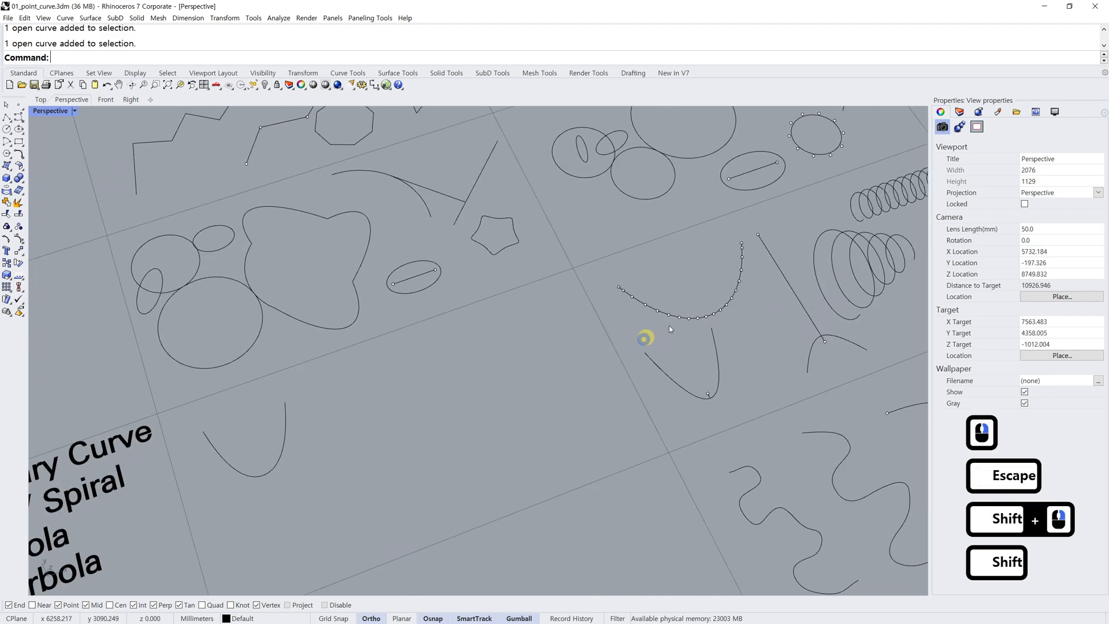
pyautogui.keyDown('shift'); pyautogui.moveTo(646, 337); pyautogui.dragTo(866, 247, button='right'); pyautogui.keyUp('shift')
pyautogui.press('Escape')
pyautogui.keyDown('shift'); pyautogui.moveTo(731, 331); pyautogui.dragTo(688, 367, button='right'); pyautogui.keyUp('shift')
pyautogui.press('Escape')
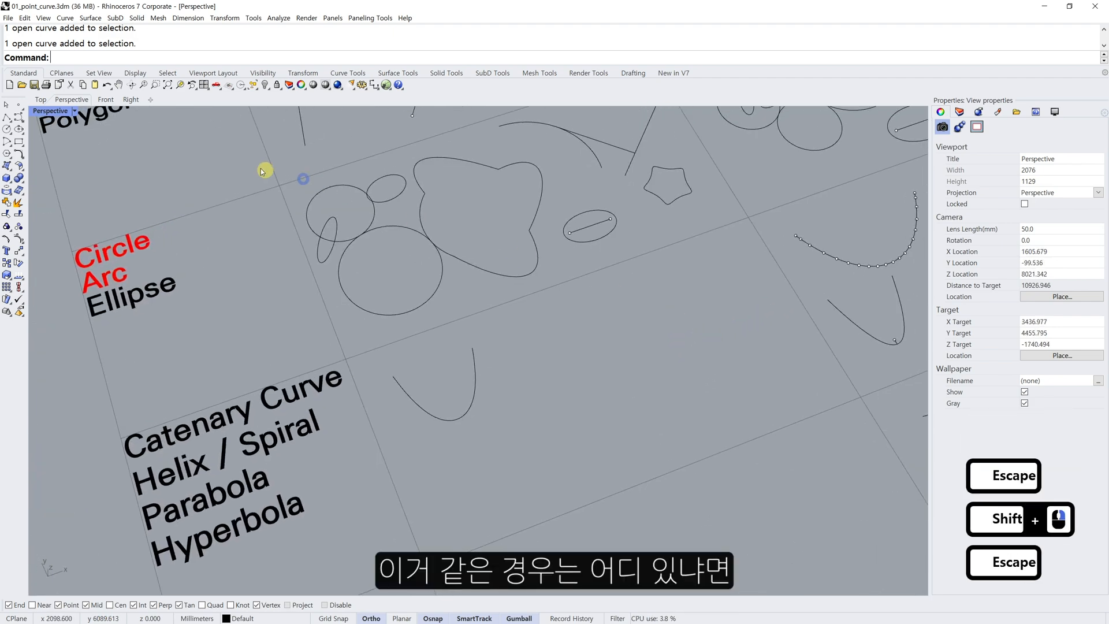
# - Draw a 10-turn helix around a horizontal axis about 1081 mm long, beside the new catenary
pyautogui.click(22, 123)
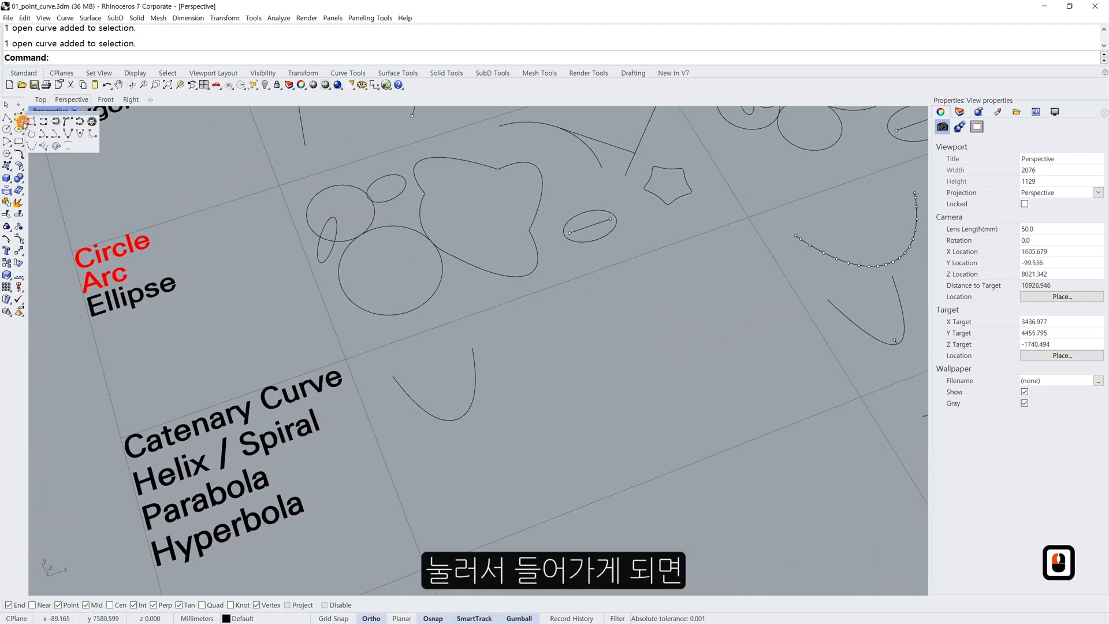
pyautogui.click(46, 148)
pyautogui.scroll(-6, 485, 306)
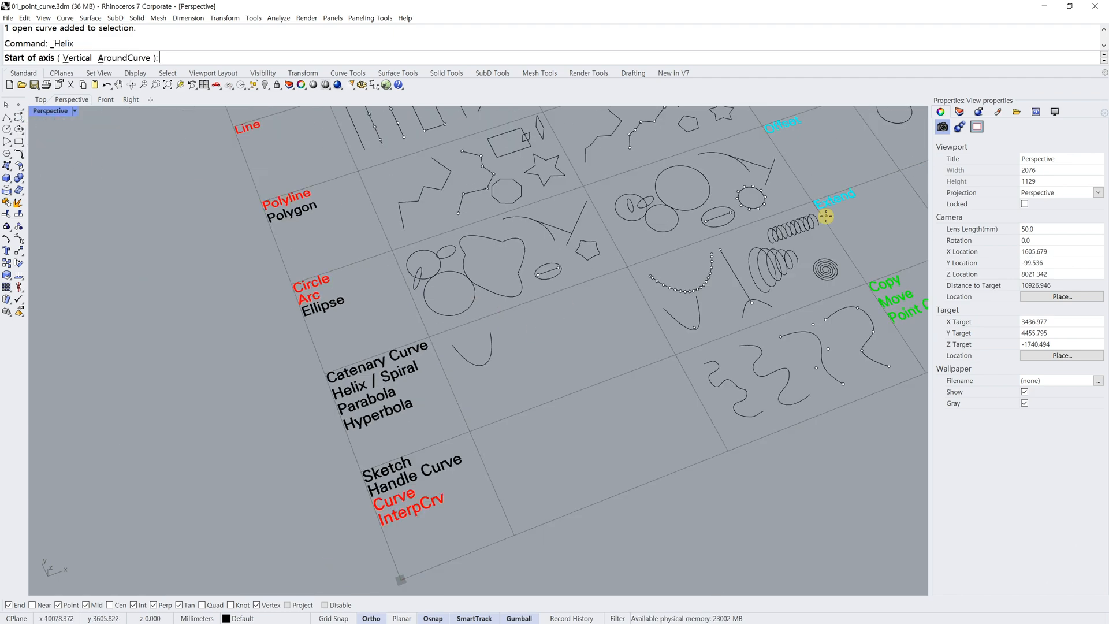
pyautogui.scroll(2, 530, 321)
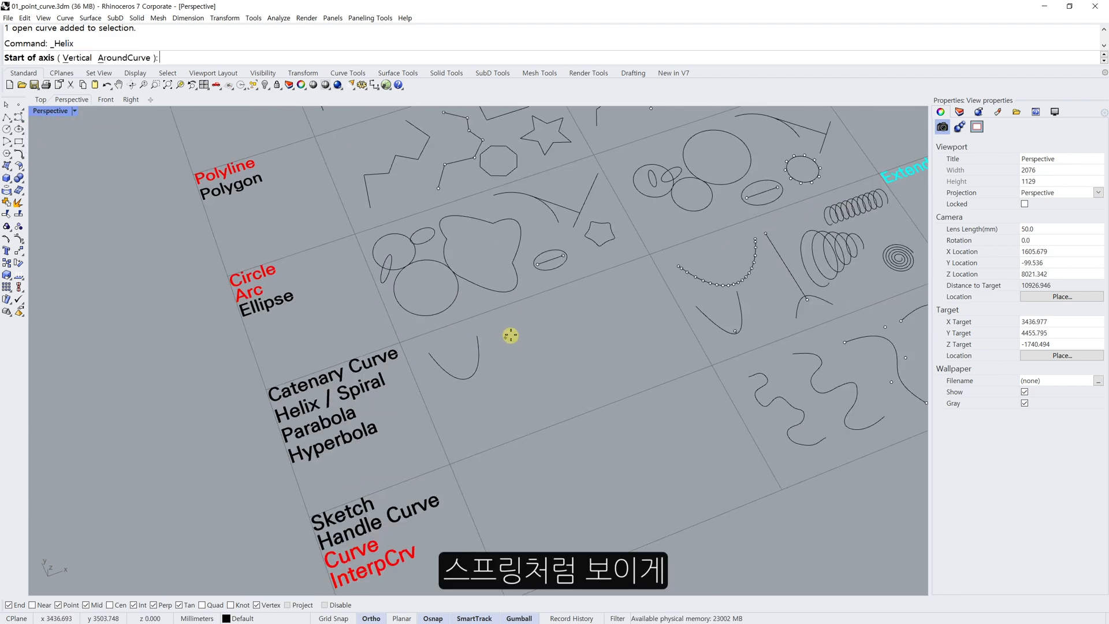
pyautogui.click(510, 335)
pyautogui.click(578, 309)
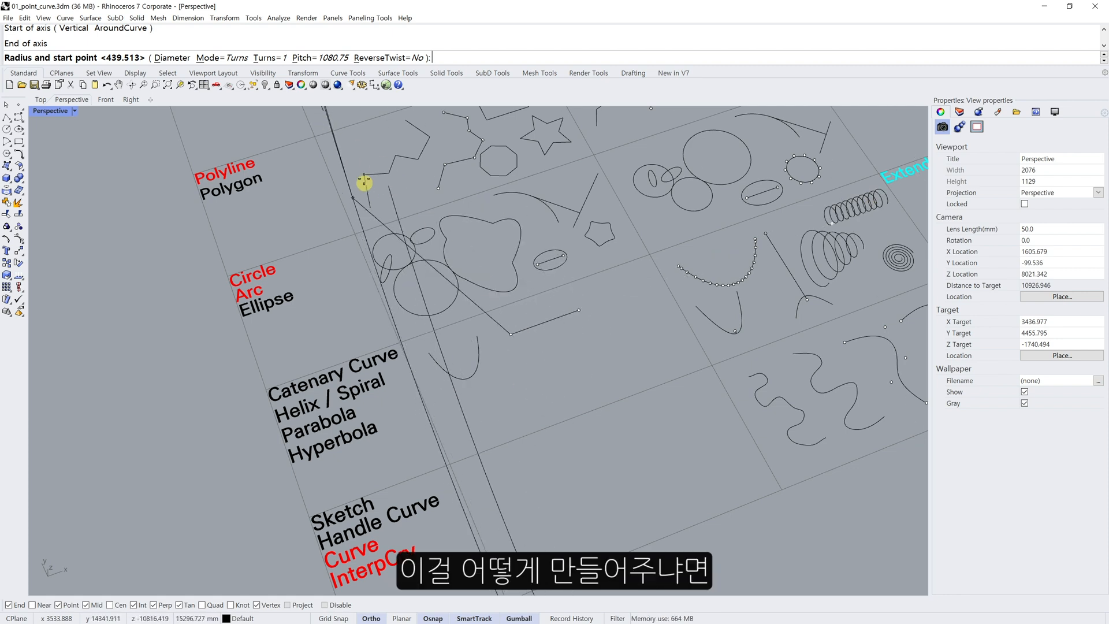
pyautogui.click(269, 57)
pyautogui.write('1')
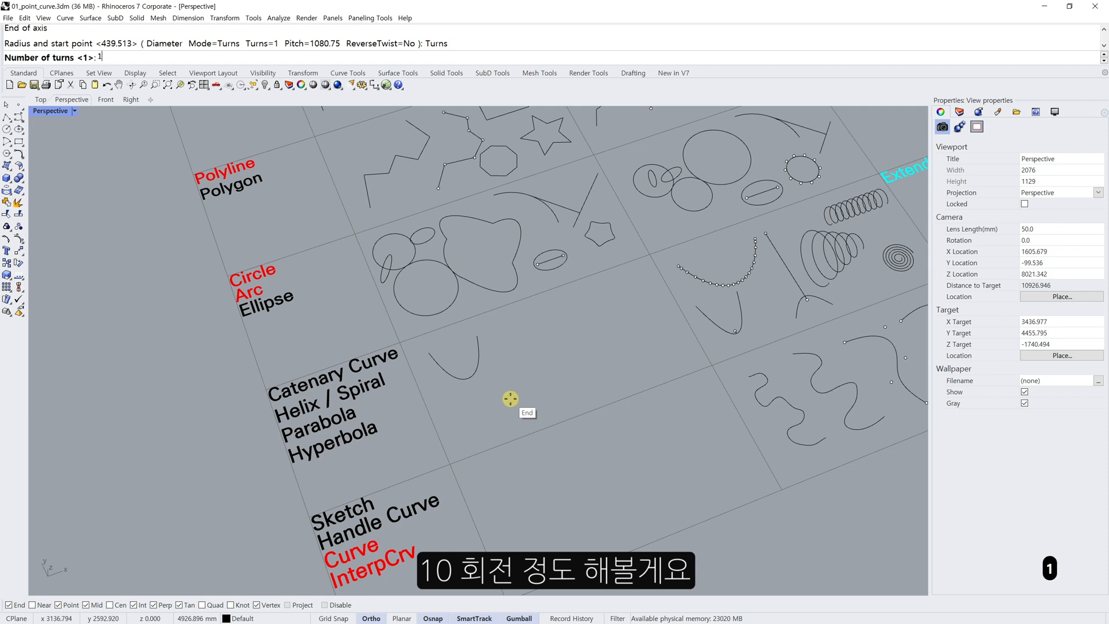
pyautogui.write('0')
pyautogui.press('Return')
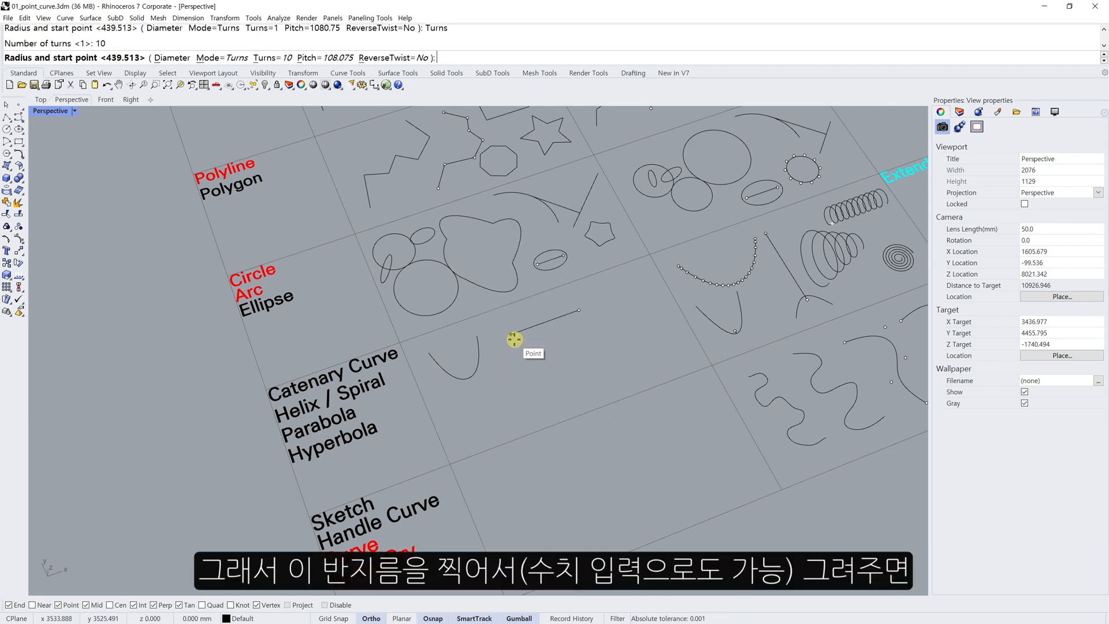
pyautogui.click(515, 338)
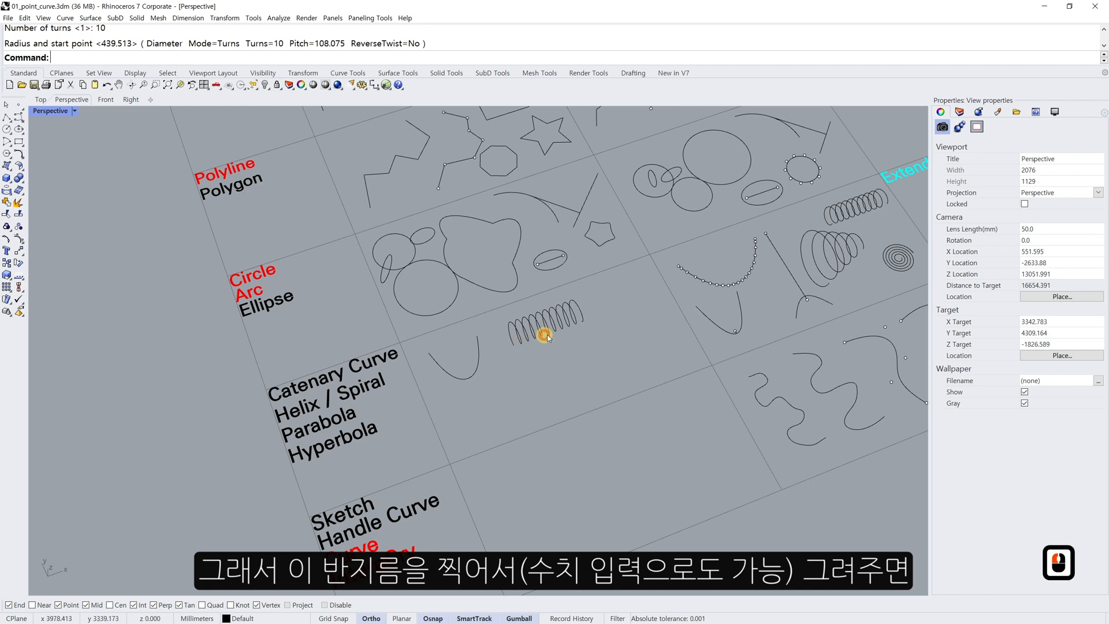
# - Draw an 8-turn tapering spiral below the new helix, with an axis about 994 mm long and diameters of about 681 mm and 218 mm
pyautogui.keyDown('shift'); pyautogui.moveTo(547, 337); pyautogui.dragTo(452, 377, button='right'); pyautogui.keyUp('shift')
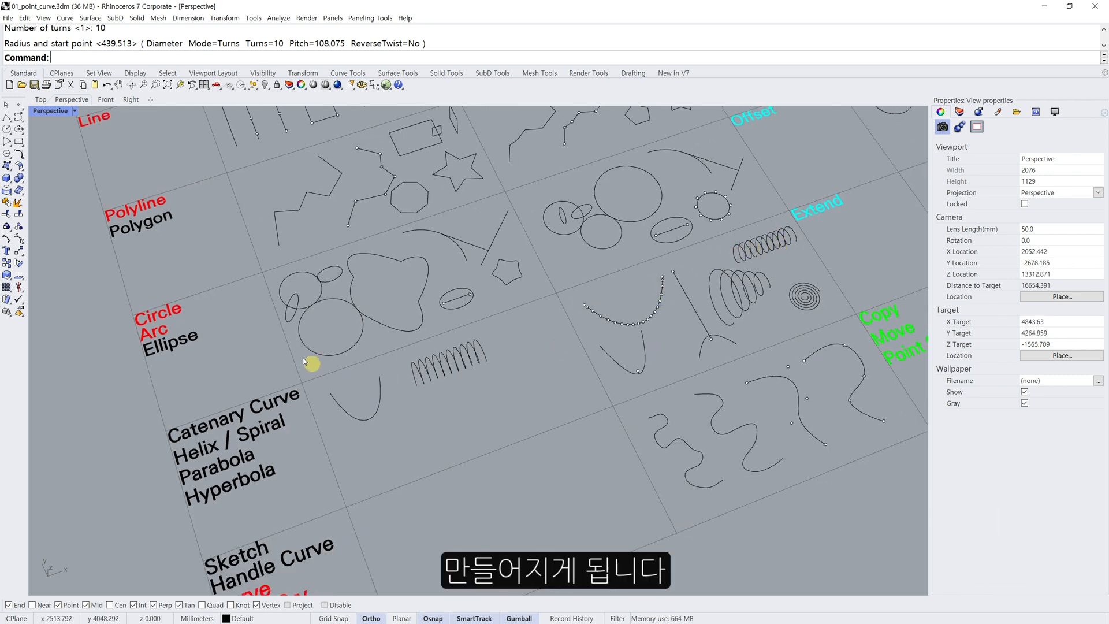
pyautogui.click(19, 120)
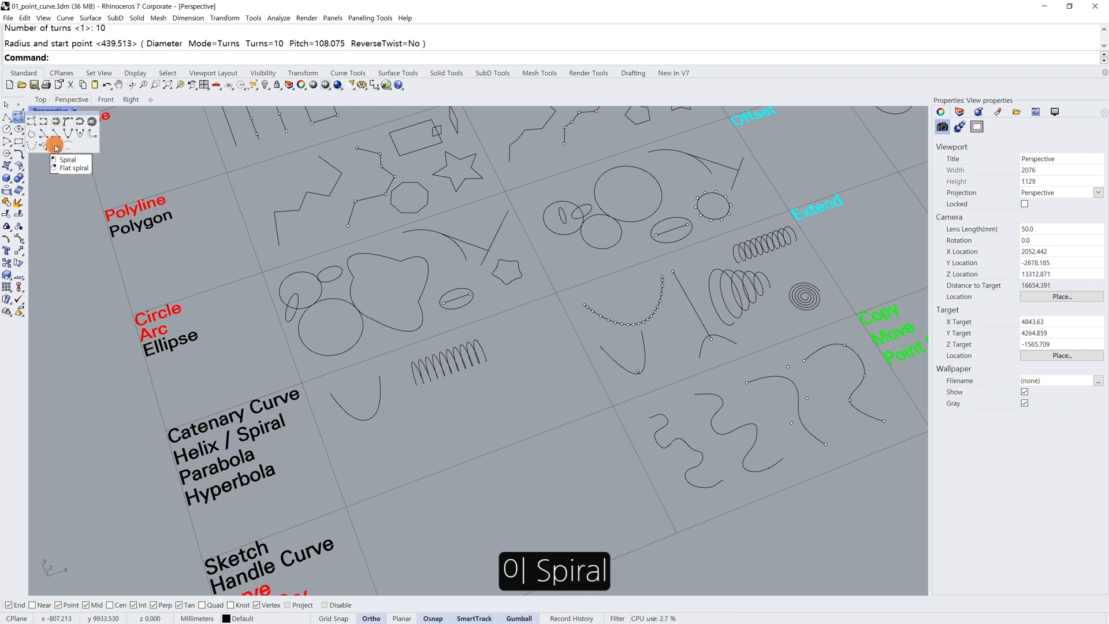
pyautogui.click(56, 148)
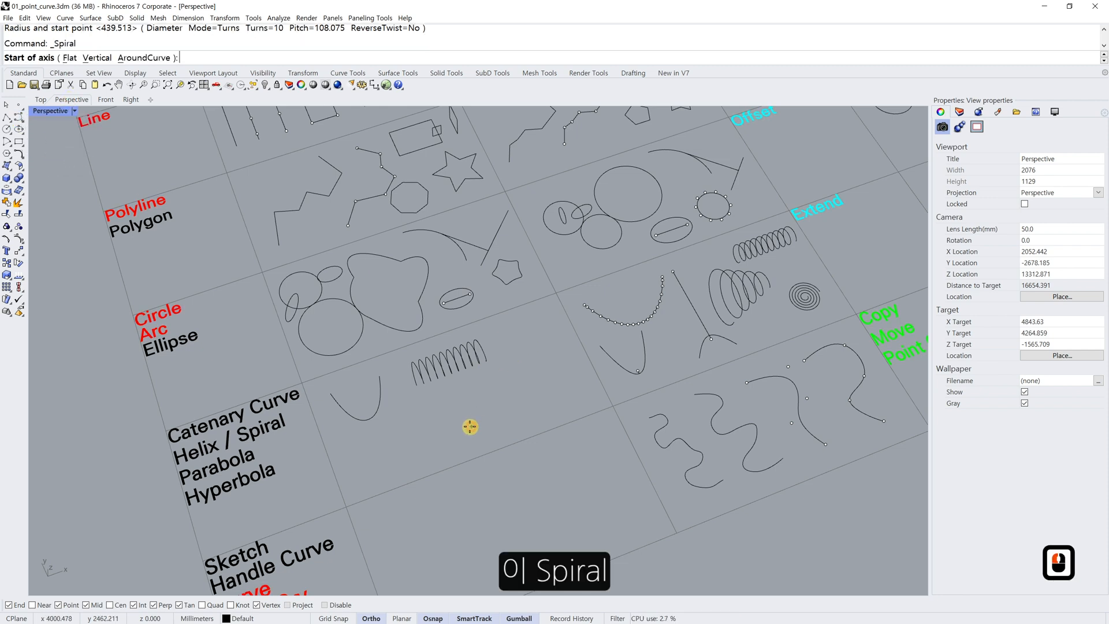
pyautogui.click(427, 425)
pyautogui.click(491, 400)
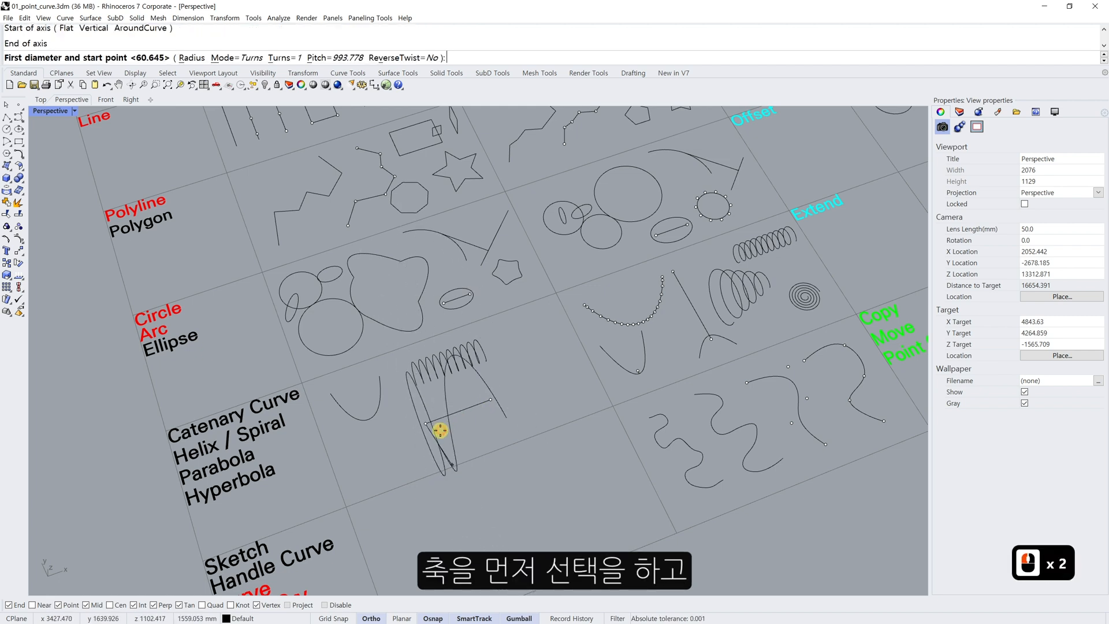
pyautogui.click(283, 58)
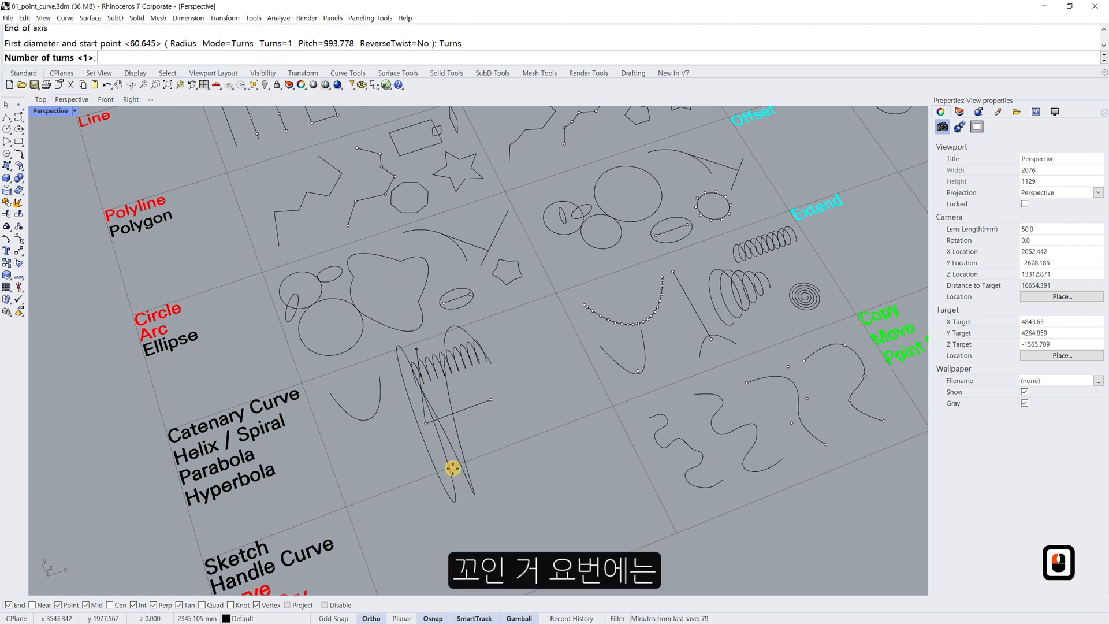
pyautogui.write('8')
pyautogui.press('Return')
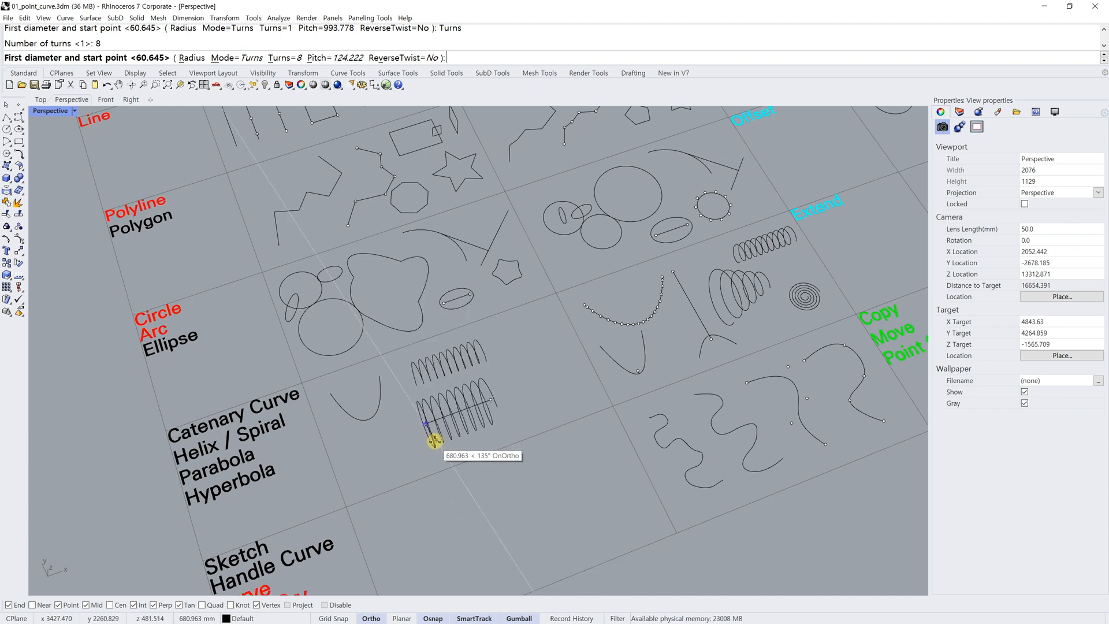
pyautogui.click(433, 432)
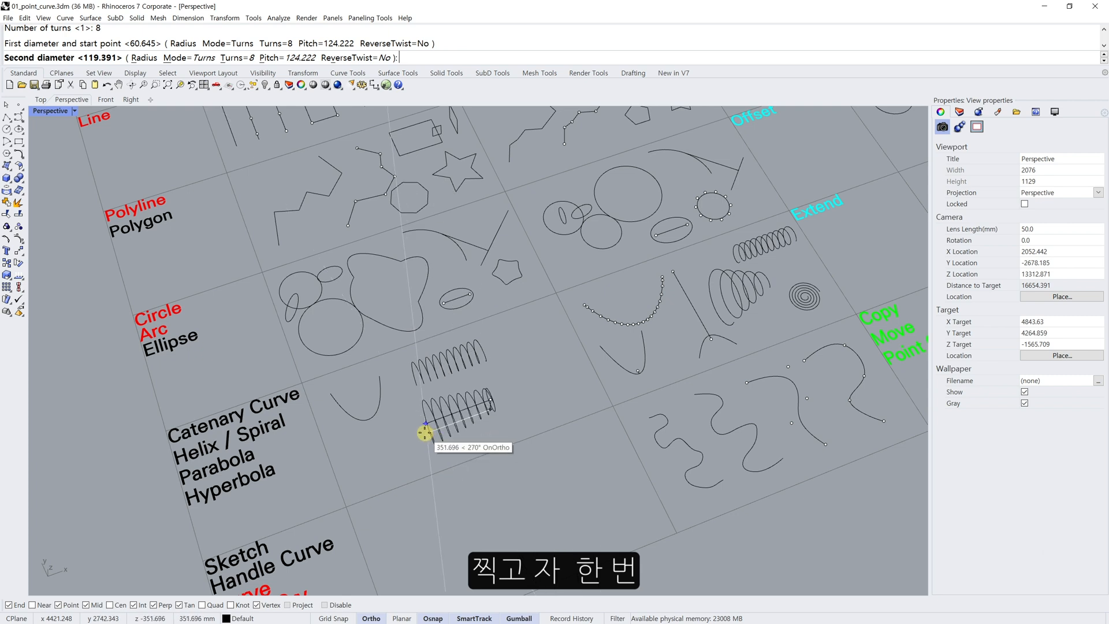
pyautogui.click(491, 408)
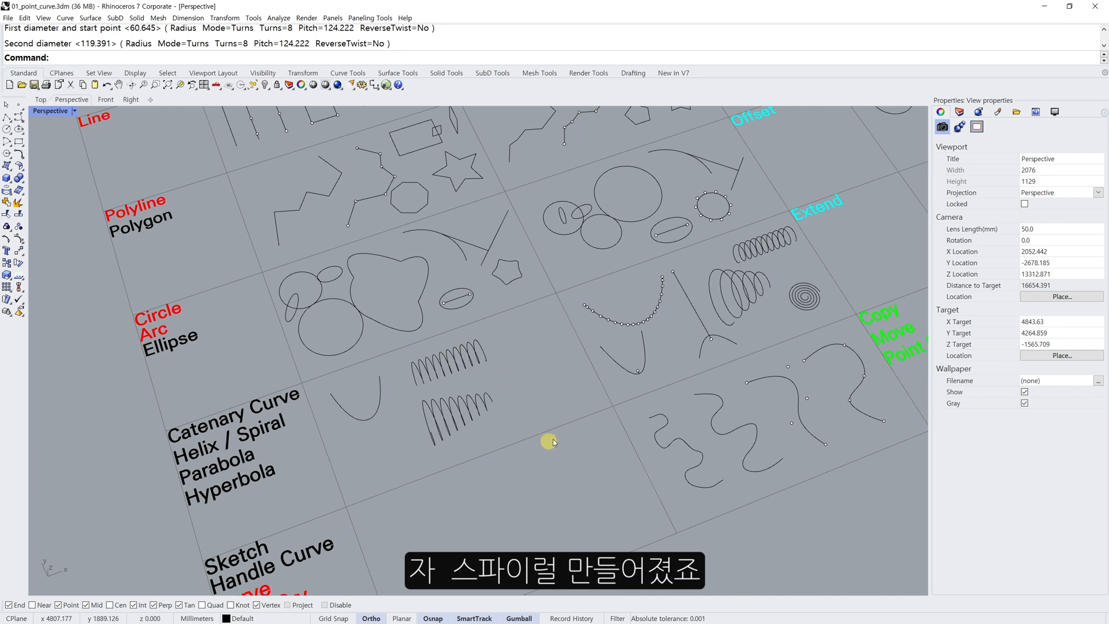
# - Draw a flat 8-turn spiral next to the new helix and tapering spiral, placing its centre and two diameters
pyautogui.click(23, 121)
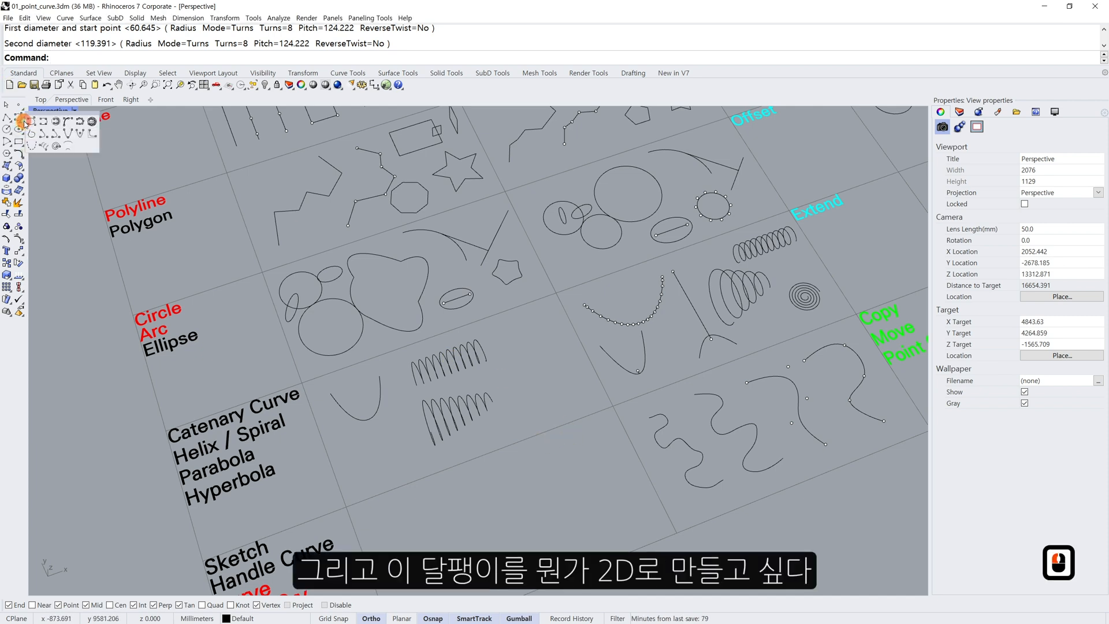
pyautogui.click(56, 146)
pyautogui.click(533, 390)
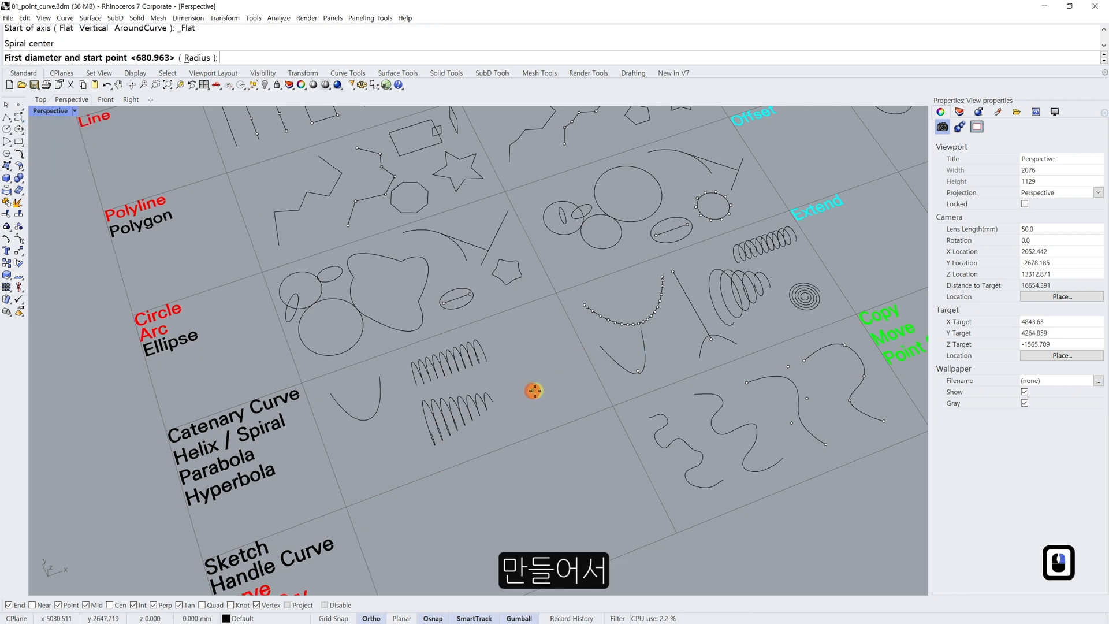
pyautogui.click(565, 395)
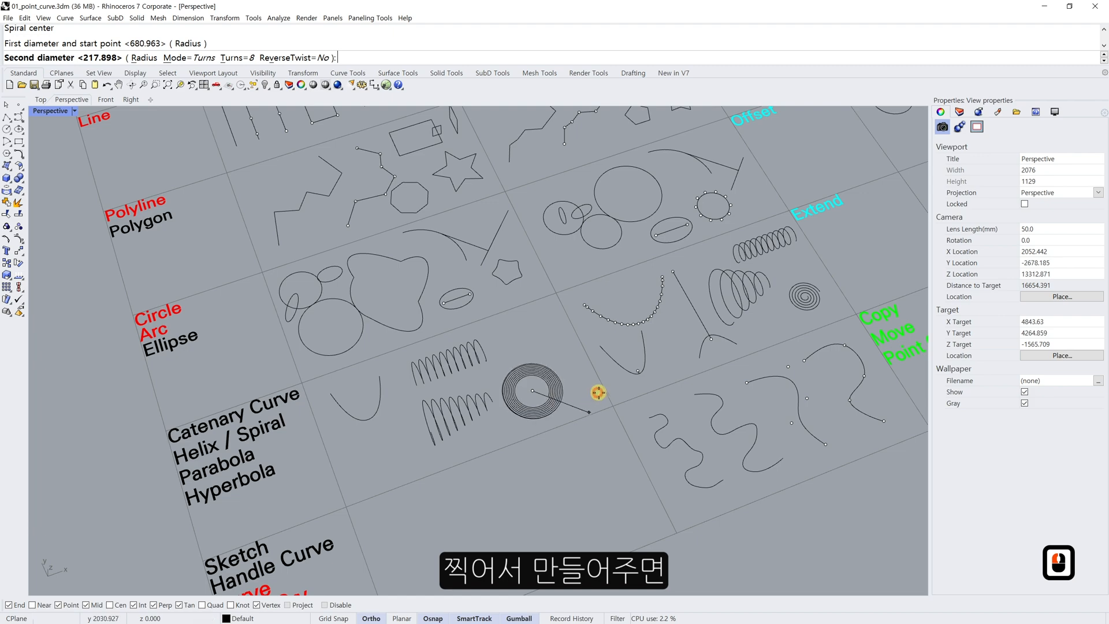
pyautogui.click(577, 377)
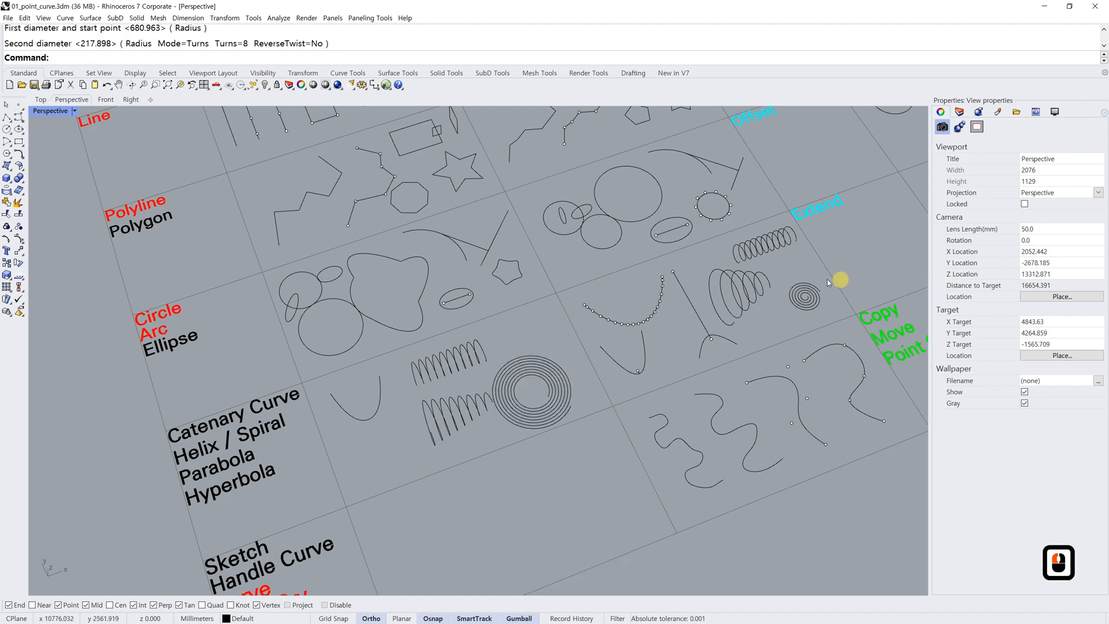
# - Move the new flat spiral about 256 mm diagonally away from the tapering spiral, towards the row's upper boundary
pyautogui.scroll(2, 570, 407)
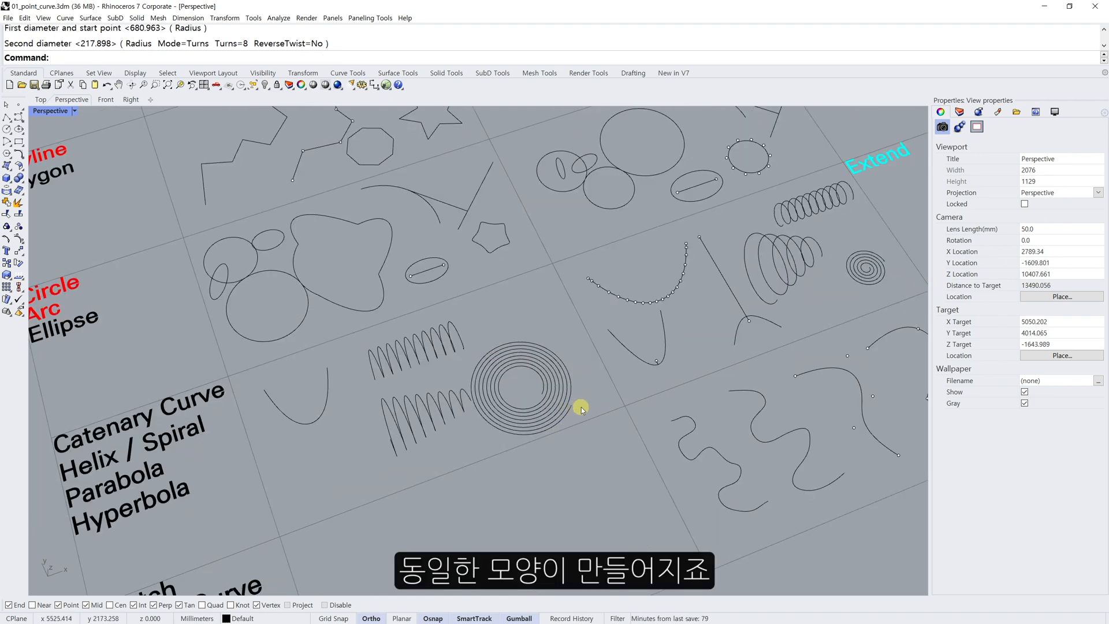
pyautogui.click(549, 376)
pyautogui.write('m')
pyautogui.press('space')
pyautogui.click(530, 330)
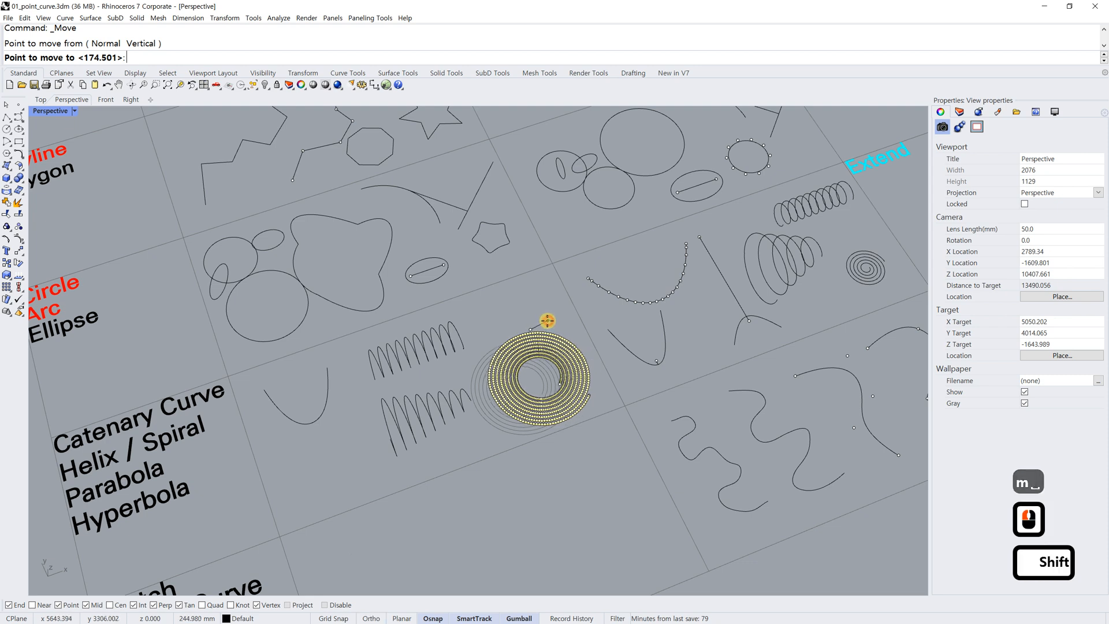
pyautogui.keyDown('shift'); pyautogui.click(547, 320); pyautogui.keyUp('shift')
pyautogui.press('Escape')
pyautogui.press('Escape')
# - Move the new tapering spiral slightly closer to the flat spiral
pyautogui.moveTo(464, 441); pyautogui.dragTo(422, 403)
pyautogui.rightClick(476, 442)
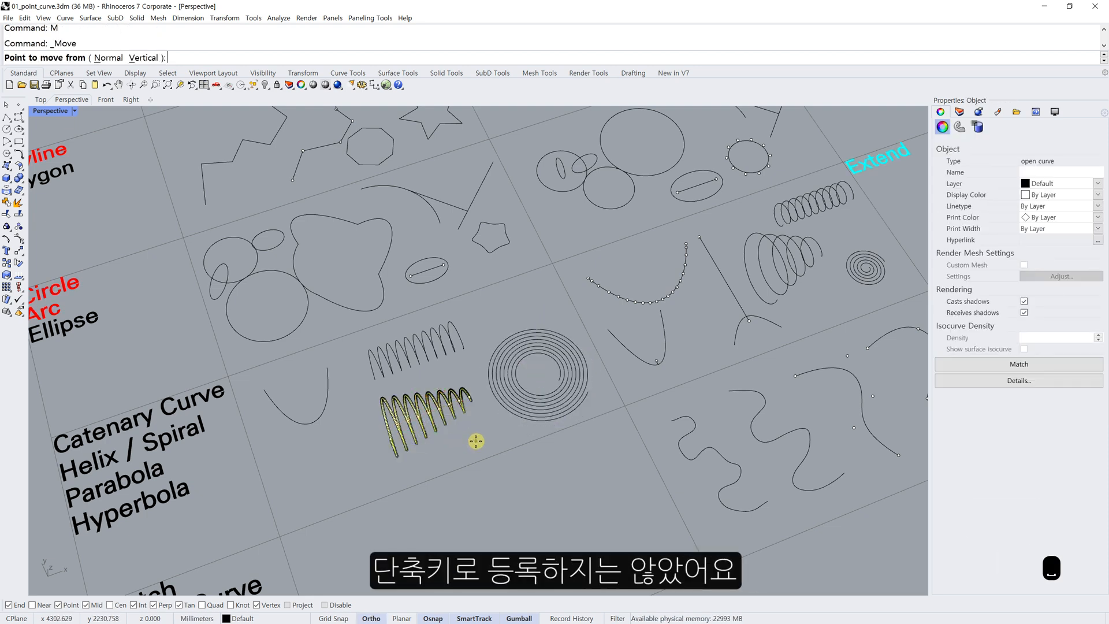
pyautogui.click(476, 442)
pyautogui.click(485, 436)
pyautogui.press('Escape')
pyautogui.press('Escape')
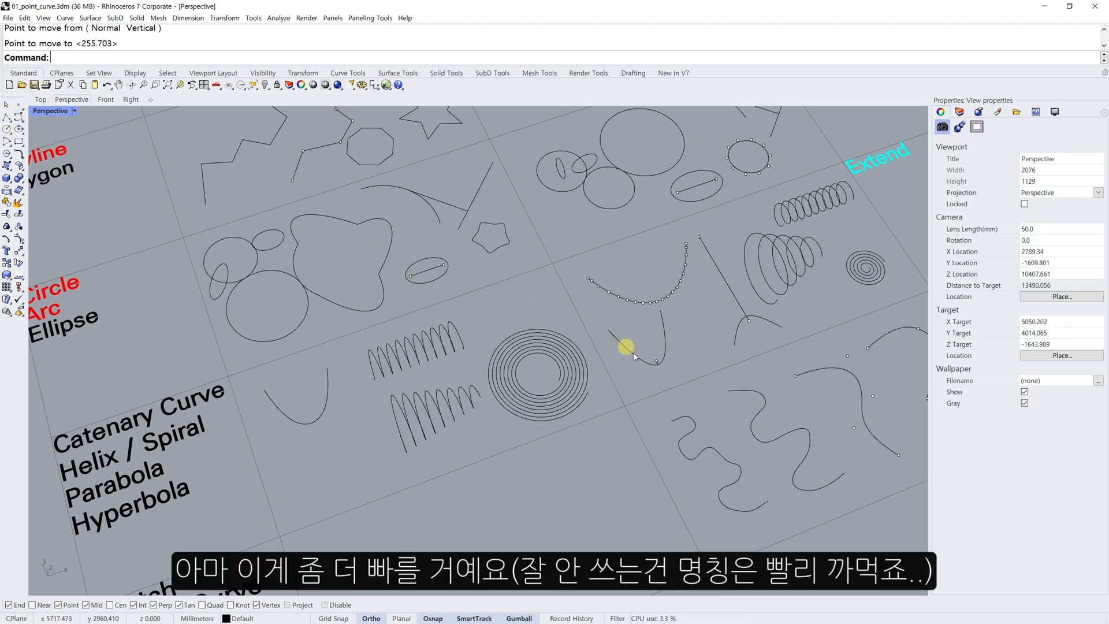
# - Draw a parabola from its focus below the new catenary, with a focus-to-vertex distance of about 75 mm and a length of about 1181 mm
pyautogui.scroll(-3, 633, 356)
pyautogui.press('Delete')
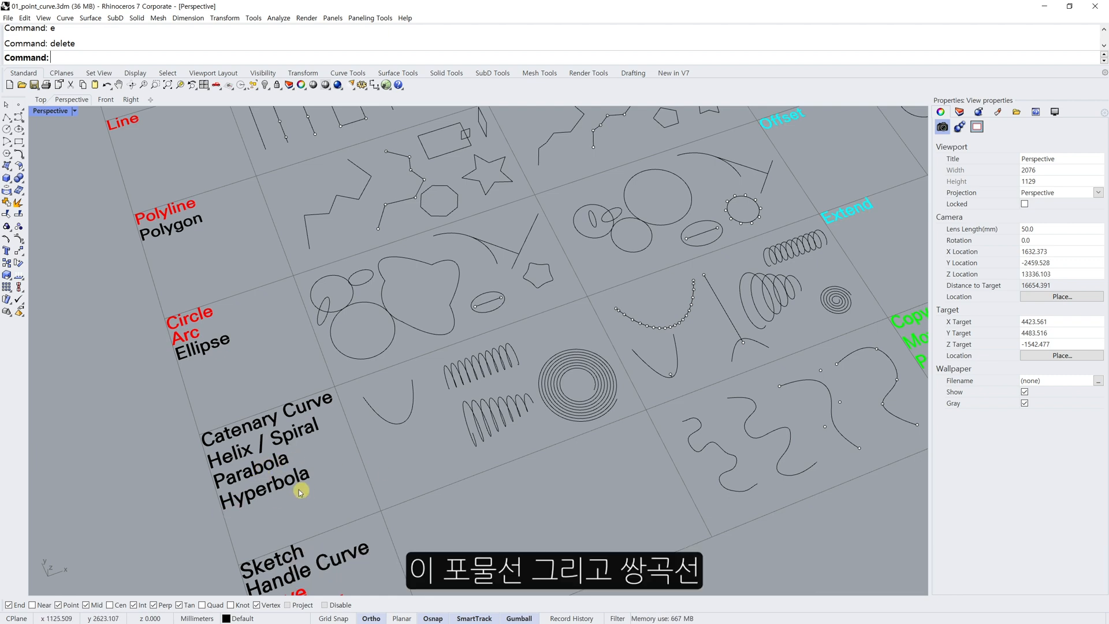
pyautogui.click(23, 124)
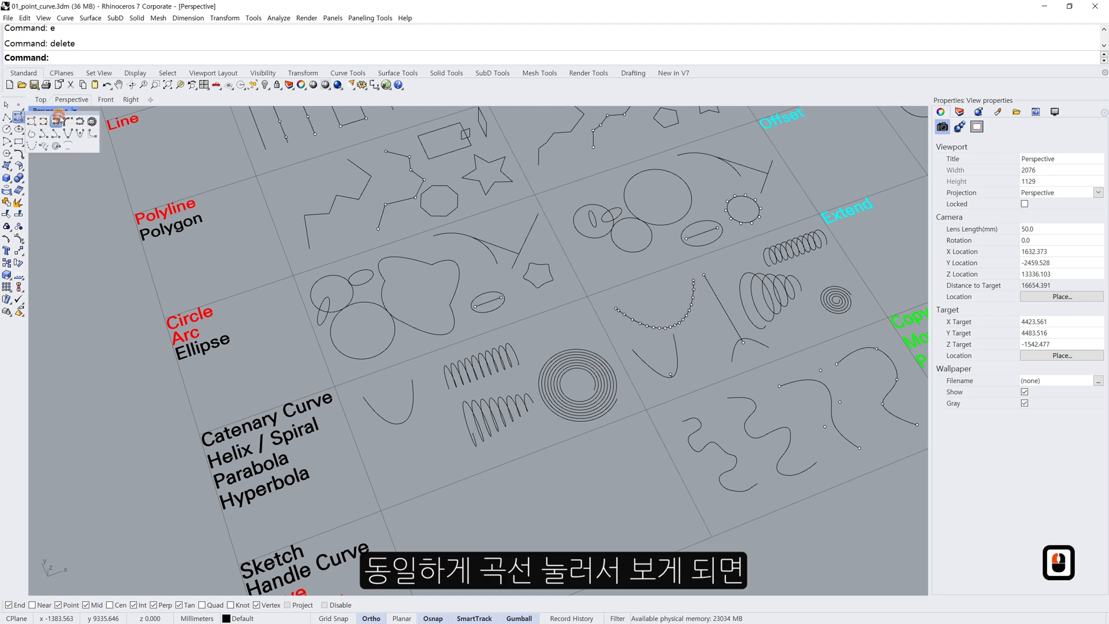
pyautogui.click(78, 136)
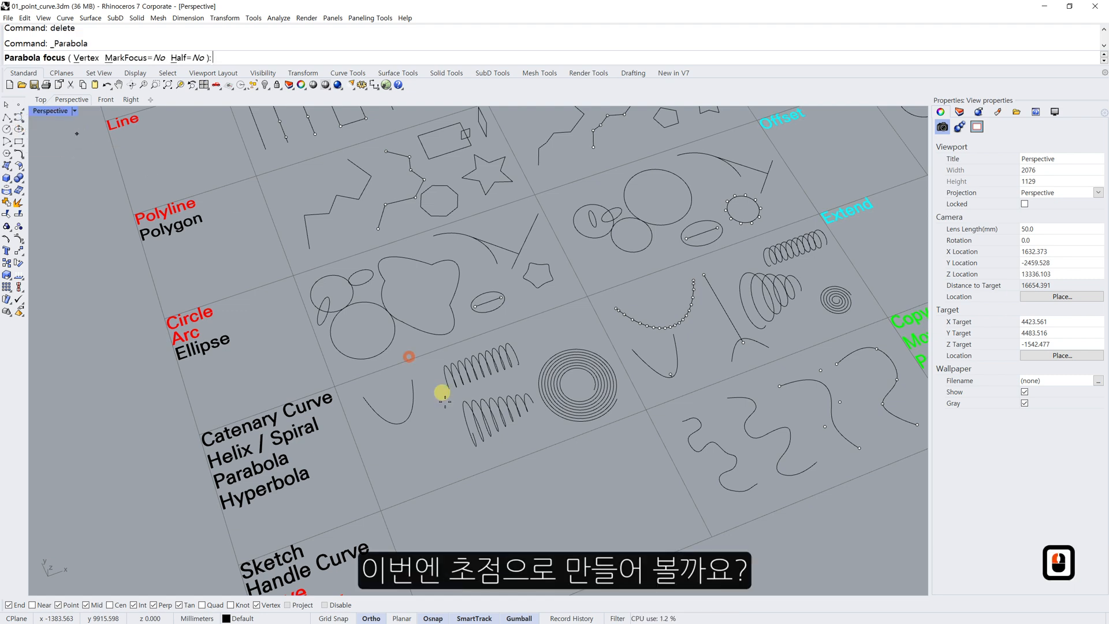
pyautogui.scroll(2, 393, 469)
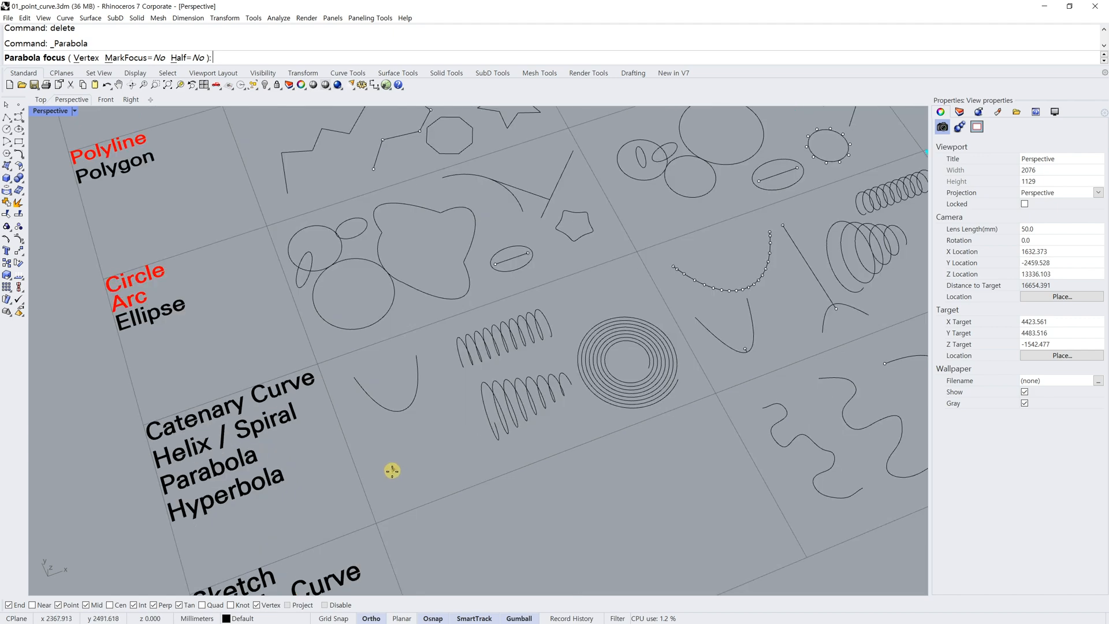
pyautogui.click(402, 464)
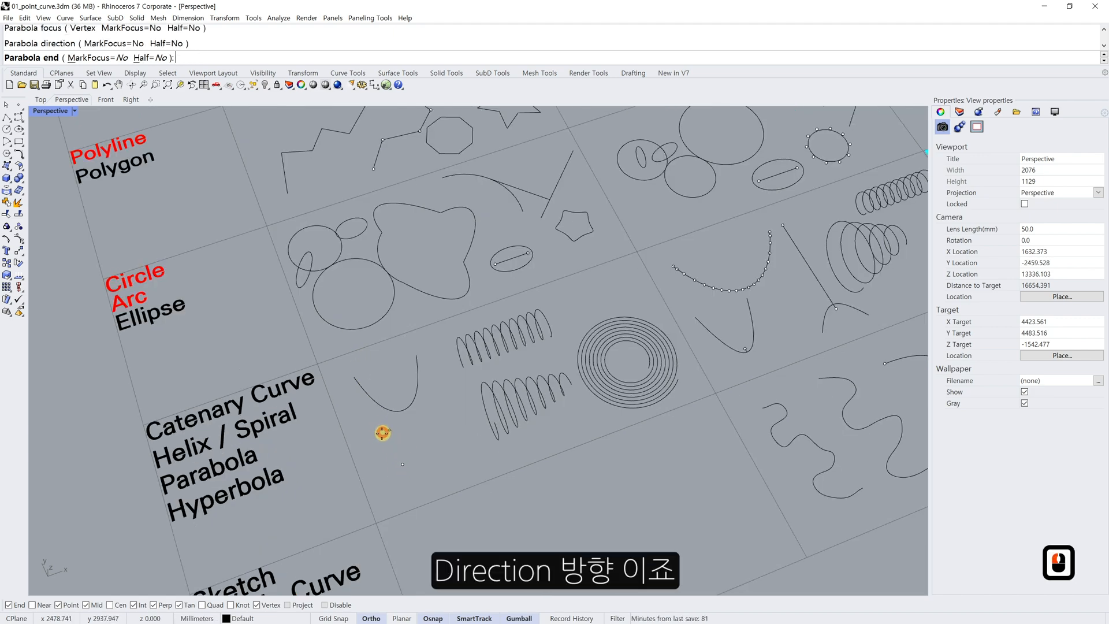
pyautogui.click(384, 432)
pyautogui.click(365, 439)
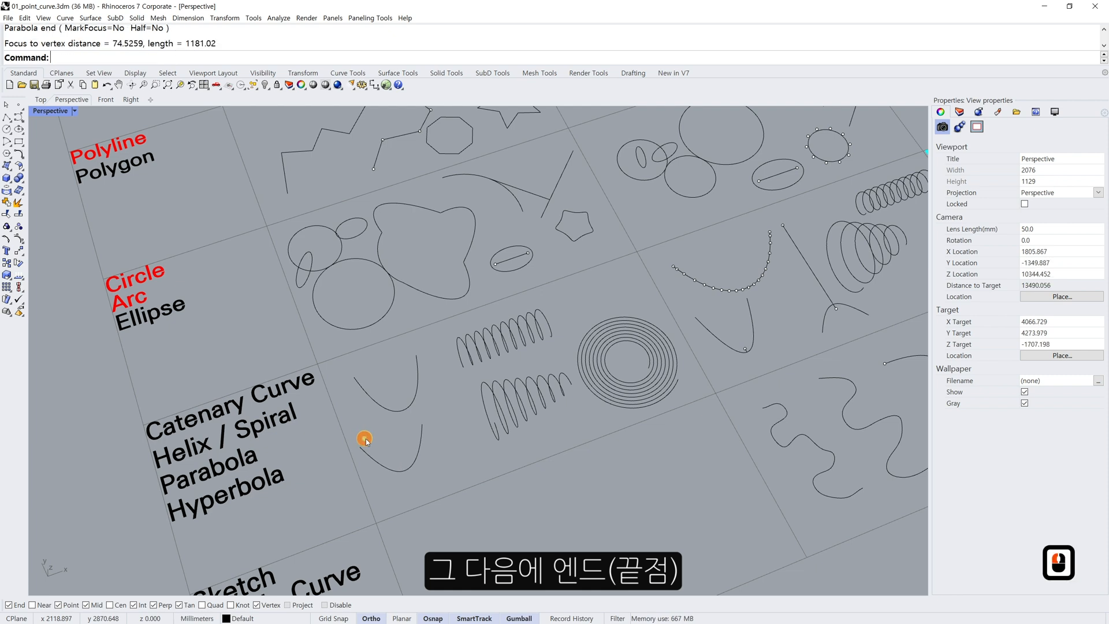
# - Mark the focus of the new parabola with a point
pyautogui.click(428, 473)
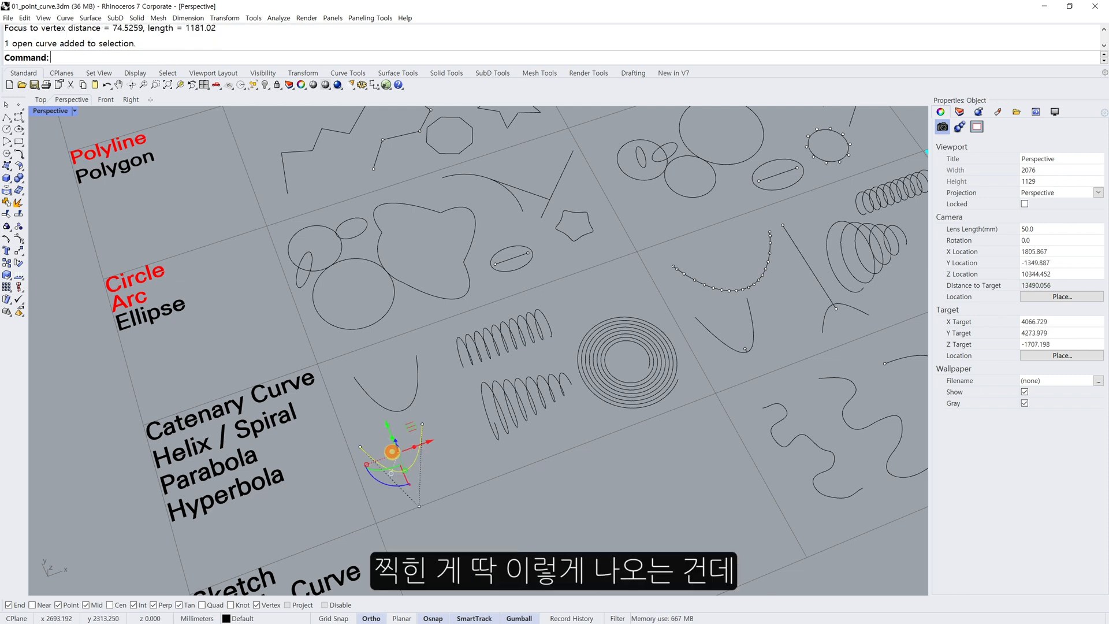
pyautogui.click(562, 435)
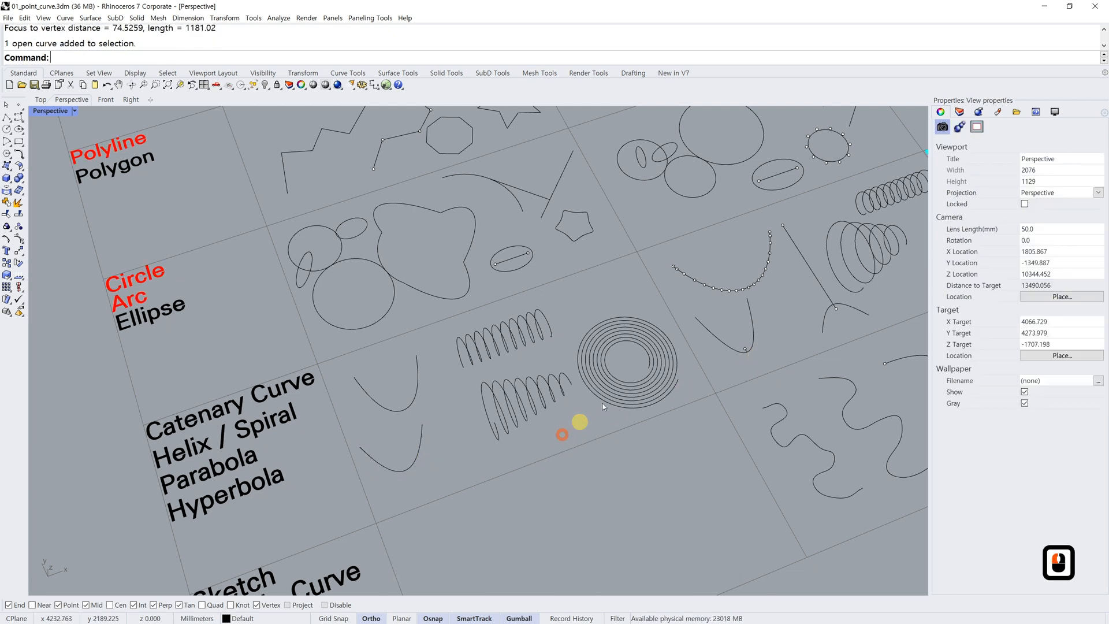
pyautogui.click(425, 466)
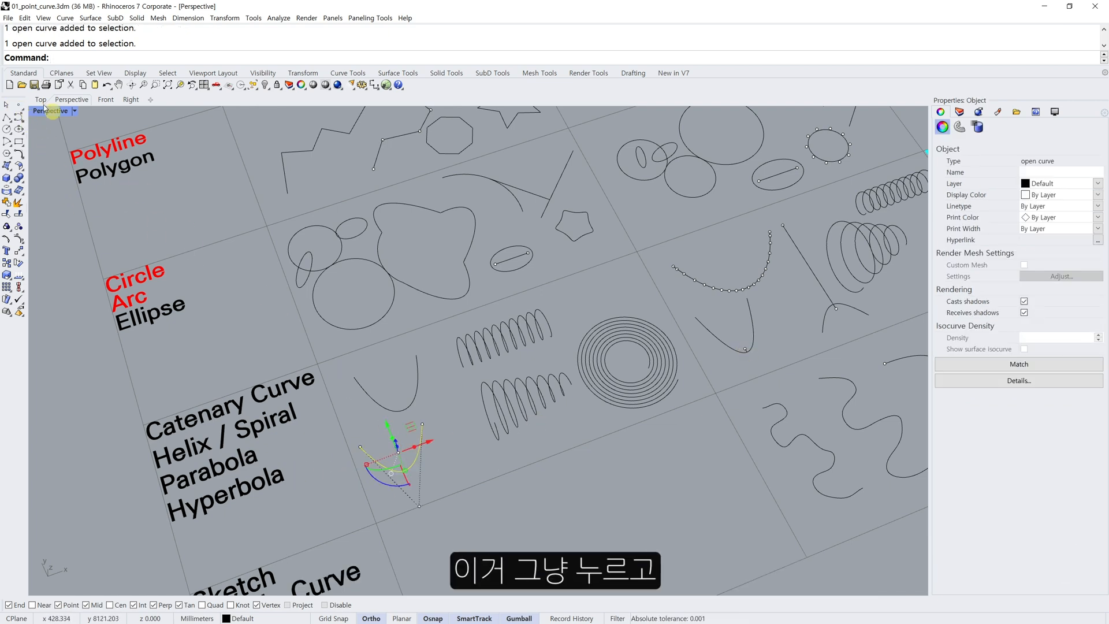
pyautogui.click(26, 110)
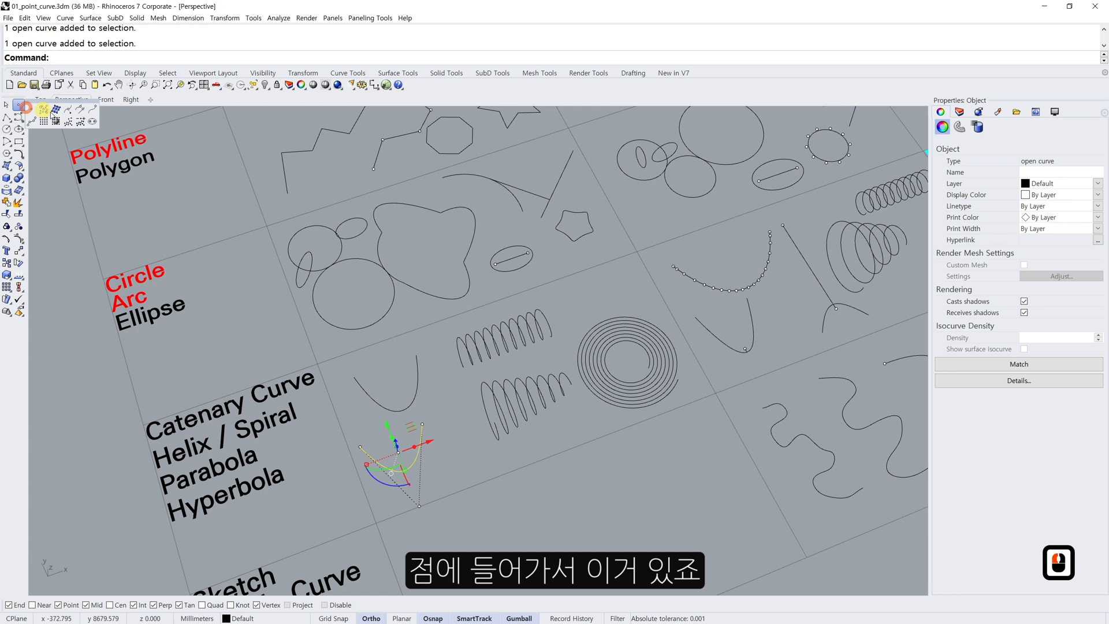
pyautogui.click(93, 123)
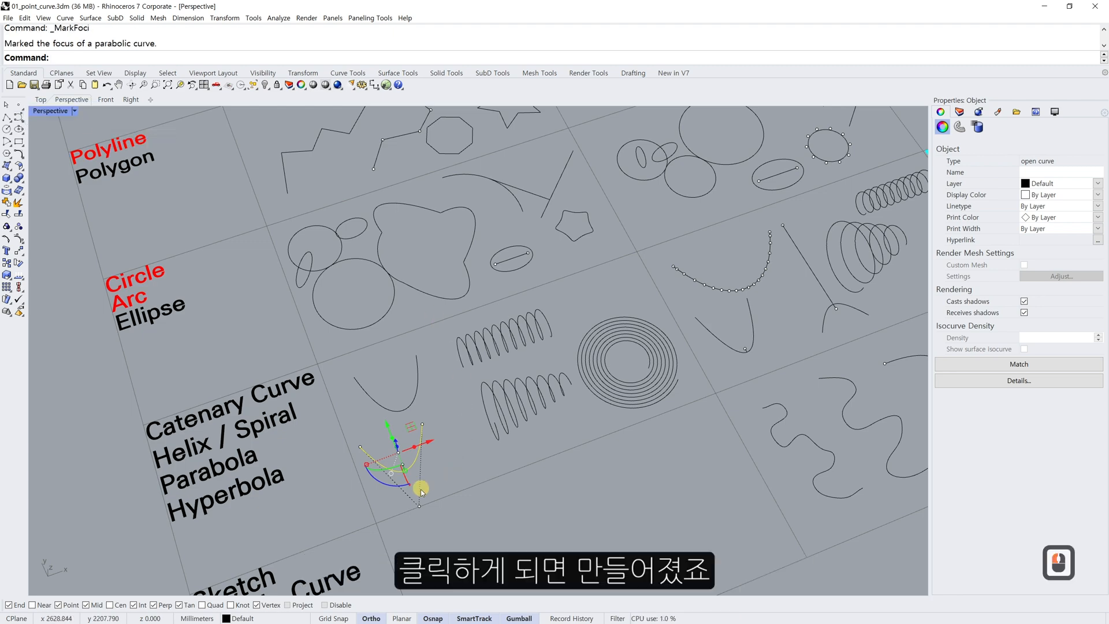
pyautogui.scroll(5, 421, 488)
pyautogui.press('Escape')
pyautogui.press('Escape')
pyautogui.press('Escape')
pyautogui.press('Escape')
pyautogui.scroll(-5, 436, 443)
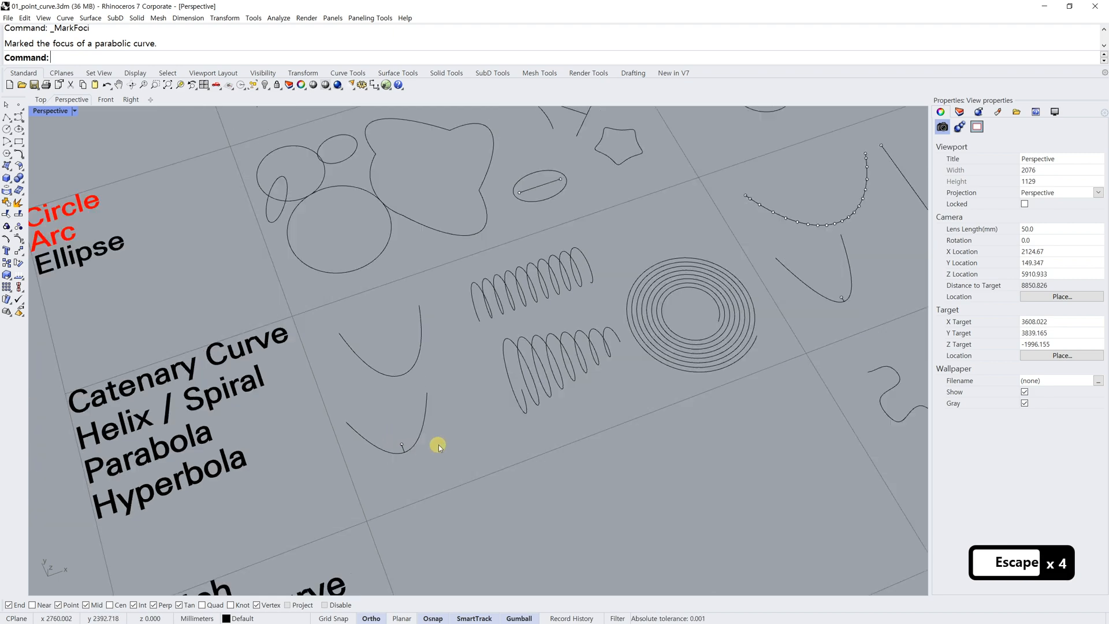
# - Draw a single-branch hyperbola from its centre beside the new parabola, with the focus about 270 mm from the centre
pyautogui.keyDown('shift'); pyautogui.moveTo(607, 354); pyautogui.dragTo(656, 324, button='right'); pyautogui.keyUp('shift')
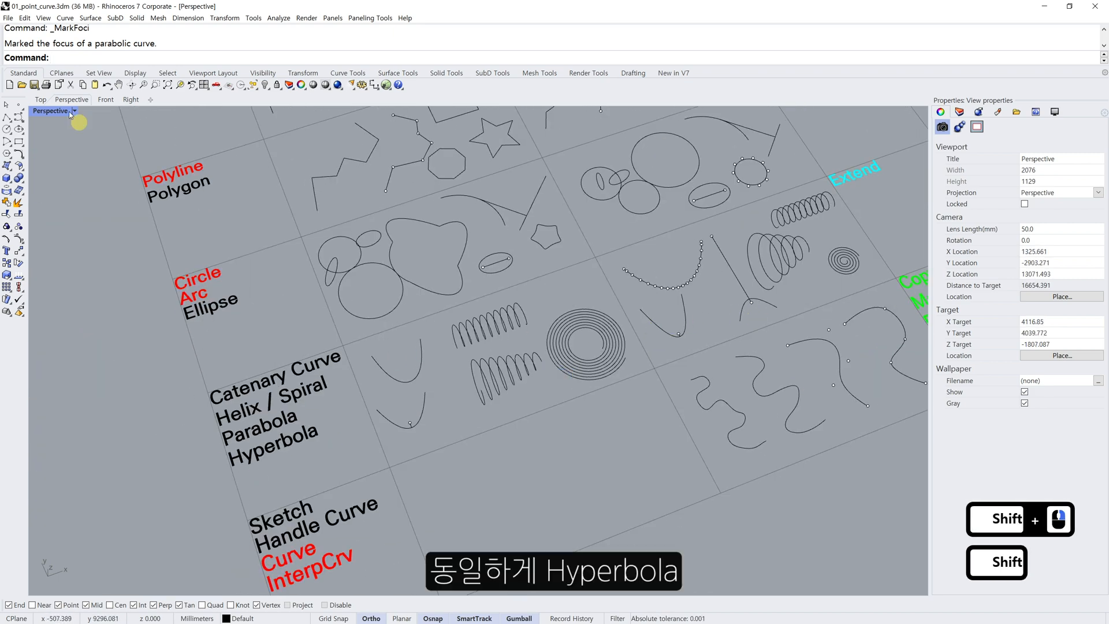
pyautogui.click(23, 121)
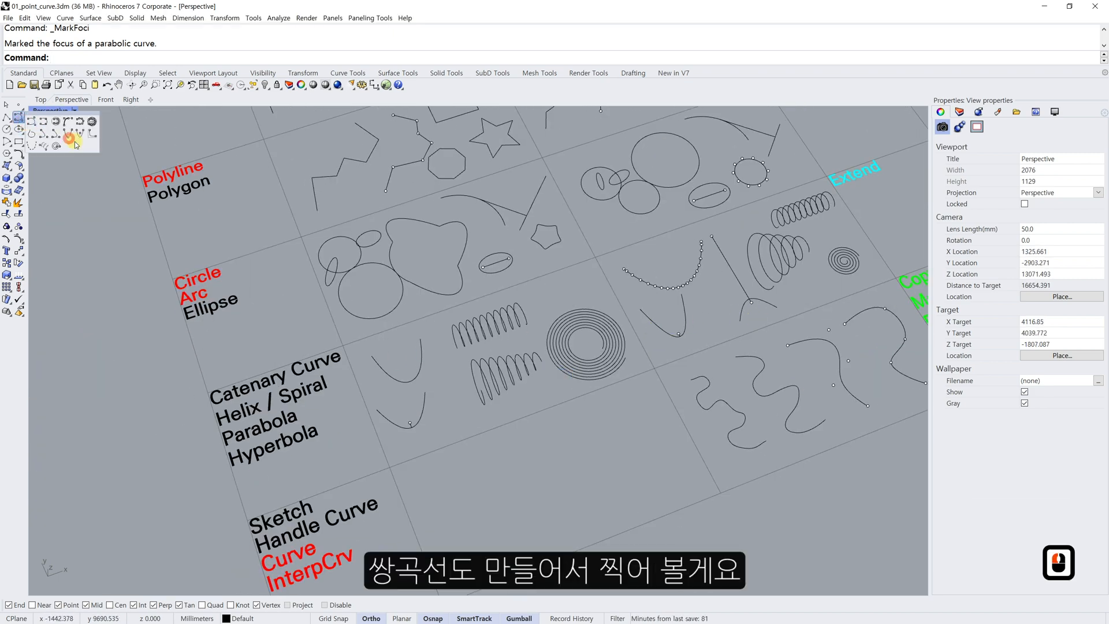
pyautogui.click(96, 141)
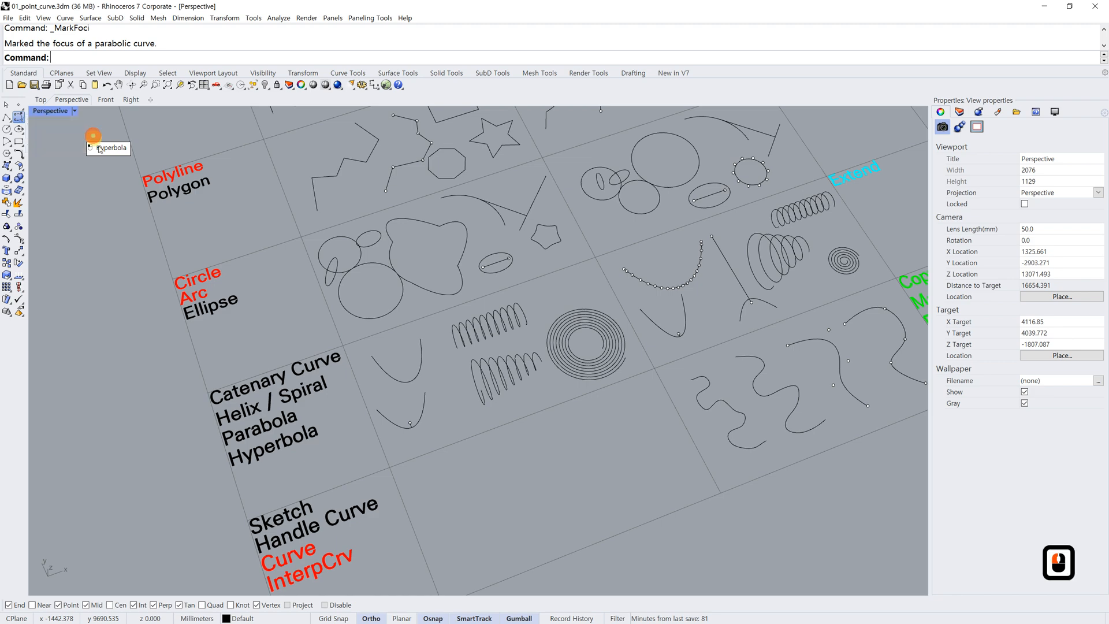
pyautogui.scroll(2, 439, 425)
pyautogui.scroll(1, 439, 425)
pyautogui.click(466, 417)
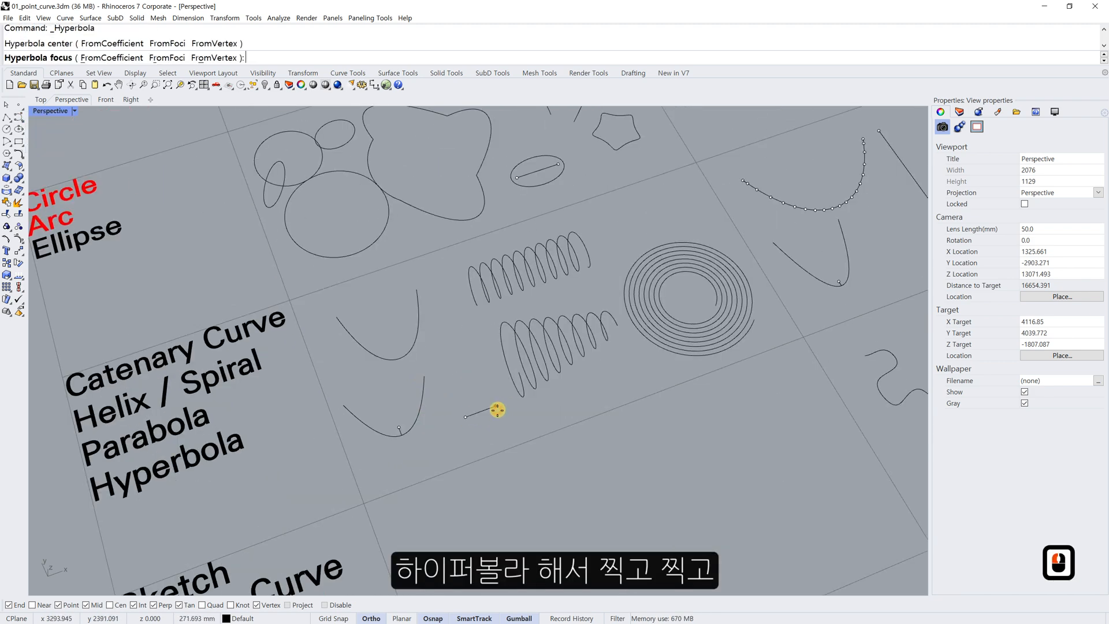
pyautogui.click(495, 407)
pyautogui.scroll(-2, 495, 379)
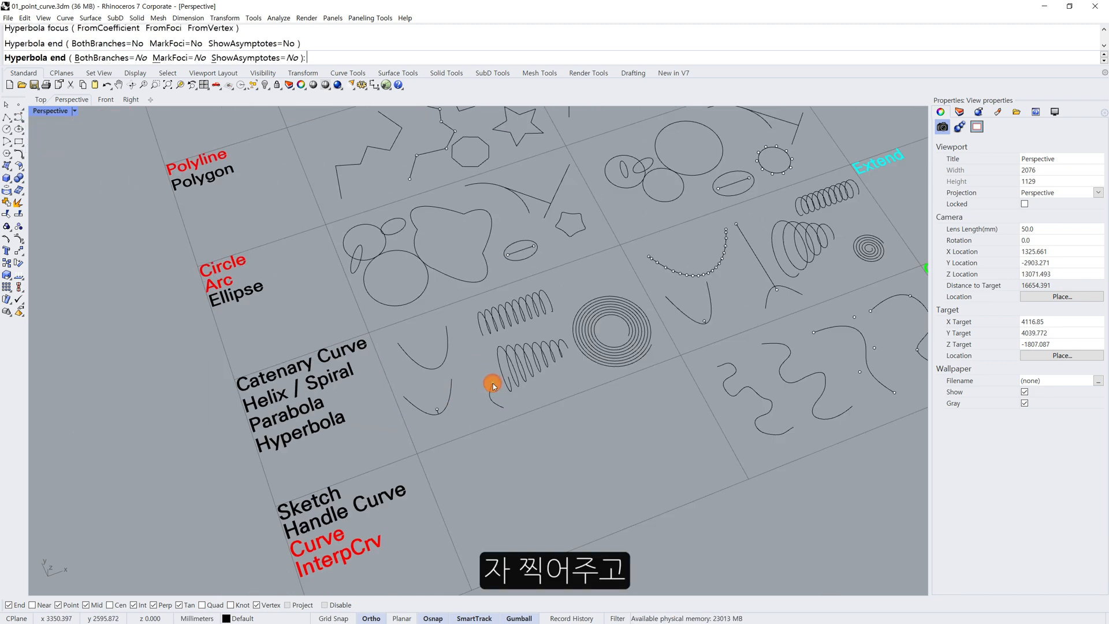
pyautogui.click(494, 394)
# - Mark both foci of the new hyperbola with points and clear the selection
pyautogui.scroll(2, 491, 394)
pyautogui.scroll(-2, 495, 396)
pyautogui.keyDown('shift'); pyautogui.click(495, 397); pyautogui.keyUp('shift')
pyautogui.scroll(2, 445, 420)
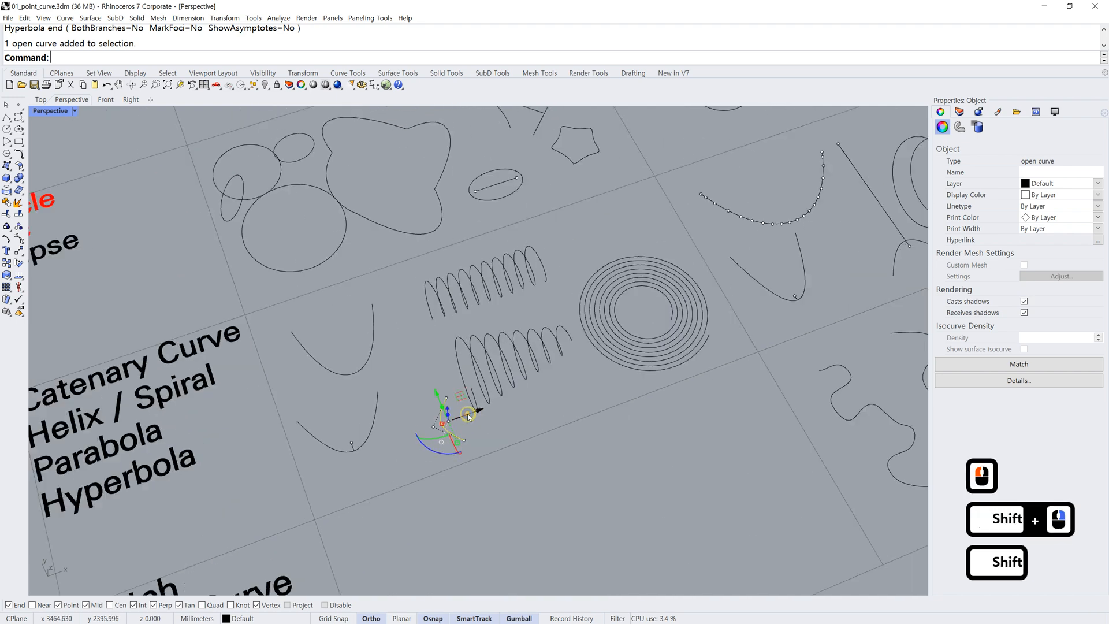
pyautogui.scroll(-1, 459, 424)
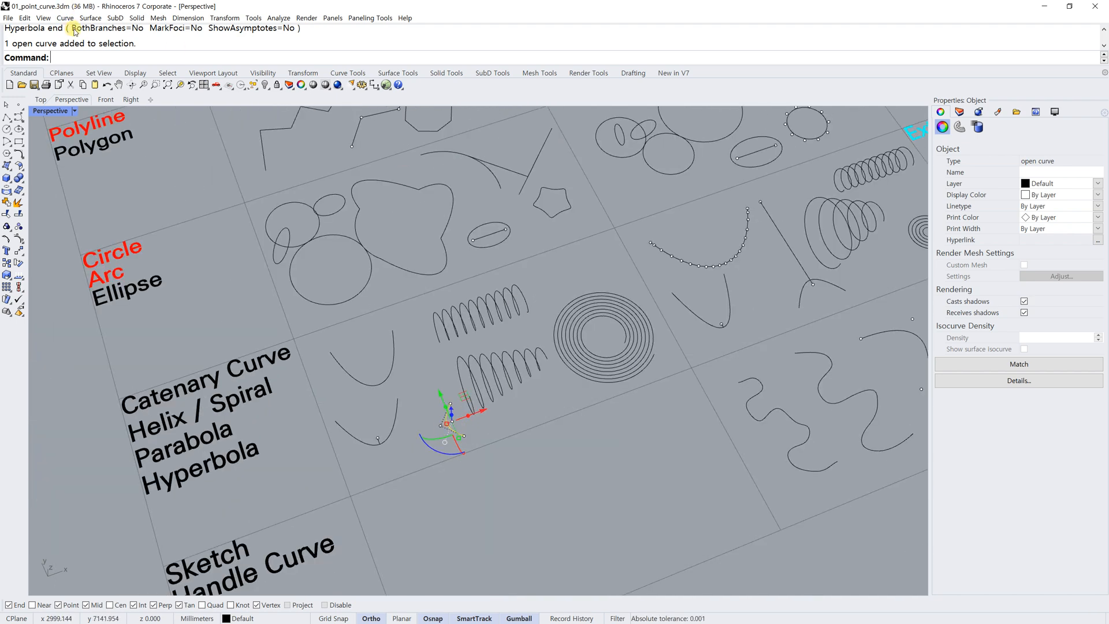
pyautogui.click(19, 106)
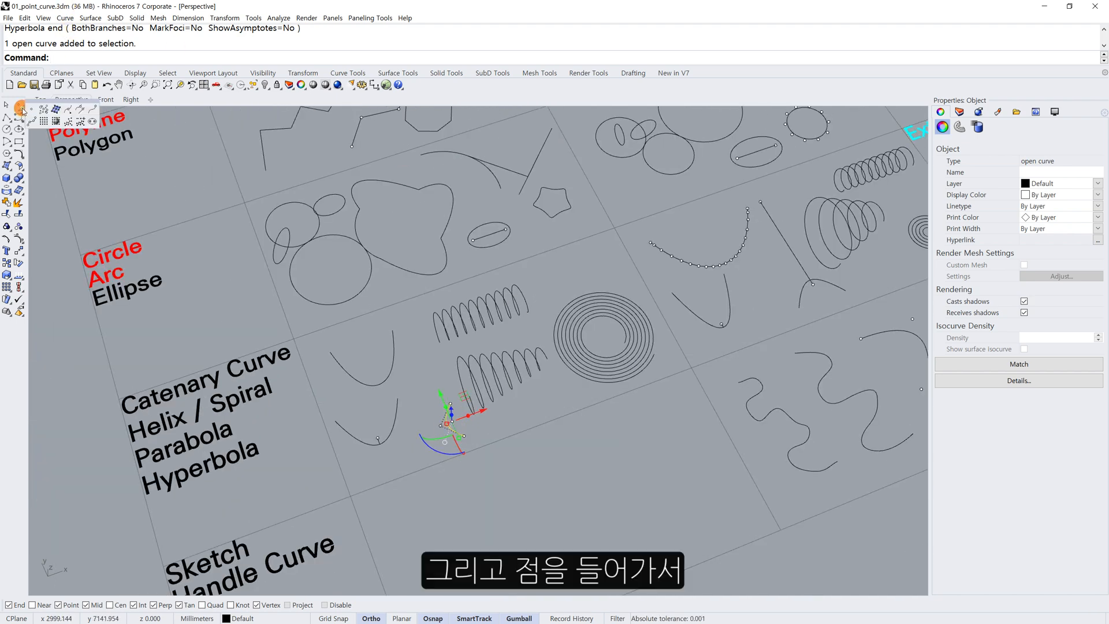
pyautogui.click(94, 123)
pyautogui.press('Escape')
pyautogui.press('Escape')
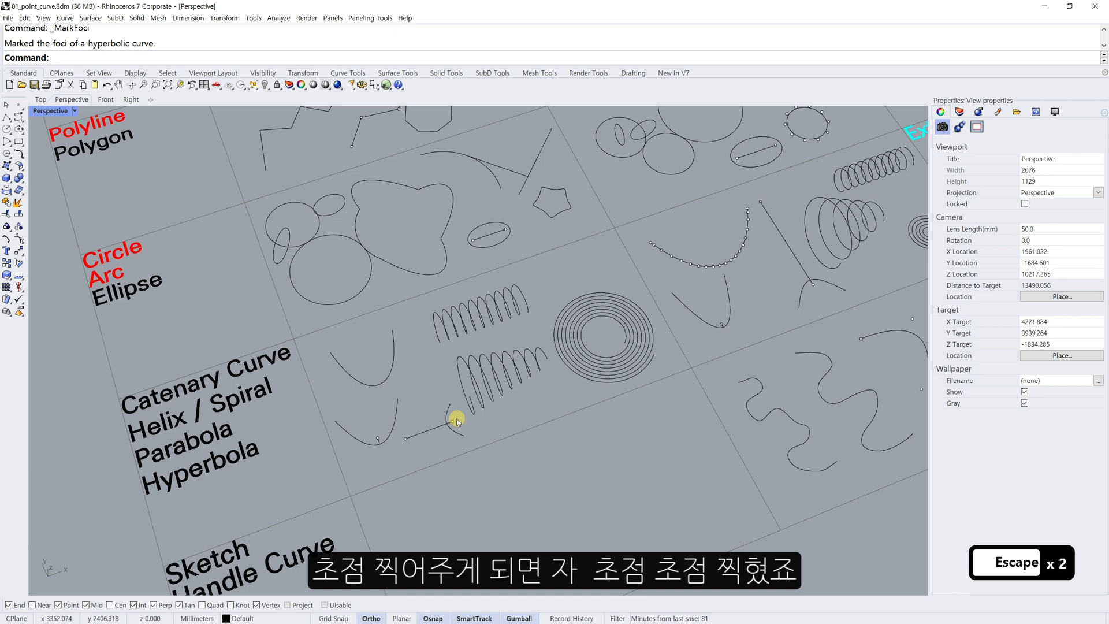
pyautogui.click(459, 423)
pyautogui.scroll(5, 453, 431)
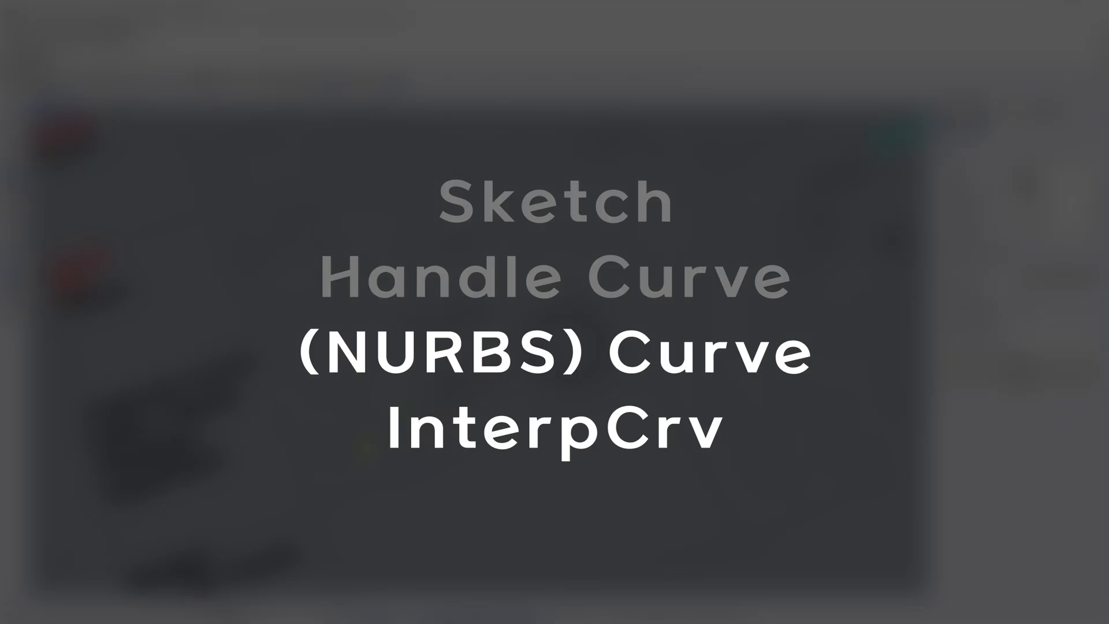
pyautogui.press('shift')
pyautogui.press('Escape')
pyautogui.press('Escape')
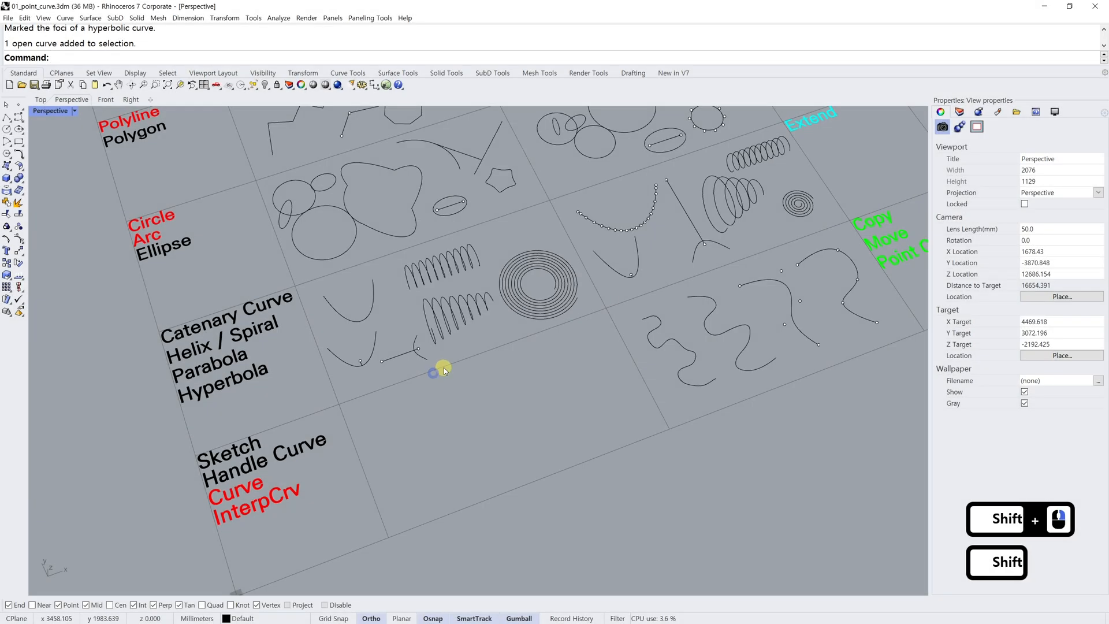
# - Sketch a freehand winding curve in the empty cell beside the Sketch and Handle Curve labels, imitating the first reference curve of that row
pyautogui.keyDown('shift'); pyautogui.scroll(-2, 443, 366); pyautogui.keyUp('shift')
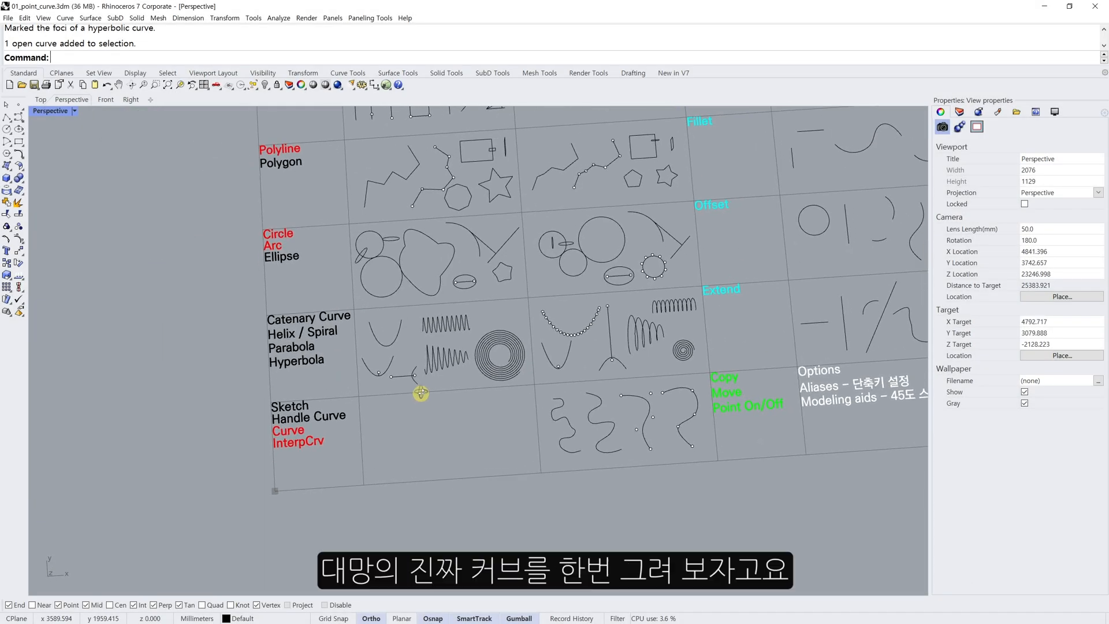
pyautogui.moveTo(421, 393); pyautogui.dragTo(419, 376, button='right')
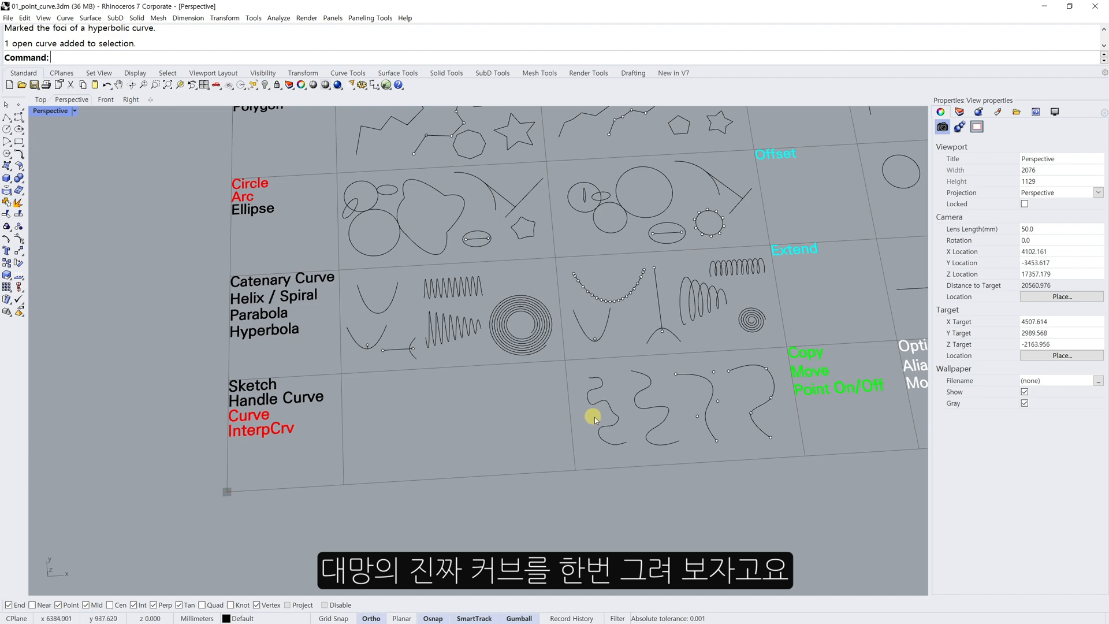
pyautogui.keyDown('shift'); pyautogui.scroll(2, 552, 416); pyautogui.keyUp('shift')
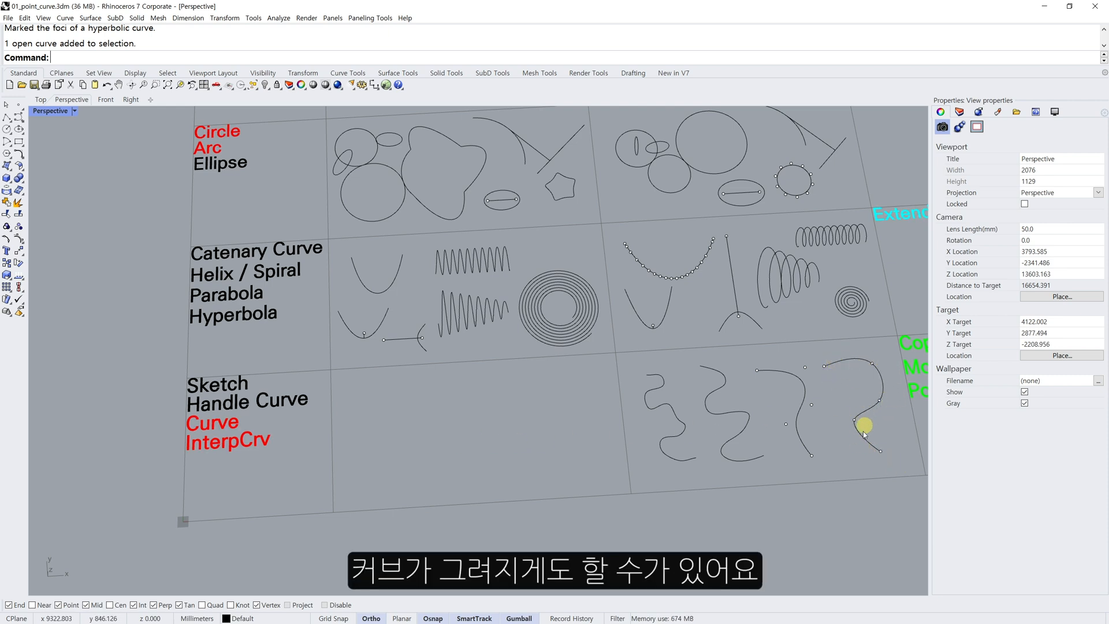
pyautogui.click(18, 121)
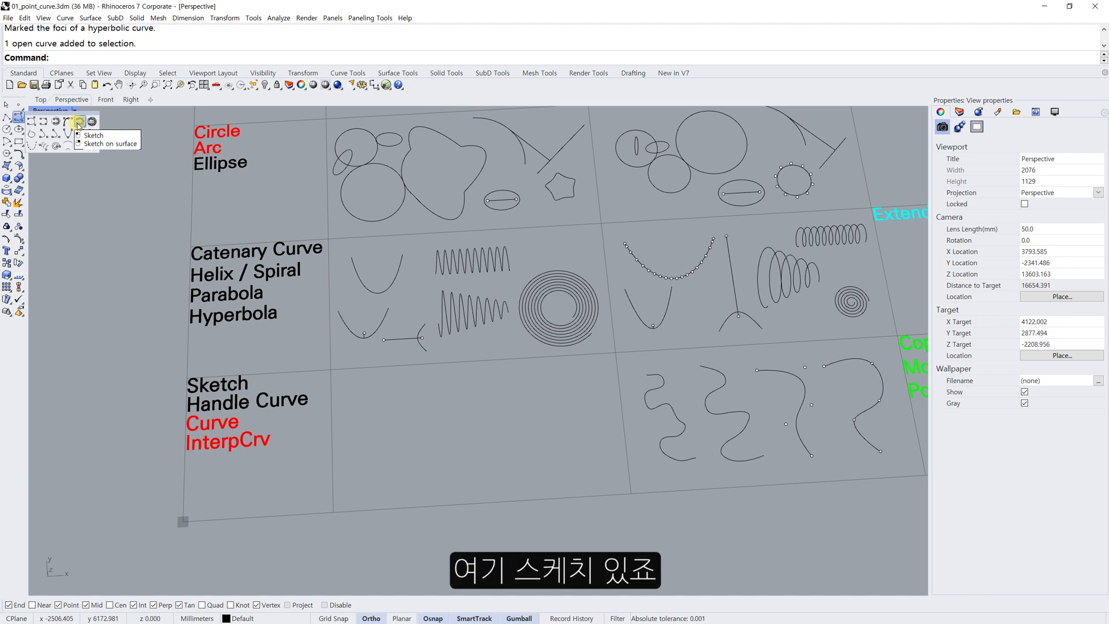
pyautogui.click(80, 122)
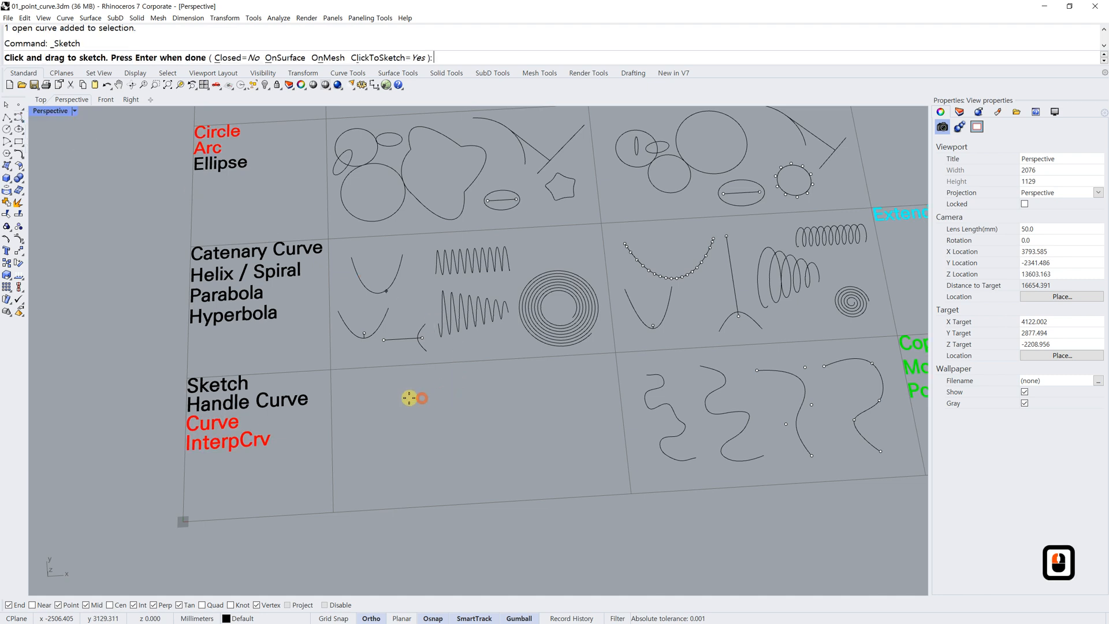
pyautogui.moveTo(360, 388); pyautogui.dragTo(385, 408)
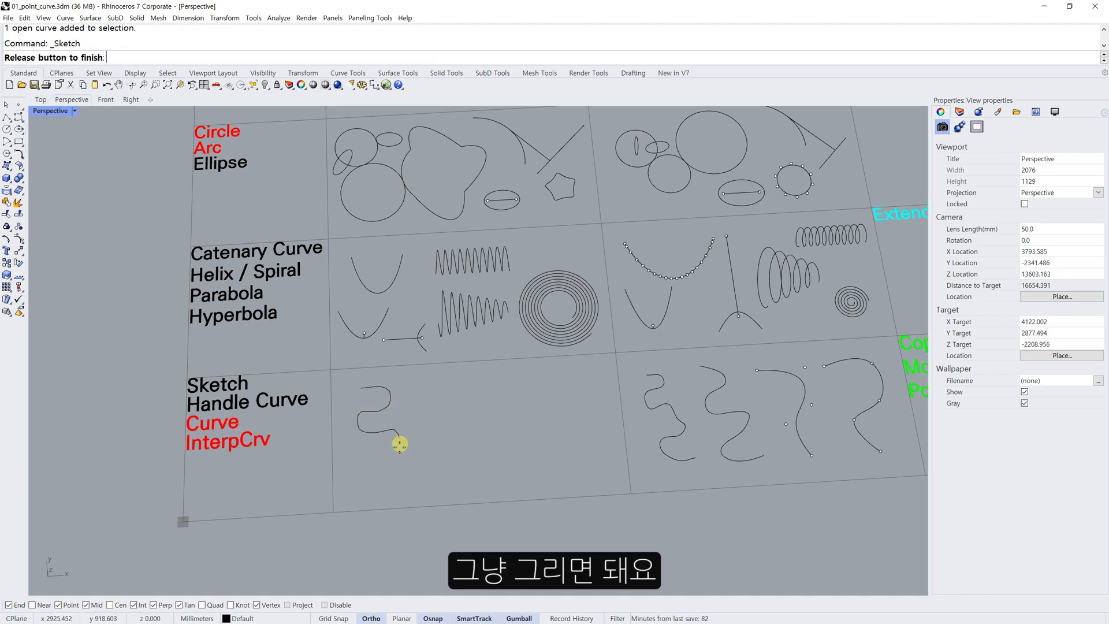
pyautogui.moveTo(370, 459)
pyautogui.mouseDown()
pyautogui.moveTo(381, 477)
pyautogui.moveTo(436, 478)
pyautogui.mouseUp()
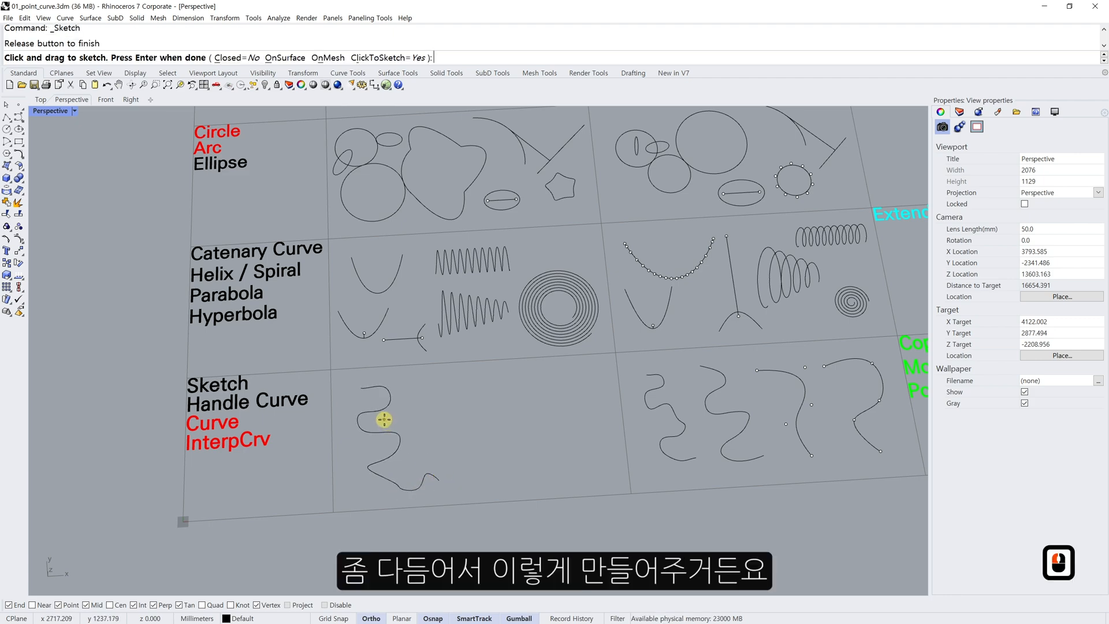
pyautogui.scroll(3, 428, 490)
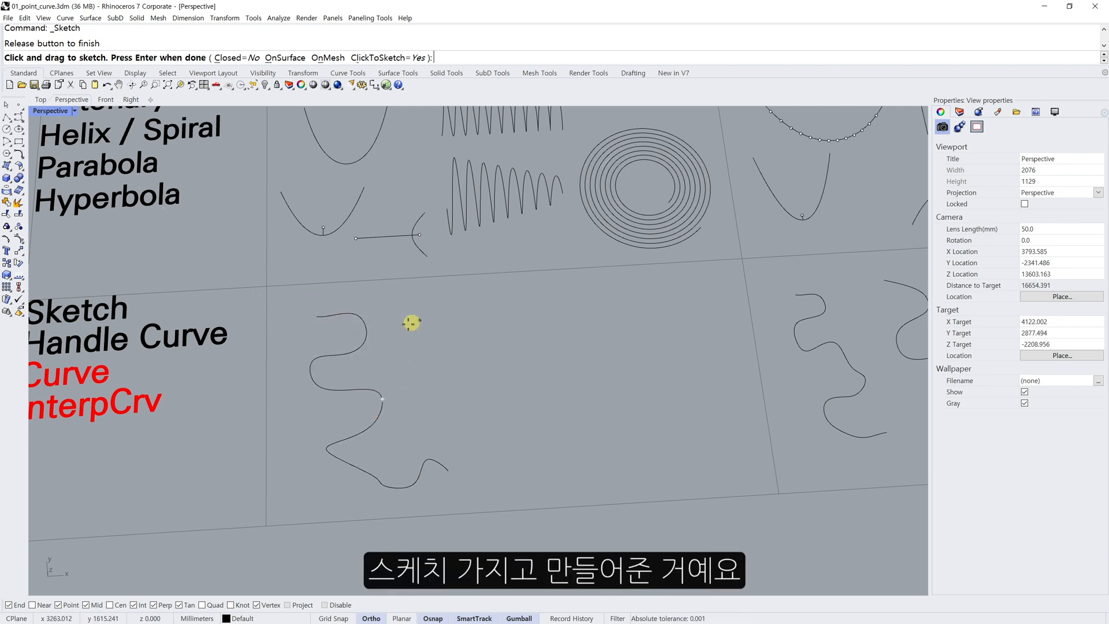
# - Sketch another freehand winding curve in the empty space beside the first sketched curve
pyautogui.moveTo(406, 326); pyautogui.dragTo(437, 376)
pyautogui.moveTo(482, 326)
pyautogui.mouseDown()
pyautogui.moveTo(542, 441)
pyautogui.moveTo(638, 416)
pyautogui.mouseUp()
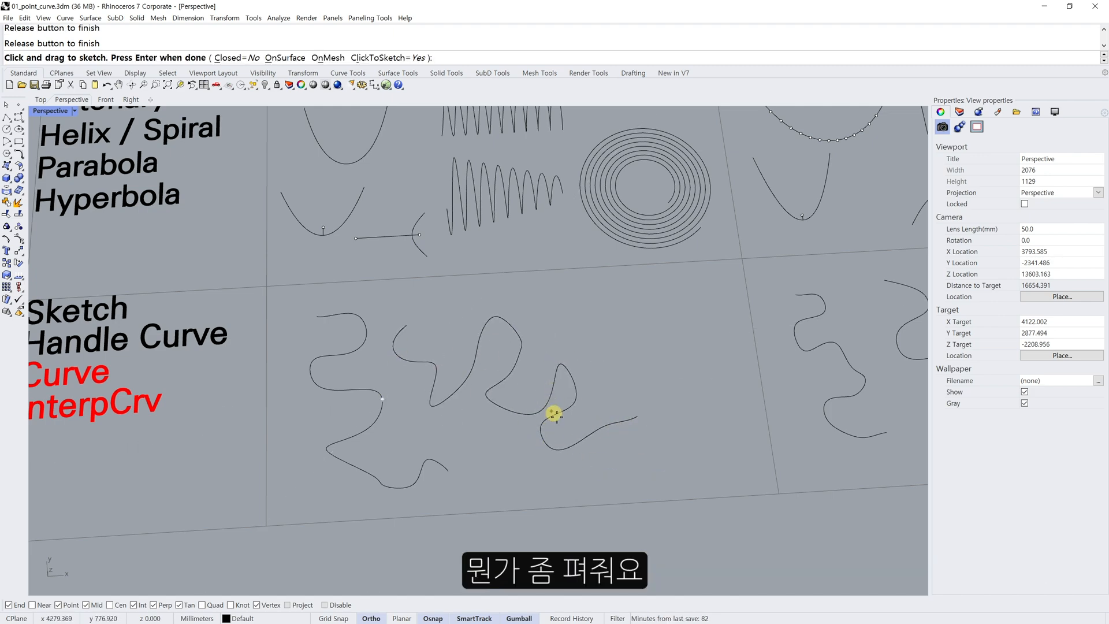
pyautogui.press('Escape')
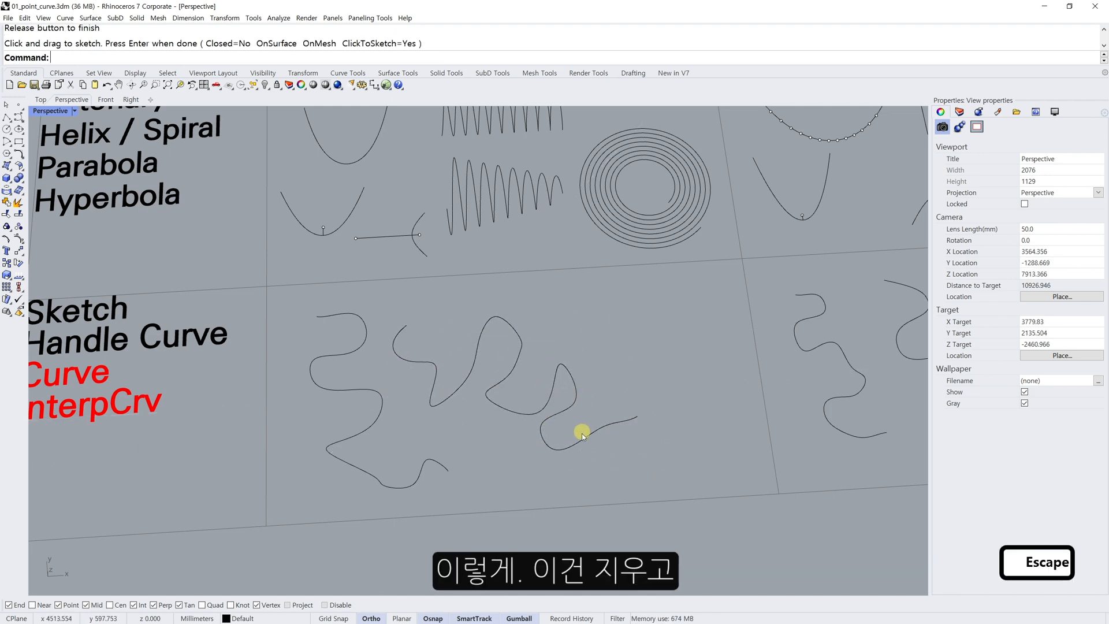
pyautogui.press('Escape')
# - Delete the second freehand curve from the Sketch and Handle Curve practice cell
pyautogui.click(582, 432)
pyautogui.write('e')
pyautogui.press('Return')
pyautogui.scroll(-3, 526, 374)
pyautogui.keyDown('shift'); pyautogui.scroll(4, 526, 375); pyautogui.keyUp('shift')
pyautogui.press('Escape')
pyautogui.press('Escape')
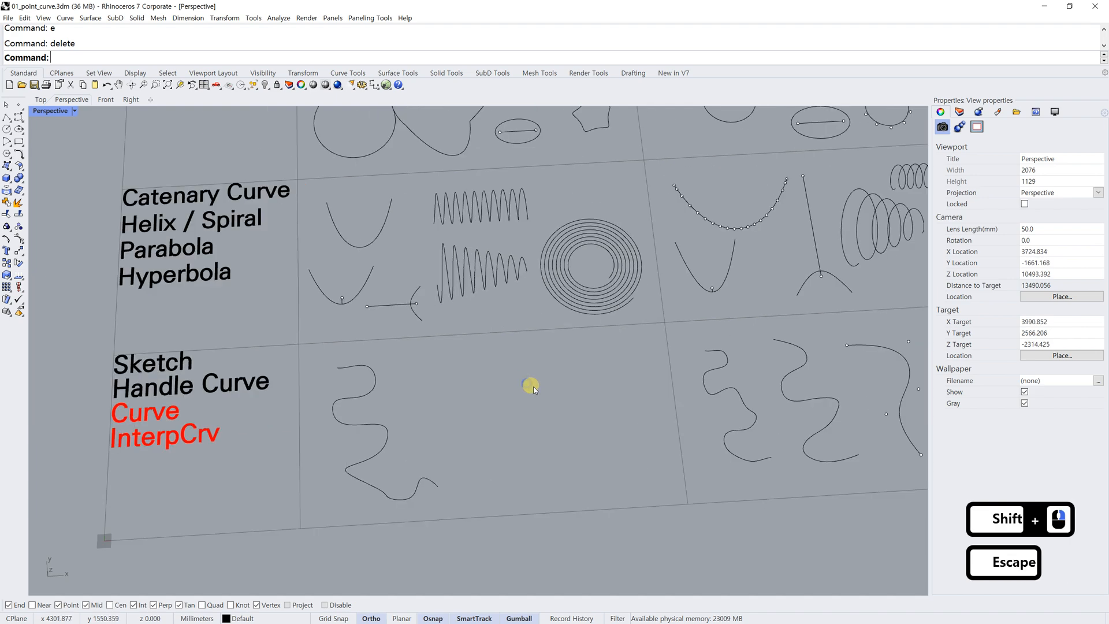
pyautogui.keyDown('shift'); pyautogui.moveTo(581, 422); pyautogui.dragTo(577, 420, button='right'); pyautogui.keyUp('shift')
pyautogui.press('Escape')
pyautogui.press('Escape')
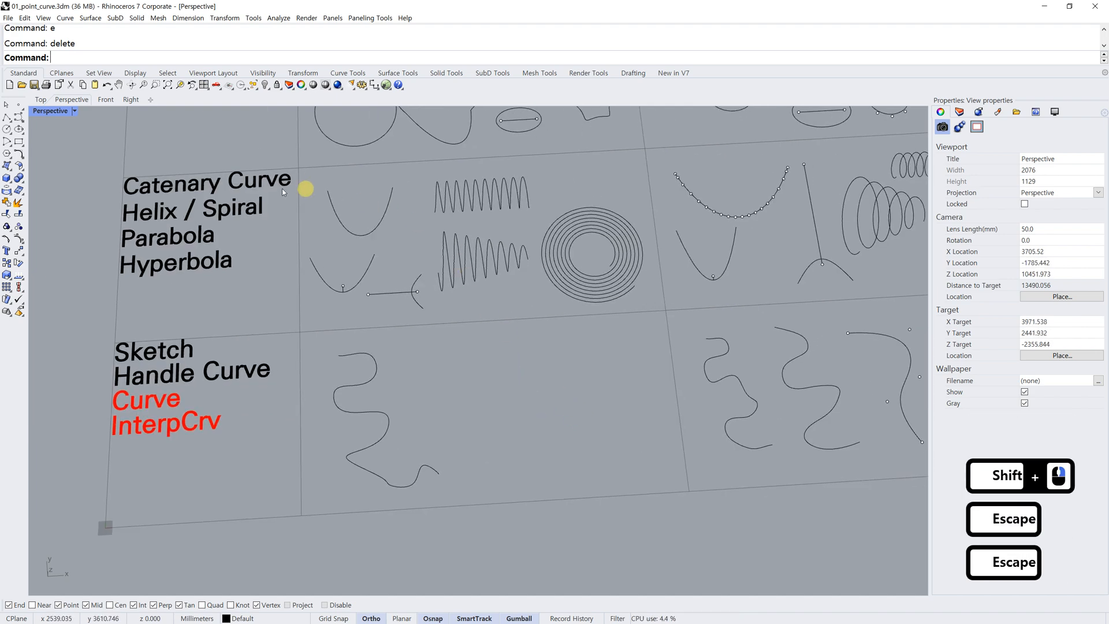
# - Start a Handle Curve beside the sketched curve, placing curve points and handles to form its upper rounded bend
pyautogui.click(21, 122)
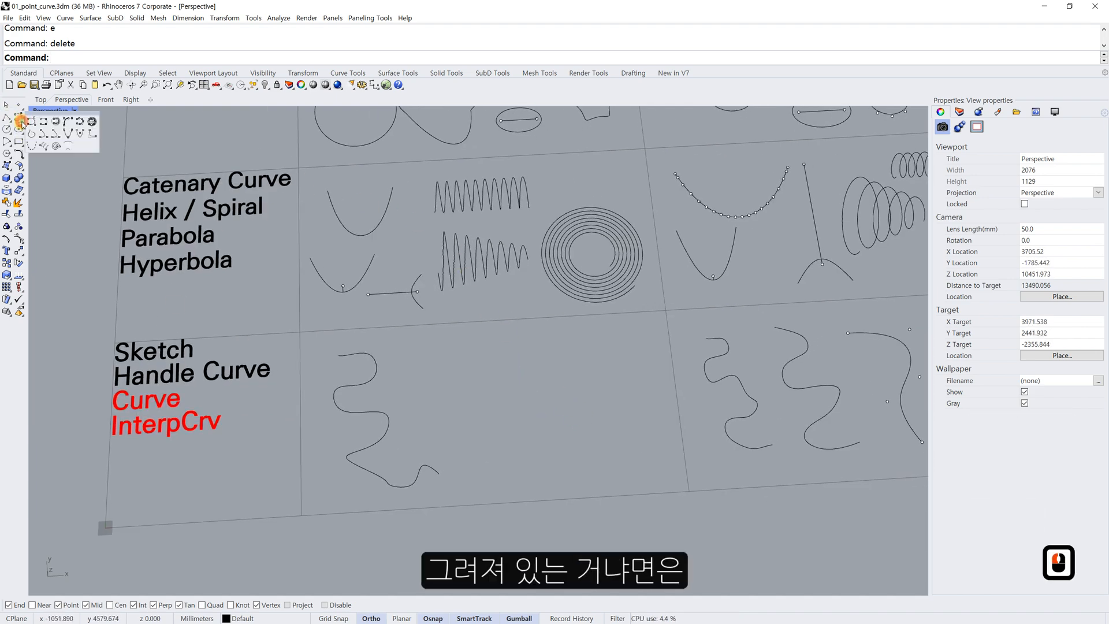
pyautogui.click(67, 123)
pyautogui.click(430, 351)
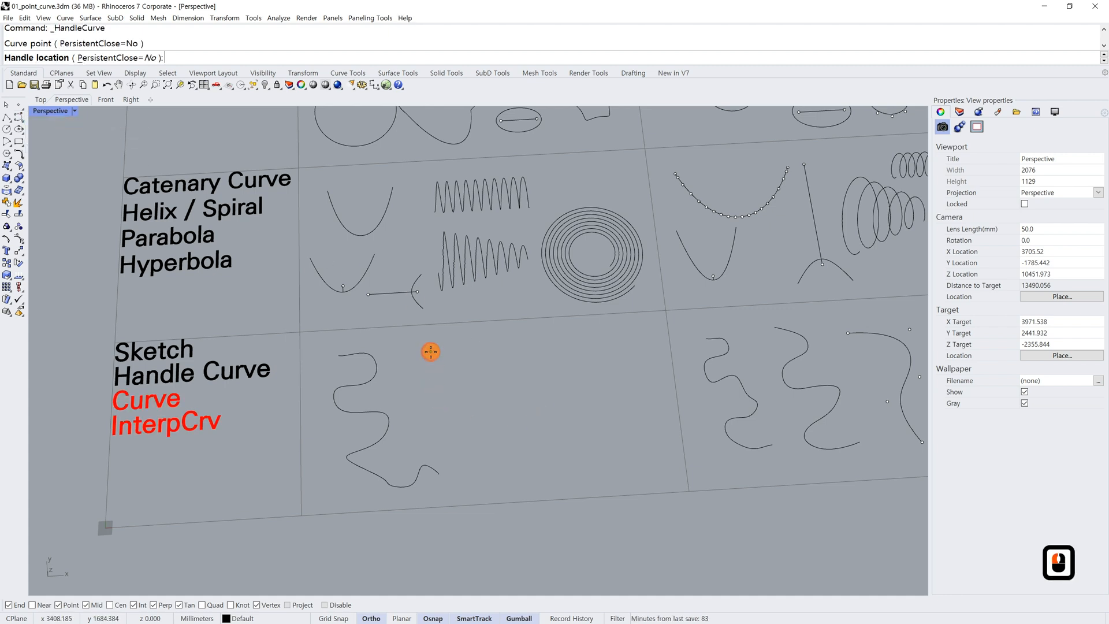
pyautogui.click(460, 346)
pyautogui.click(470, 383)
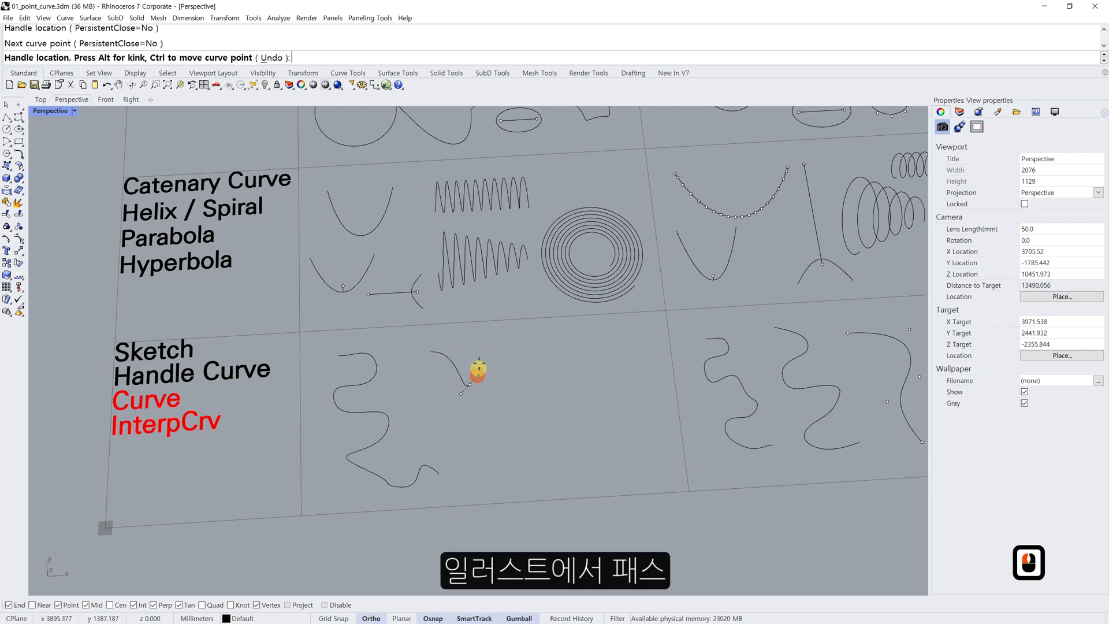
pyautogui.click(441, 408)
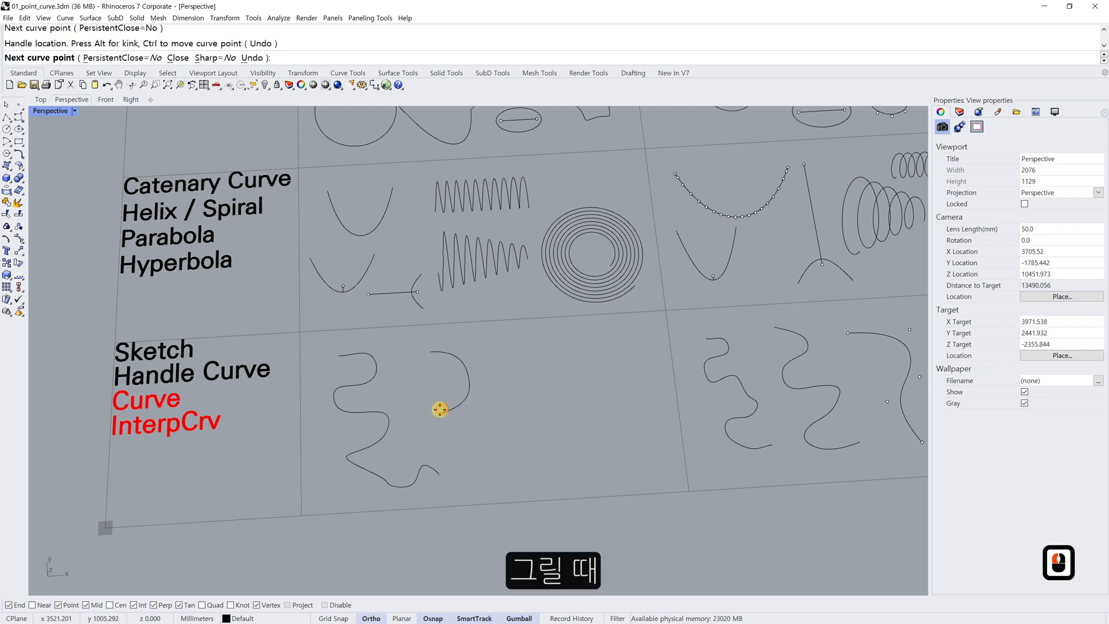
# - Continue the handle curve downward through a lower bend and a corner, curl it back inward and finish it
pyautogui.click(433, 443)
pyautogui.click(471, 441)
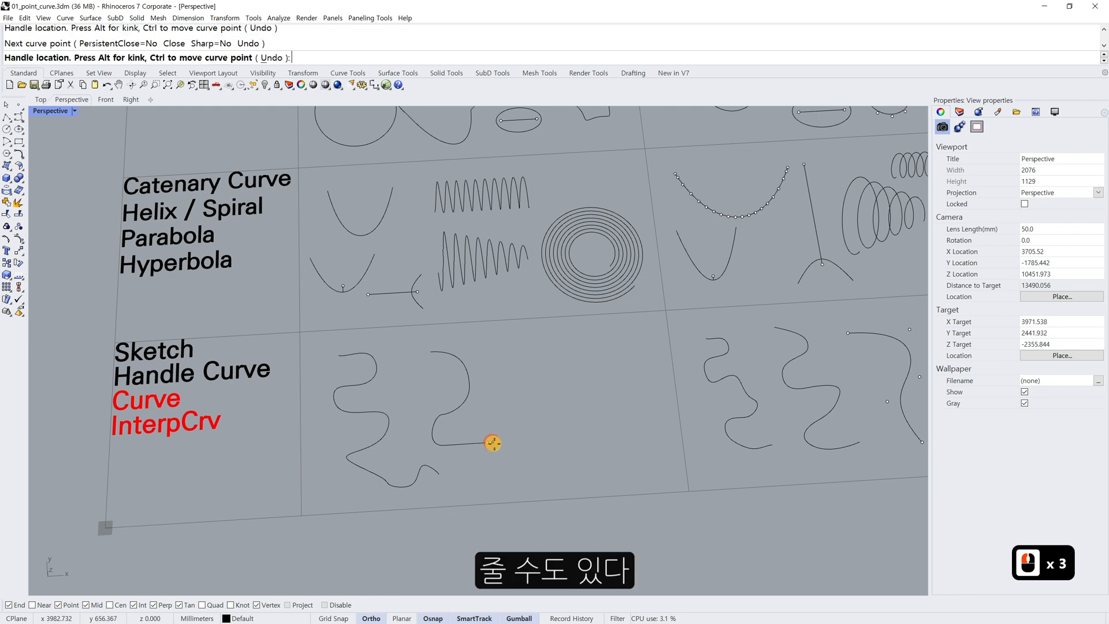
pyautogui.click(493, 443)
pyautogui.click(471, 491)
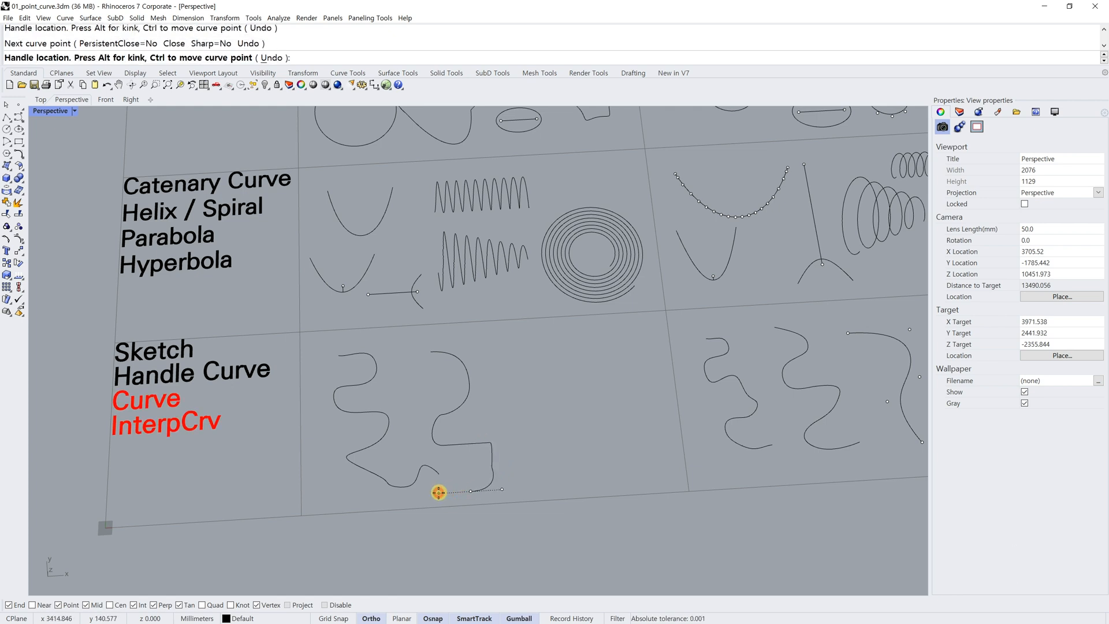
pyautogui.press('ctrl')
pyautogui.moveTo(458, 463); pyautogui.dragTo(436, 455)
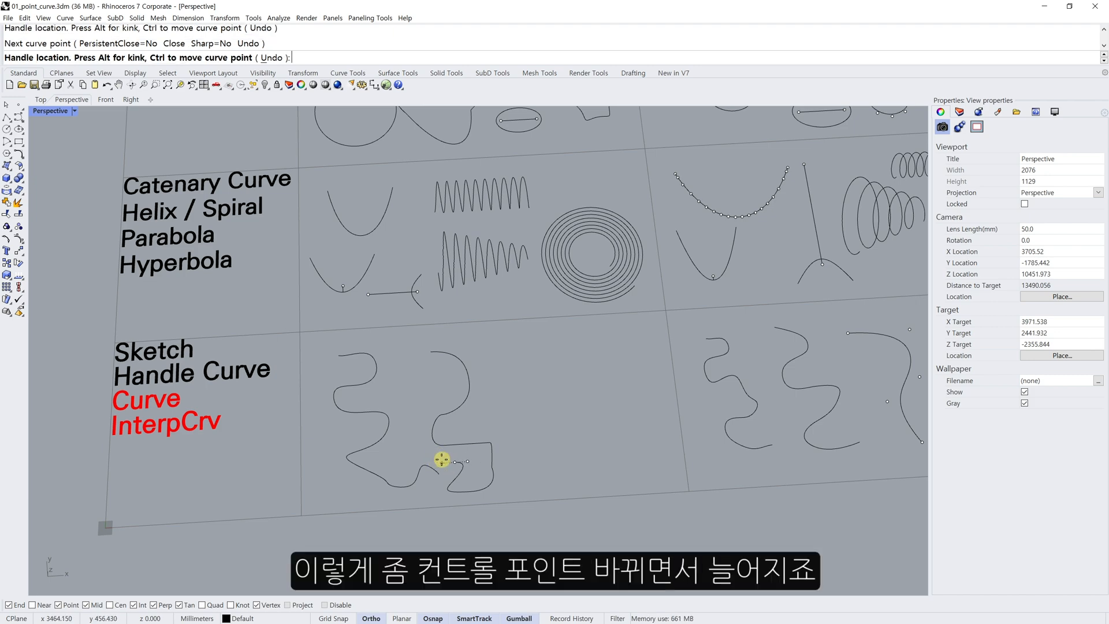
pyautogui.rightClick(445, 455)
pyautogui.scroll(-3, 495, 442)
pyautogui.keyDown('shift'); pyautogui.moveTo(496, 441); pyautogui.dragTo(470, 451, button='right'); pyautogui.keyUp('shift')
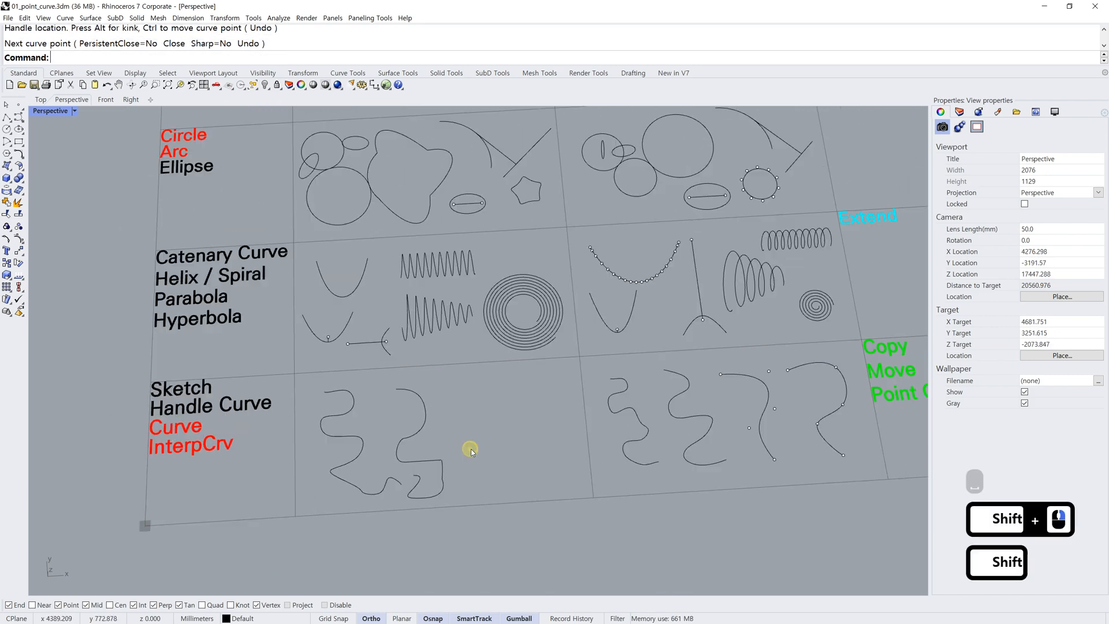
pyautogui.press('Escape')
pyautogui.press('Escape')
pyautogui.press('Escape')
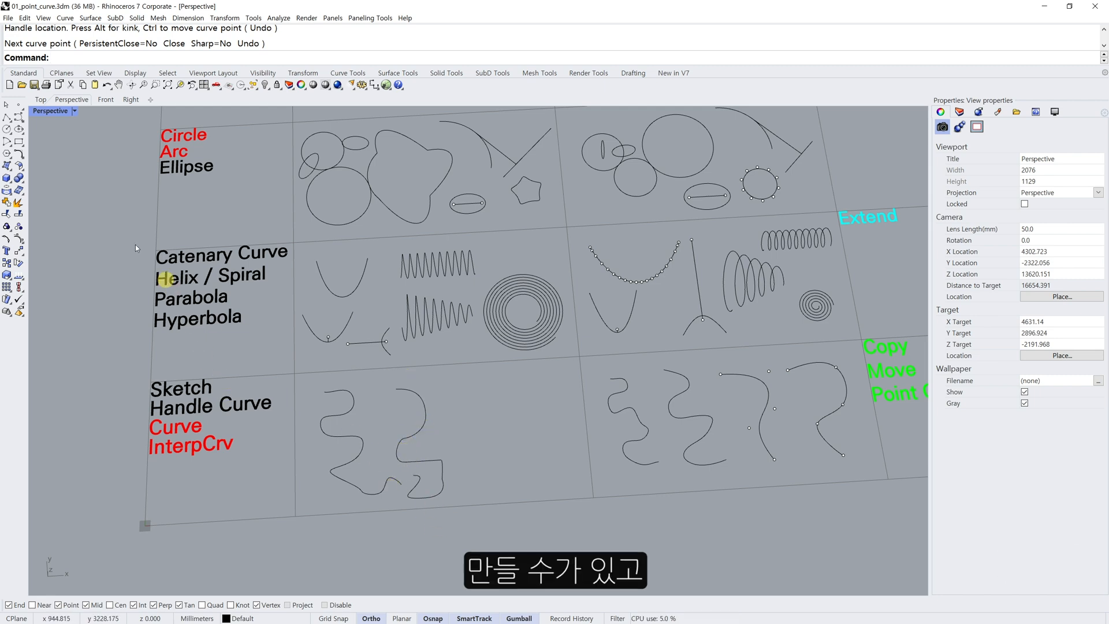
# - Draw a degree 3 Control Point Curve with seven points winding downward beside the handle curve, and show its control polygon
pyautogui.click(20, 118)
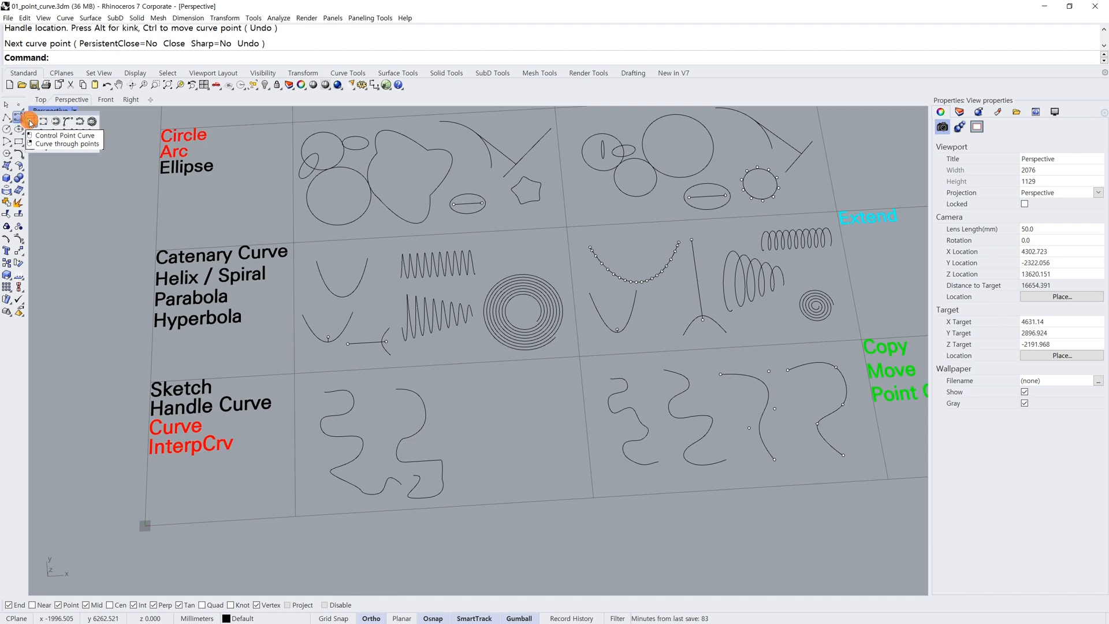
pyautogui.click(31, 123)
pyautogui.scroll(3, 591, 478)
pyautogui.scroll(-2, 347, 317)
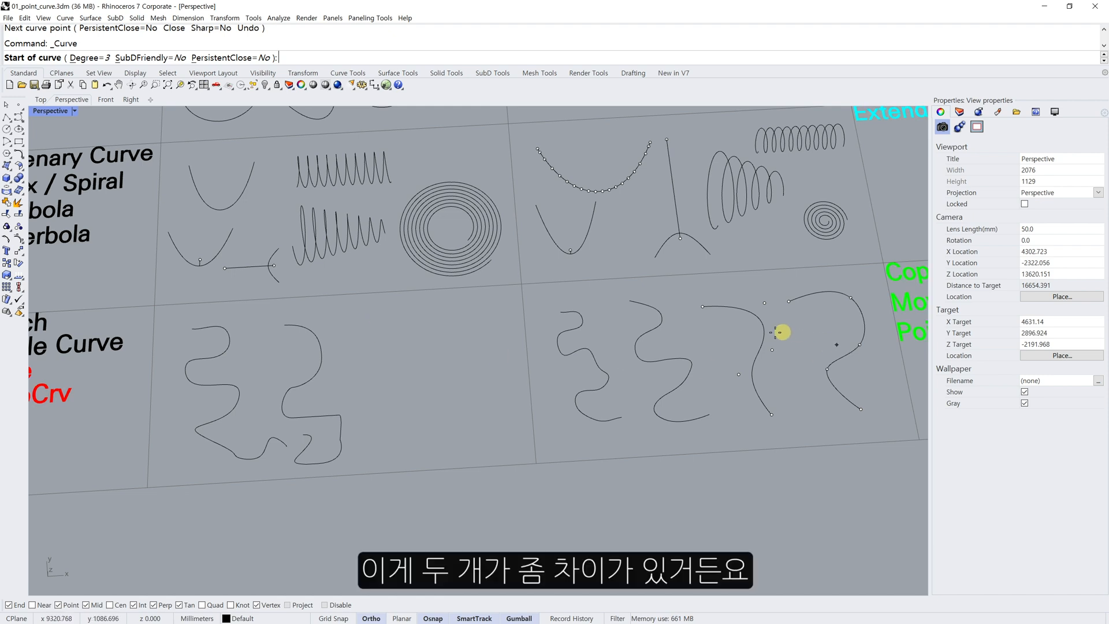
pyautogui.click(353, 329)
pyautogui.press('shift')
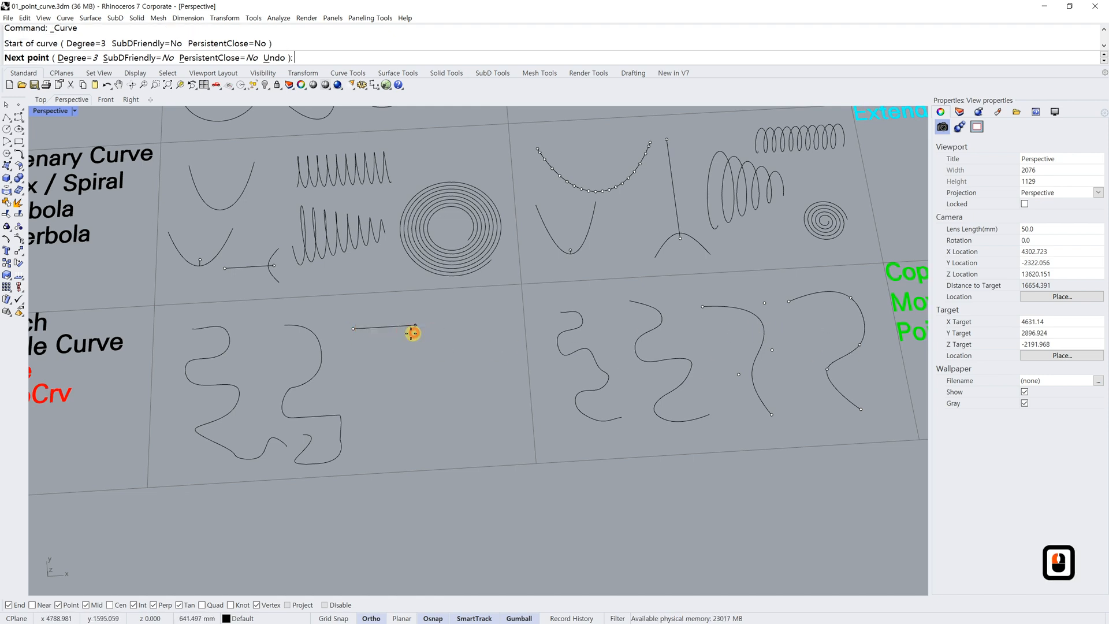
pyautogui.keyDown('shift'); pyautogui.click(409, 340); pyautogui.keyUp('shift')
pyautogui.keyDown('shift'); pyautogui.click(407, 380); pyautogui.keyUp('shift')
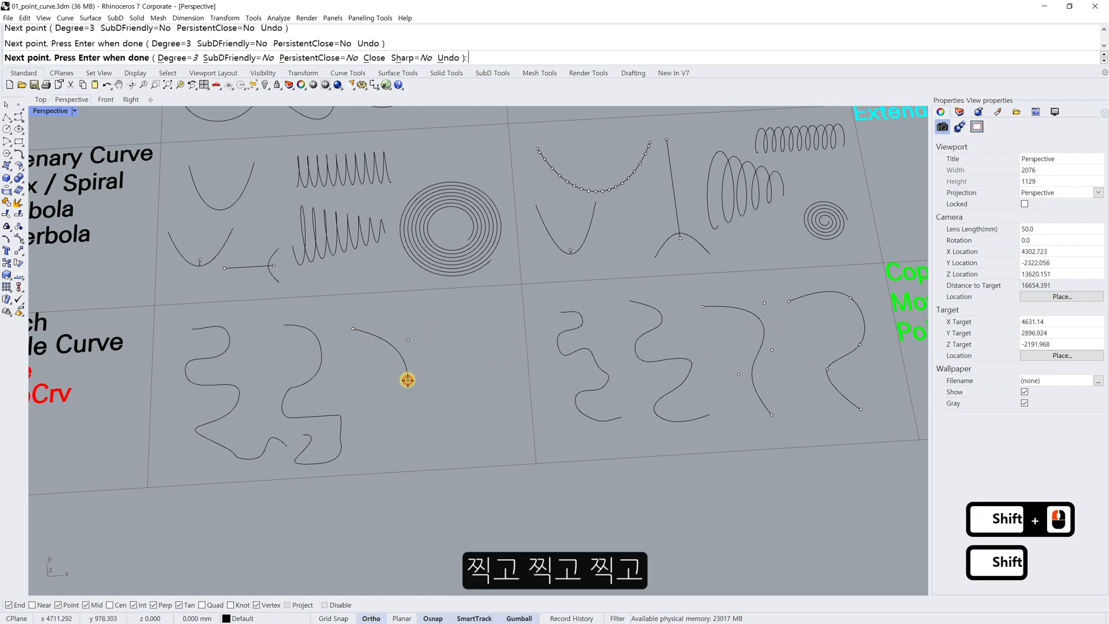
pyautogui.keyDown('shift'); pyautogui.click(364, 393); pyautogui.keyUp('shift')
pyautogui.keyDown('shift'); pyautogui.click(372, 430); pyautogui.keyUp('shift')
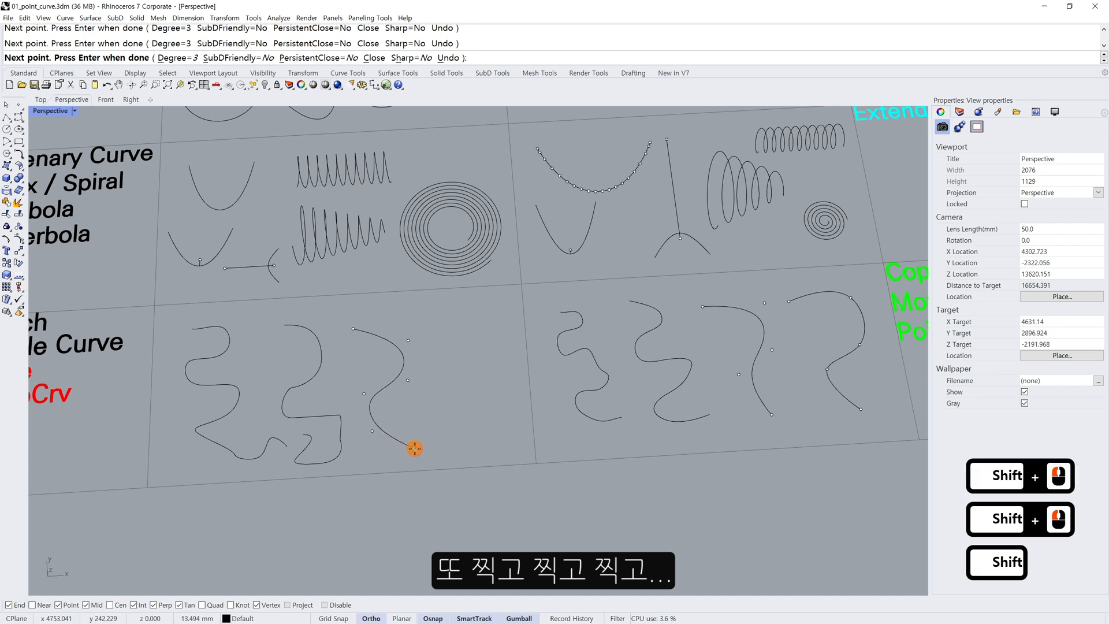
pyautogui.keyDown('shift'); pyautogui.click(413, 447); pyautogui.keyUp('shift')
pyautogui.keyDown('shift'); pyautogui.click(429, 428); pyautogui.keyUp('shift')
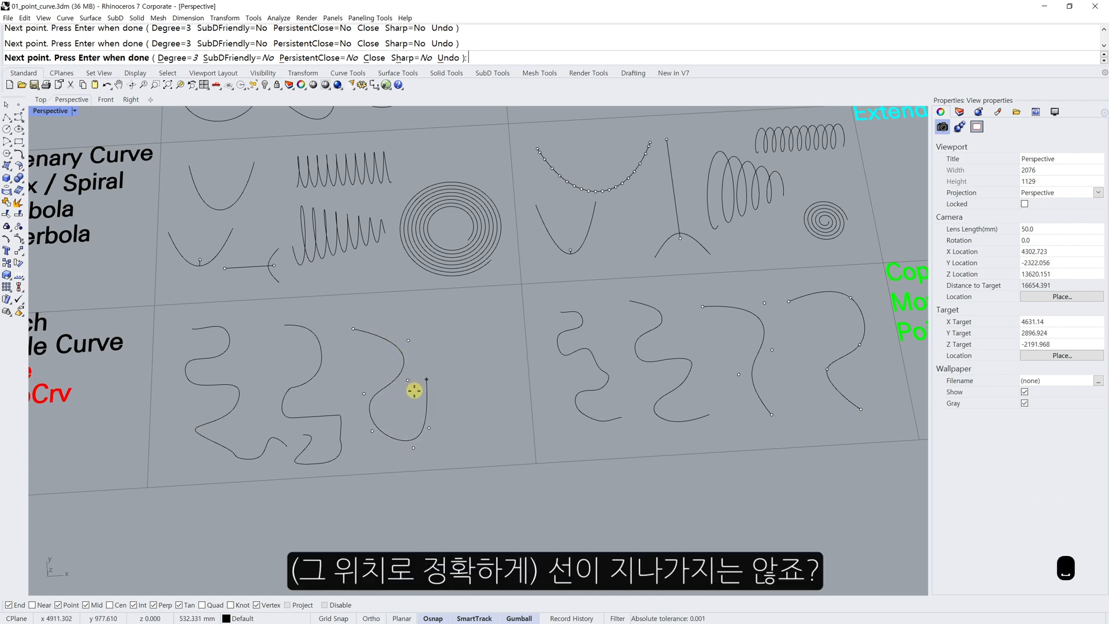
pyautogui.press('space')
pyautogui.moveTo(410, 399); pyautogui.dragTo(408, 350)
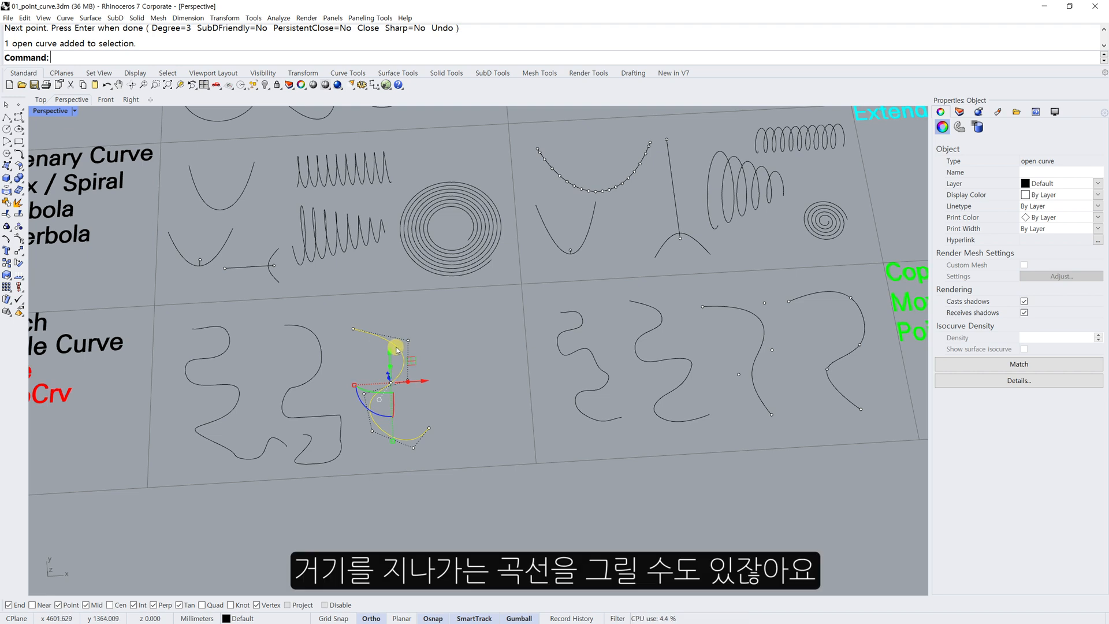
pyautogui.press('Escape')
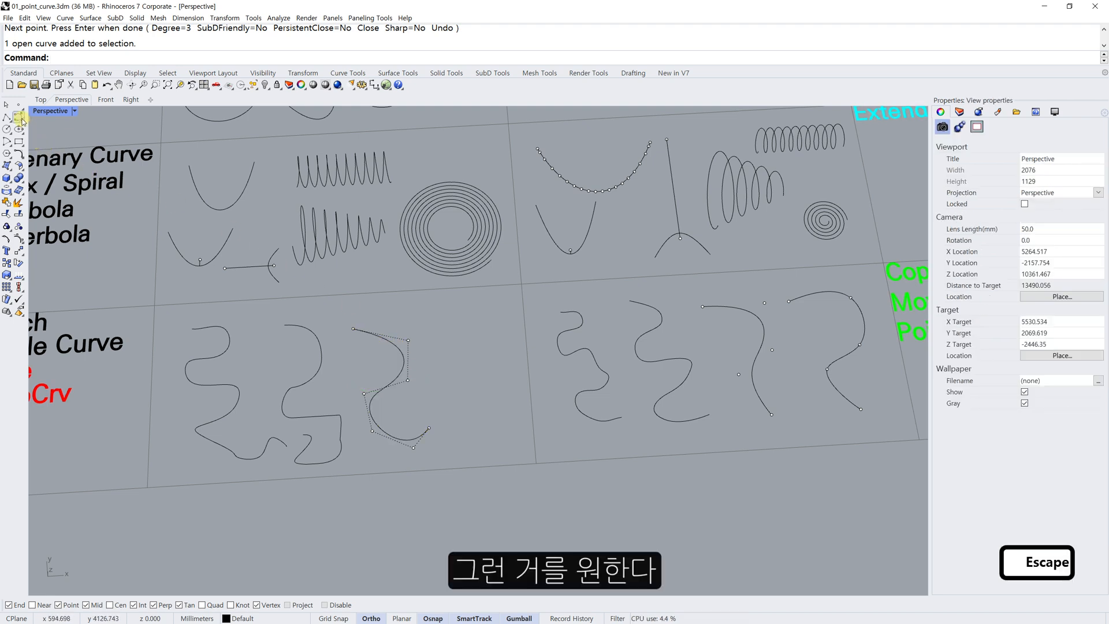
# - Draw a degree 3 interpolated curve through six points, winding downward beside the control point curve
pyautogui.click(21, 120)
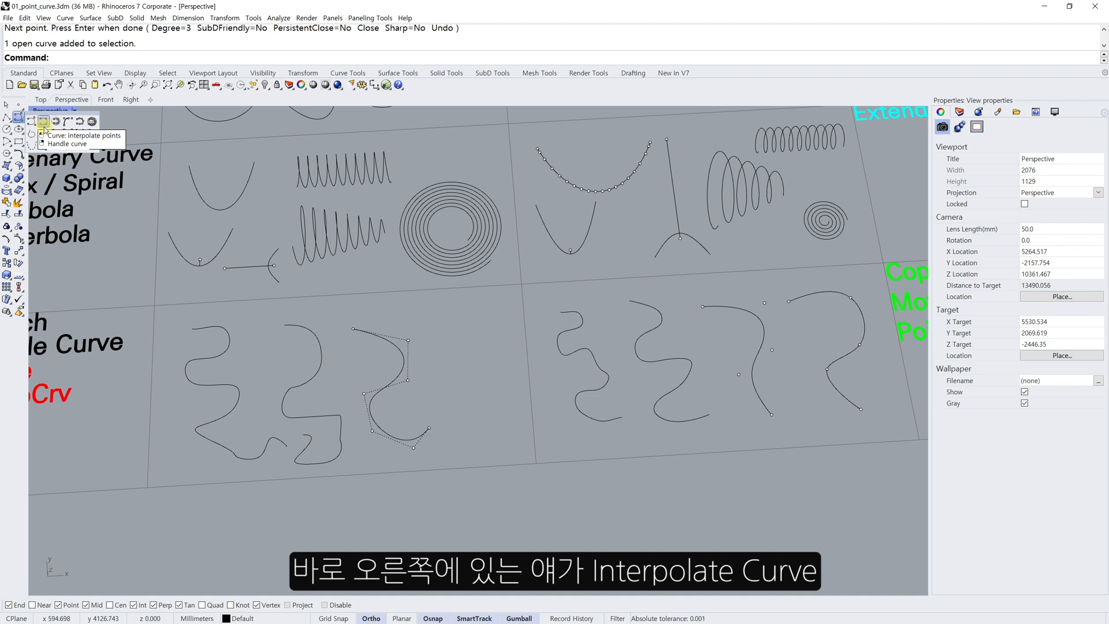
pyautogui.click(42, 123)
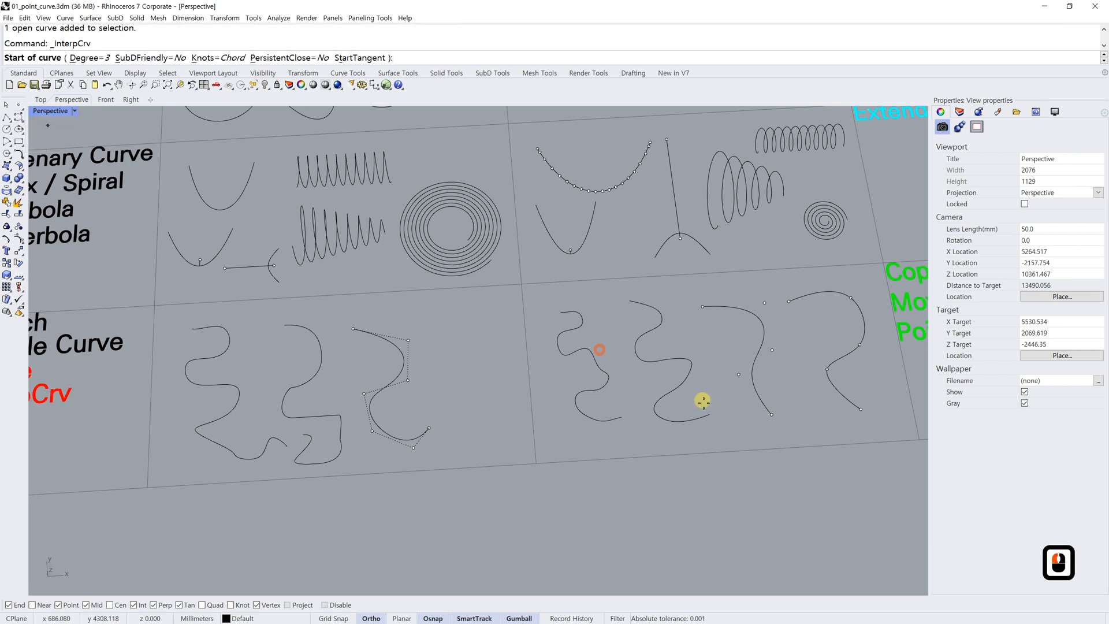
pyautogui.keyDown('shift'); pyautogui.click(433, 315); pyautogui.keyUp('shift')
pyautogui.keyDown('shift'); pyautogui.click(483, 314); pyautogui.keyUp('shift')
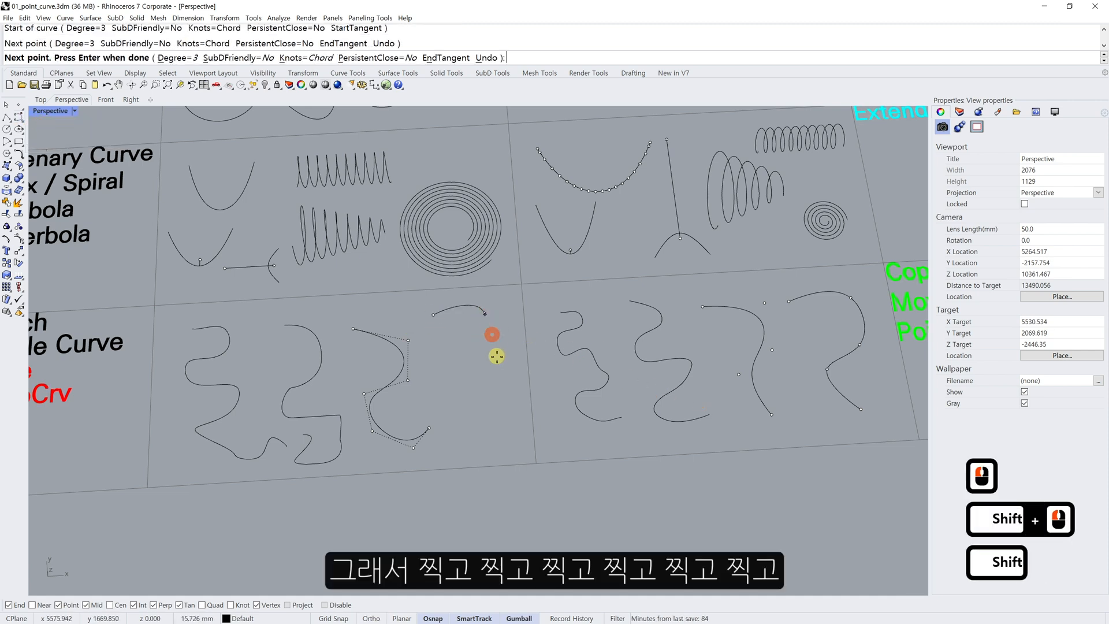
pyautogui.keyDown('shift'); pyautogui.click(497, 355); pyautogui.keyUp('shift')
pyautogui.keyDown('shift'); pyautogui.click(446, 379); pyautogui.keyUp('shift')
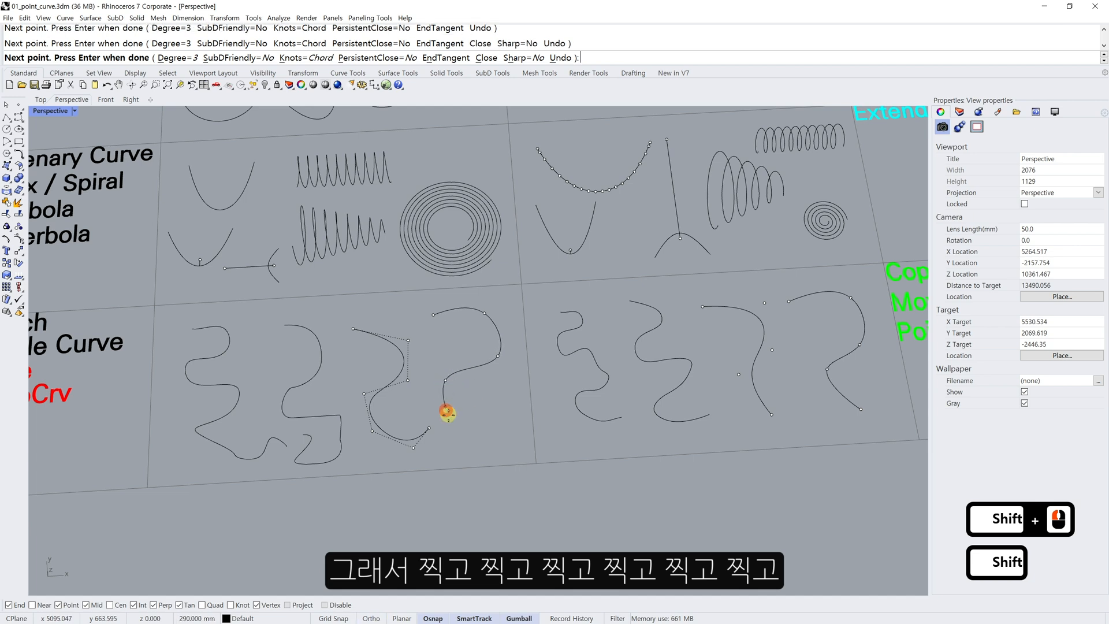
pyautogui.keyDown('shift'); pyautogui.click(456, 420); pyautogui.keyUp('shift')
pyautogui.keyDown('shift'); pyautogui.click(508, 443); pyautogui.keyUp('shift')
pyautogui.press('space')
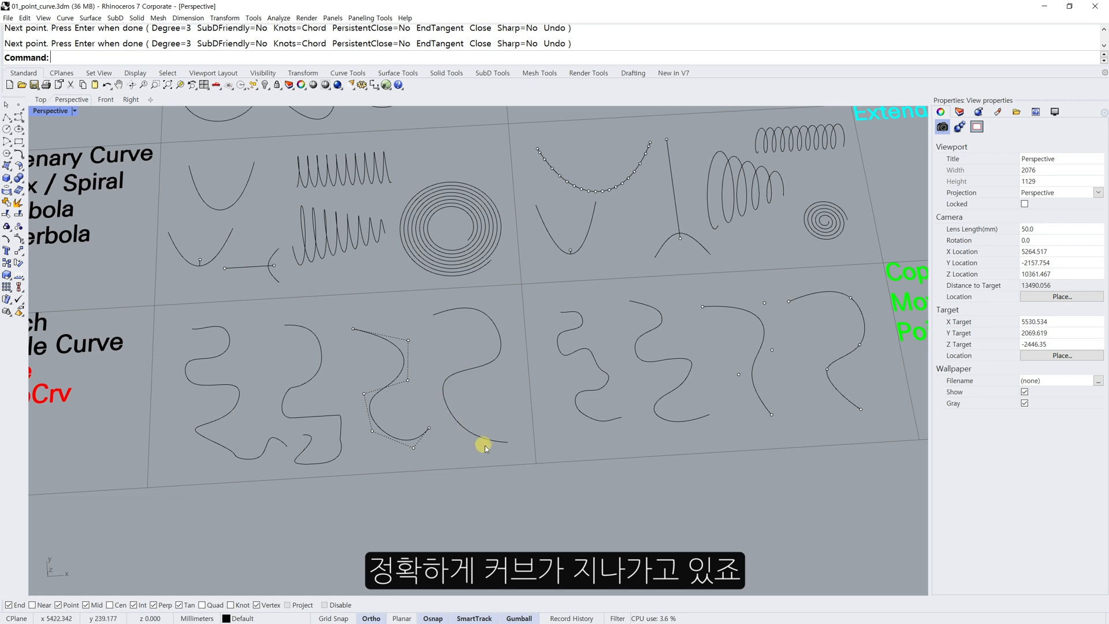
# - Hide the control points of the third practice curve and delete the interpolated curve beside it
pyautogui.press('Escape')
pyautogui.press('Escape')
pyautogui.moveTo(488, 388); pyautogui.dragTo(470, 348)
pyautogui.write('e')
pyautogui.press('space')
pyautogui.press('Escape')
# - Copy the grouped reference InterpCrv curve with its points into the empty space beside the control point curve
pyautogui.click(787, 300)
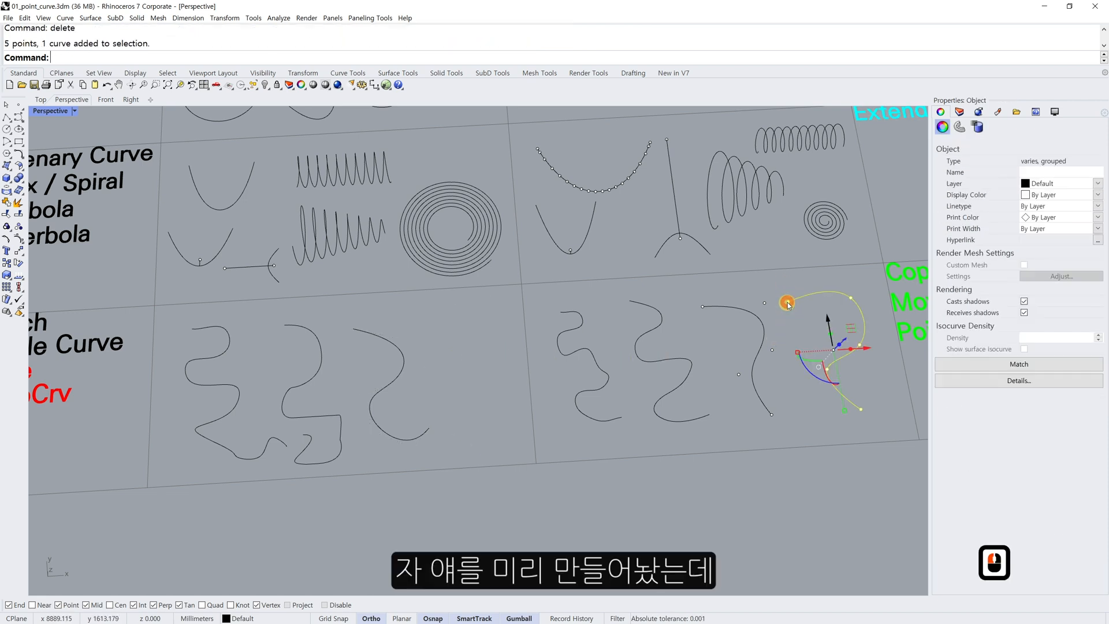
pyautogui.press('Escape')
pyautogui.press('Escape')
pyautogui.click(855, 301)
pyautogui.write('c')
pyautogui.press('space')
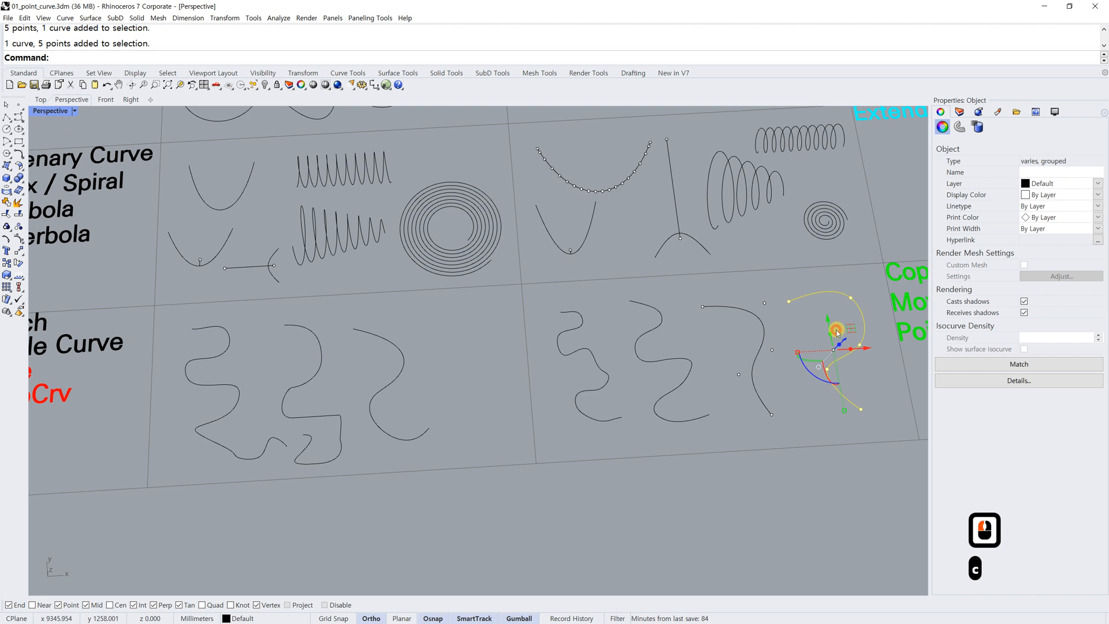
pyautogui.click(751, 331)
pyautogui.click(548, 334)
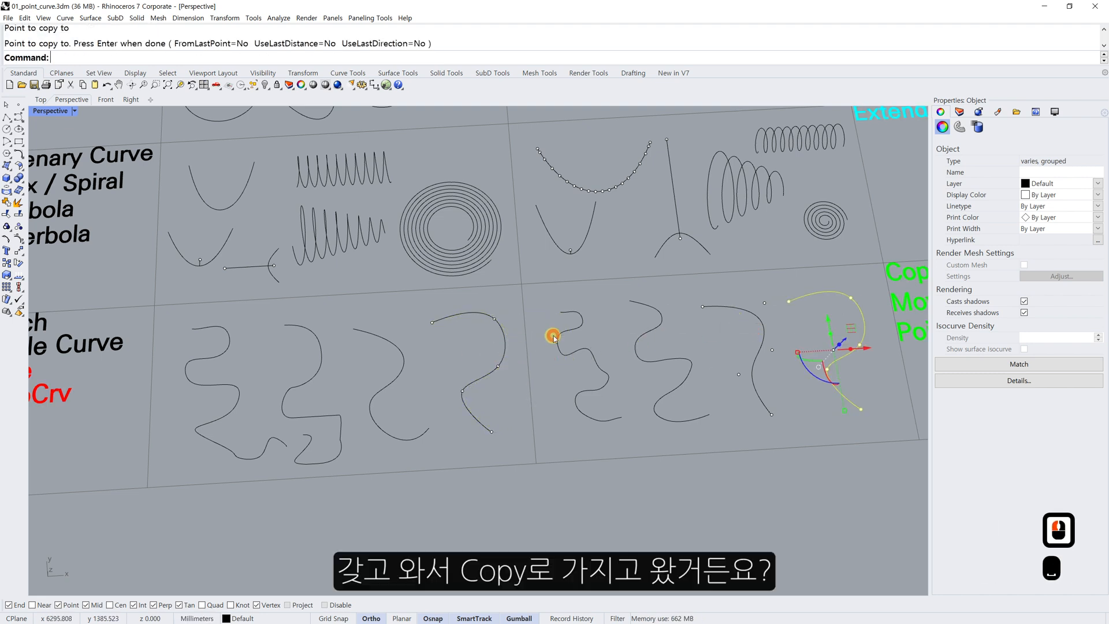
pyautogui.press('Escape')
pyautogui.press('Escape')
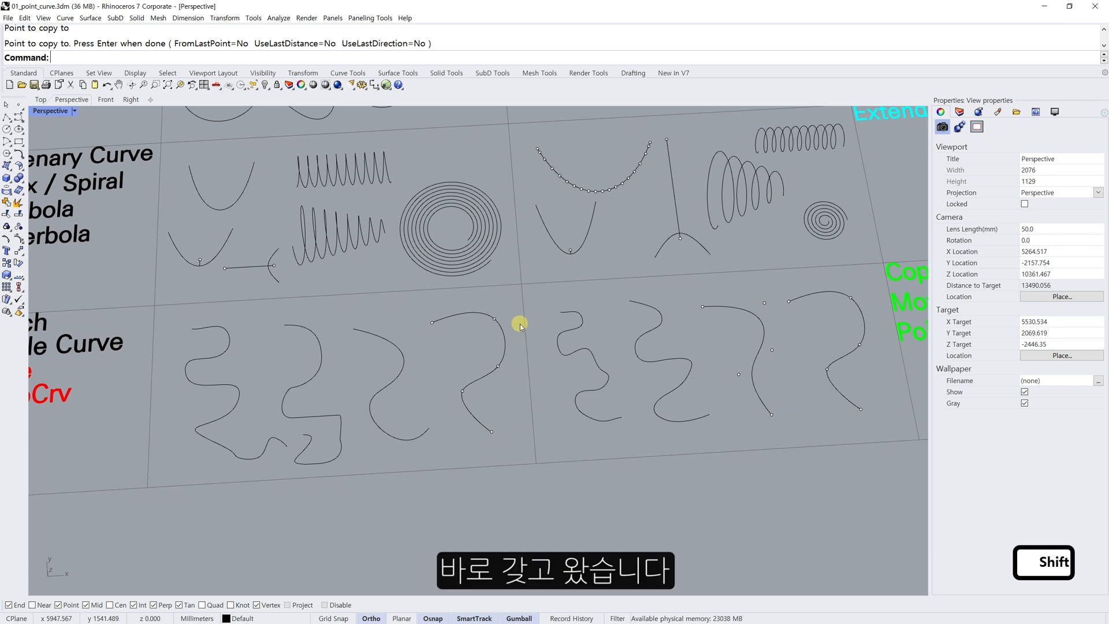
pyautogui.press('Escape')
pyautogui.press('Escape')
pyautogui.press('Escape')
# - Ungroup the copied InterpCrv curve and its points in the practice cell
pyautogui.scroll(2, 495, 323)
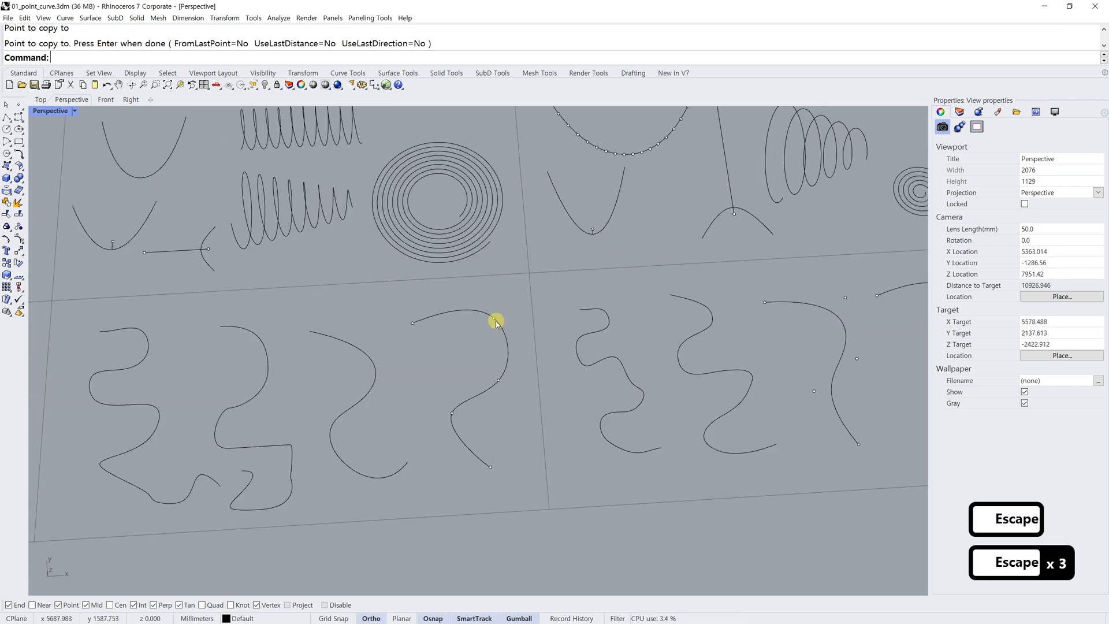
pyautogui.click(503, 331)
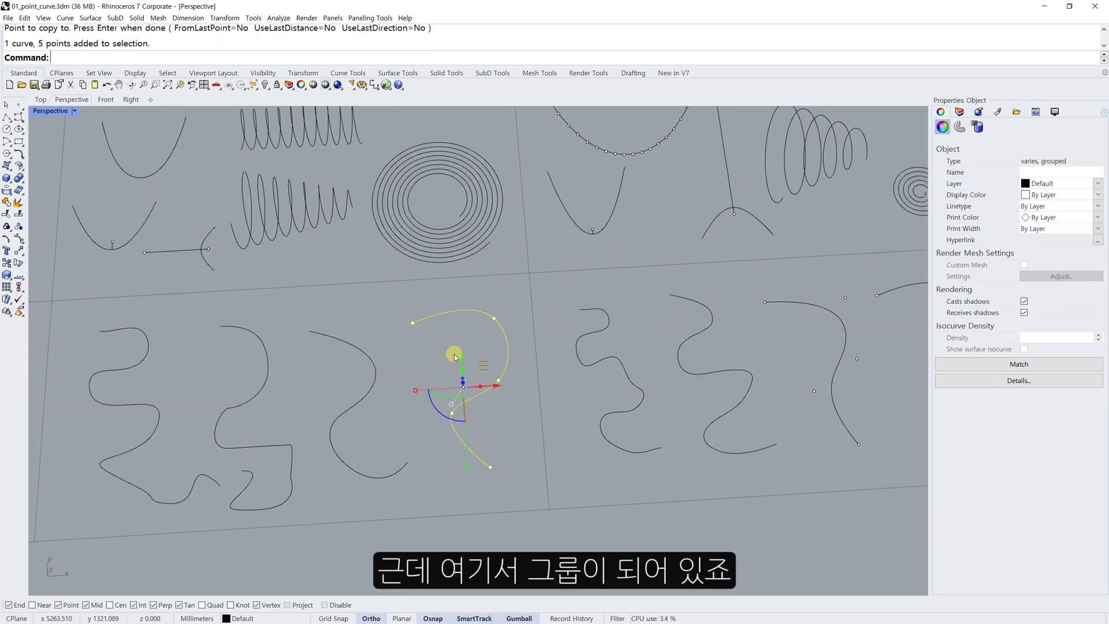
pyautogui.press('Escape')
pyautogui.press('Escape')
pyautogui.click(507, 340)
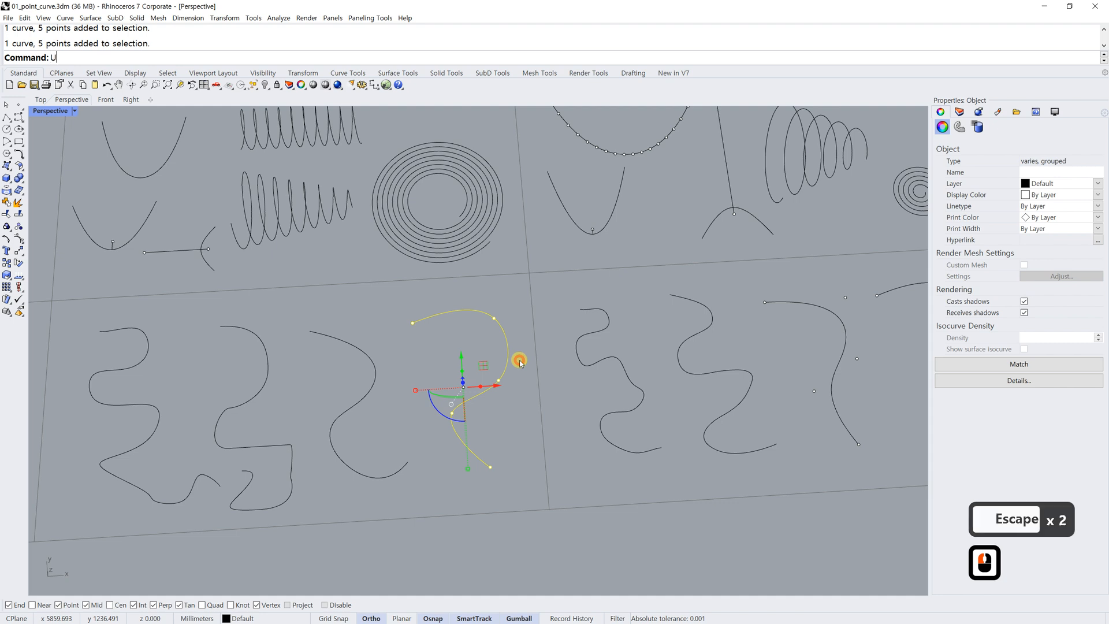
pyautogui.write('ung')
pyautogui.press('Return')
pyautogui.press('Escape')
pyautogui.press('Escape')
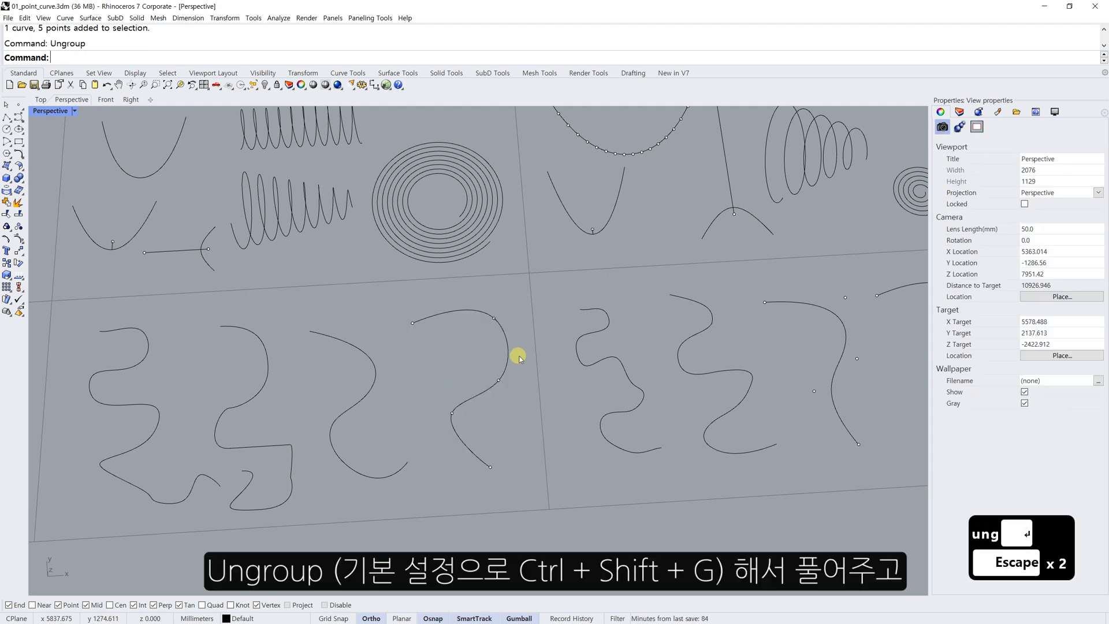
# - Delete only the copied interpolated curve, keeping its five points as guides
pyautogui.click(498, 344)
pyautogui.write('e')
pyautogui.press('space')
pyautogui.press('Escape')
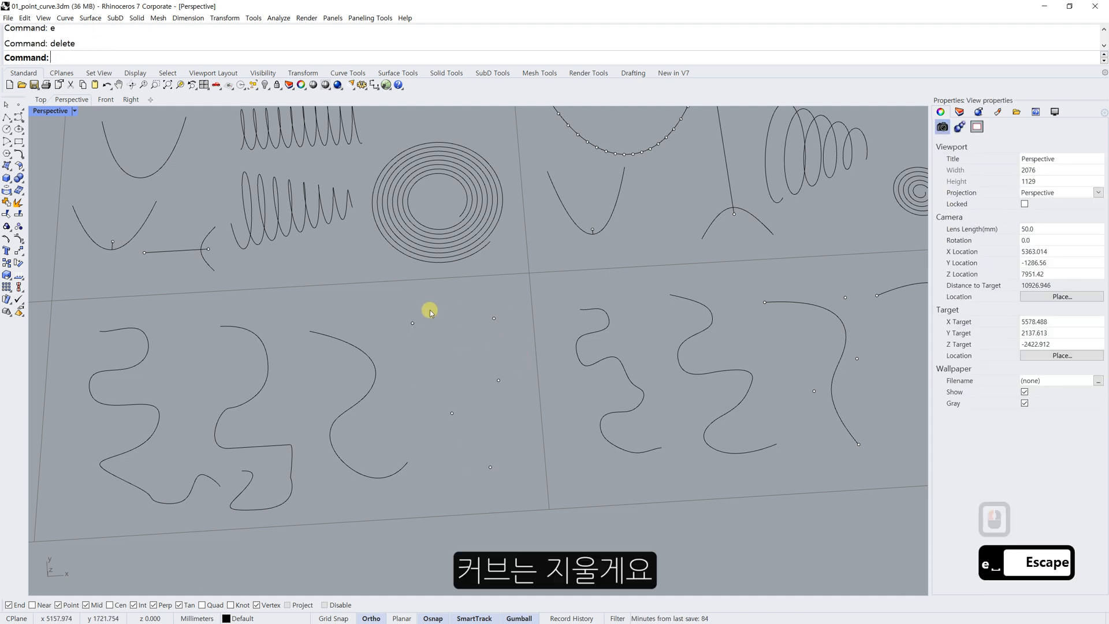
# - Draw an InterpCrv curve with degree 3 and chord knots through the five copied guide points in the practice cell
pyautogui.moveTo(387, 299); pyautogui.dragTo(538, 515)
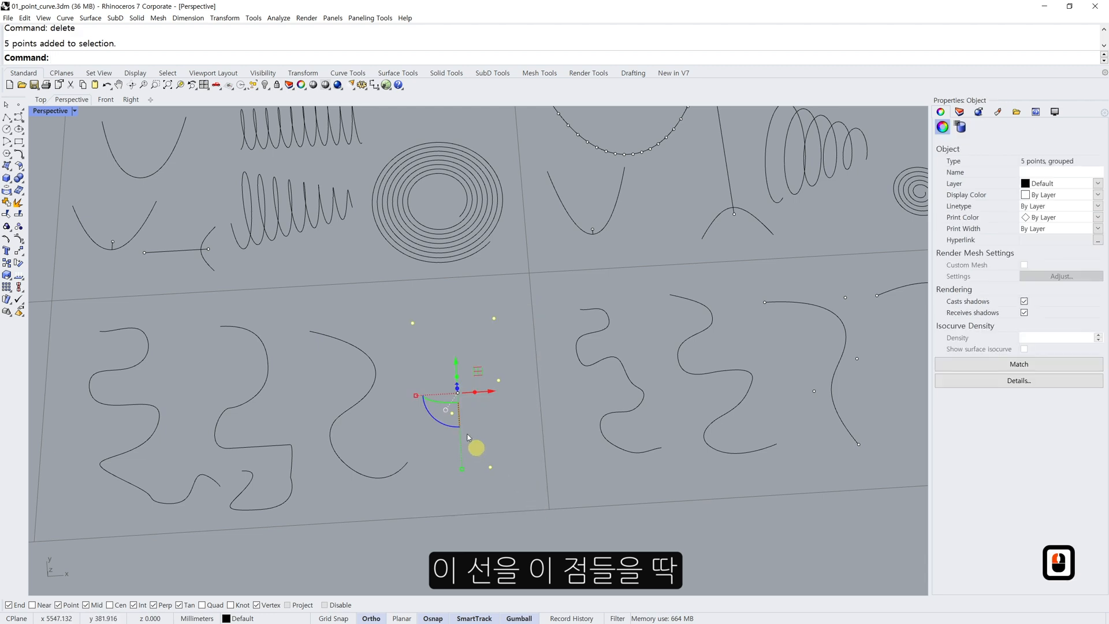
pyautogui.press('Escape')
pyautogui.press('Escape')
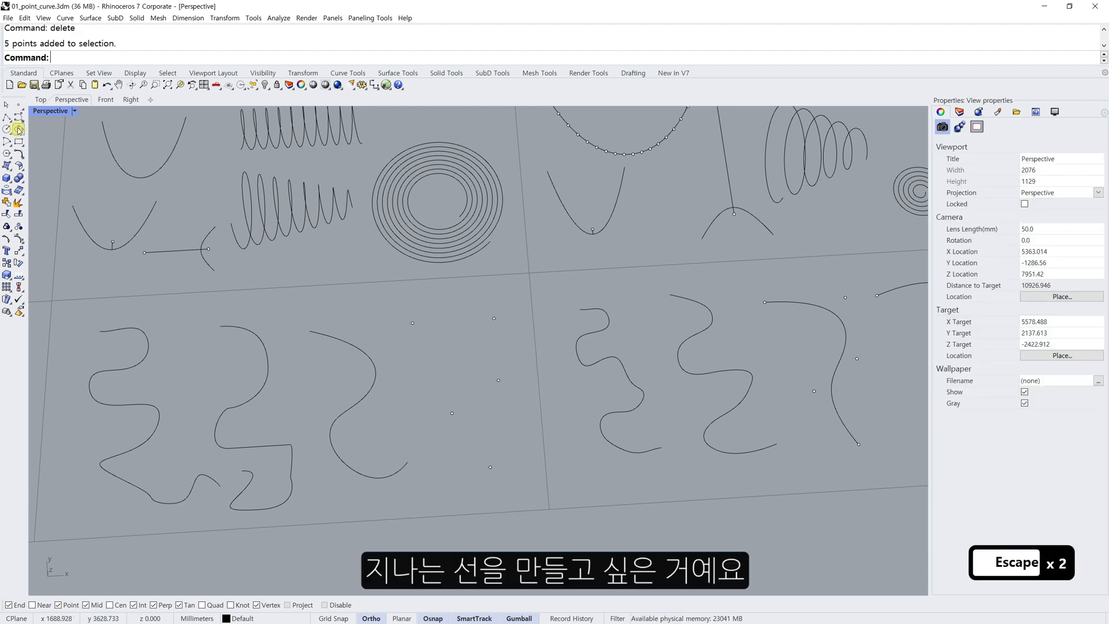
pyautogui.click(21, 120)
pyautogui.click(42, 123)
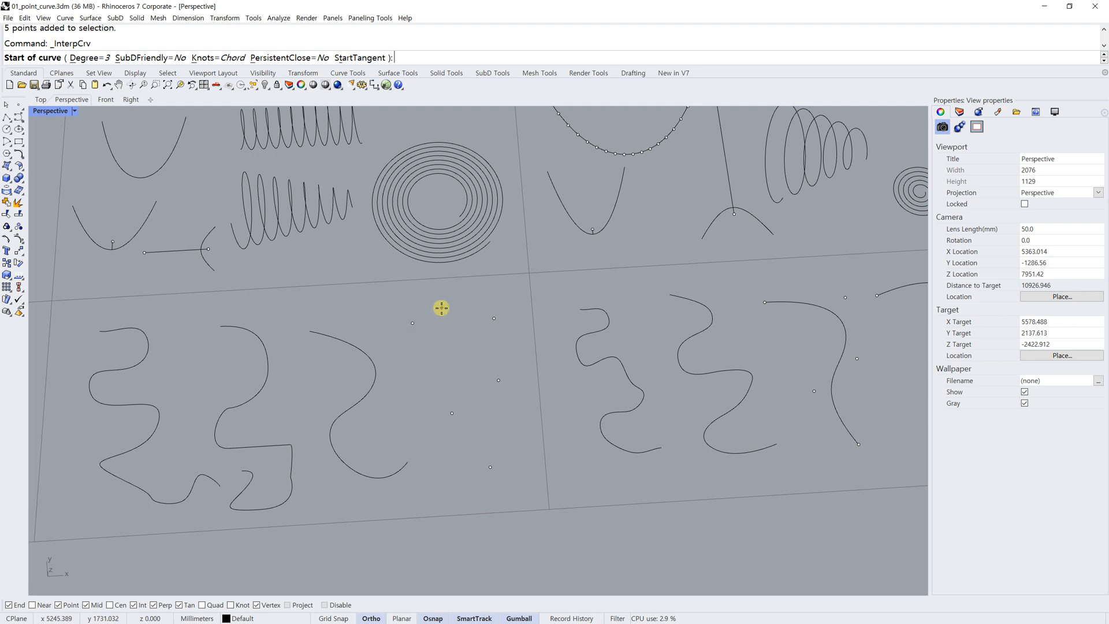
pyautogui.click(412, 323)
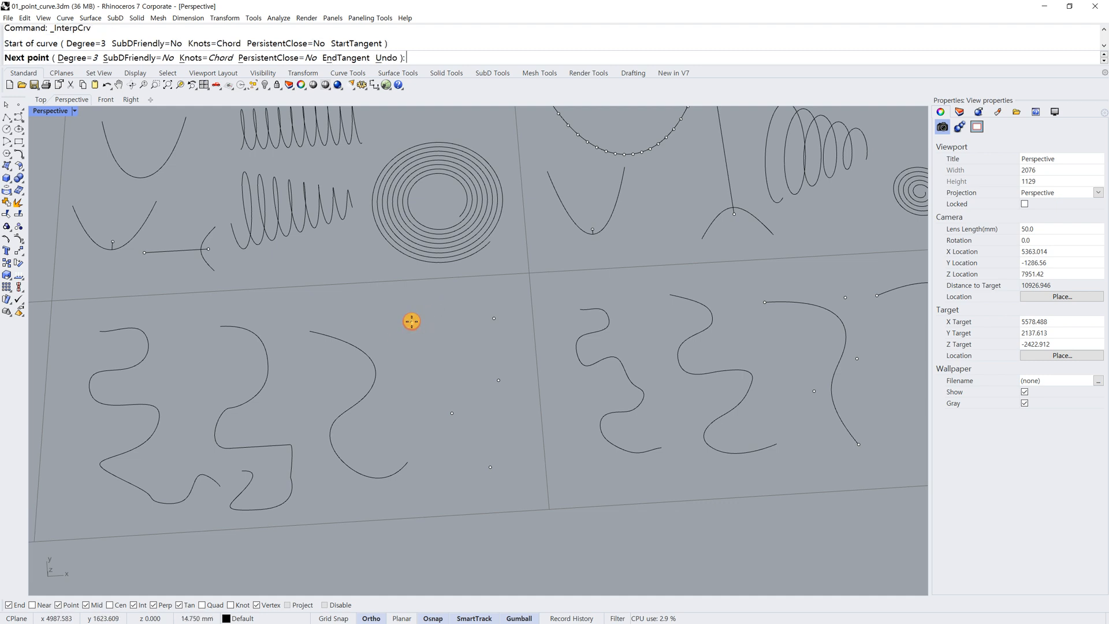
pyautogui.click(494, 319)
pyautogui.click(498, 381)
pyautogui.click(451, 413)
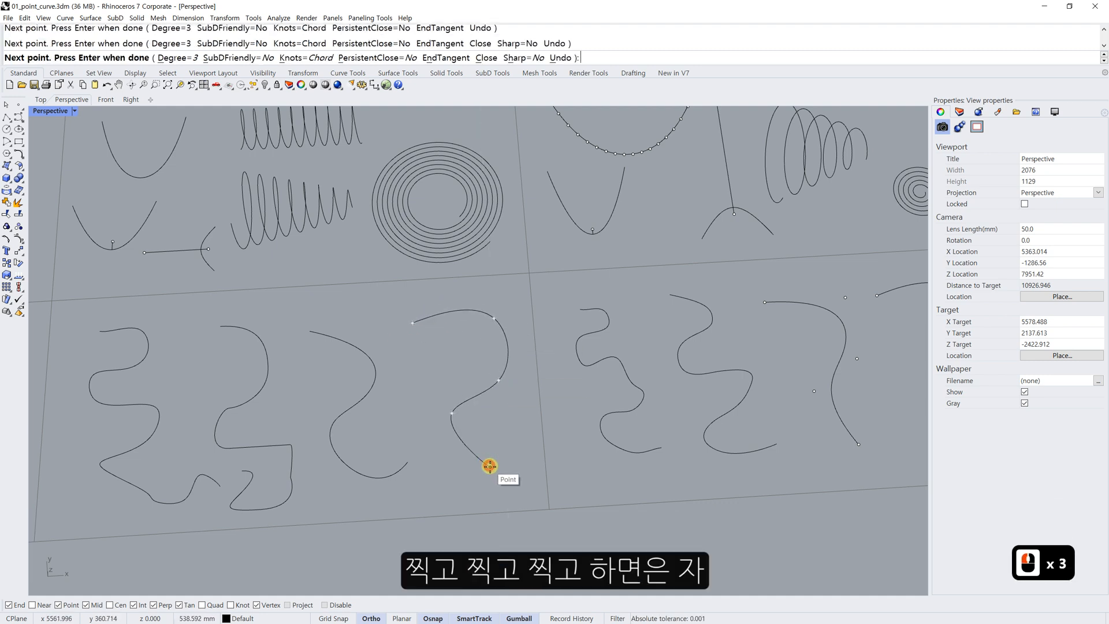
pyautogui.click(489, 465)
pyautogui.press('Return')
# - Inspect how the interpolated curve runs through its guide points, and review the practice rows from Point to InterpCrv
pyautogui.scroll(5, 503, 379)
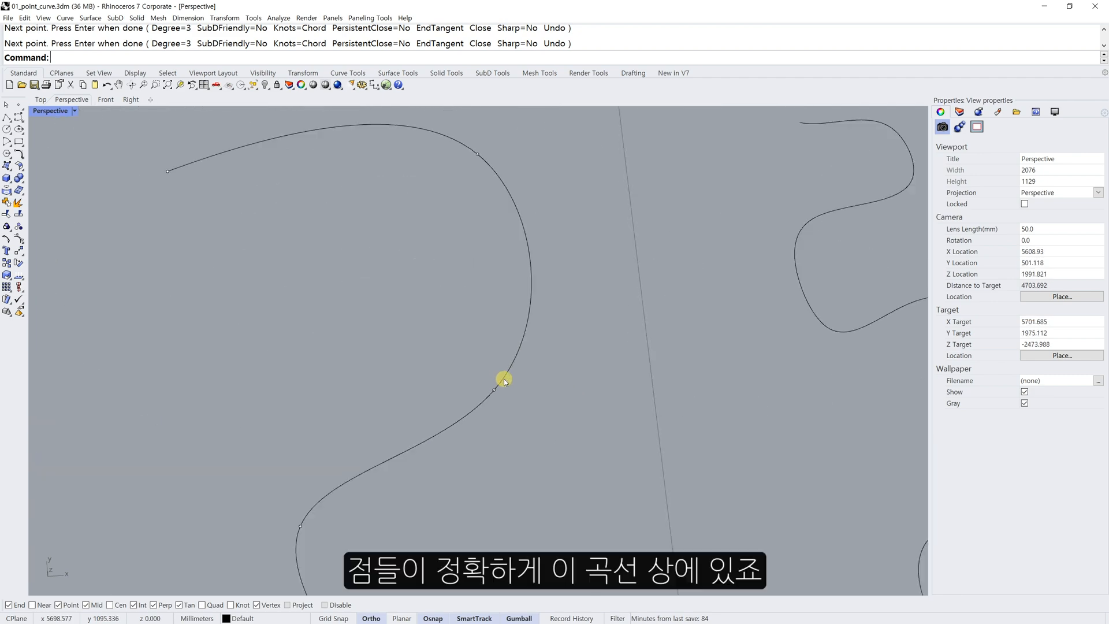
pyautogui.scroll(2, 504, 379)
pyautogui.scroll(-6, 496, 396)
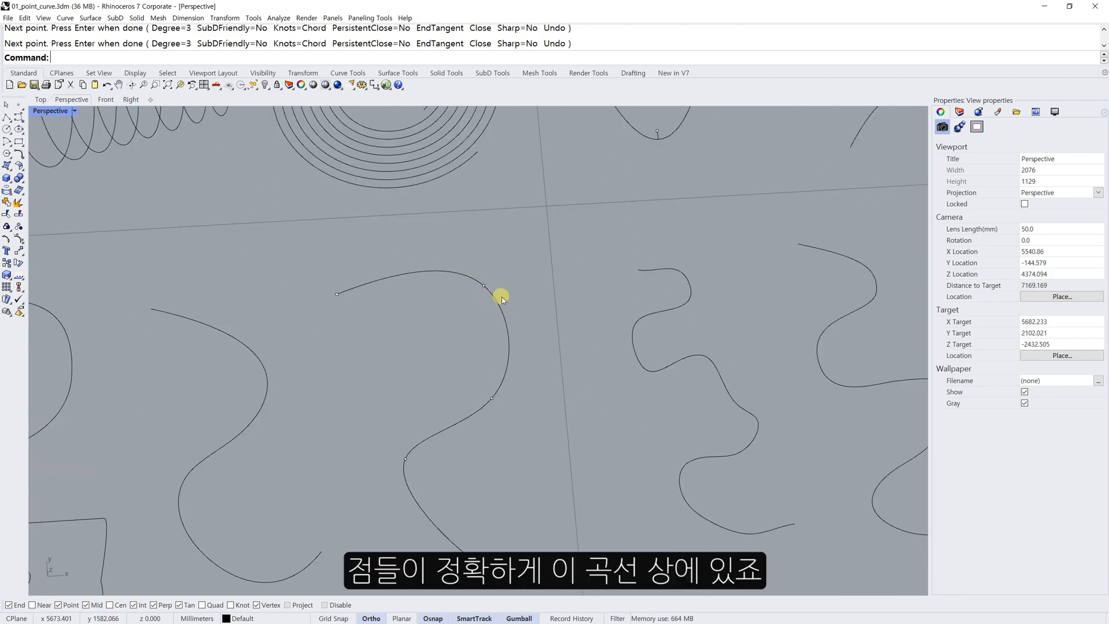
pyautogui.scroll(-4, 421, 498)
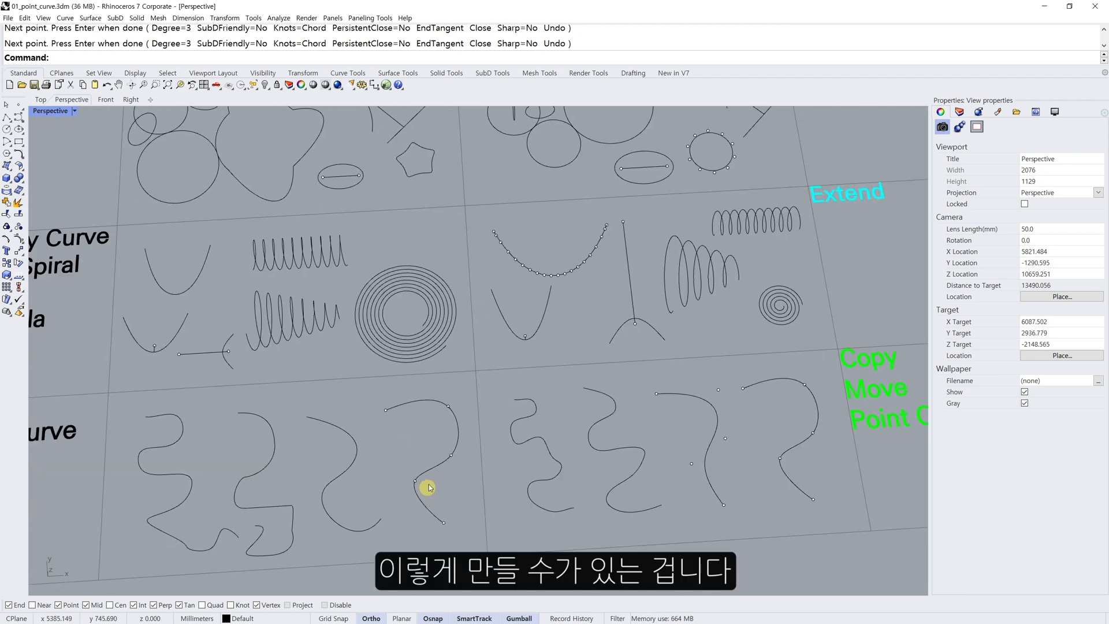
pyautogui.keyDown('shift'); pyautogui.moveTo(426, 488); pyautogui.dragTo(476, 417, button='right'); pyautogui.keyUp('shift')
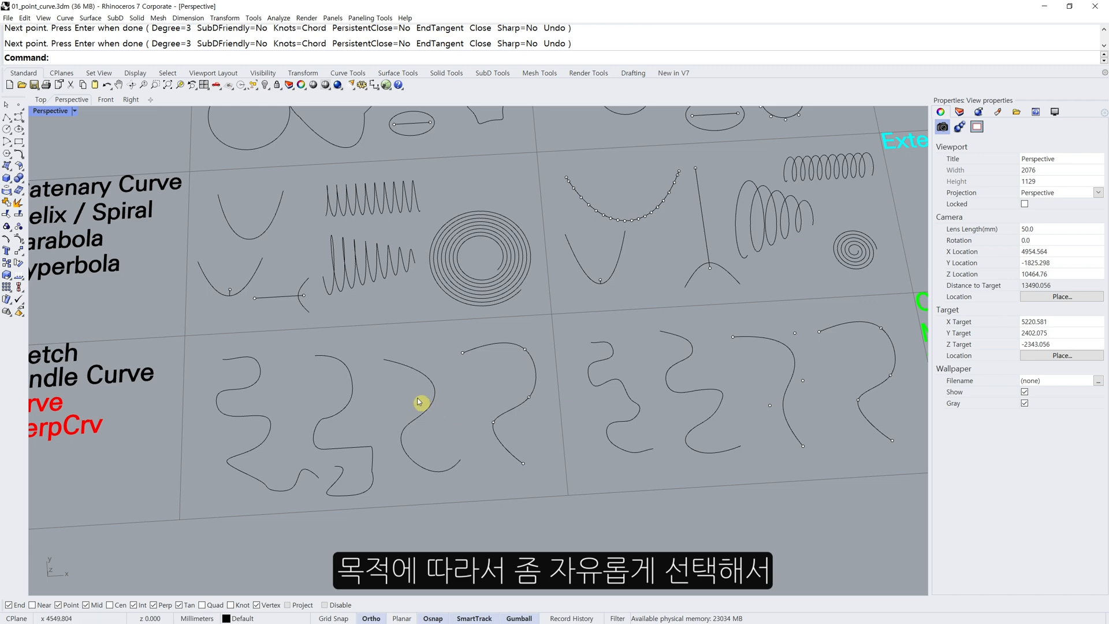
pyautogui.scroll(-4, 479, 375)
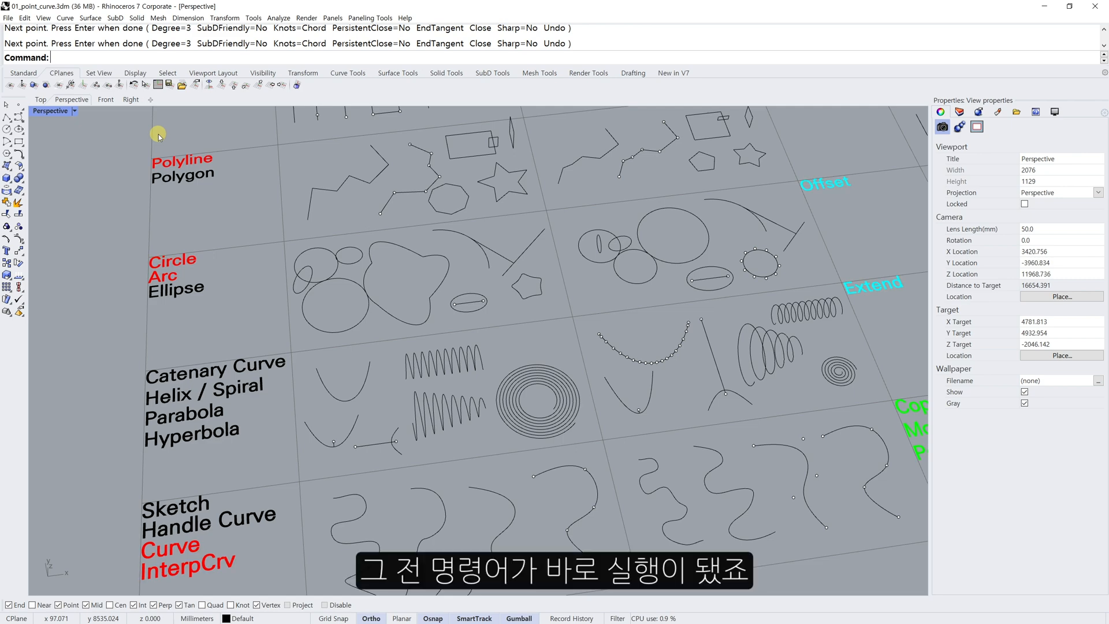
pyautogui.keyDown('shift'); pyautogui.moveTo(158, 134); pyautogui.dragTo(309, 403, button='right'); pyautogui.keyUp('shift')
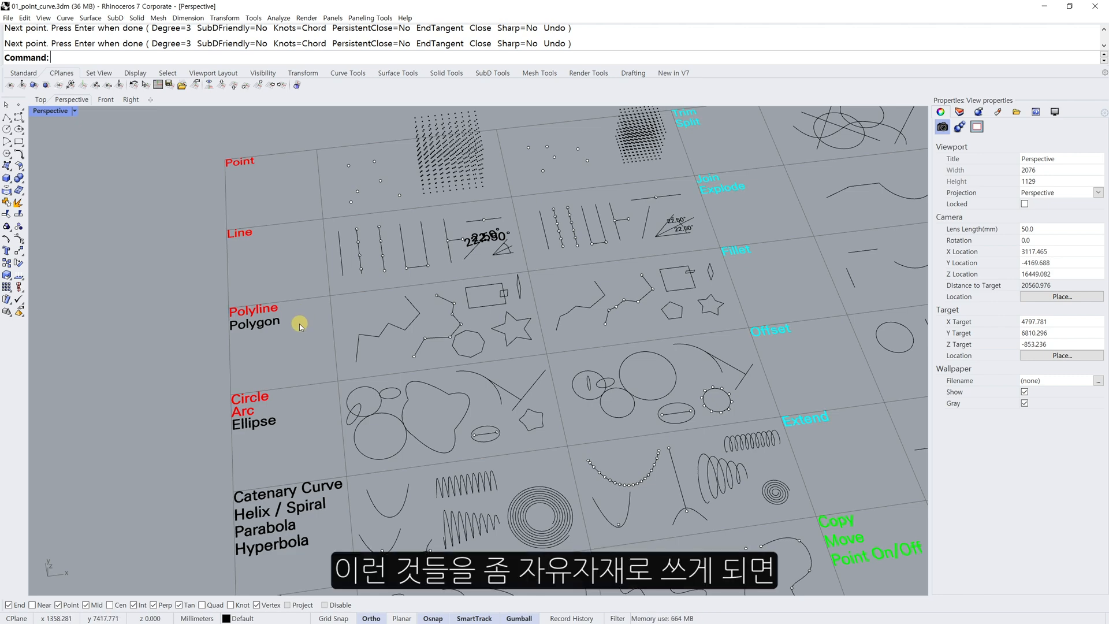
pyautogui.keyDown('shift'); pyautogui.moveTo(513, 416); pyautogui.dragTo(507, 321, button='right'); pyautogui.keyUp('shift')
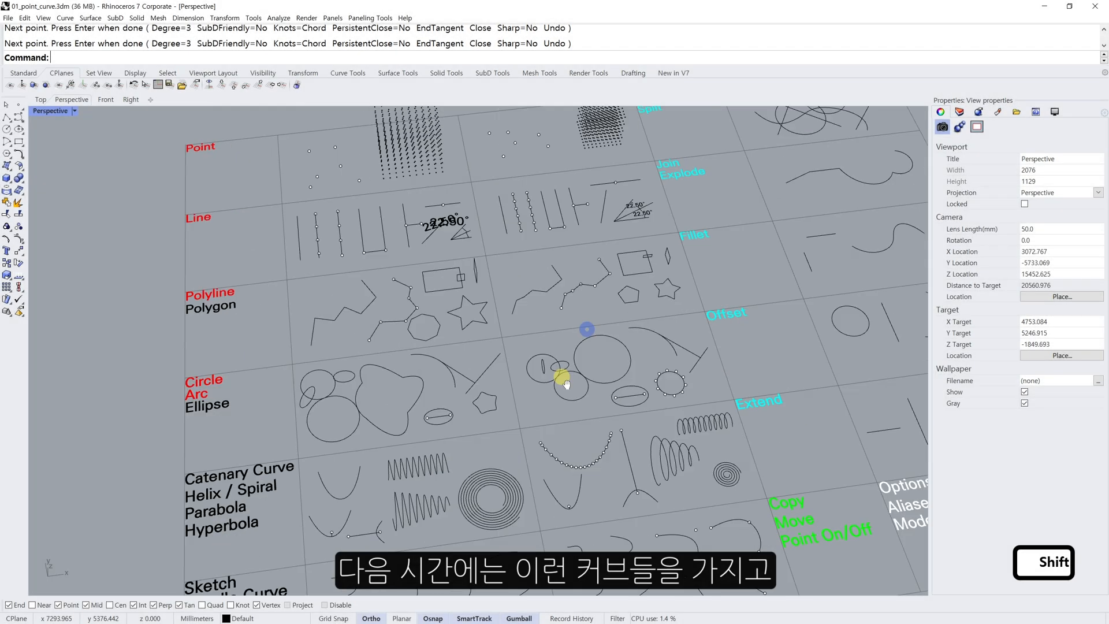
# - Look over the curve editing exercises for Trim, Split, Join, Explode, Fillet, Offset and Extend beside the practice rows
pyautogui.keyDown('shift'); pyautogui.moveTo(565, 376); pyautogui.dragTo(487, 413, button='right'); pyautogui.keyUp('shift')
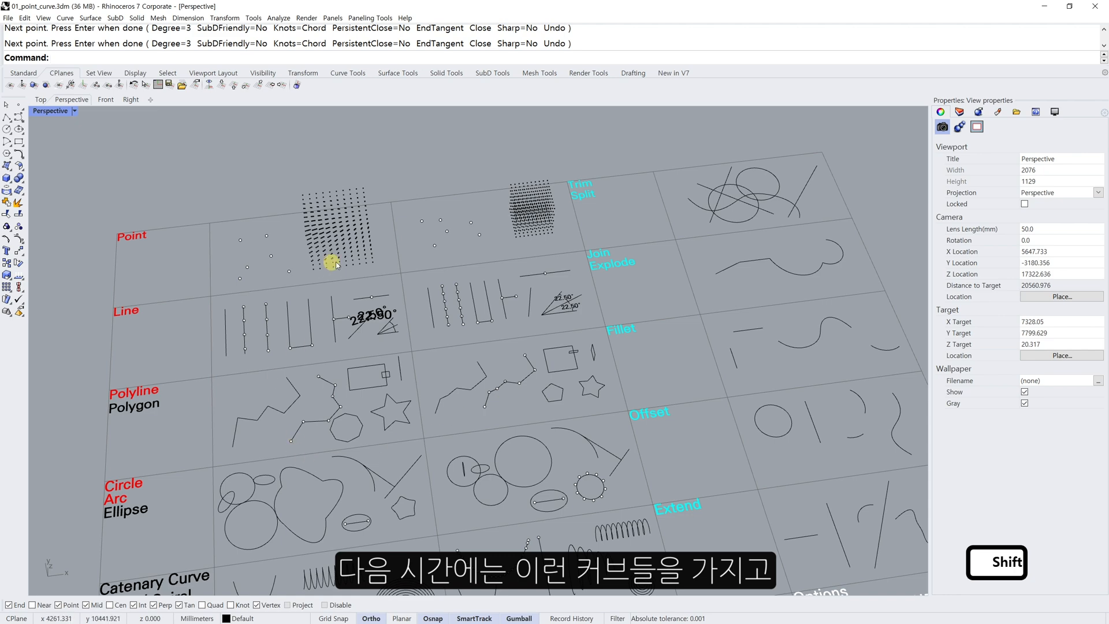
pyautogui.keyDown('shift'); pyautogui.moveTo(329, 250); pyautogui.dragTo(556, 298, button='right'); pyautogui.keyUp('shift')
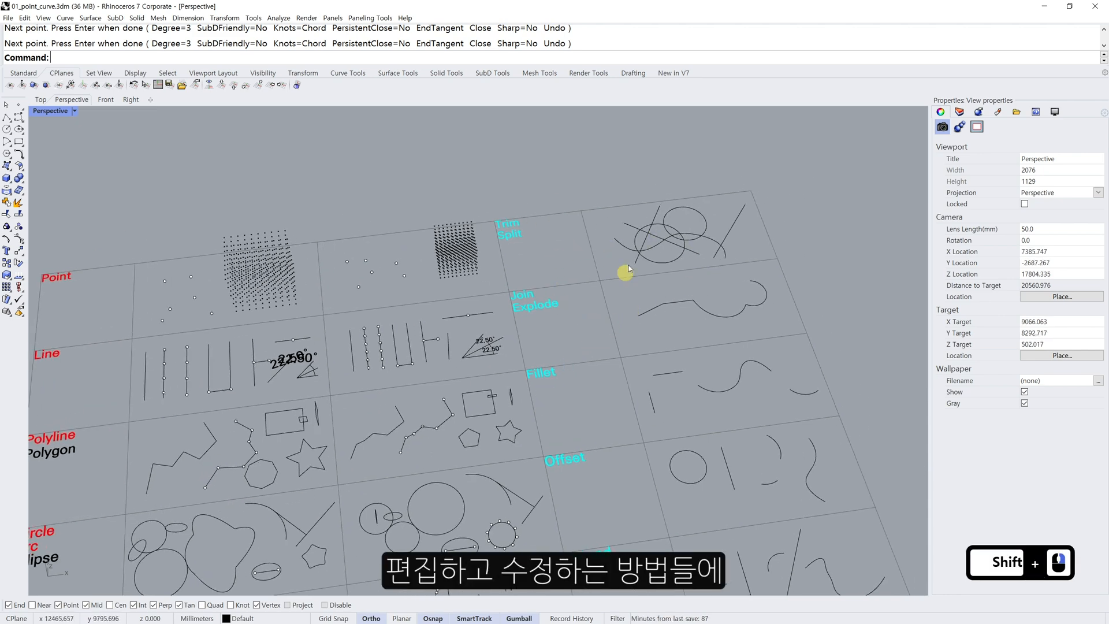
pyautogui.scroll(-3, 664, 300)
pyautogui.scroll(2, 674, 470)
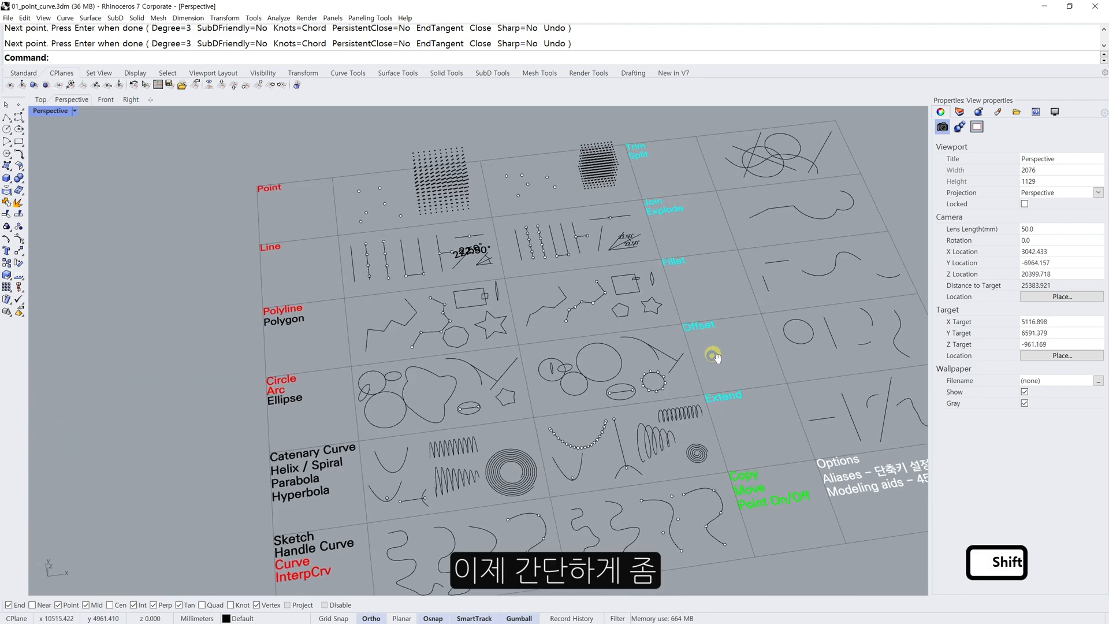
pyautogui.keyDown('shift'); pyautogui.moveTo(713, 354); pyautogui.dragTo(590, 228, button='right'); pyautogui.keyUp('shift')
pyautogui.scroll(3, 569, 174)
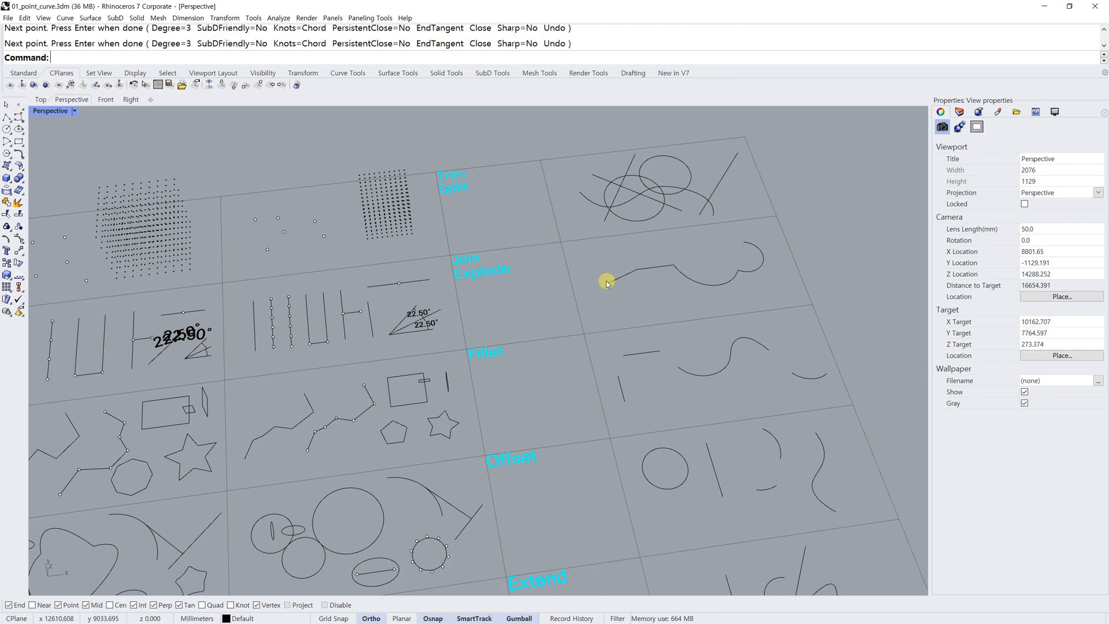
pyautogui.scroll(-2, 525, 280)
pyautogui.keyDown('shift'); pyautogui.moveTo(525, 279); pyautogui.dragTo(647, 286, button='right'); pyautogui.keyUp('shift')
pyautogui.scroll(2, 647, 286)
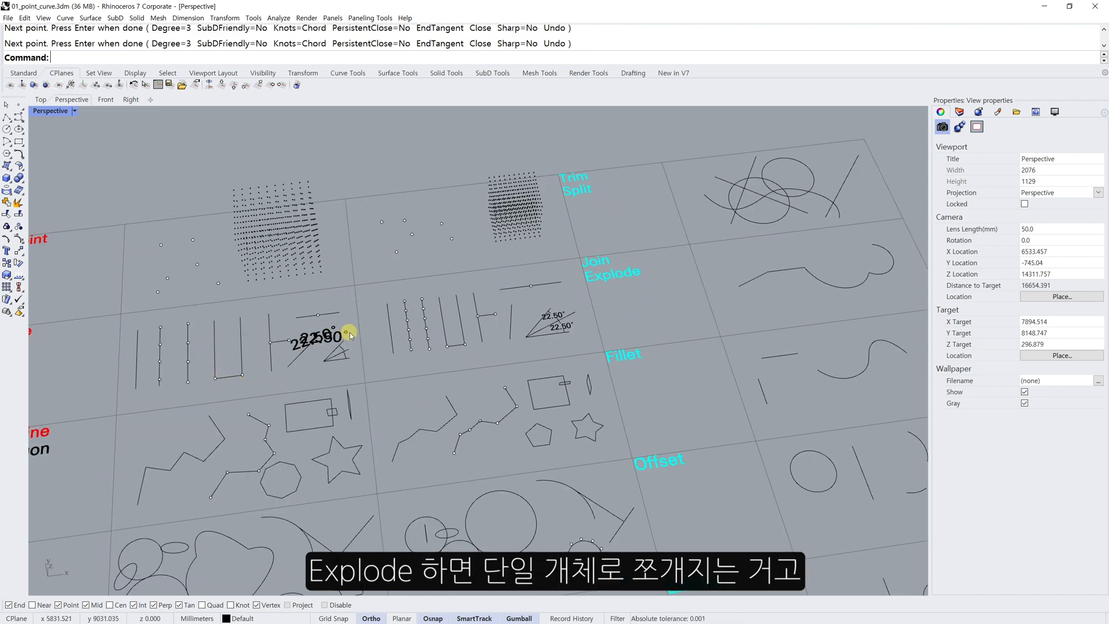
pyautogui.keyDown('shift'); pyautogui.moveTo(532, 347); pyautogui.dragTo(544, 287, button='right'); pyautogui.keyUp('shift')
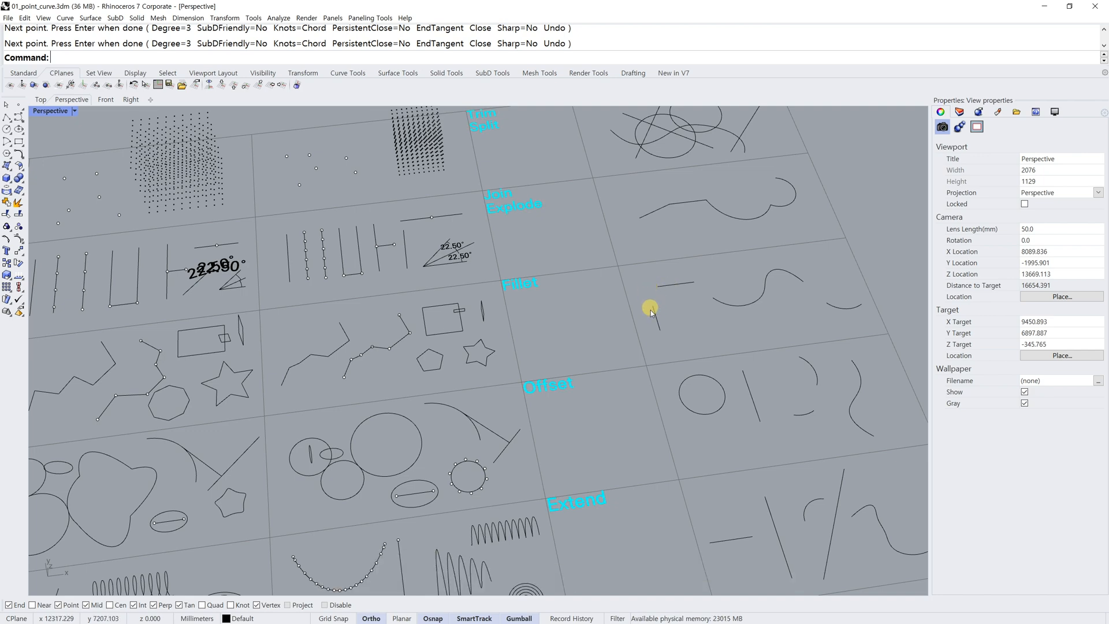
pyautogui.keyDown('shift'); pyautogui.moveTo(681, 364); pyautogui.dragTo(614, 335, button='right'); pyautogui.keyUp('shift')
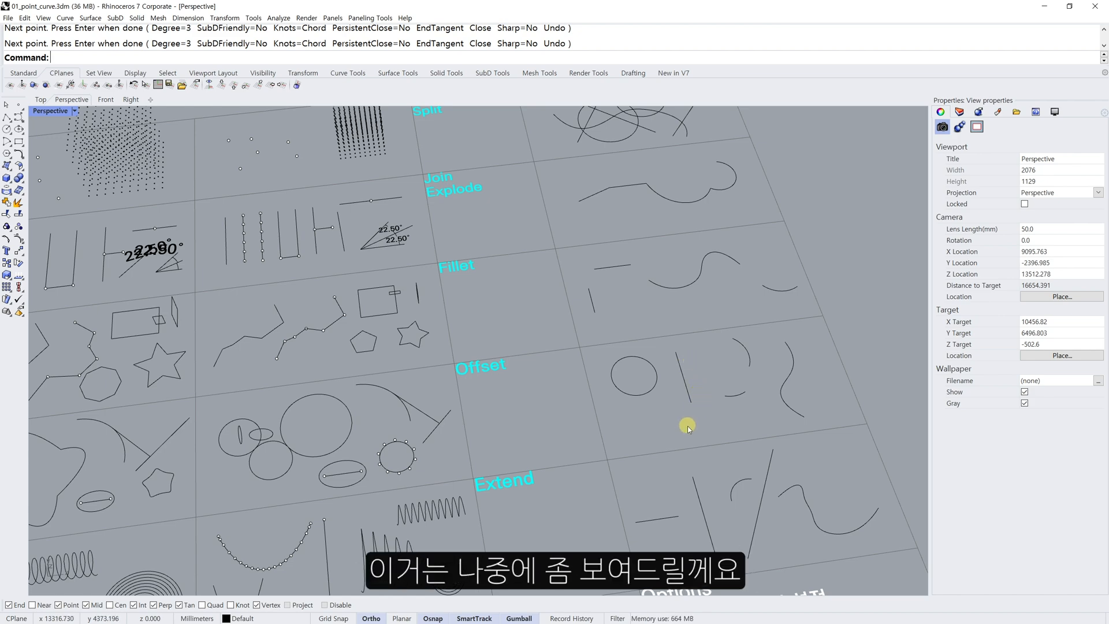
pyautogui.keyDown('shift'); pyautogui.moveTo(677, 433); pyautogui.dragTo(620, 353, button='right'); pyautogui.keyUp('shift')
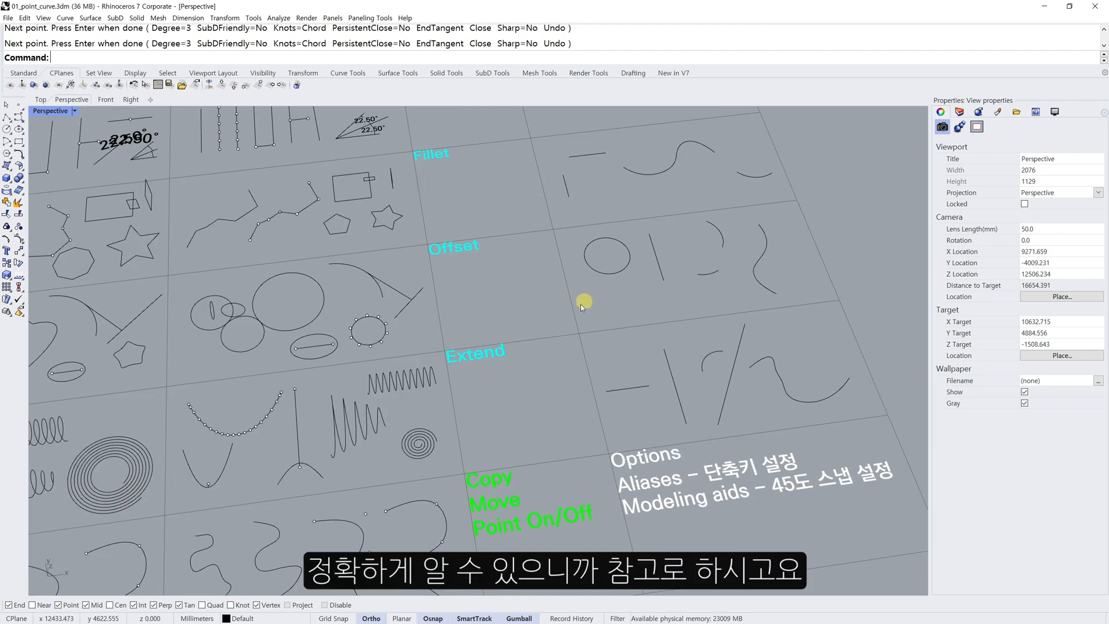
pyautogui.keyDown('shift'); pyautogui.moveTo(595, 343); pyautogui.dragTo(606, 330, button='right'); pyautogui.keyUp('shift')
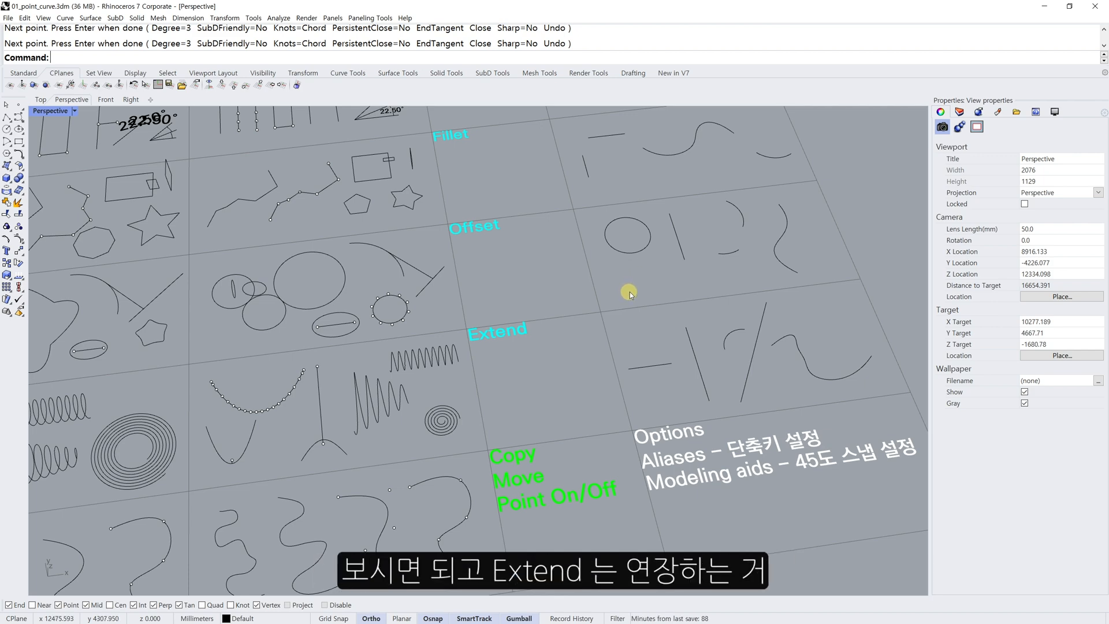
pyautogui.keyDown('shift'); pyautogui.moveTo(629, 292); pyautogui.dragTo(650, 365, button='right'); pyautogui.keyUp('shift')
pyautogui.scroll(-4, 650, 365)
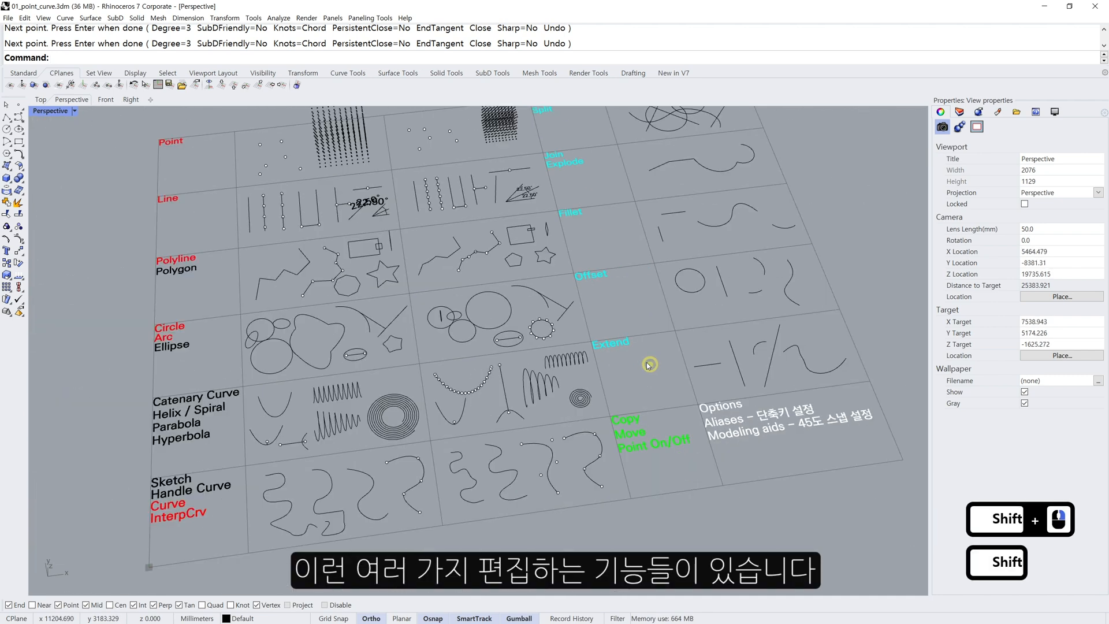